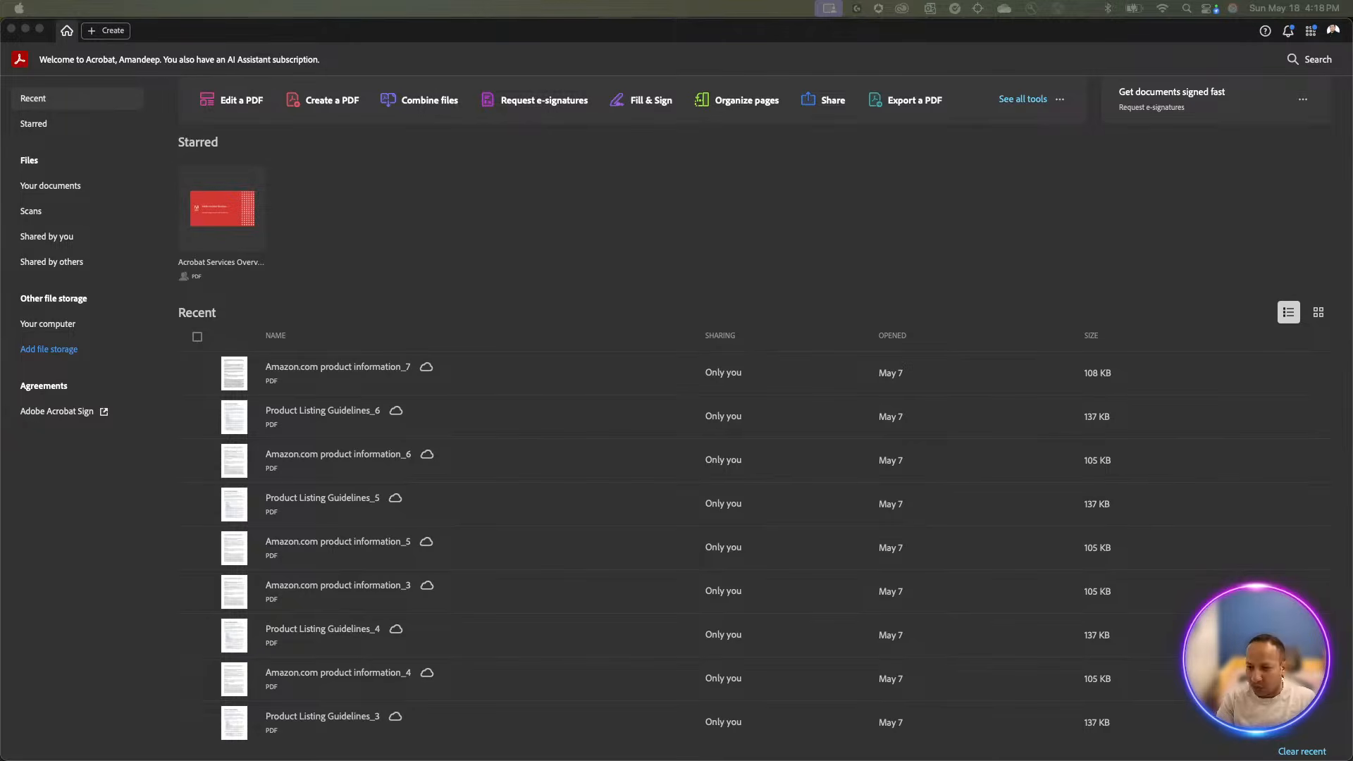
Switch to Finder, open ExcelTable.xlsx from the 1. Create folder to view its table, close it and return to Acrobat
{"action": "key", "text": "super+Tab"}
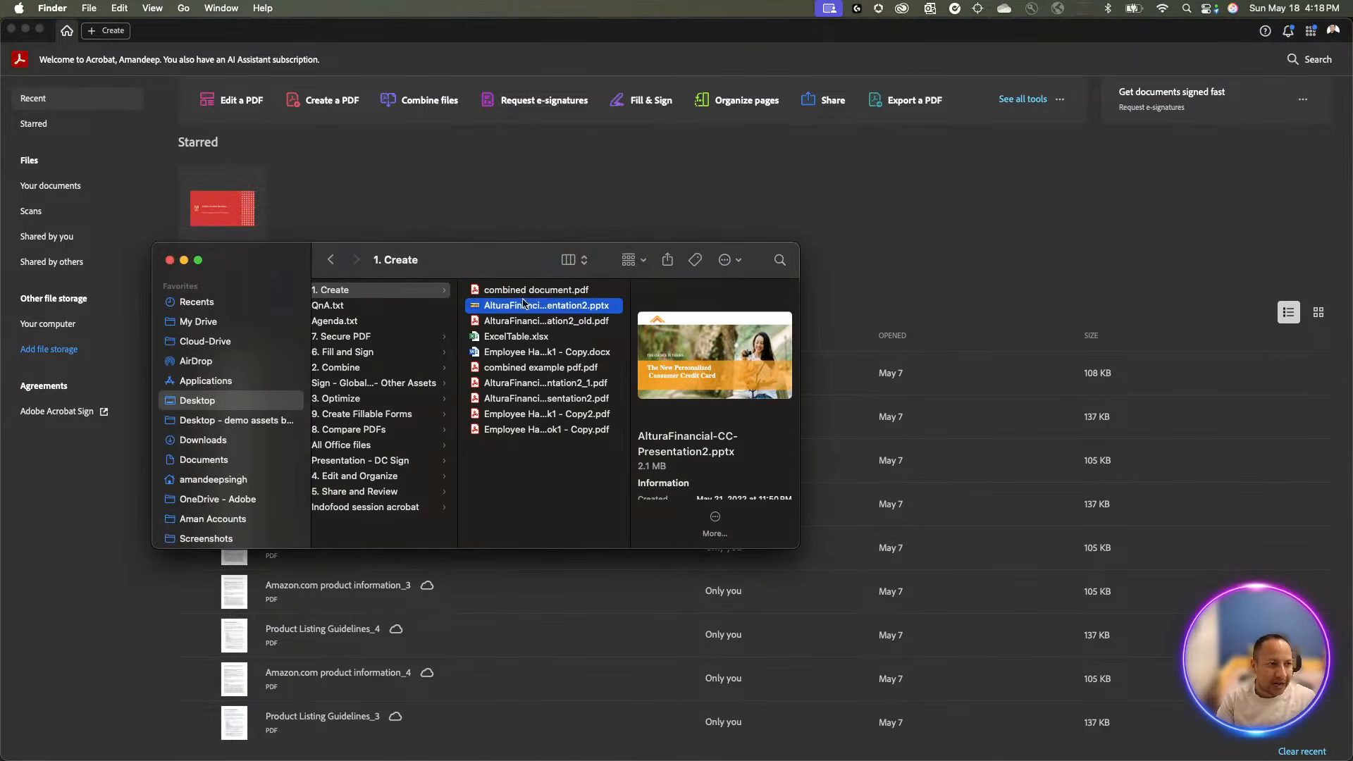
{"action": "double_click", "coordinate": [533, 339]}
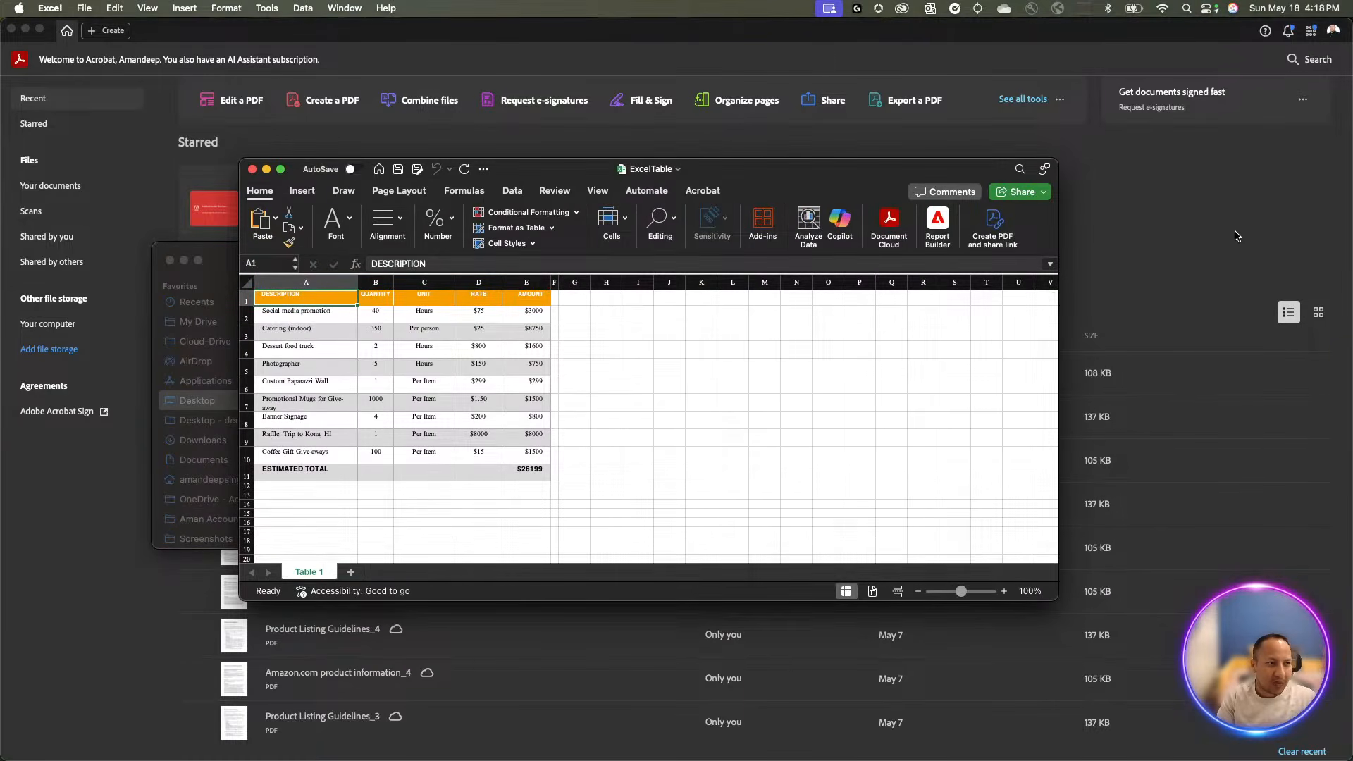
{"action": "key", "text": "super+w"}
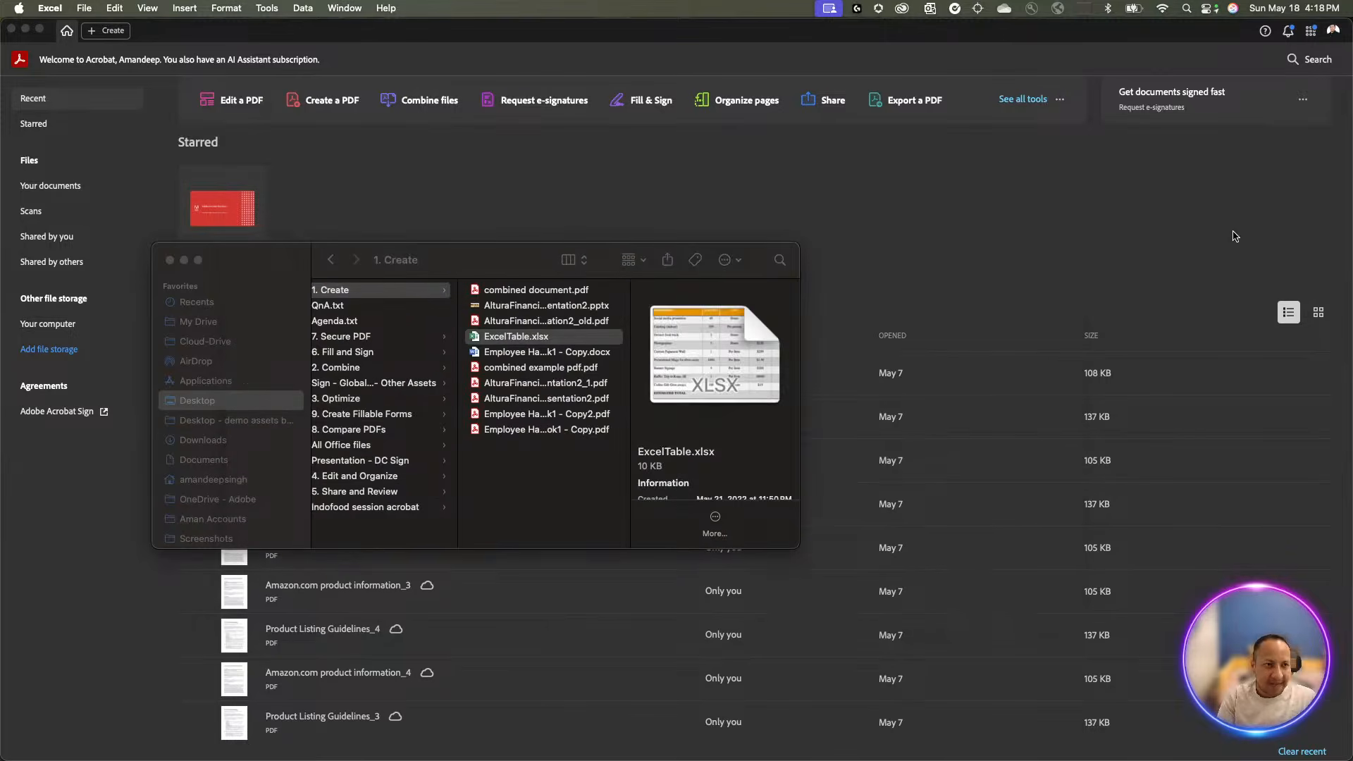
{"action": "left_click", "coordinate": [861, 272]}
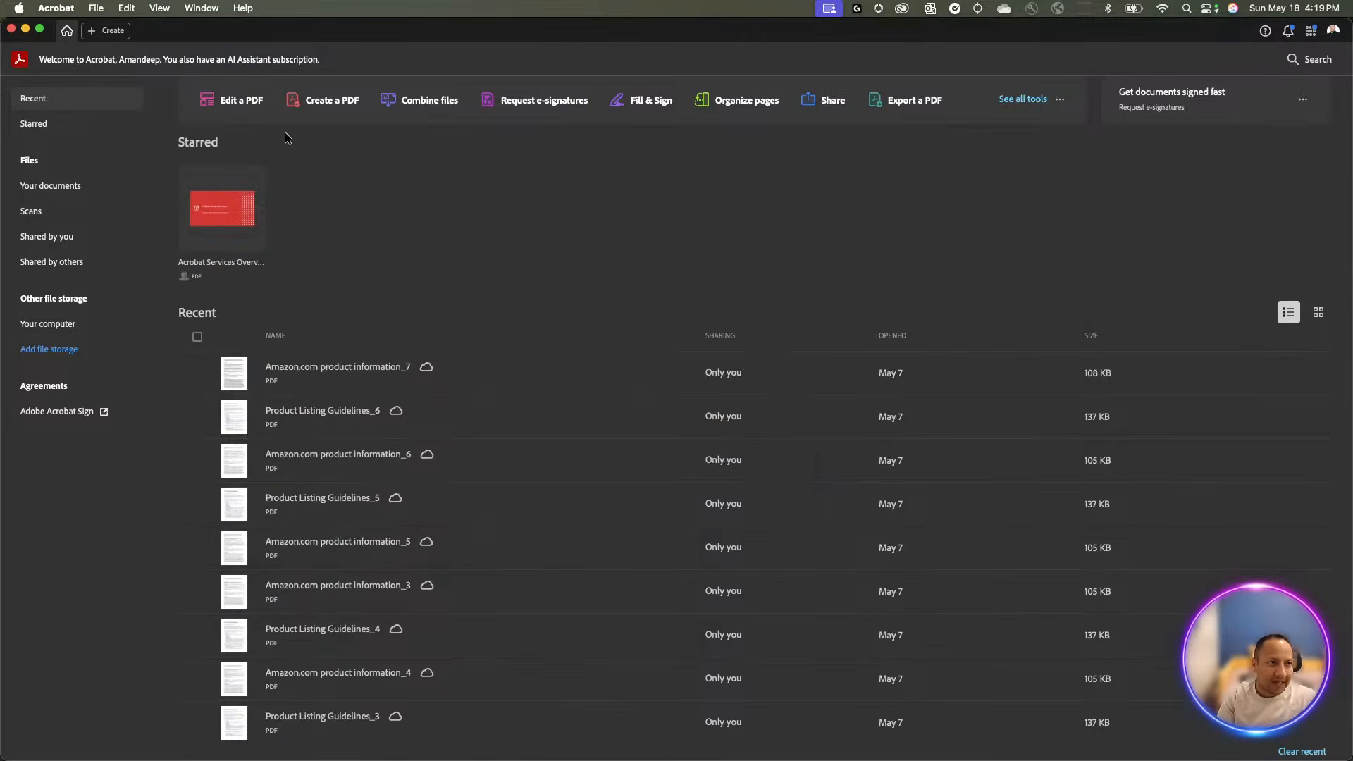
Open the Create a PDF tool in a new document
{"action": "left_click", "coordinate": [109, 31]}
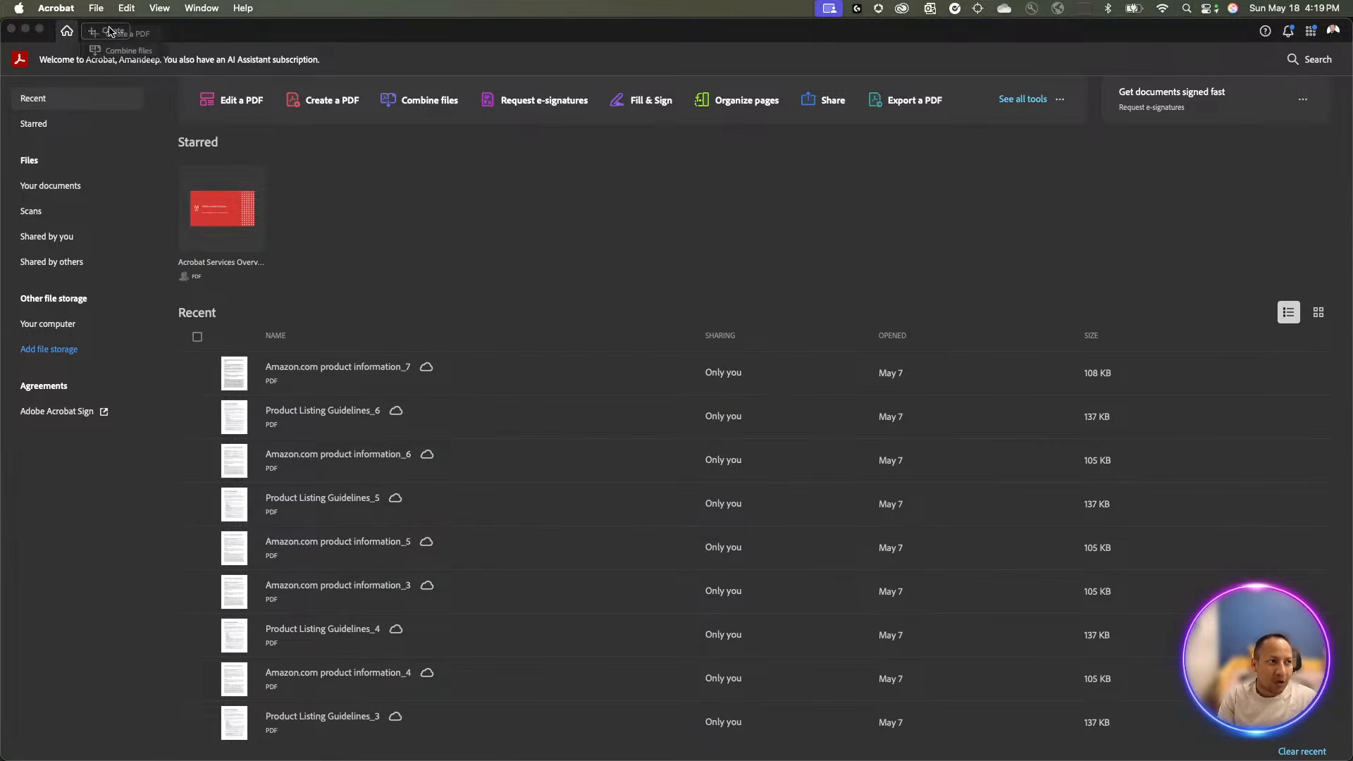
{"action": "left_click", "coordinate": [285, 48]}
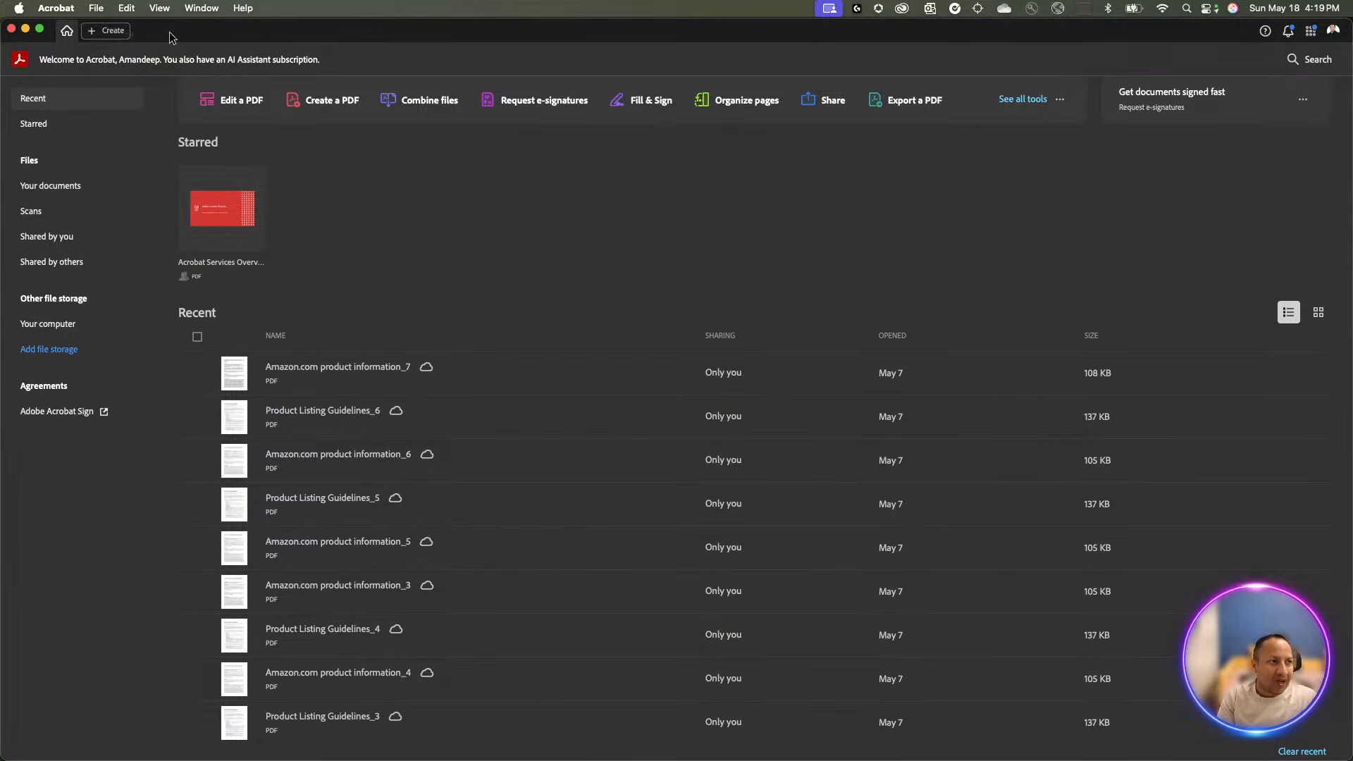
{"action": "left_click", "coordinate": [112, 32]}
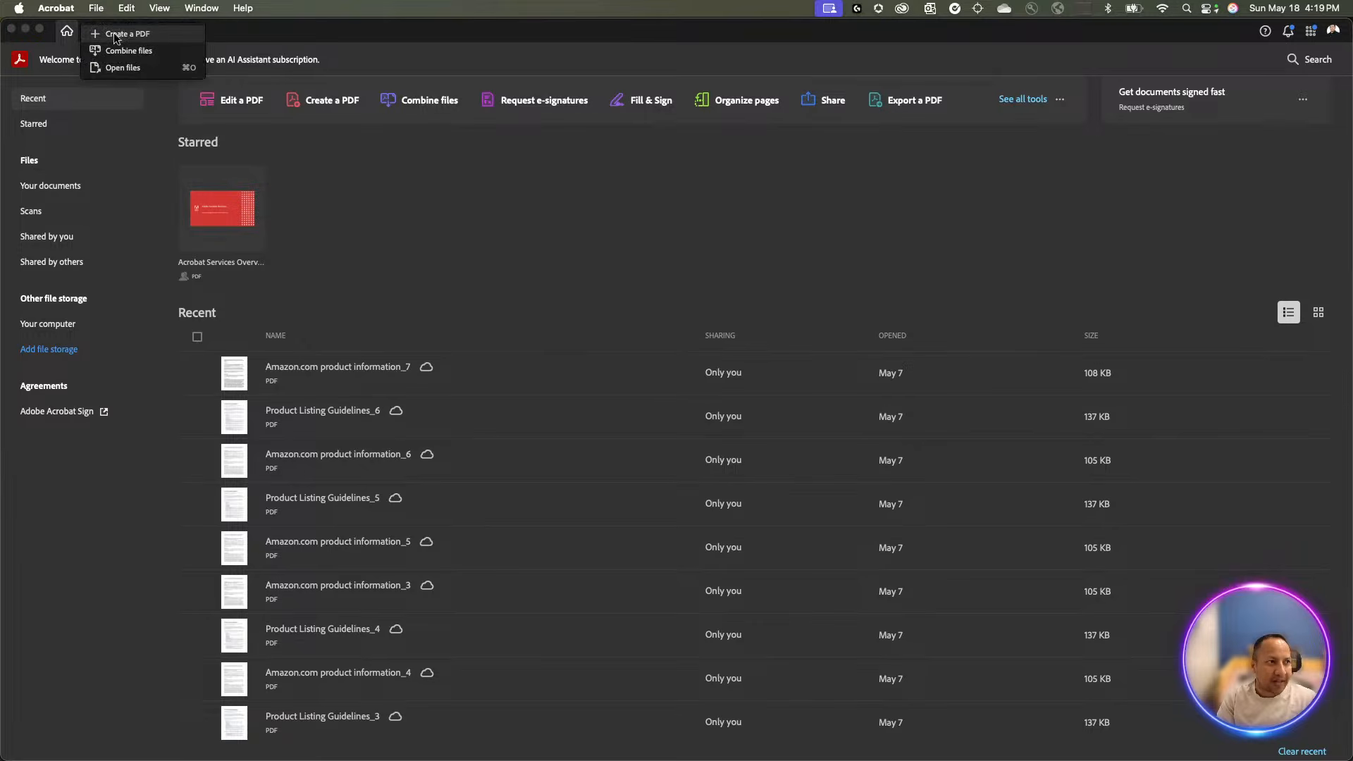
{"action": "left_click", "coordinate": [199, 22]}
{"action": "left_click", "coordinate": [120, 36]}
{"action": "left_click", "coordinate": [96, 33]}
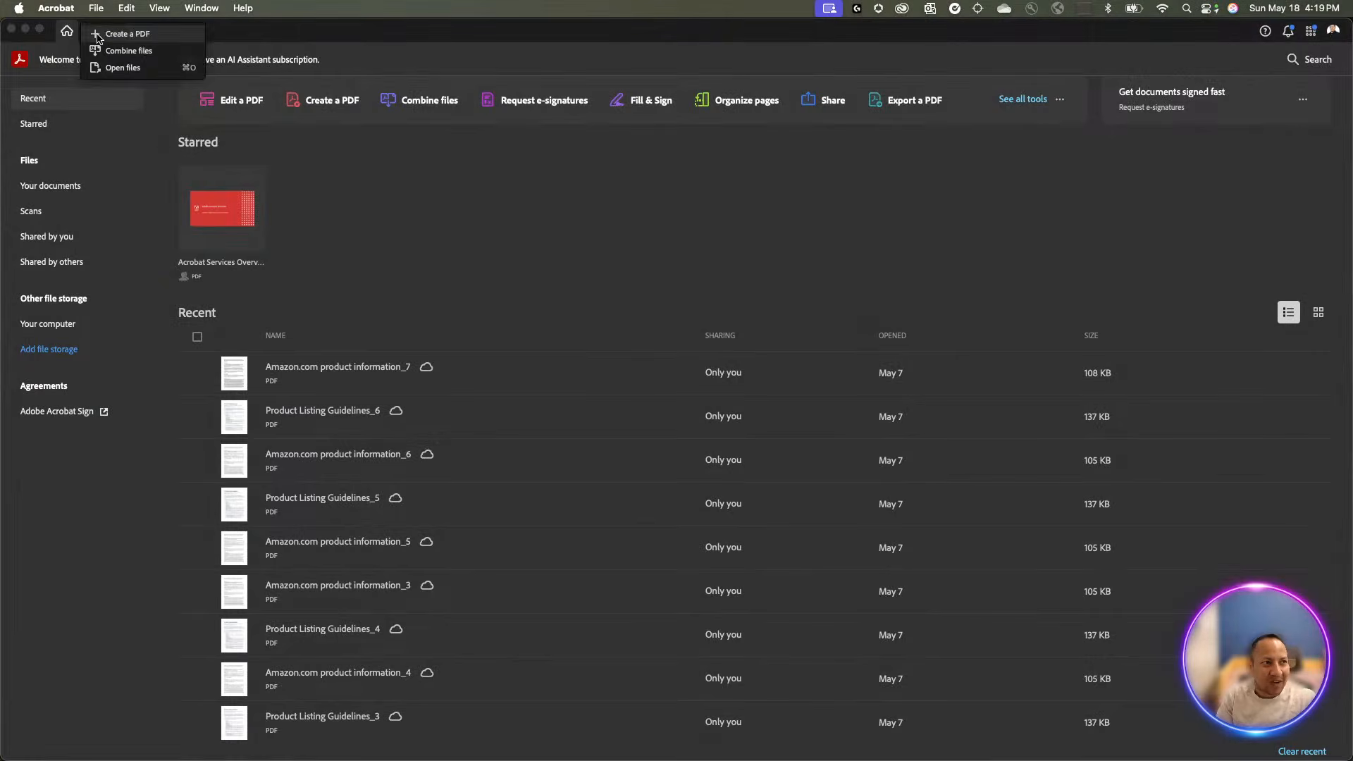
{"action": "left_click", "coordinate": [120, 34]}
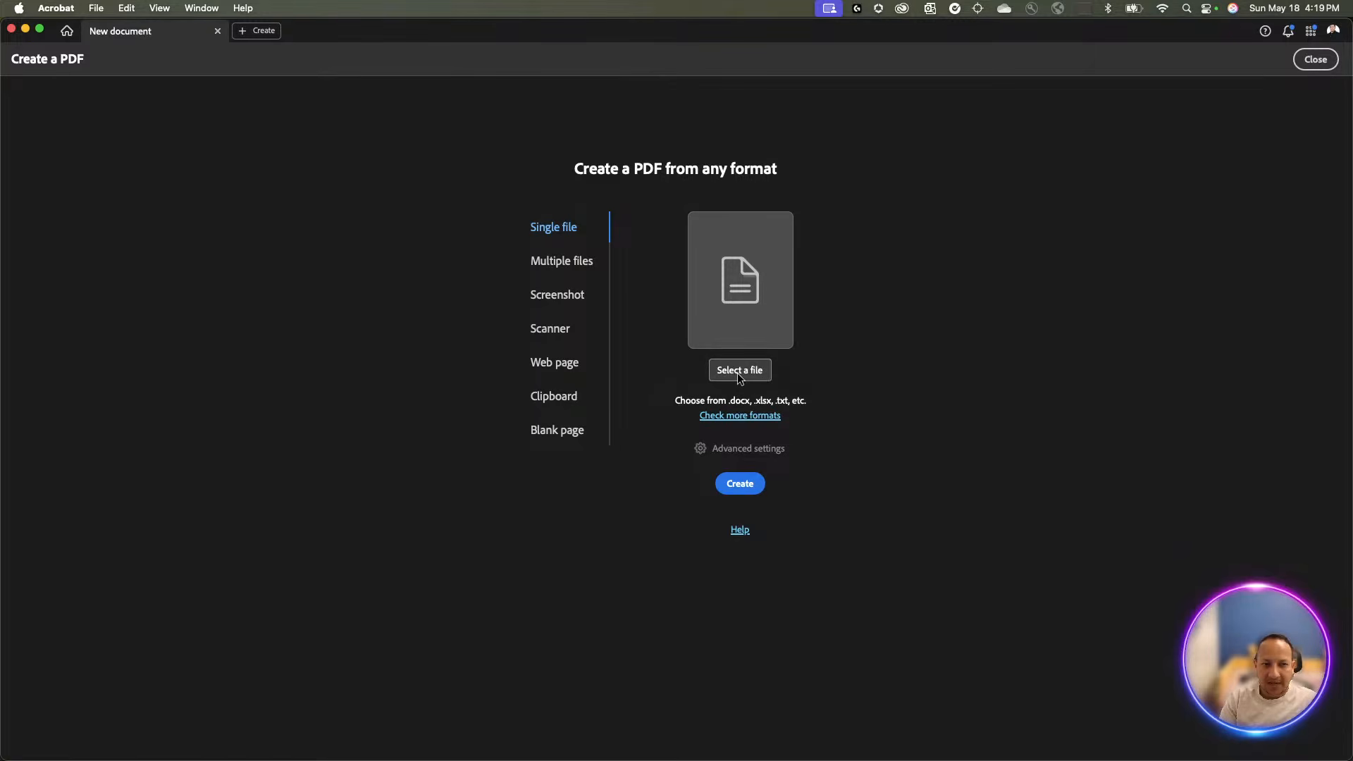
Browse to the 1. Create folder inside Acrobat Demo on the Desktop and select ExcelTable.xlsx as the single source file
{"action": "left_click", "coordinate": [763, 375]}
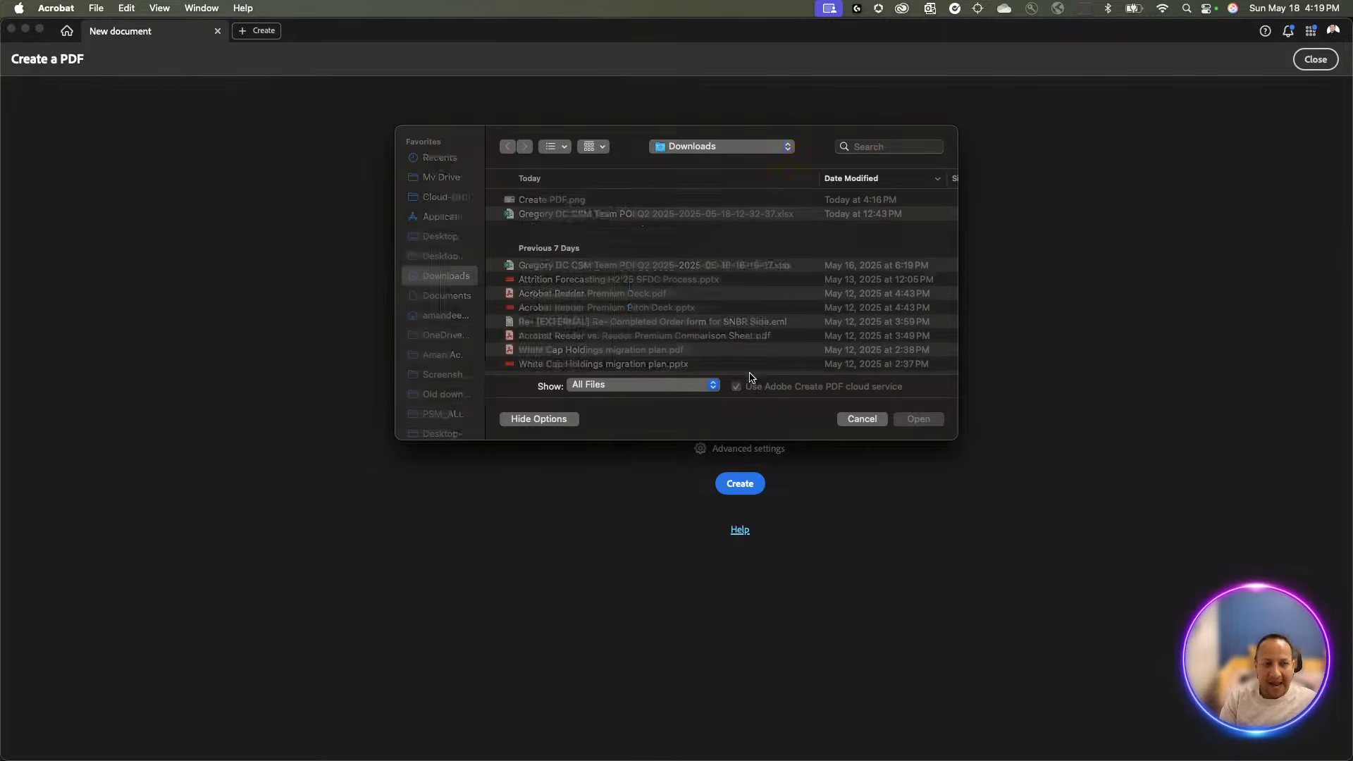
{"action": "left_click", "coordinate": [445, 256]}
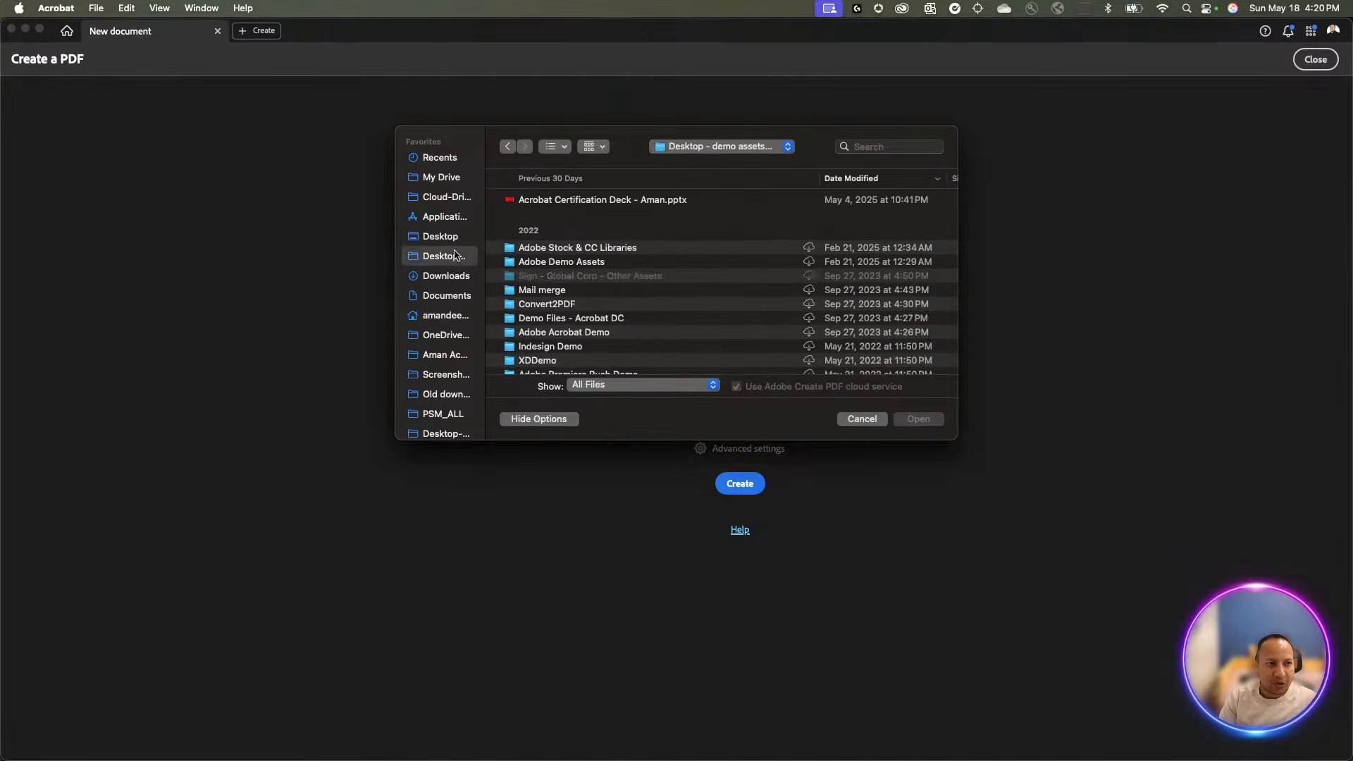
{"action": "left_click", "coordinate": [444, 237]}
{"action": "scroll", "coordinate": [571, 260], "scroll_direction": "down", "scroll_amount": 5}
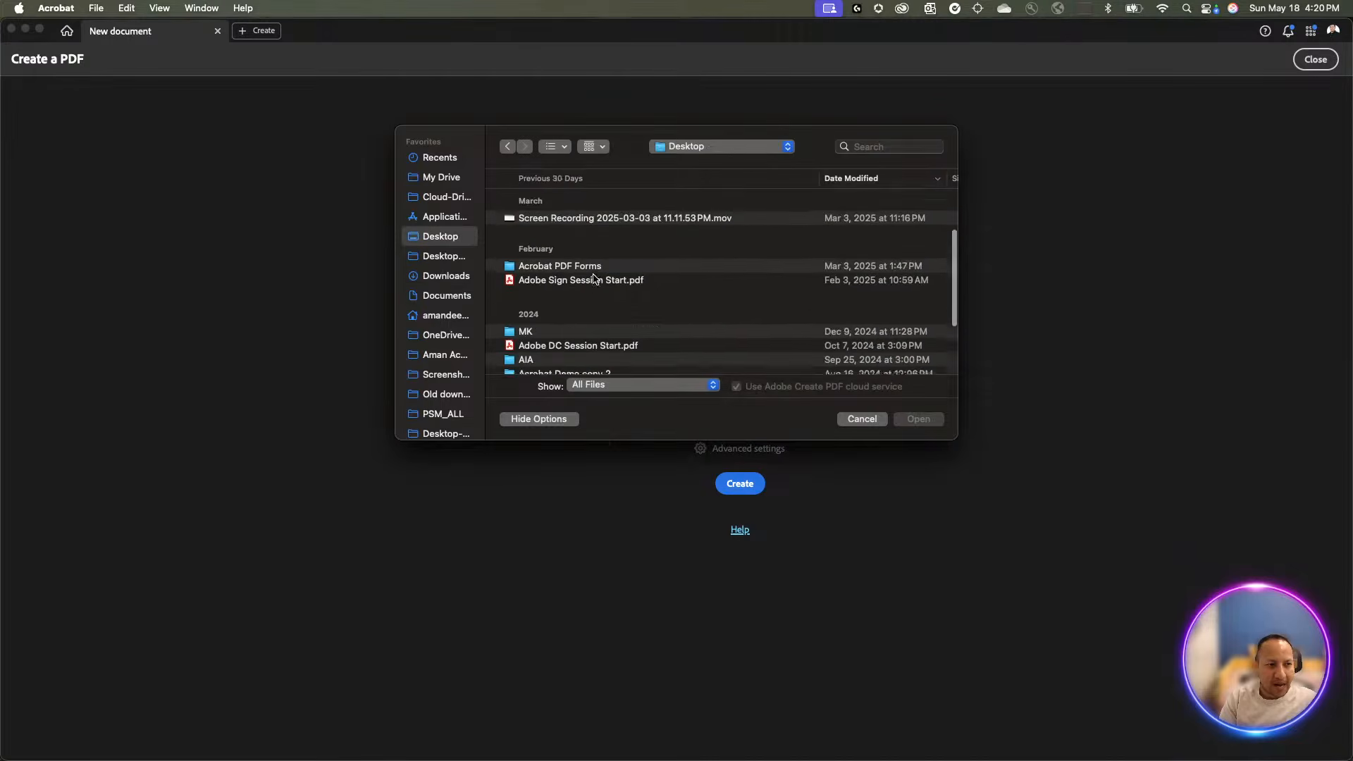
{"action": "scroll", "coordinate": [561, 310], "scroll_direction": "down", "scroll_amount": 5}
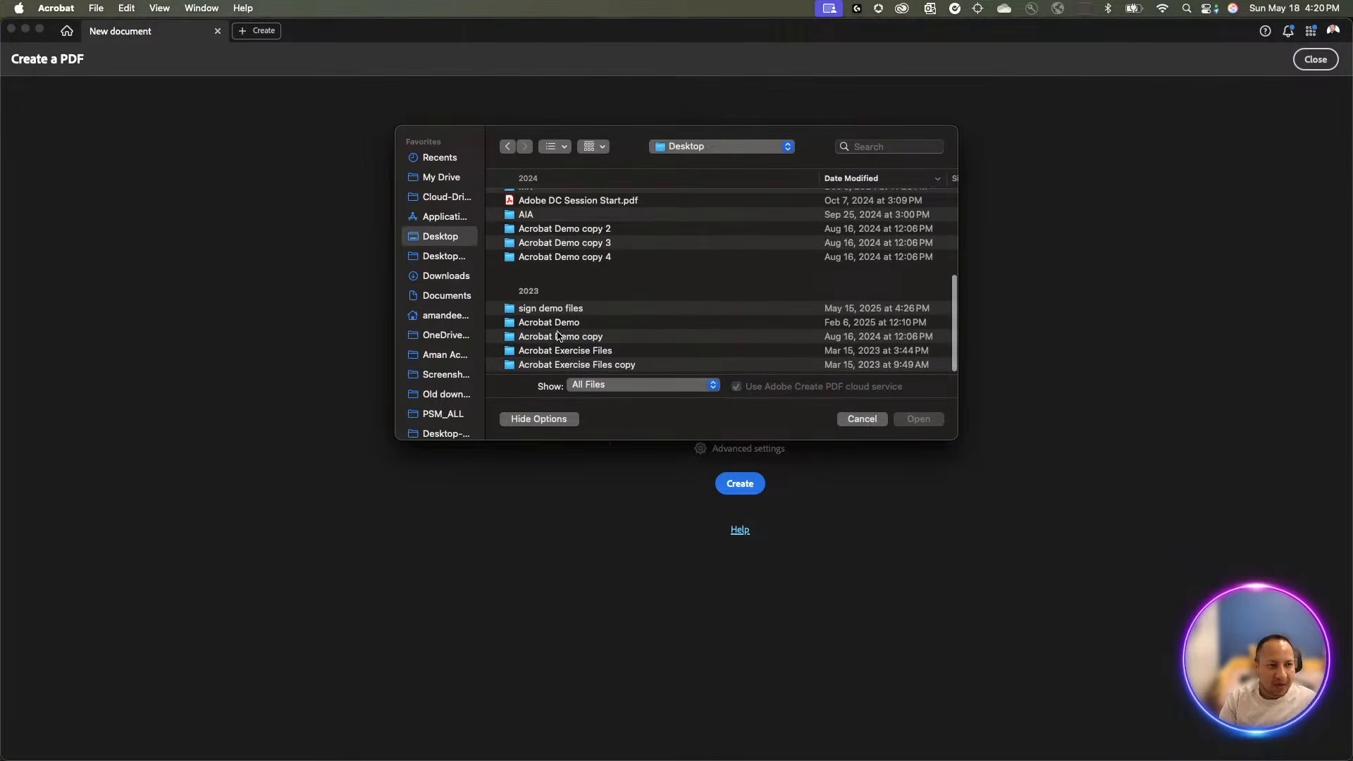
{"action": "double_click", "coordinate": [559, 326]}
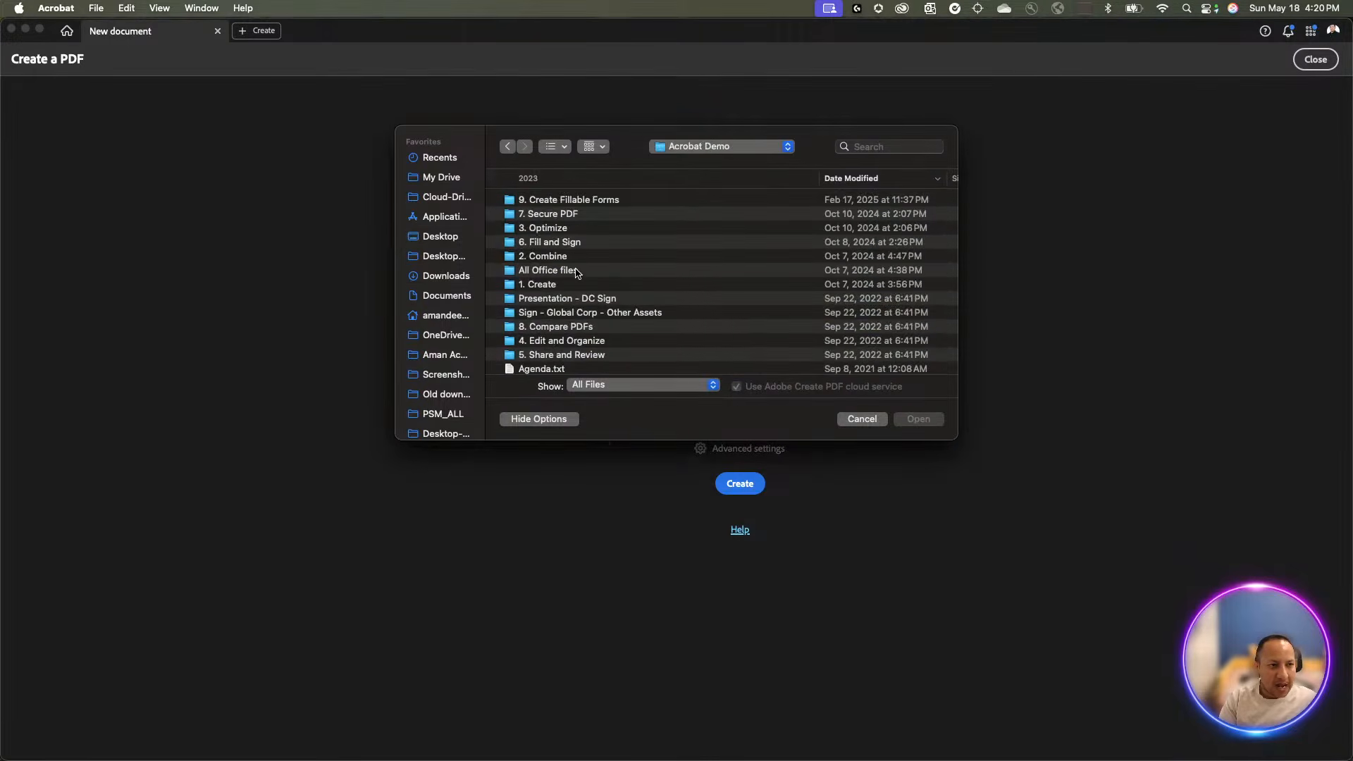
{"action": "scroll", "coordinate": [553, 329], "scroll_direction": "down", "scroll_amount": 2}
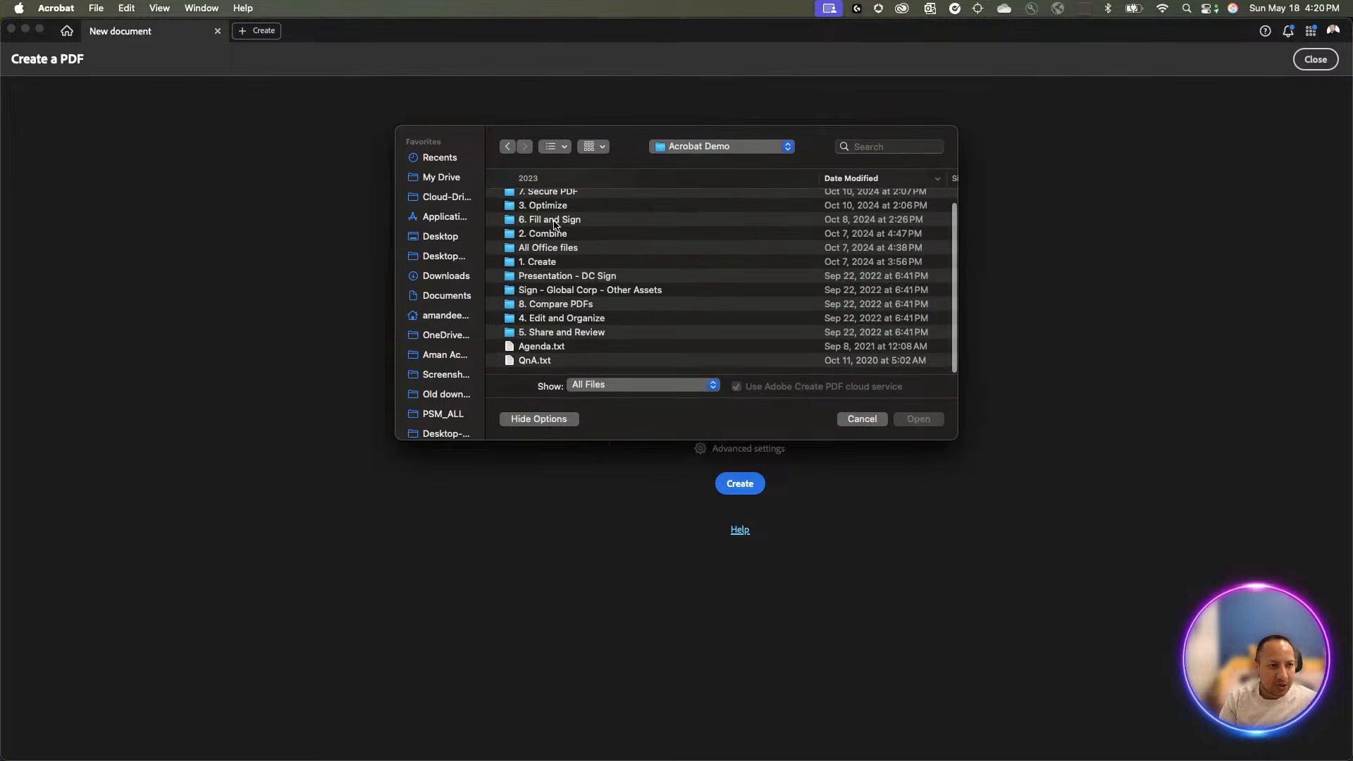
{"action": "scroll", "coordinate": [557, 229], "scroll_direction": "up", "scroll_amount": 2}
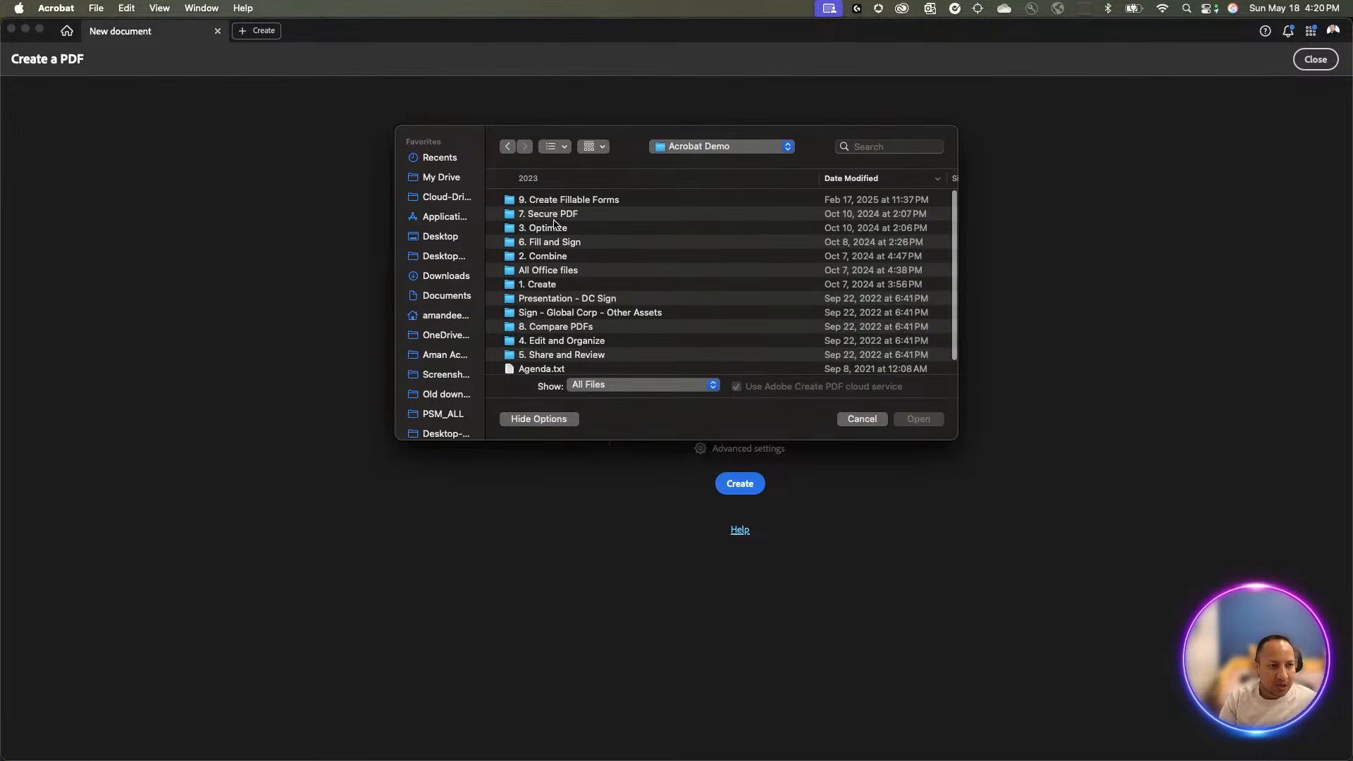
{"action": "double_click", "coordinate": [549, 286]}
{"action": "left_click", "coordinate": [557, 316]}
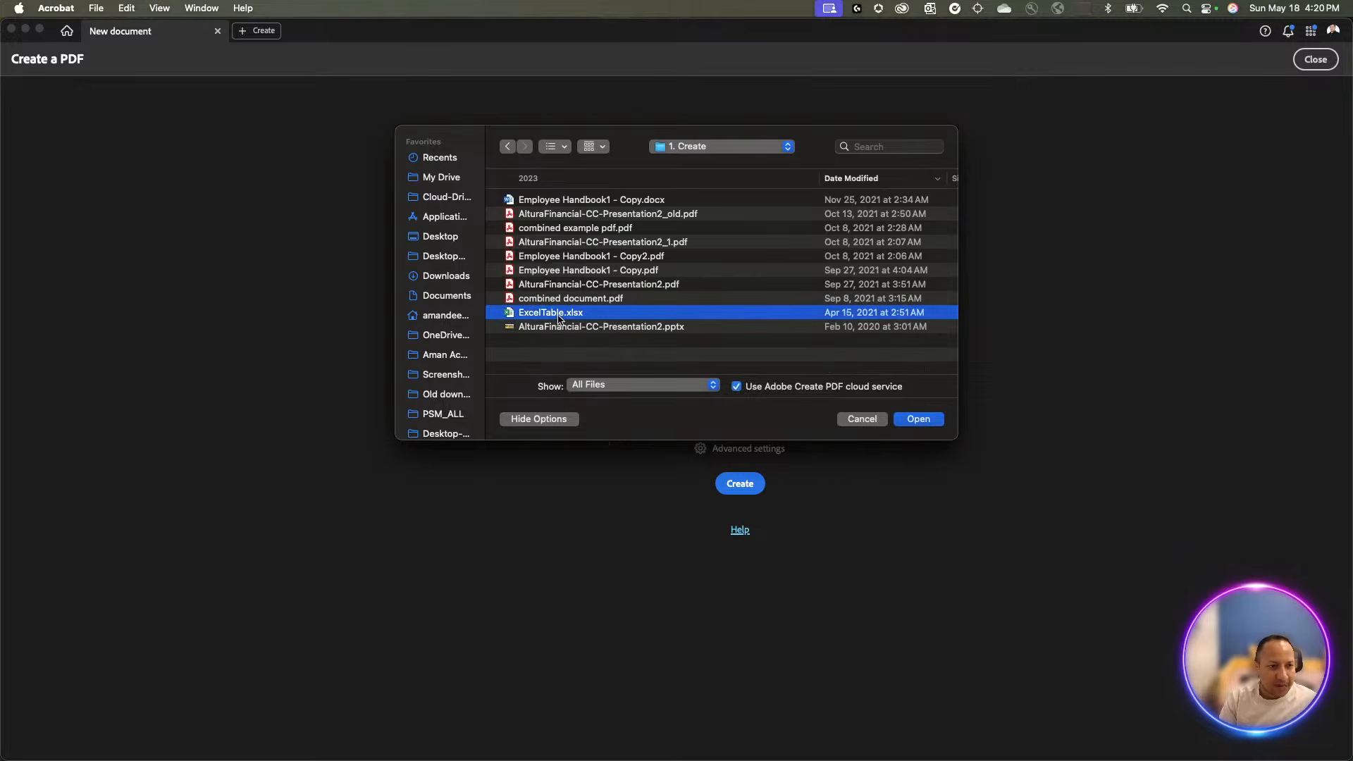
Check ExcelTable.xlsx with Quick Look and convert it to a PDF
{"action": "right_click", "coordinate": [576, 319]}
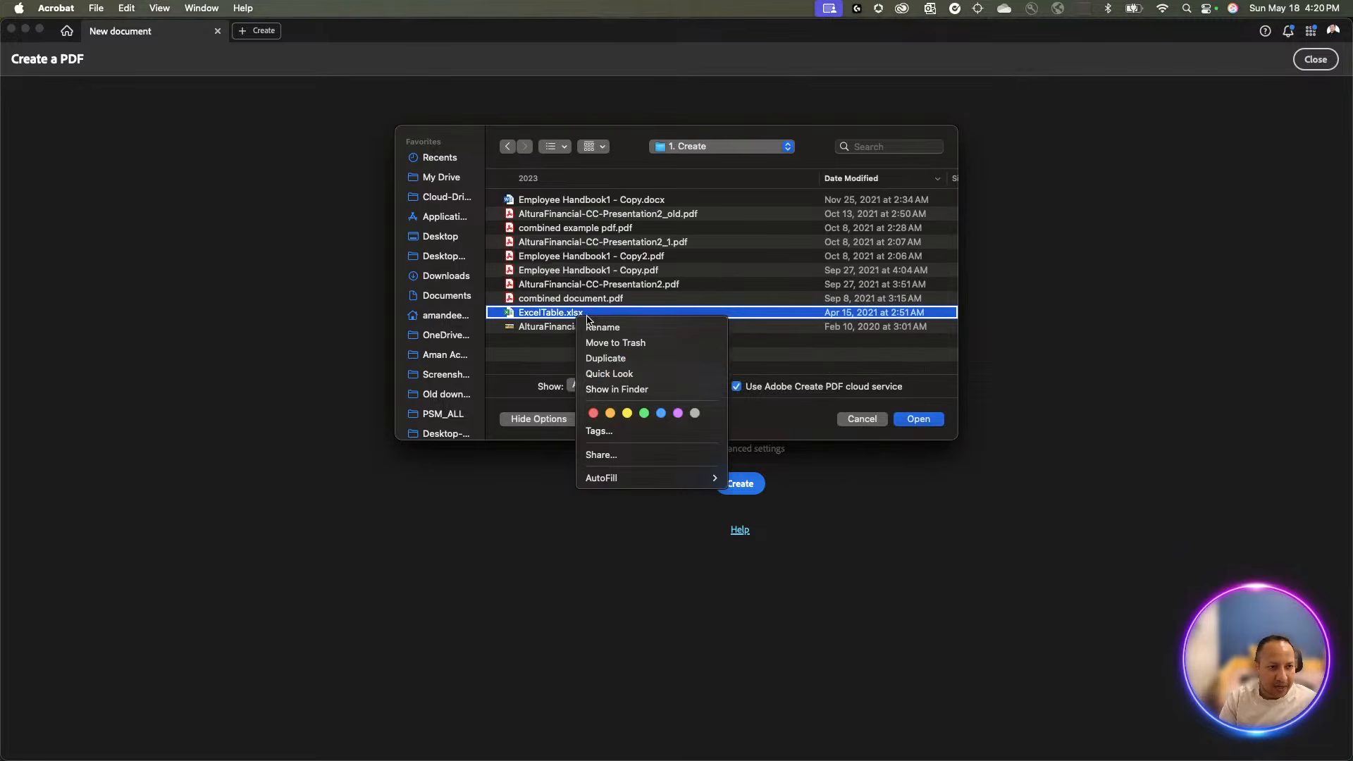
{"action": "left_click", "coordinate": [616, 375]}
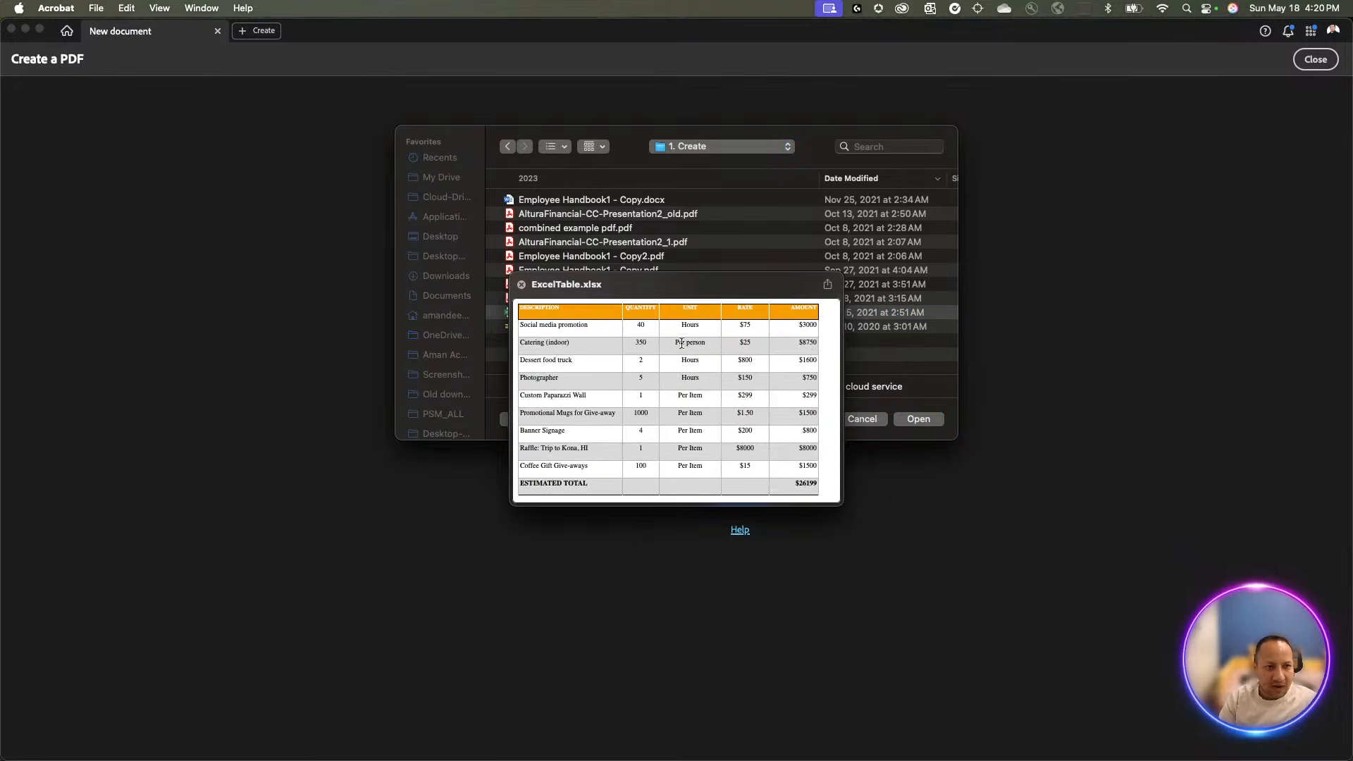
{"action": "left_click", "coordinate": [521, 285]}
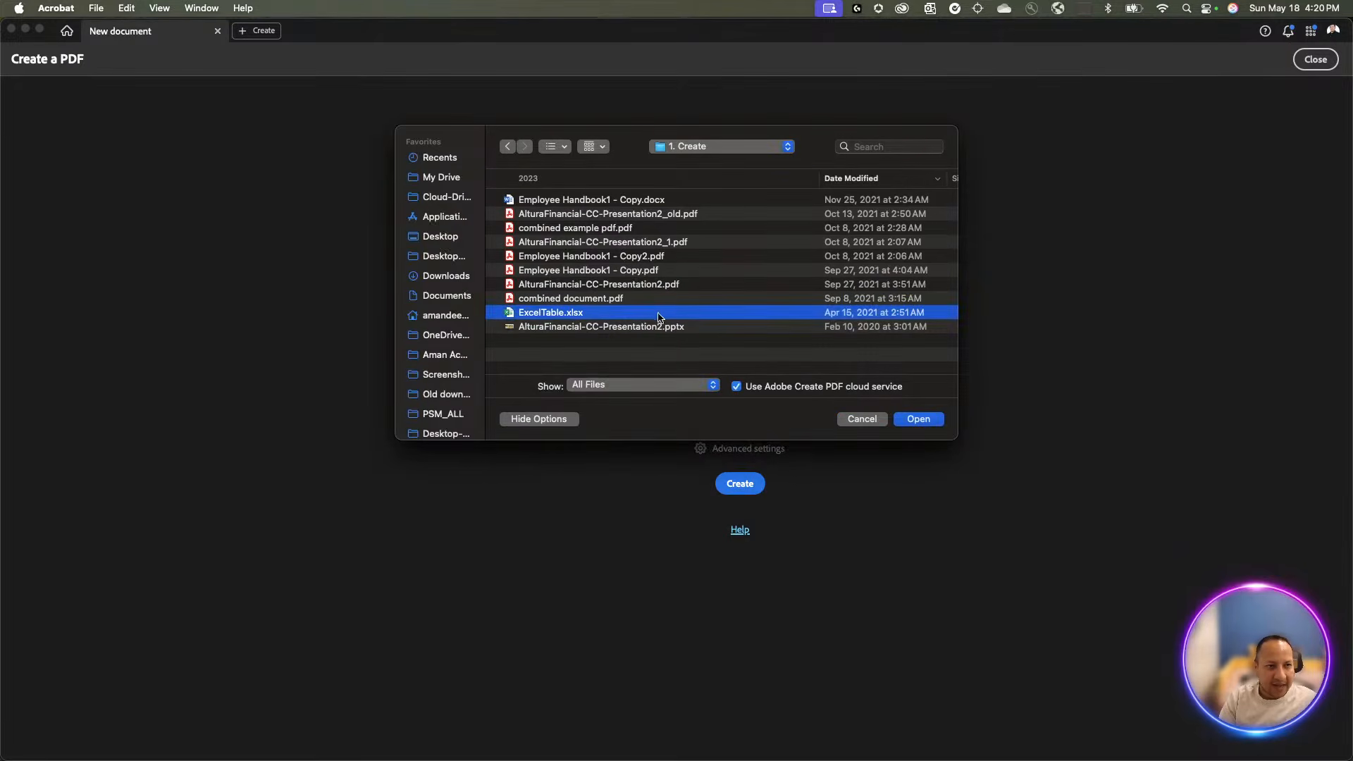
{"action": "left_click", "coordinate": [935, 423]}
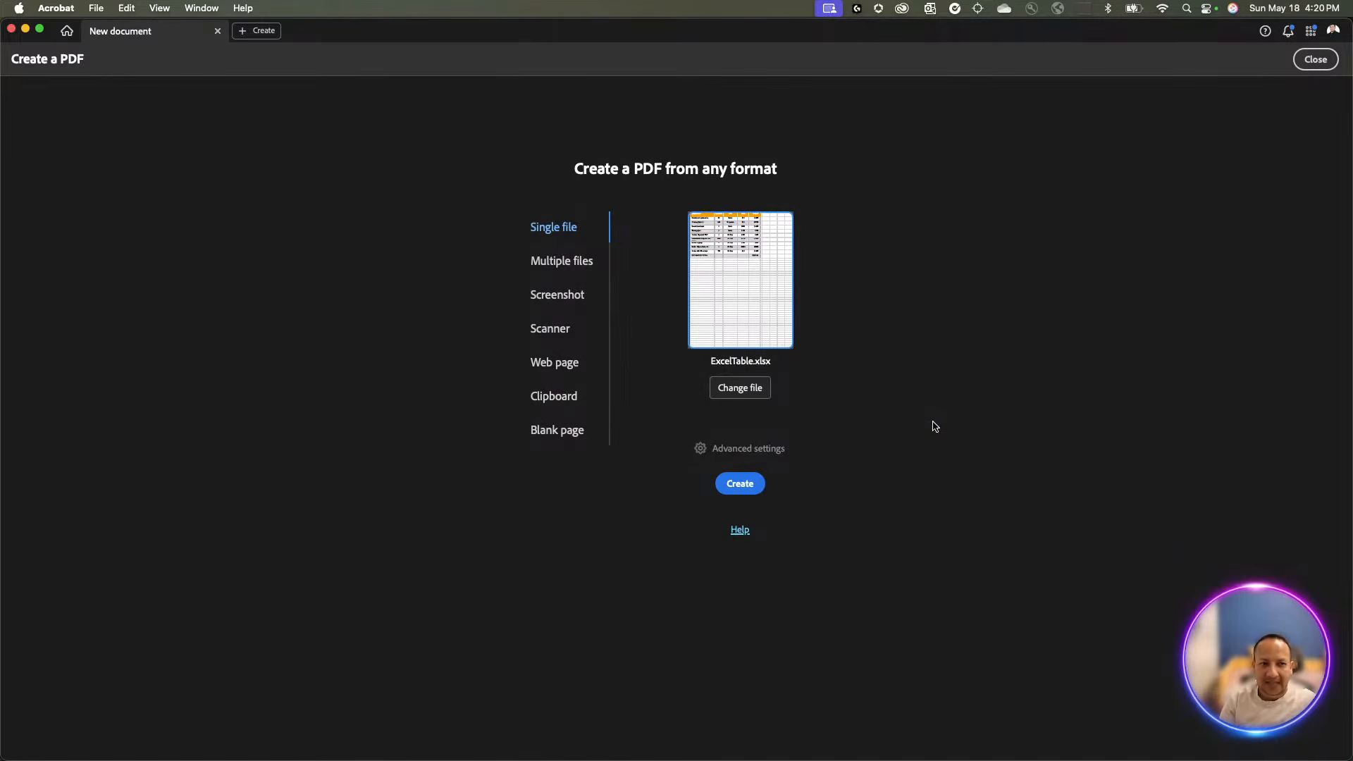
{"action": "left_click", "coordinate": [750, 489]}
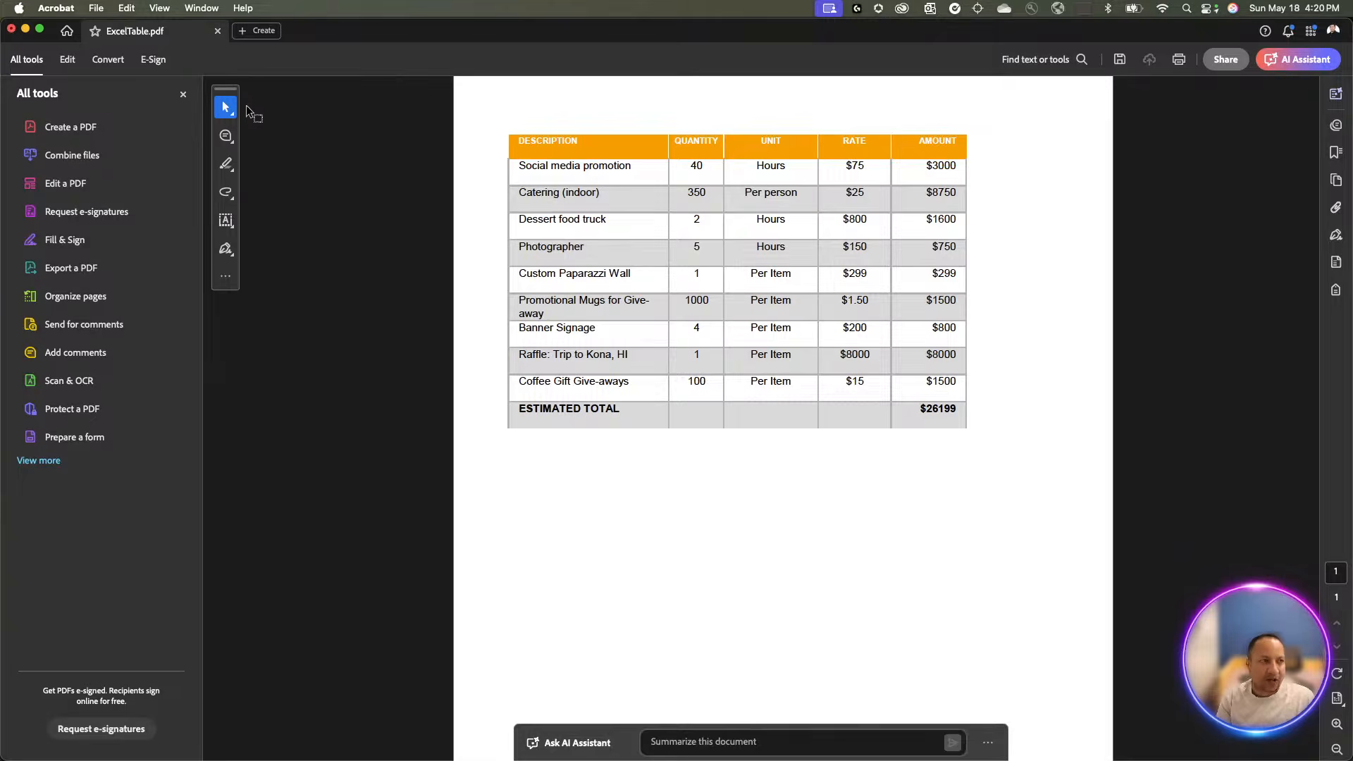
Look over the save locations and file options for the new ExcelTable PDF, leaving without saving
{"action": "left_click", "coordinate": [96, 9]}
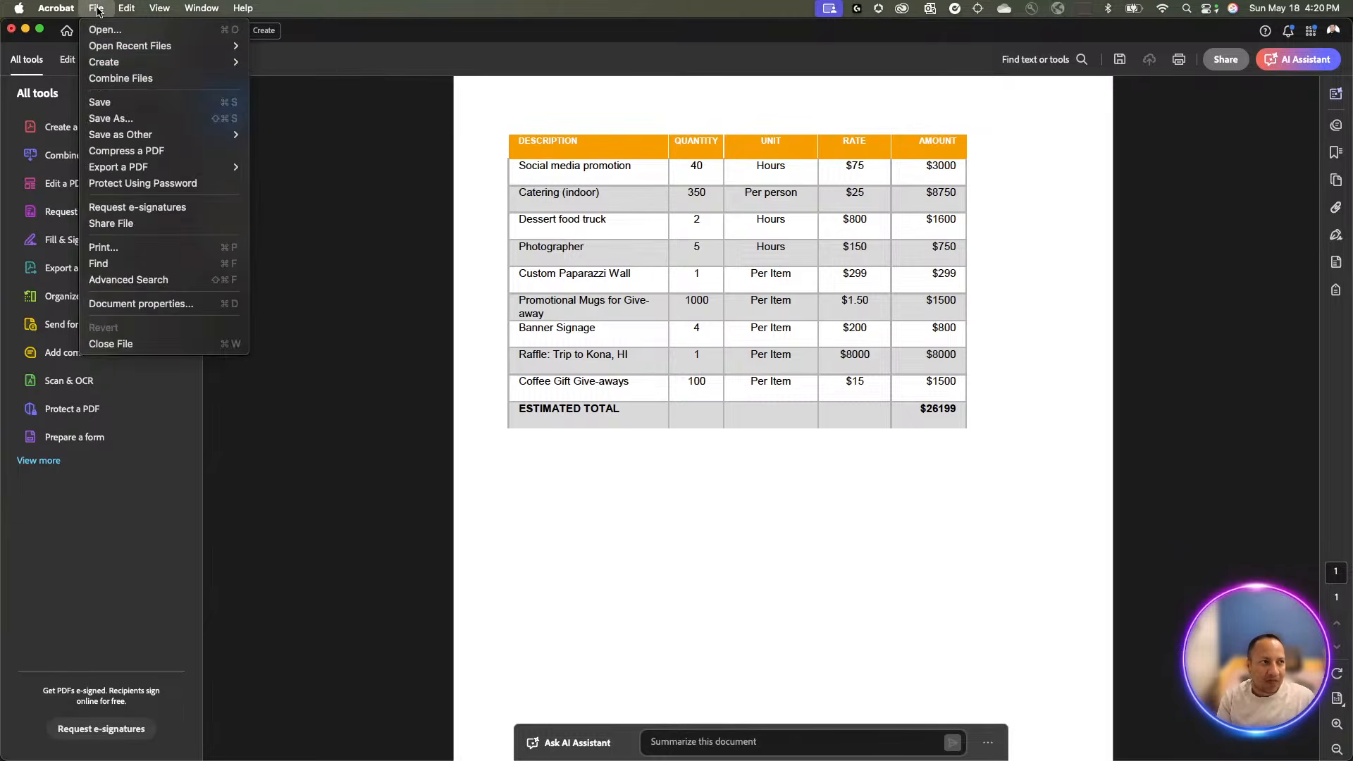
{"action": "left_click", "coordinate": [99, 103]}
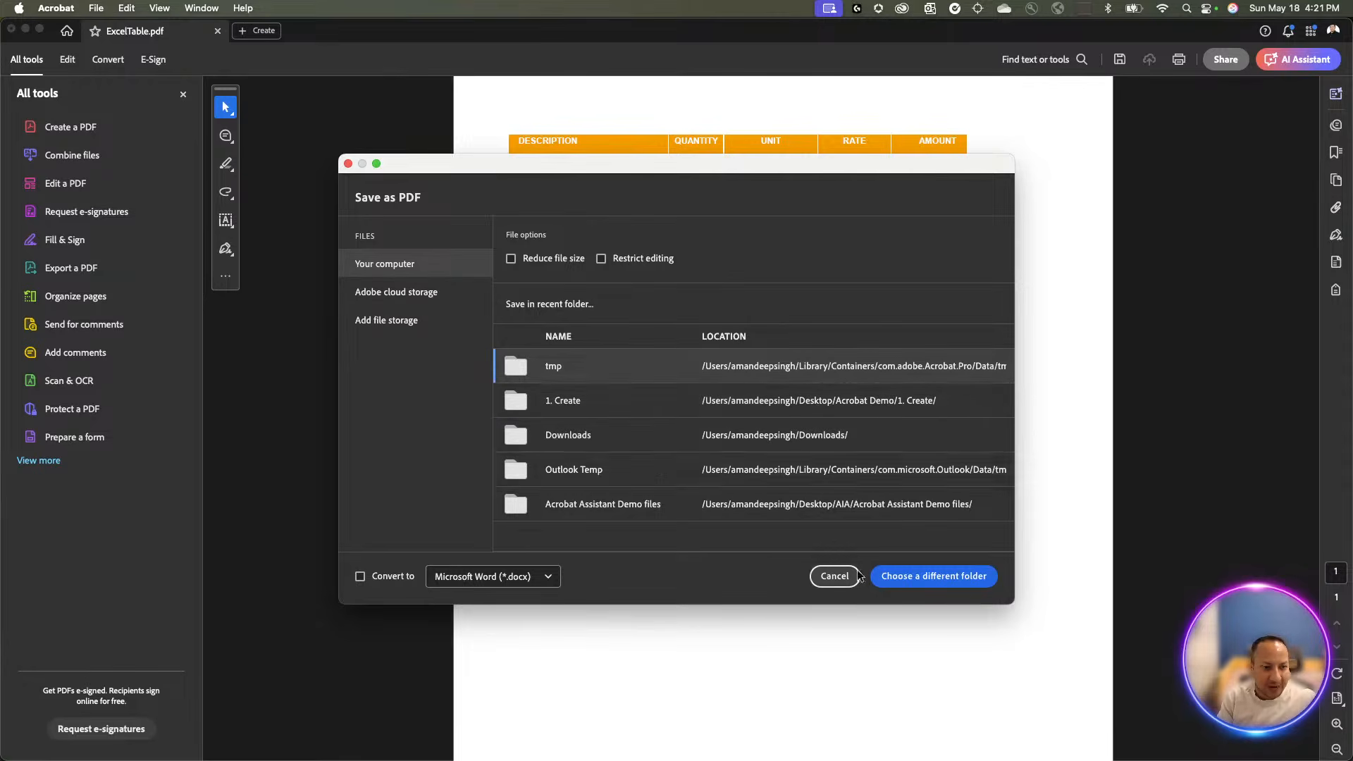
{"action": "left_click", "coordinate": [834, 576]}
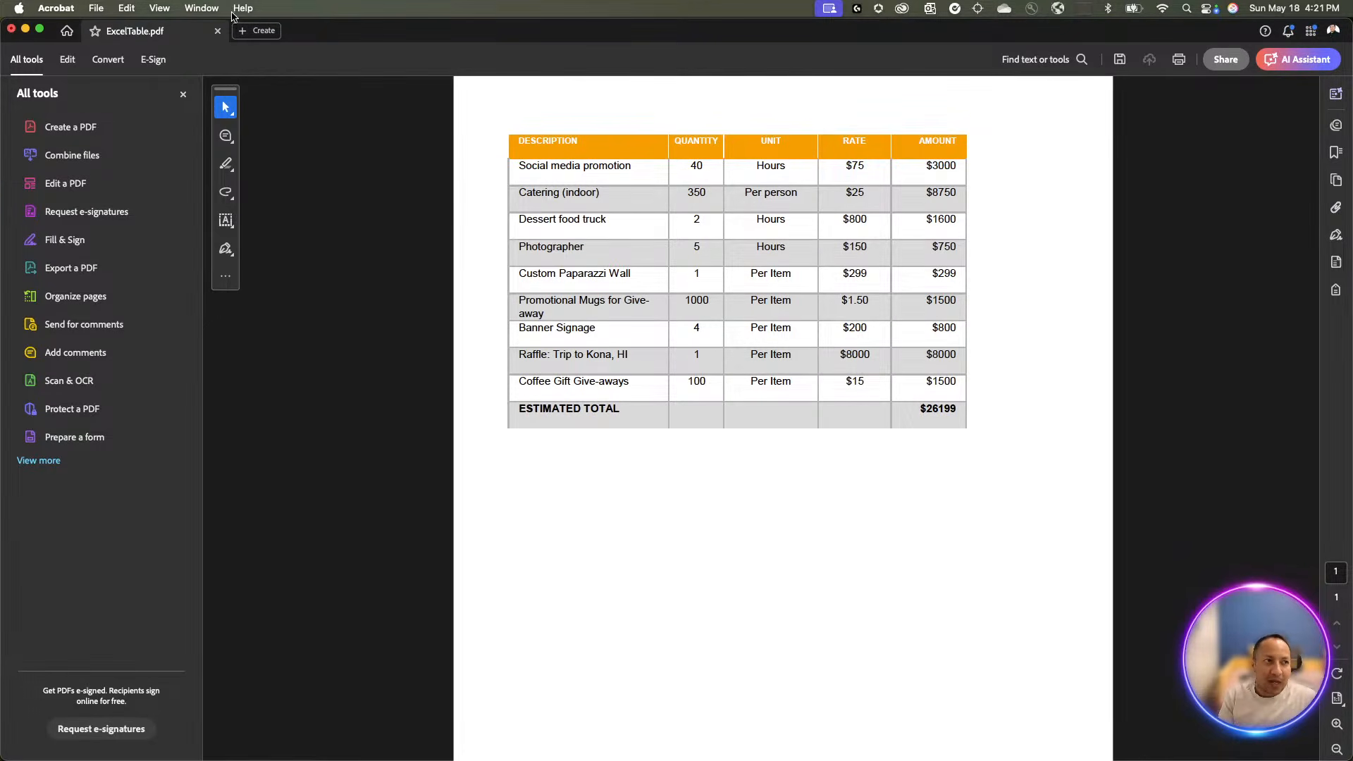
Start a new PDF creation from multiple files using the Combine files option
{"action": "left_click", "coordinate": [244, 32]}
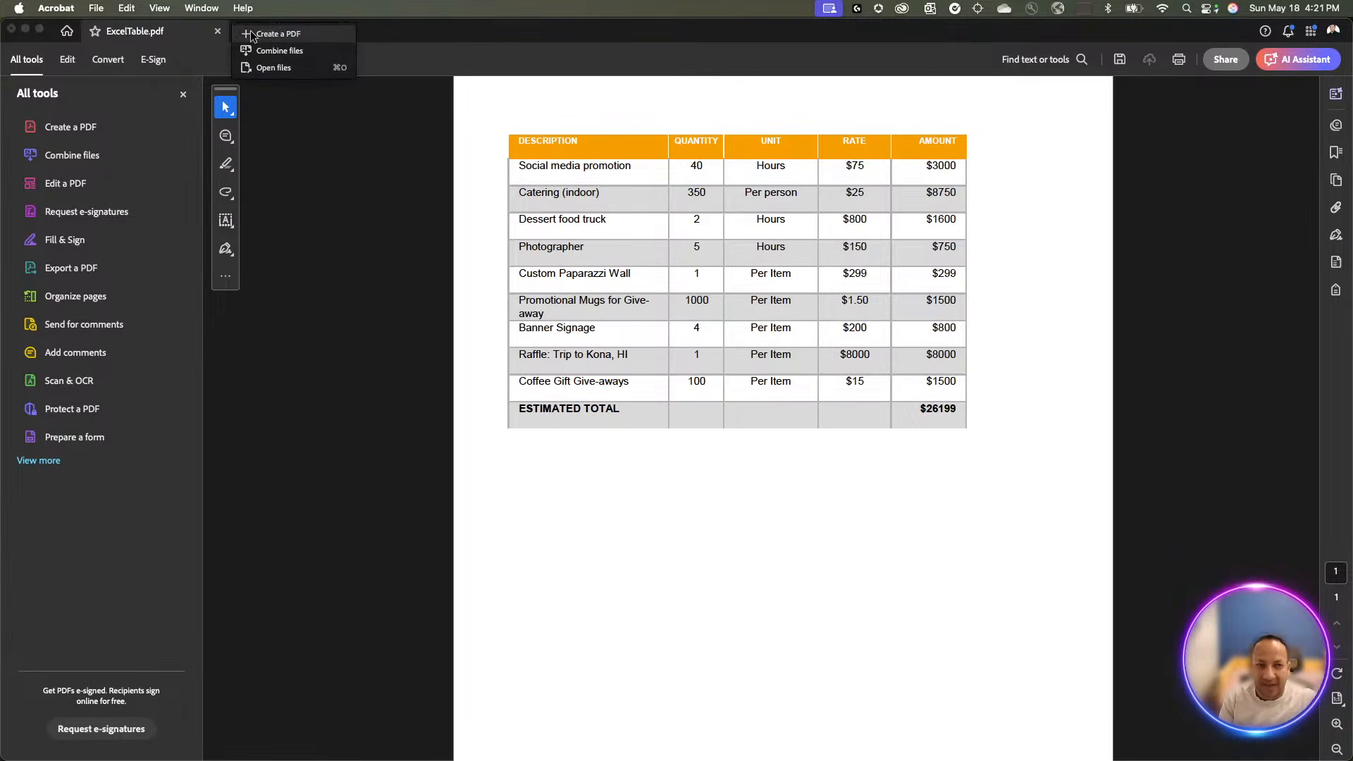
{"action": "left_click", "coordinate": [271, 34]}
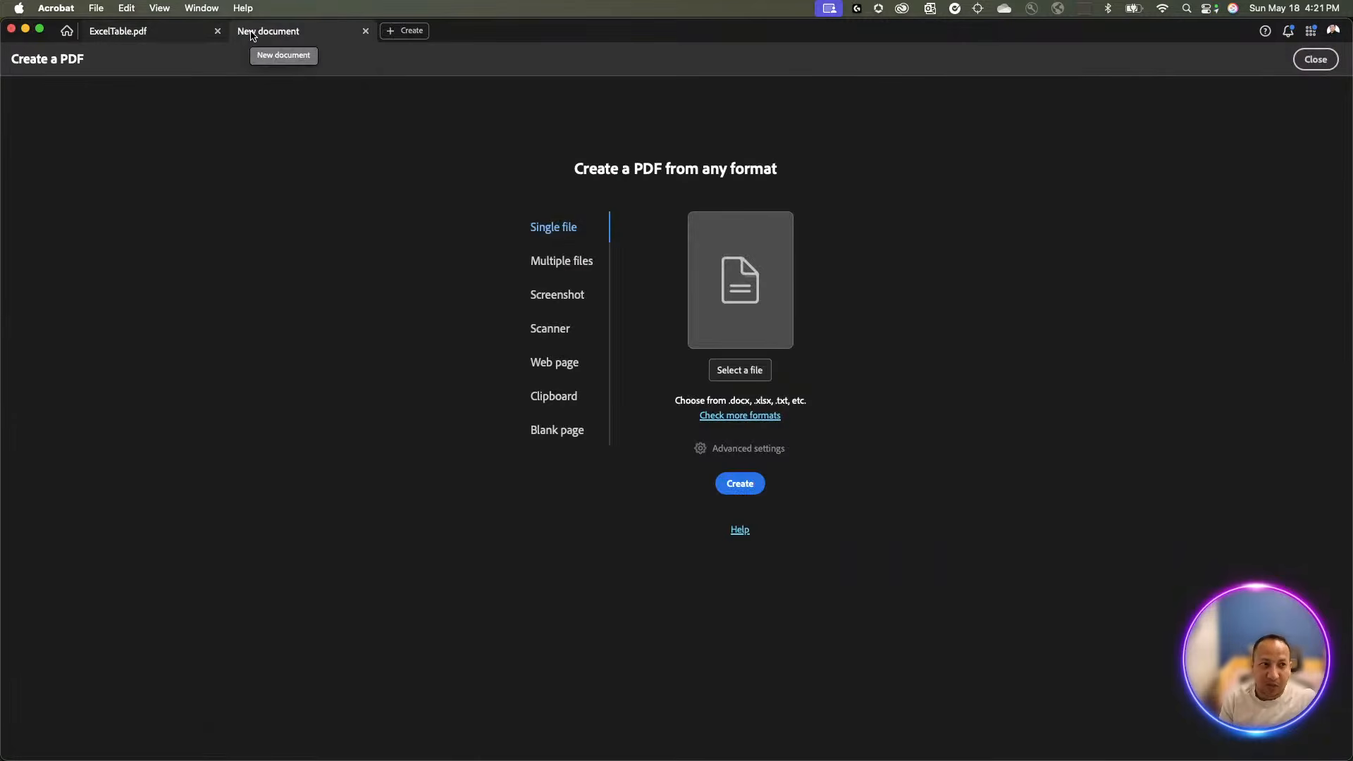
{"action": "left_click", "coordinate": [547, 261]}
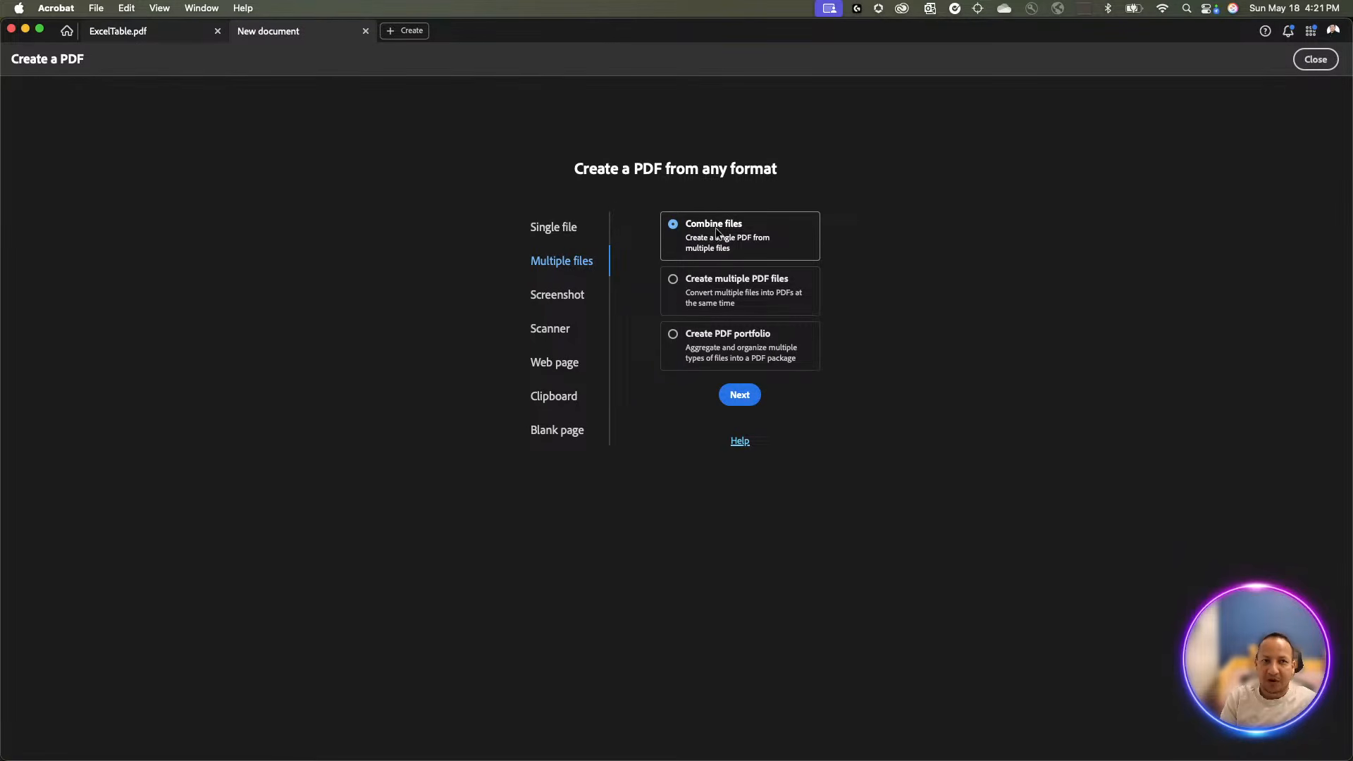
{"action": "left_click", "coordinate": [751, 399]}
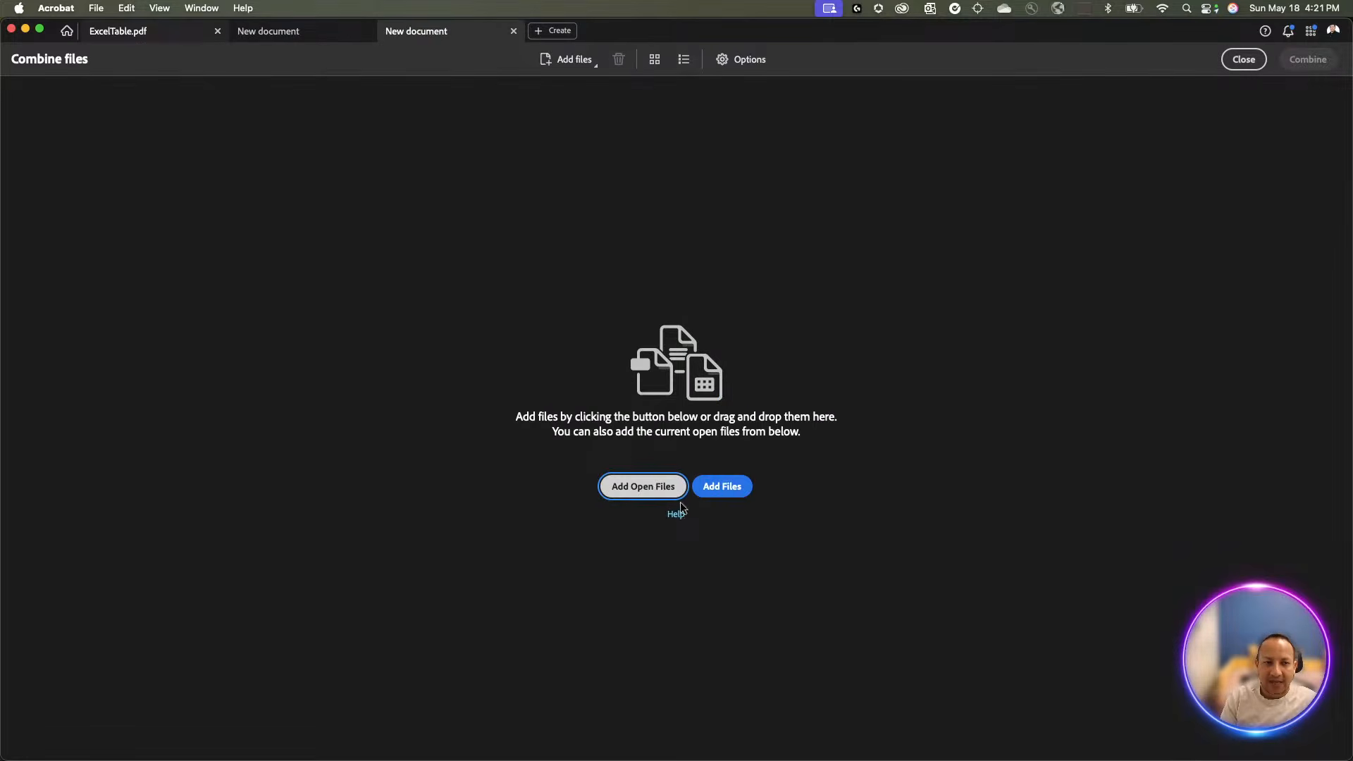
Add Employee Handbook1 - Copy.docx, ExcelTable.xlsx and AlturaFinancial-CC-Presentation2.pptx from the 1. Create folder to the files being combined
{"action": "left_click", "coordinate": [719, 491]}
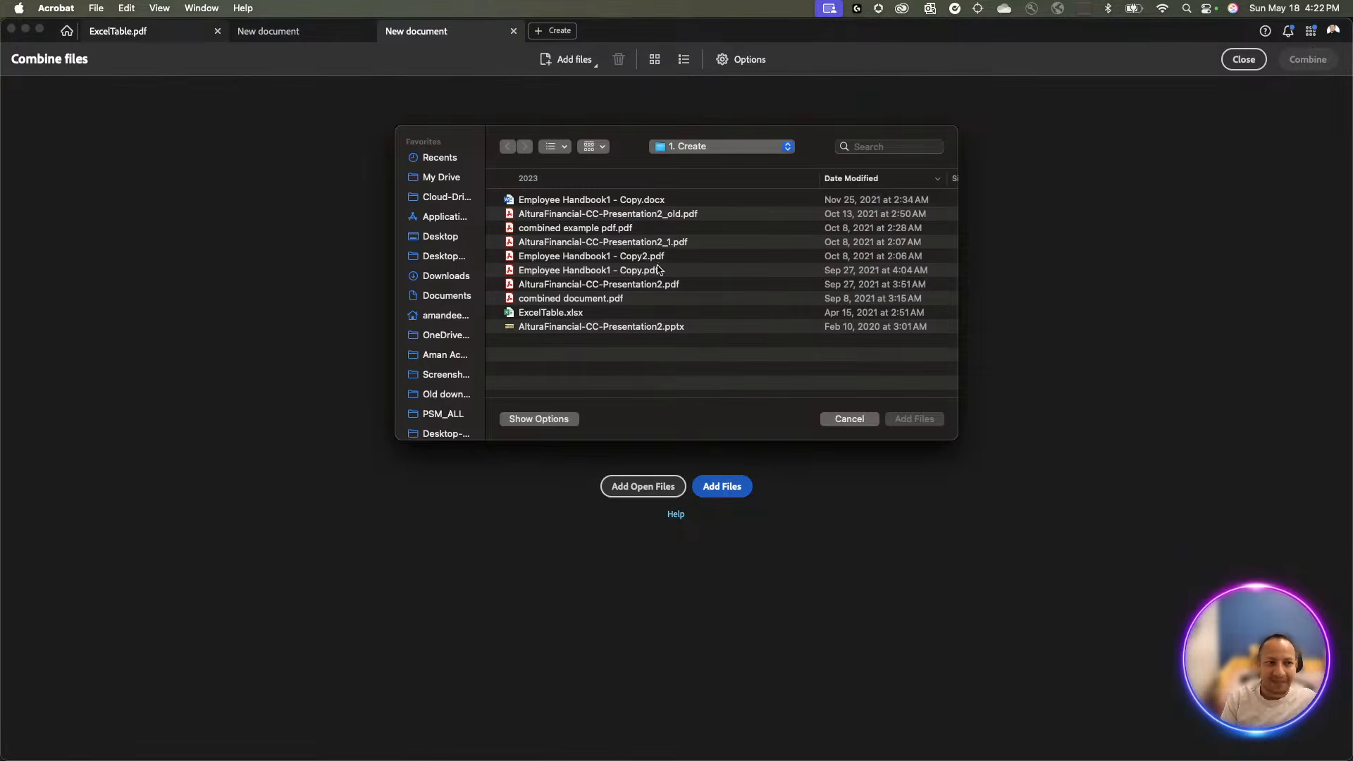
{"action": "left_click", "coordinate": [567, 328]}
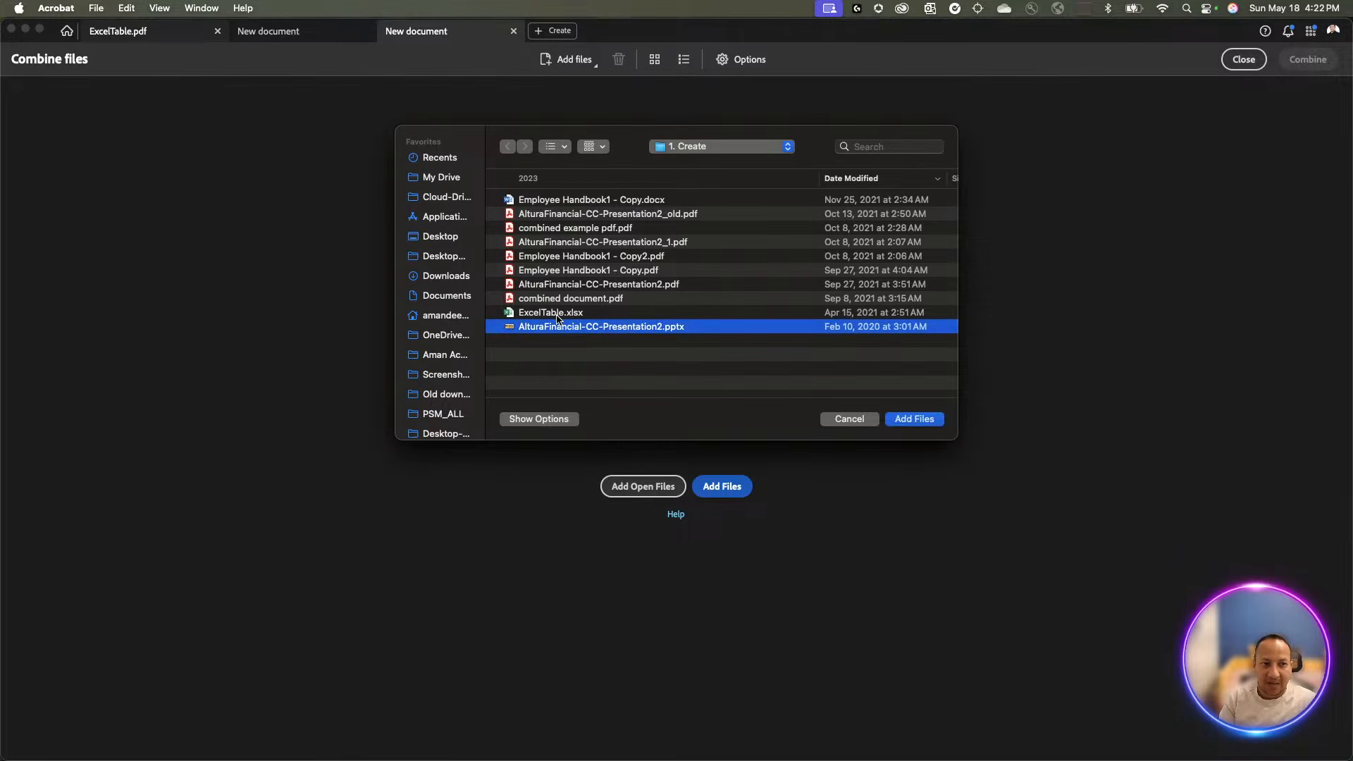
{"action": "right_click", "coordinate": [588, 329]}
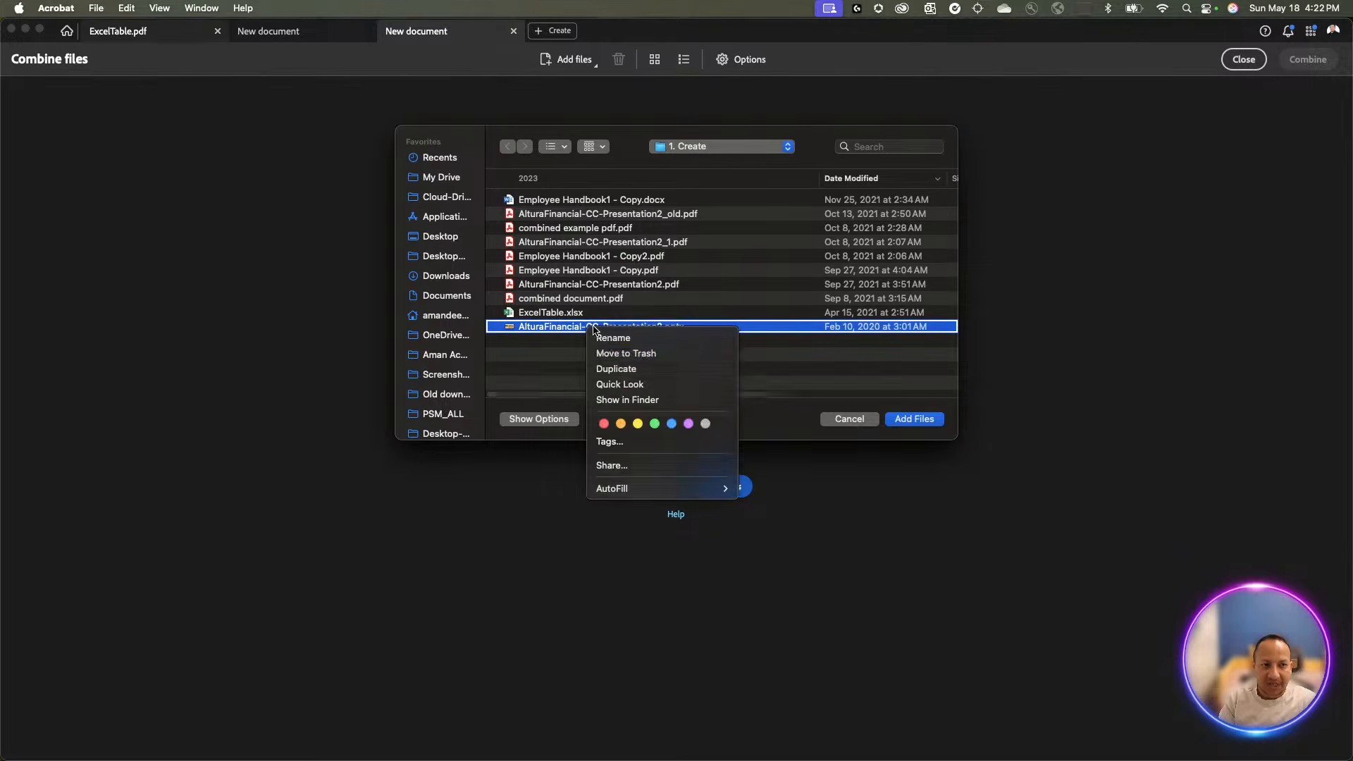
{"action": "left_click", "coordinate": [533, 325]}
{"action": "left_click", "coordinate": [564, 314]}
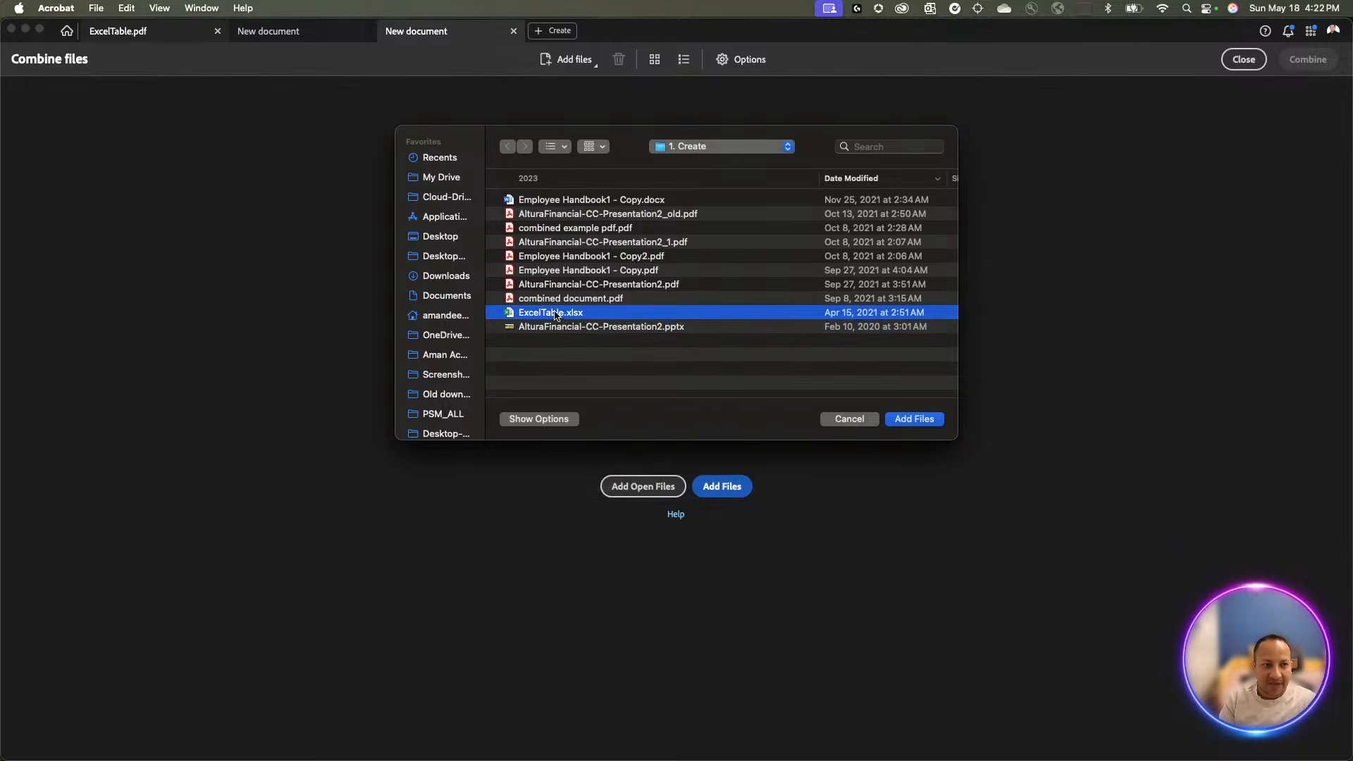
{"action": "left_click", "coordinate": [562, 202]}
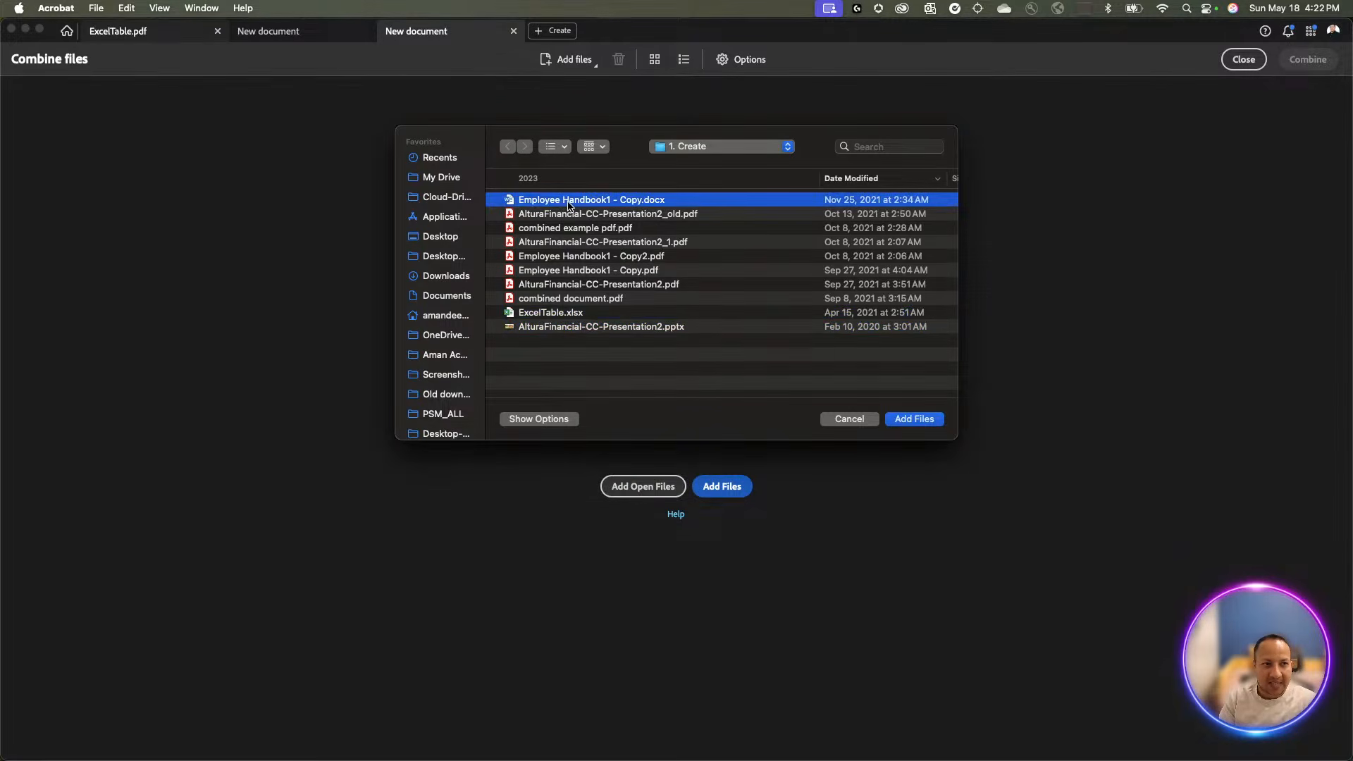
{"action": "left_click", "coordinate": [559, 314], "text": "super"}
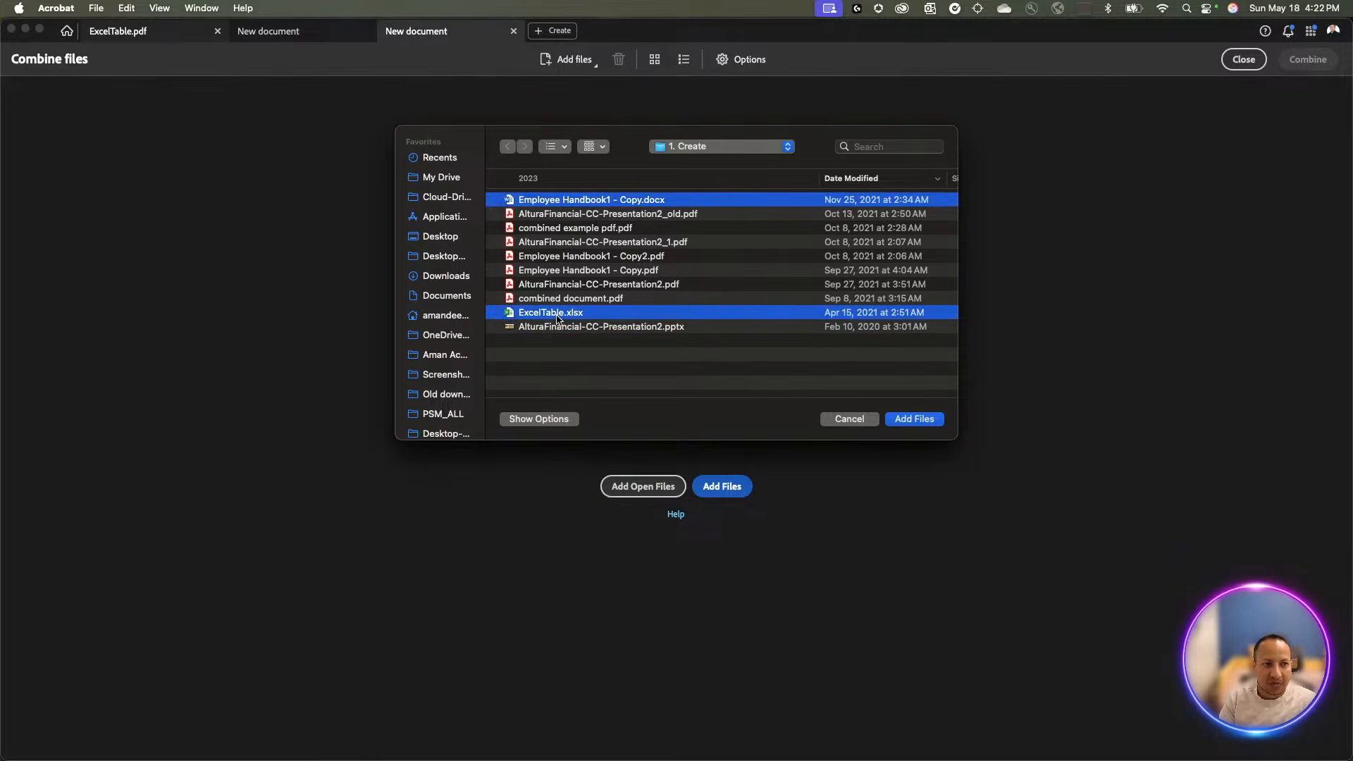
{"action": "left_click", "coordinate": [560, 330], "text": "super"}
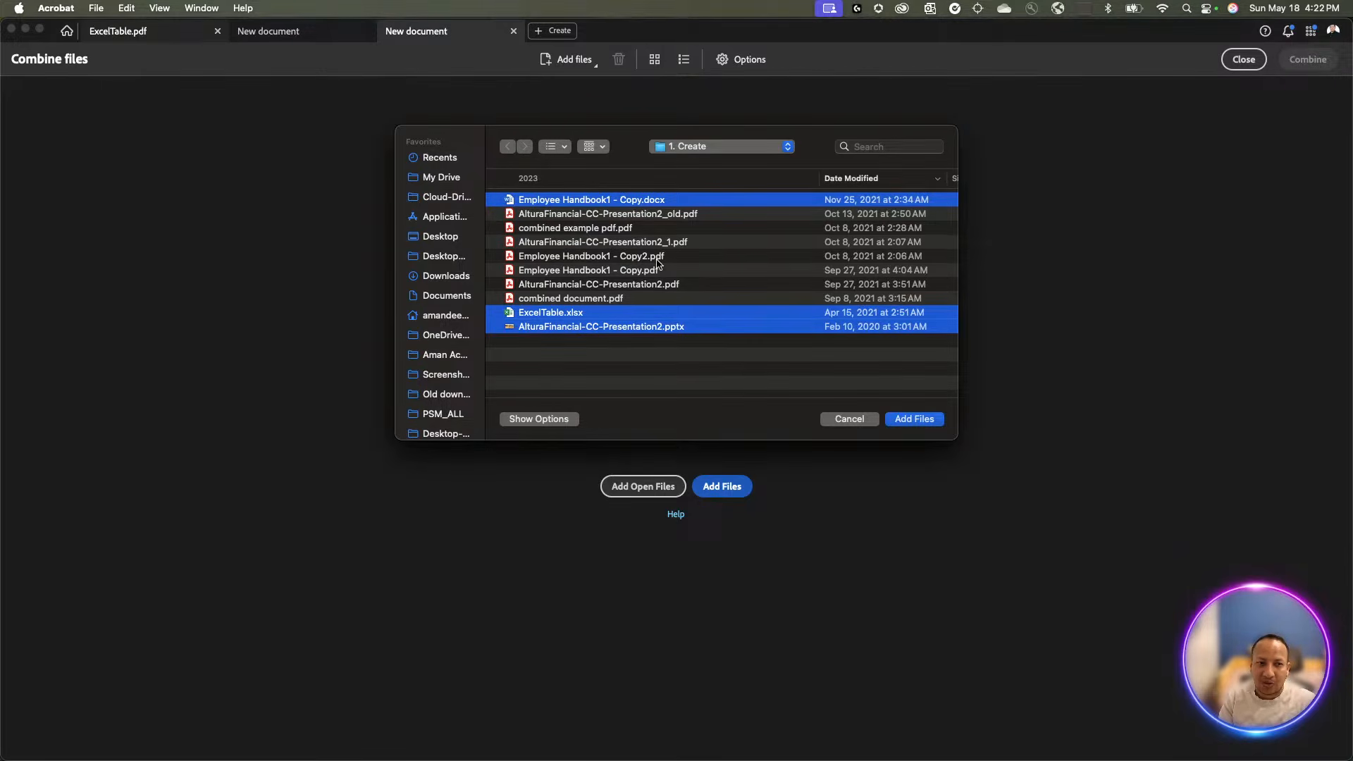
{"action": "left_click", "coordinate": [909, 425]}
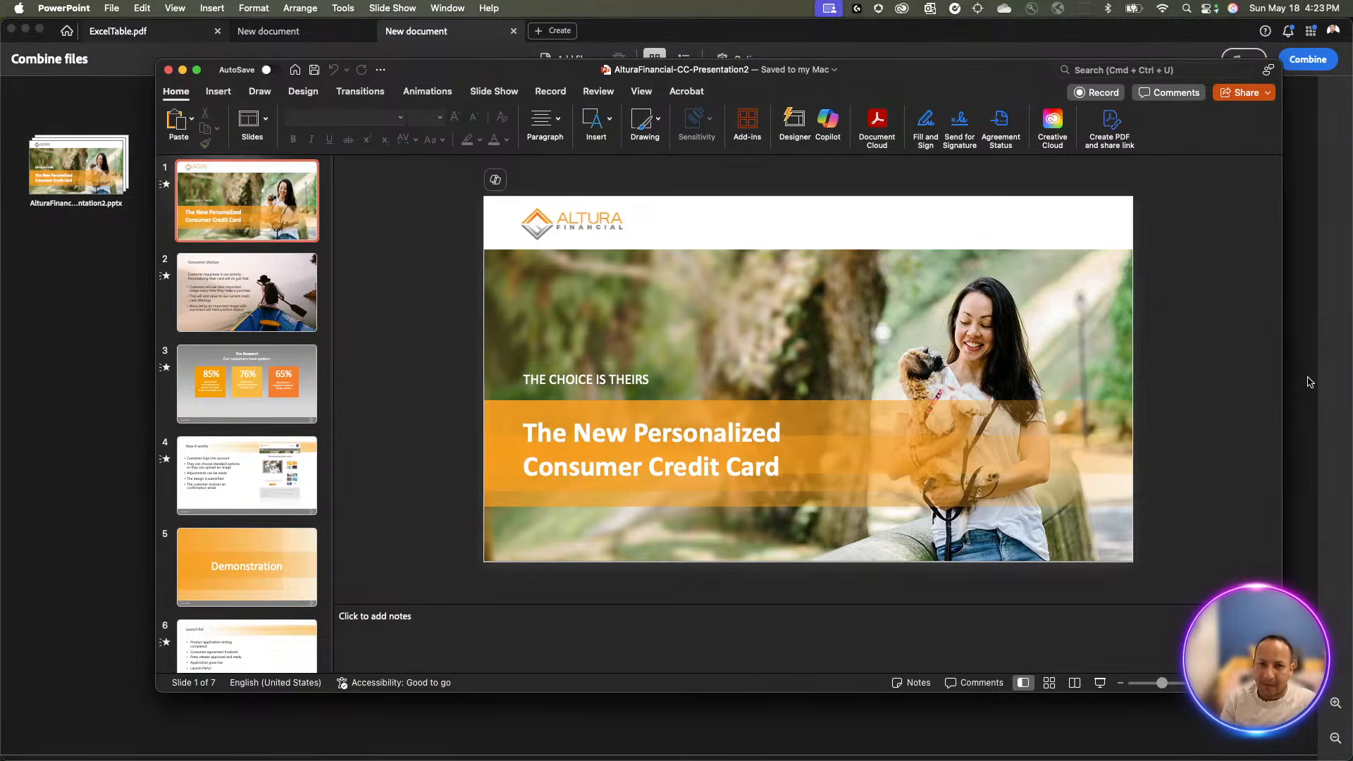
{"action": "left_click", "coordinate": [1310, 381]}
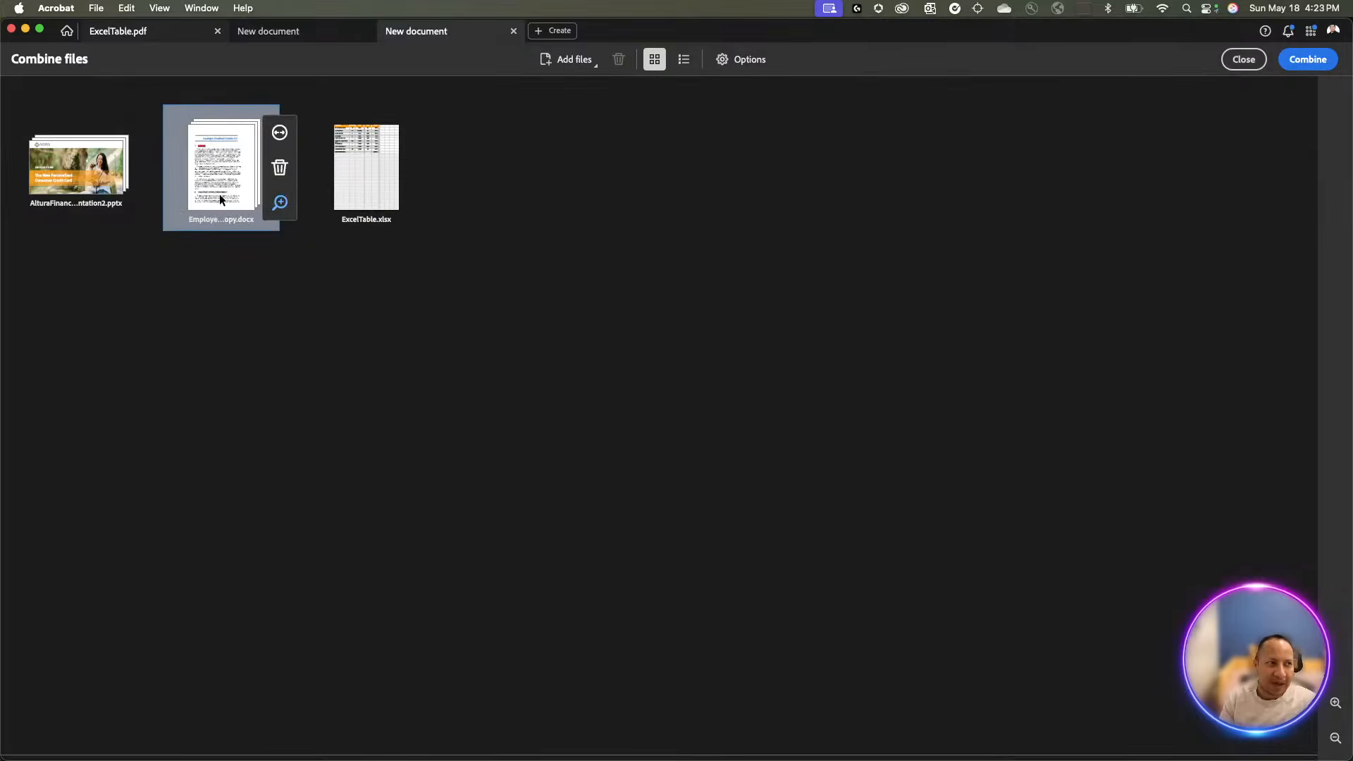
Expand AlturaFinancial-CC-Presentation2.pptx into its individual slides among the files to combine
{"action": "mouse_move", "coordinate": [179, 217]}
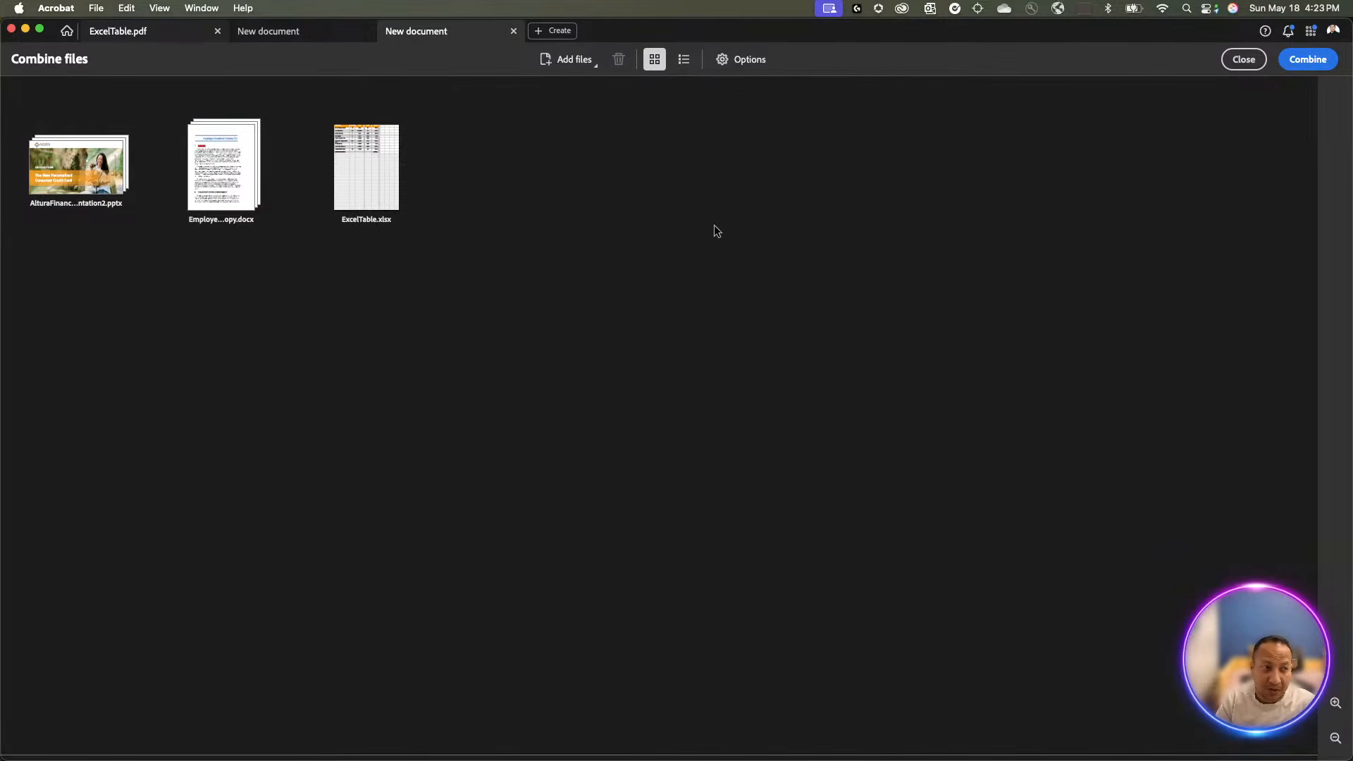
{"action": "mouse_move", "coordinate": [98, 208]}
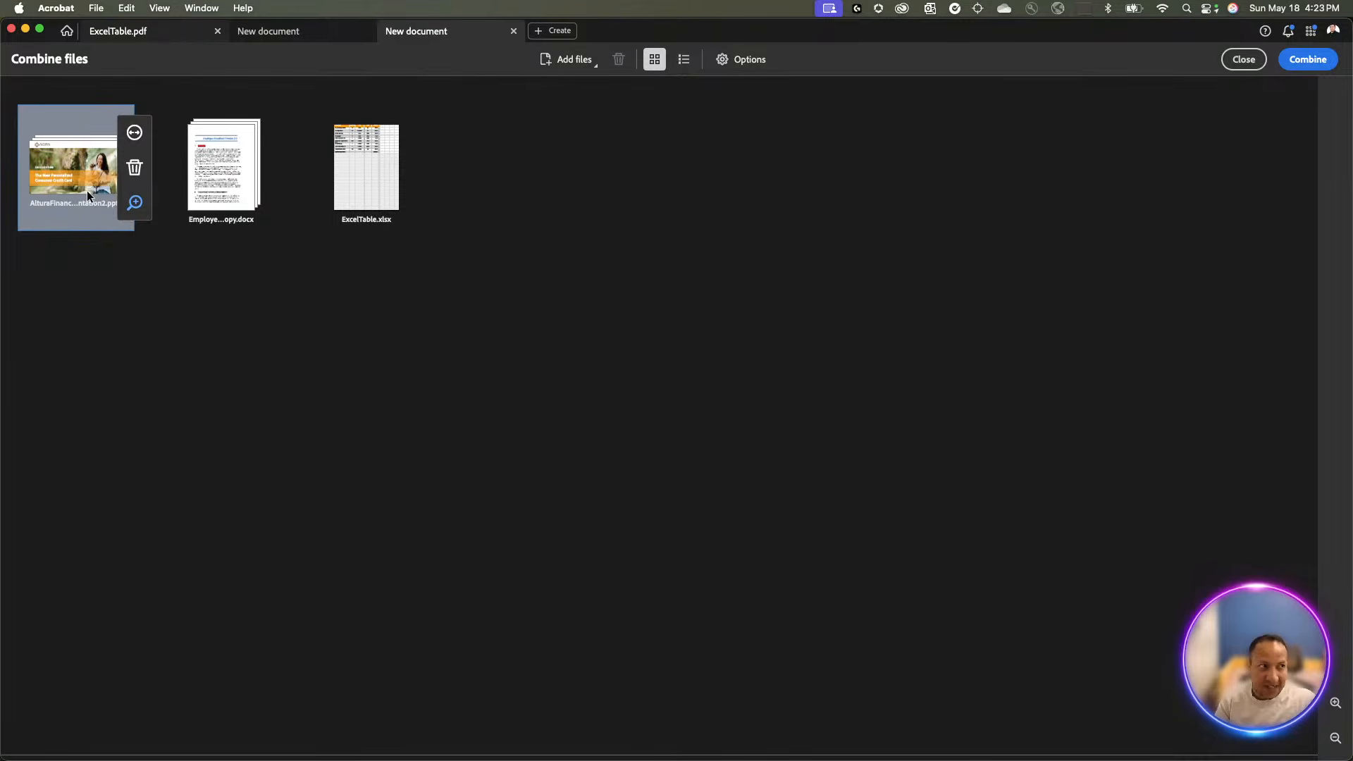
{"action": "left_click", "coordinate": [134, 134]}
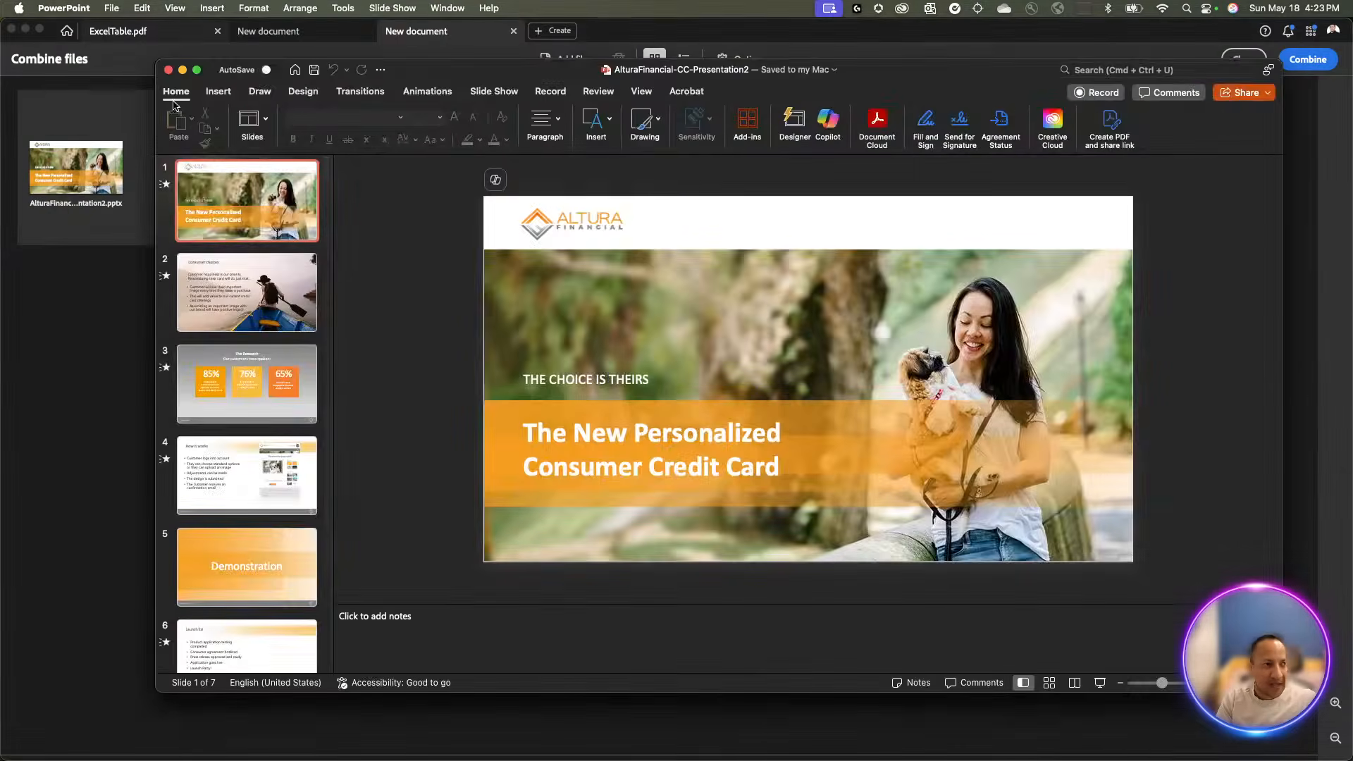
{"action": "left_click", "coordinate": [94, 283]}
{"action": "mouse_move", "coordinate": [425, 170]}
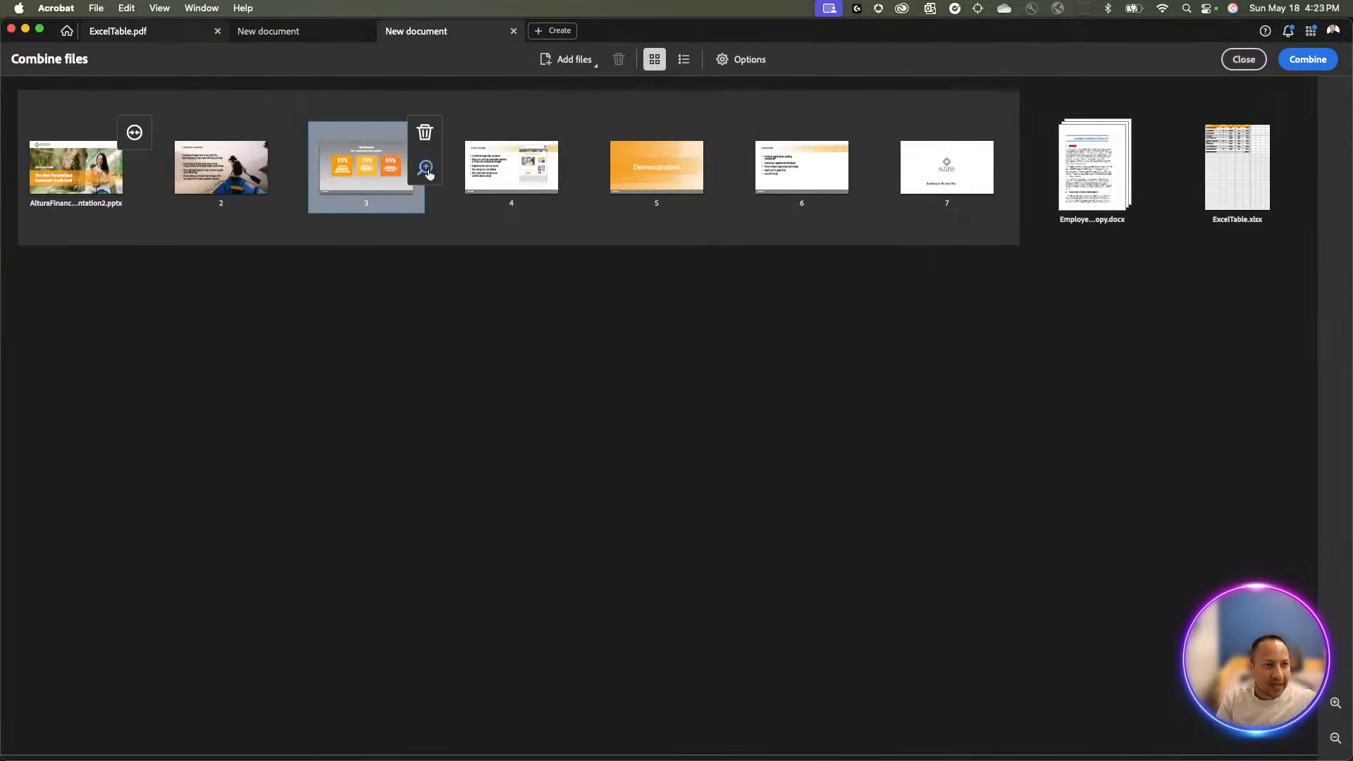
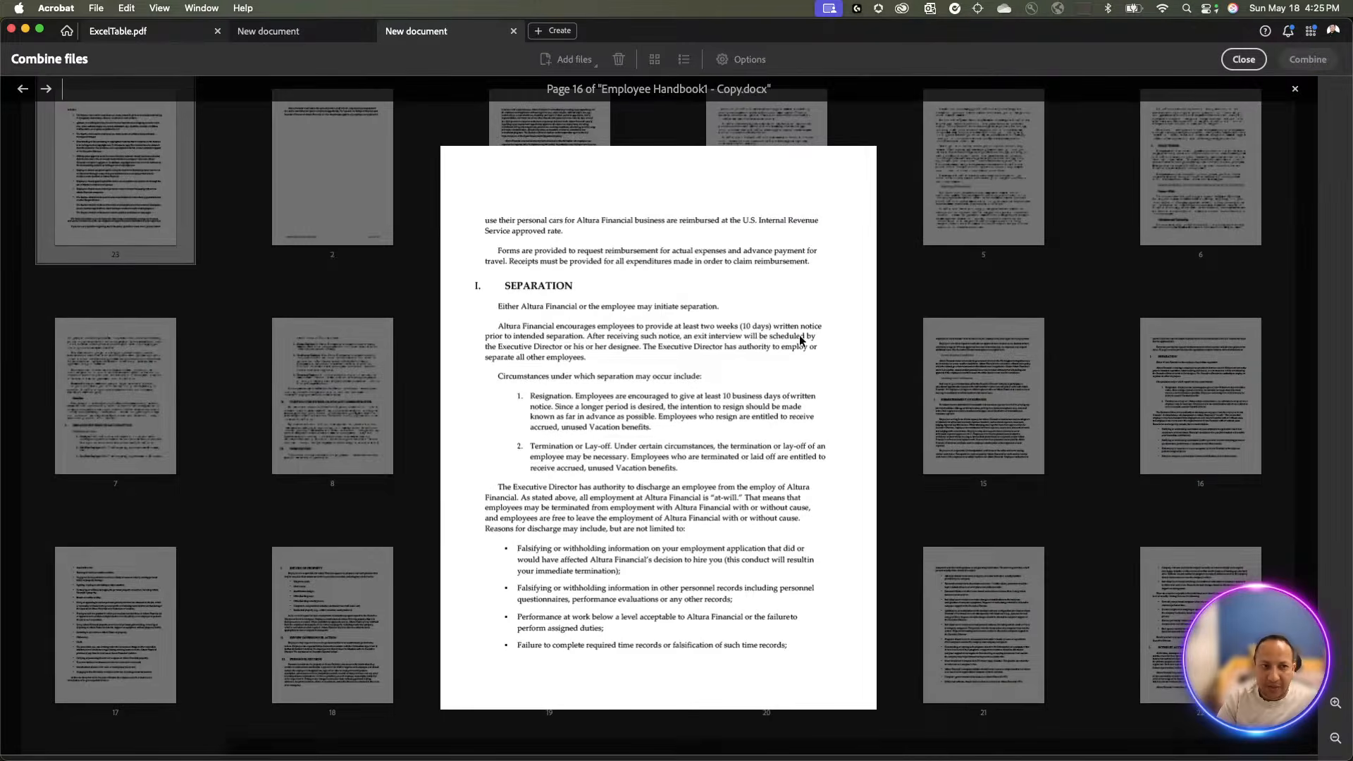
Close the preview of handbook page 16, check the page arrangement and combine all files into one PDF
{"action": "left_click", "coordinate": [963, 310]}
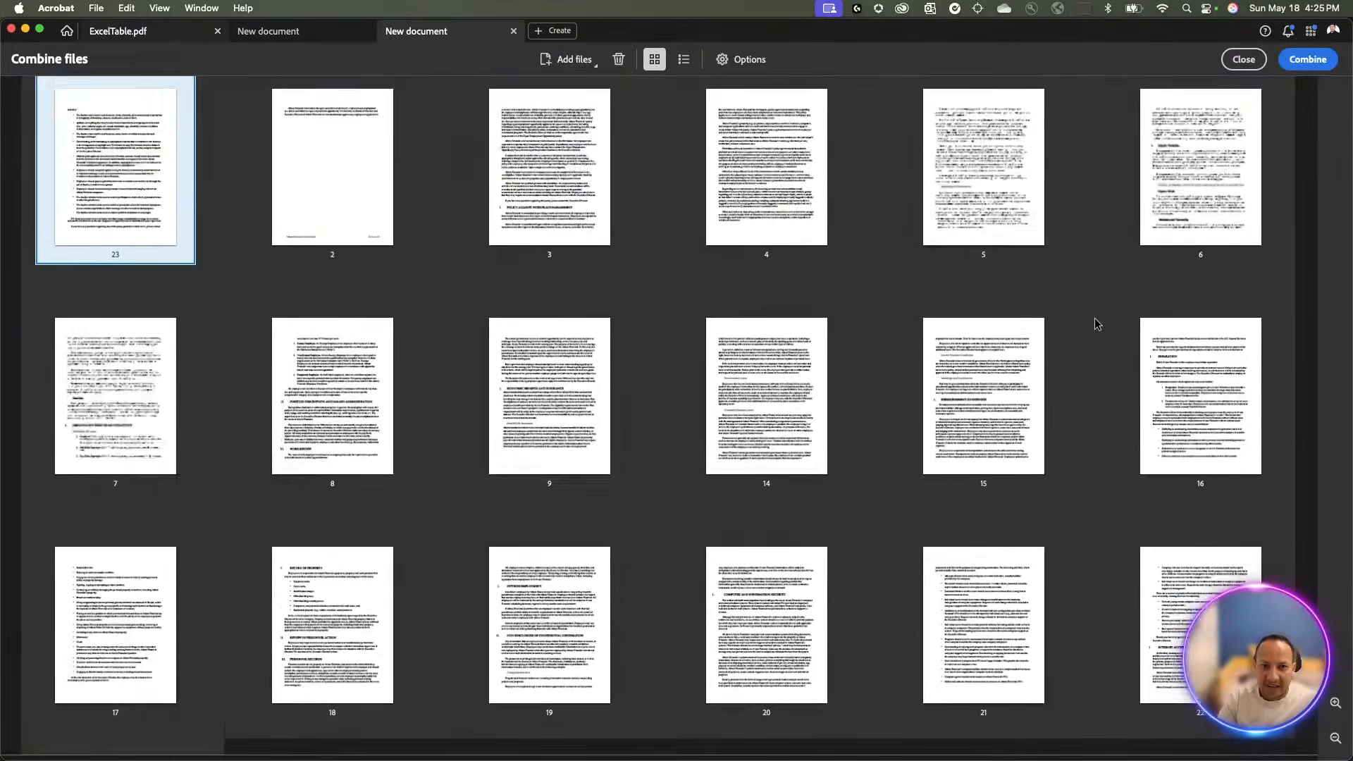
{"action": "scroll", "coordinate": [1097, 324], "scroll_direction": "down", "scroll_amount": 5}
{"action": "scroll", "coordinate": [1097, 324], "scroll_direction": "up", "scroll_amount": 10}
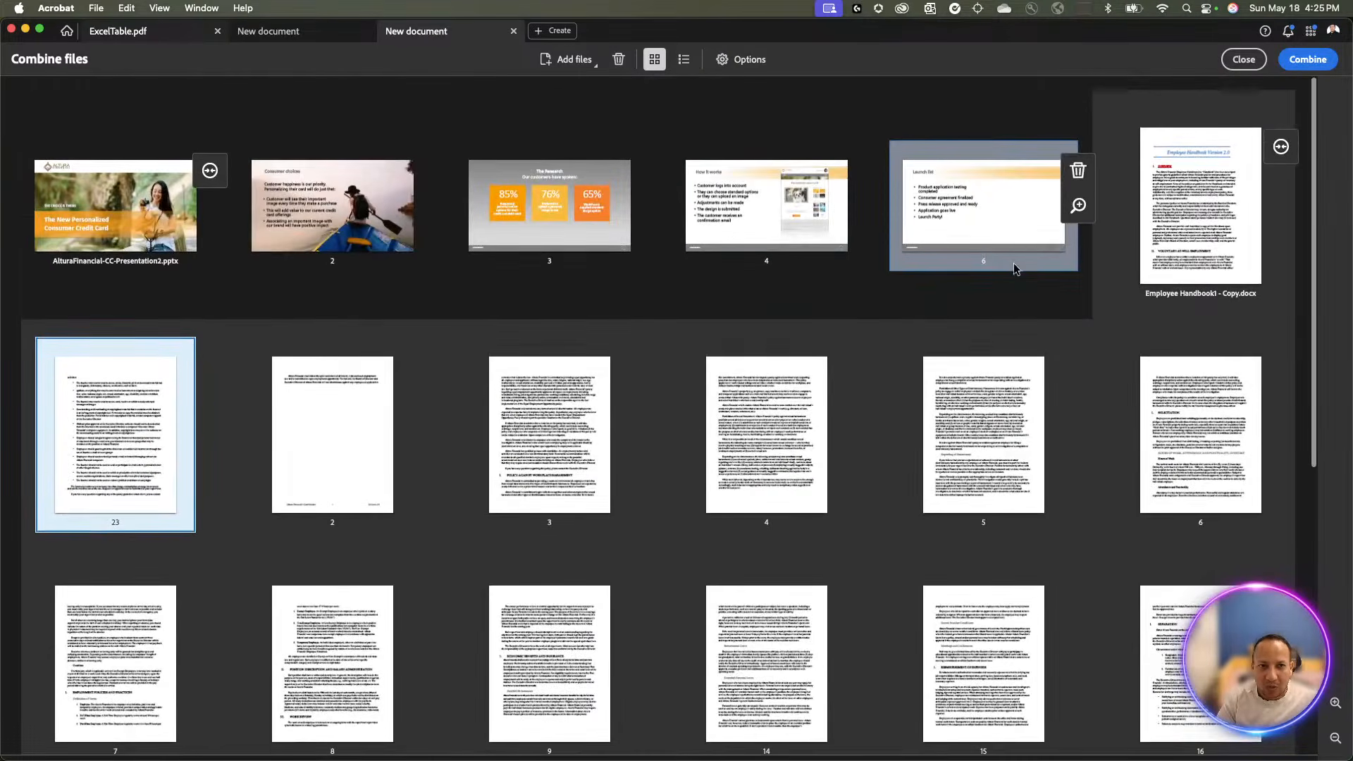
{"action": "scroll", "coordinate": [1026, 302], "scroll_direction": "down", "scroll_amount": 2}
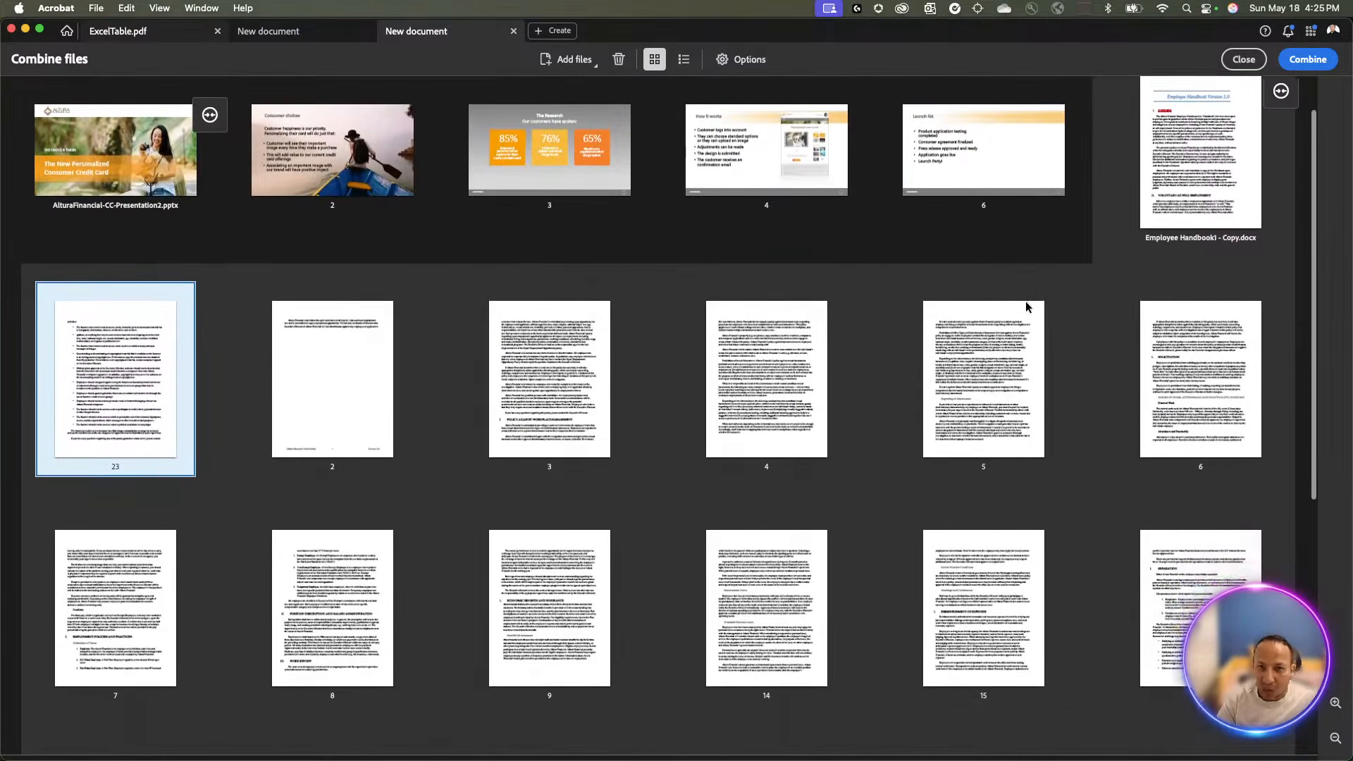
{"action": "scroll", "coordinate": [1025, 302], "scroll_direction": "down", "scroll_amount": 7}
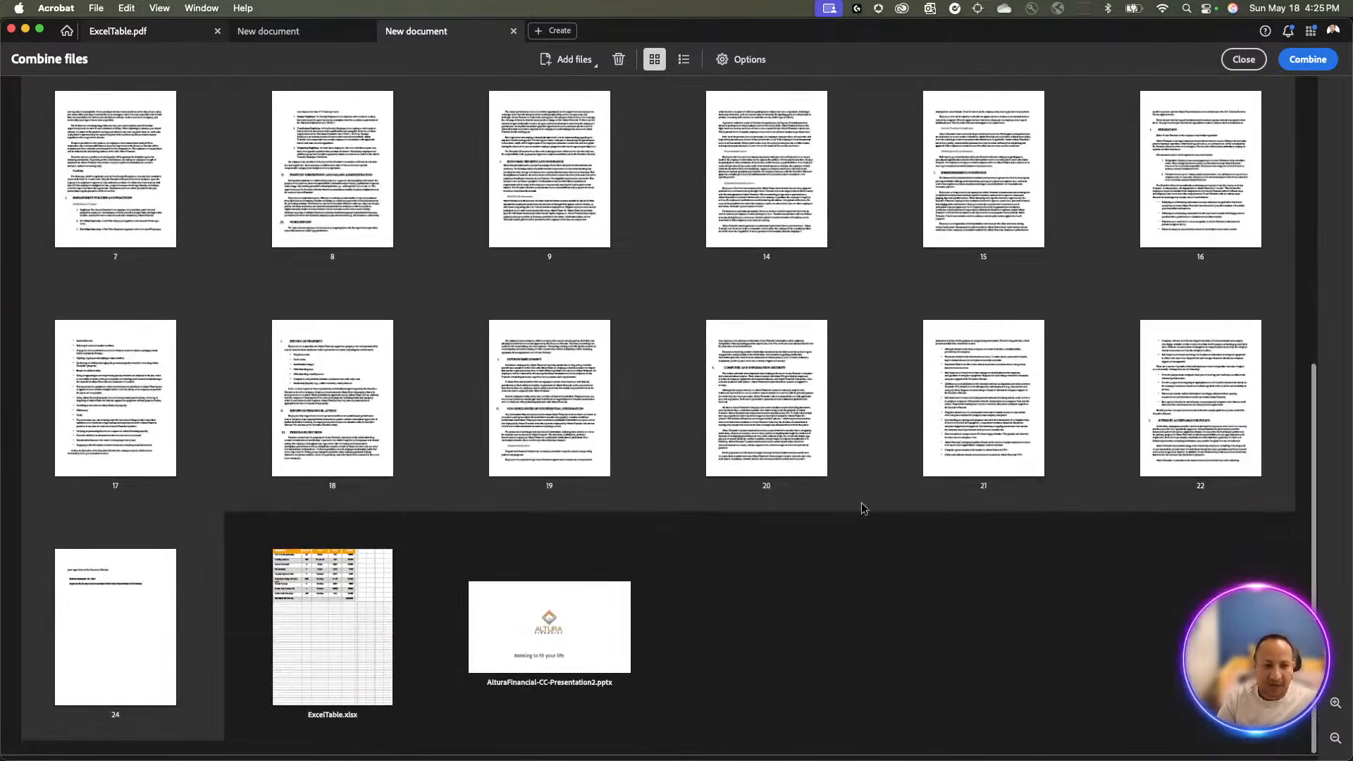
{"action": "scroll", "coordinate": [945, 532], "scroll_direction": "up", "scroll_amount": 8}
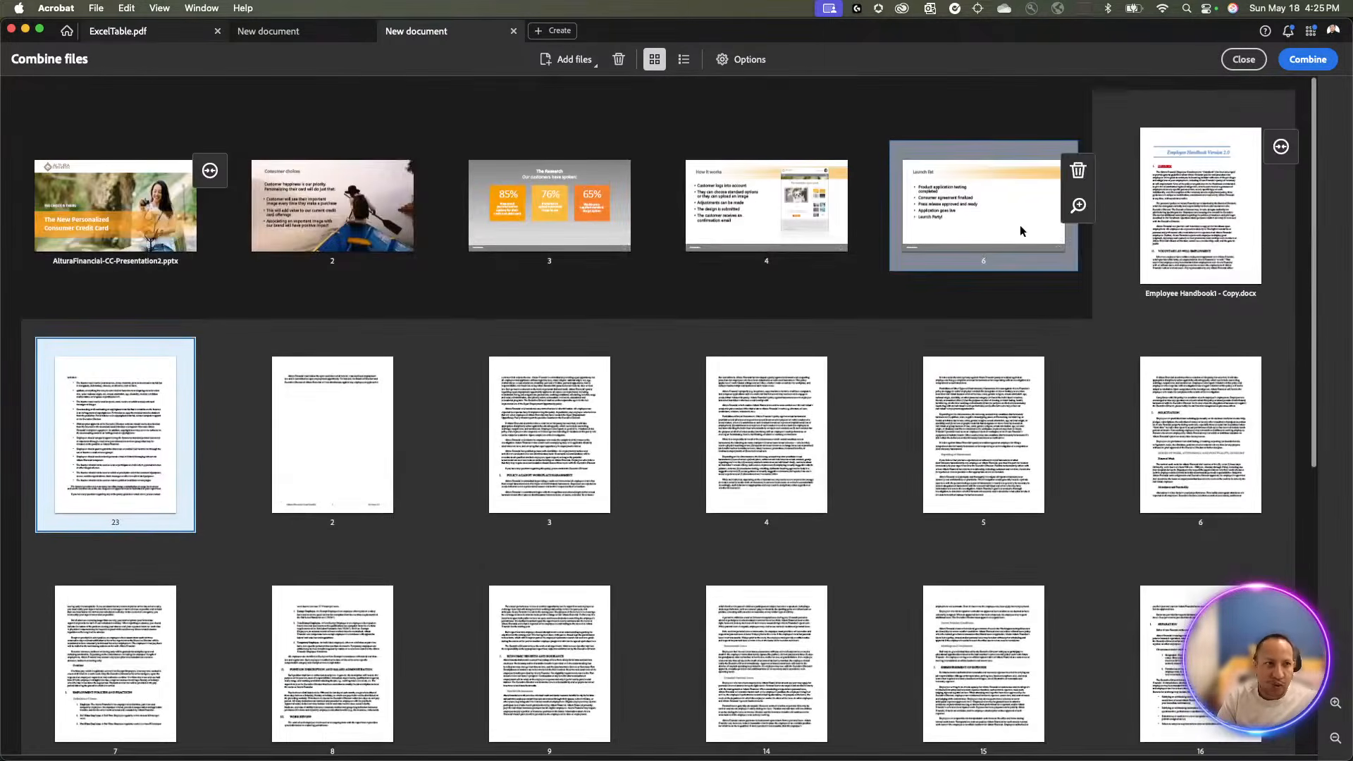
{"action": "left_click", "coordinate": [1309, 60]}
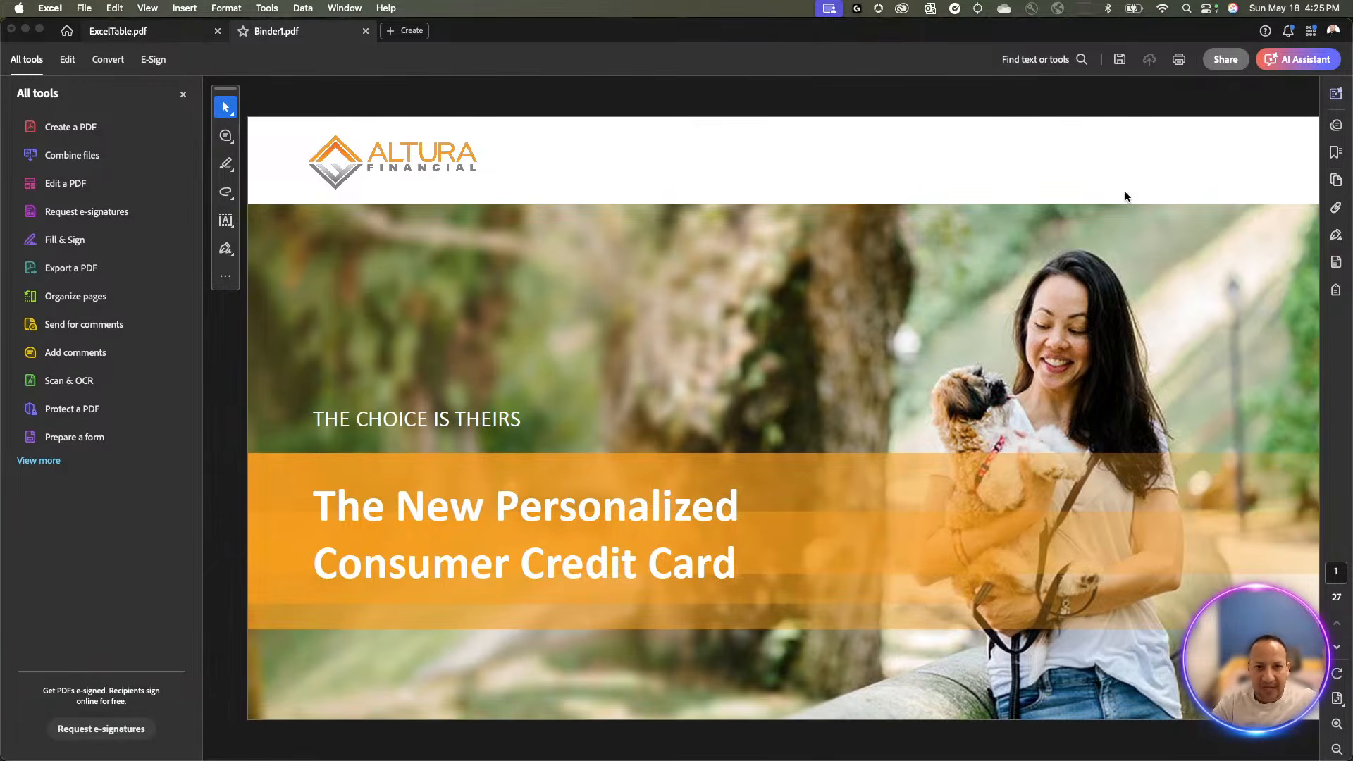
Look through the combined PDF to check the order of the presentation, handbook, Excel table and closing slide pages
{"action": "scroll", "coordinate": [1125, 192], "scroll_direction": "down", "scroll_amount": 1}
{"action": "scroll", "coordinate": [1125, 192], "scroll_direction": "down", "scroll_amount": 1}
{"action": "scroll", "coordinate": [1125, 192], "scroll_direction": "down", "scroll_amount": 3}
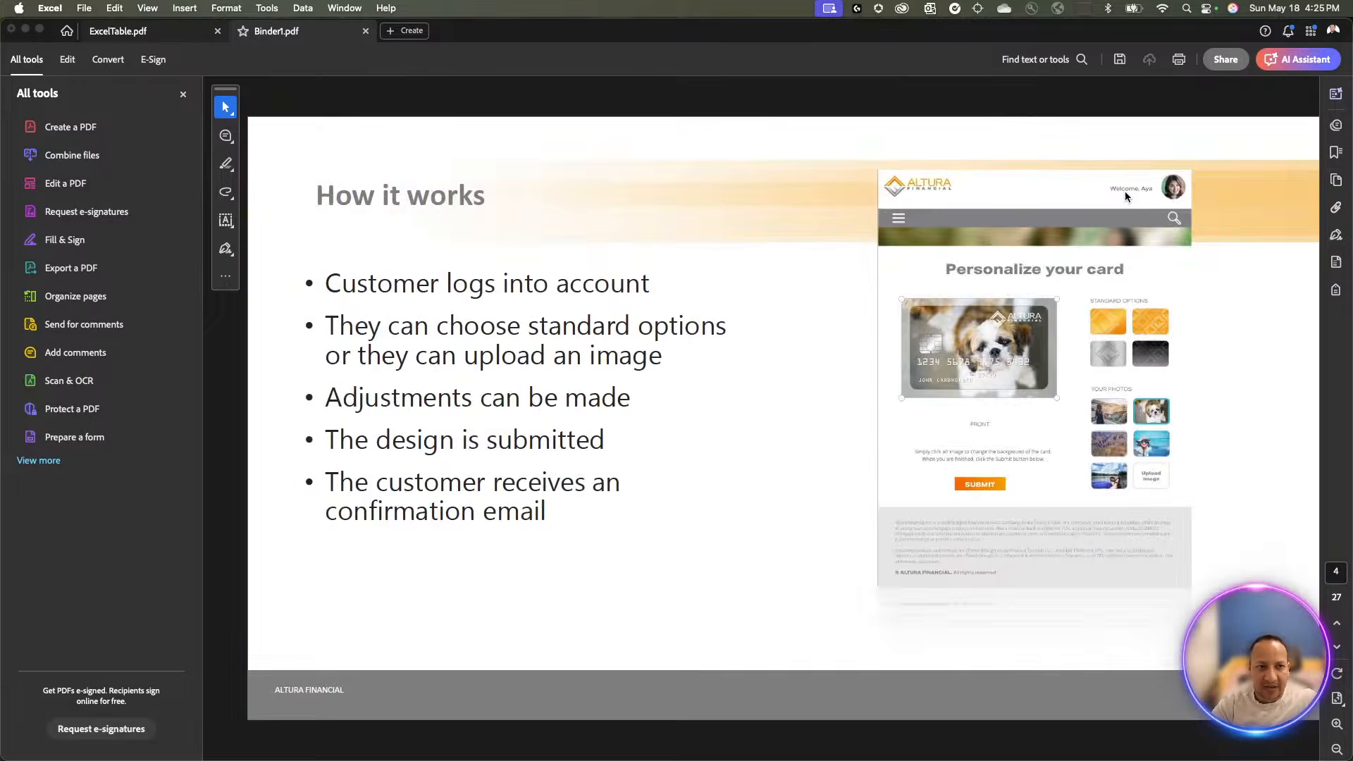
{"action": "scroll", "coordinate": [1128, 196], "scroll_direction": "down", "scroll_amount": 4}
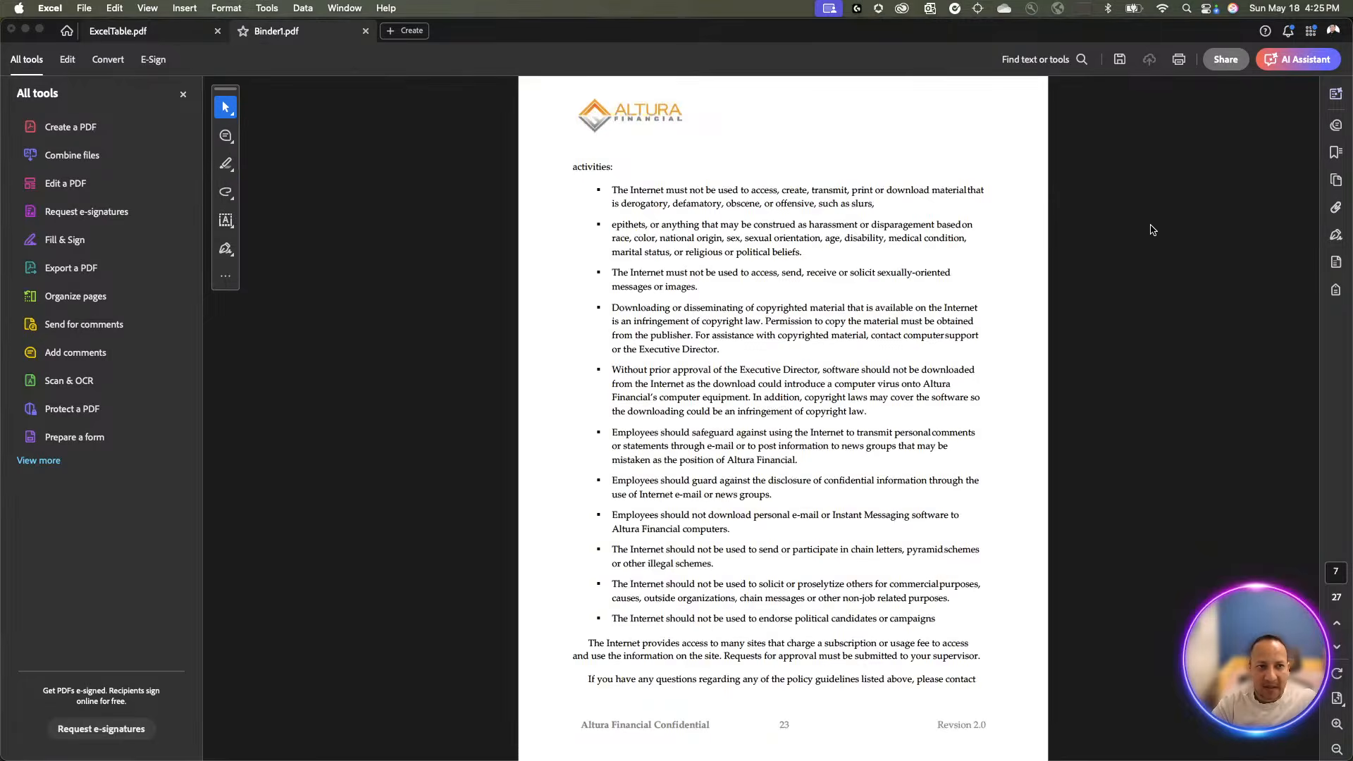
{"action": "scroll", "coordinate": [1154, 231], "scroll_direction": "down", "scroll_amount": 7}
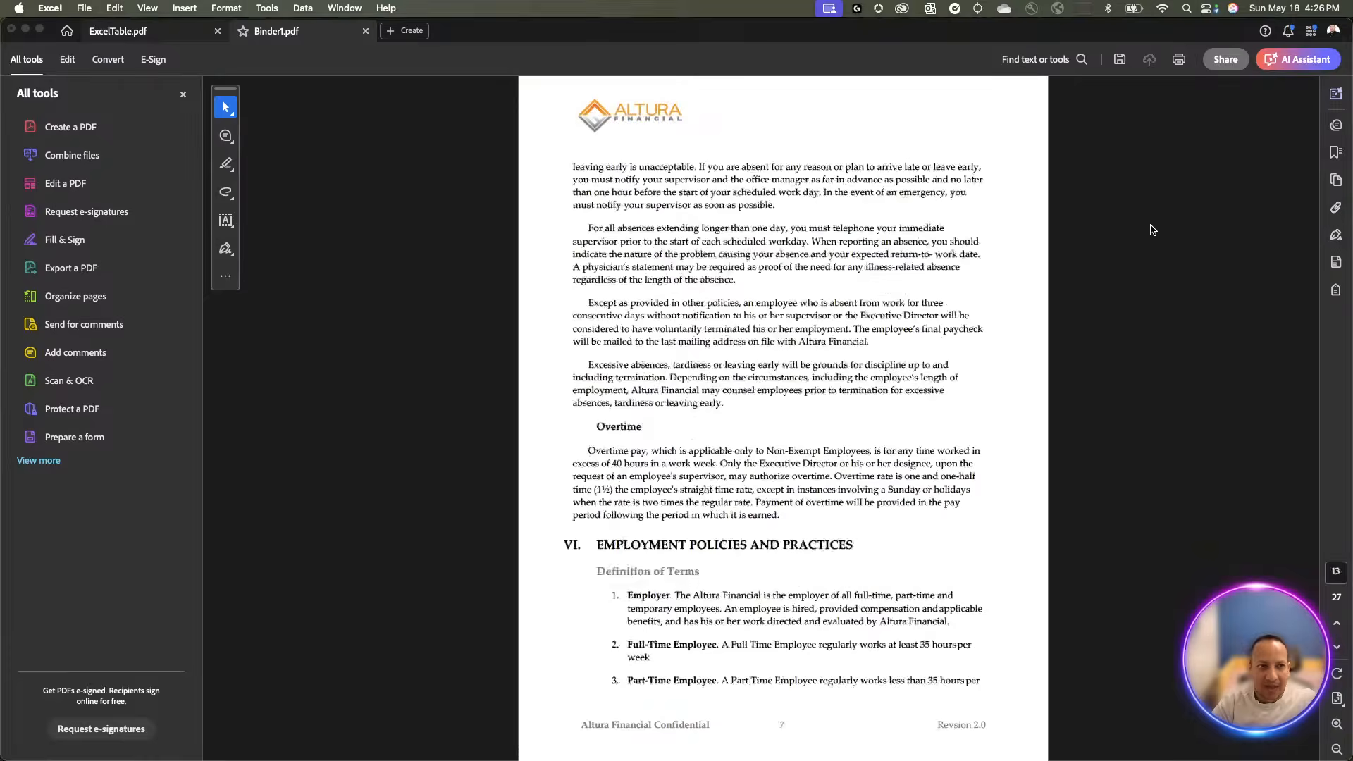
{"action": "scroll", "coordinate": [1153, 230], "scroll_direction": "down", "scroll_amount": 8}
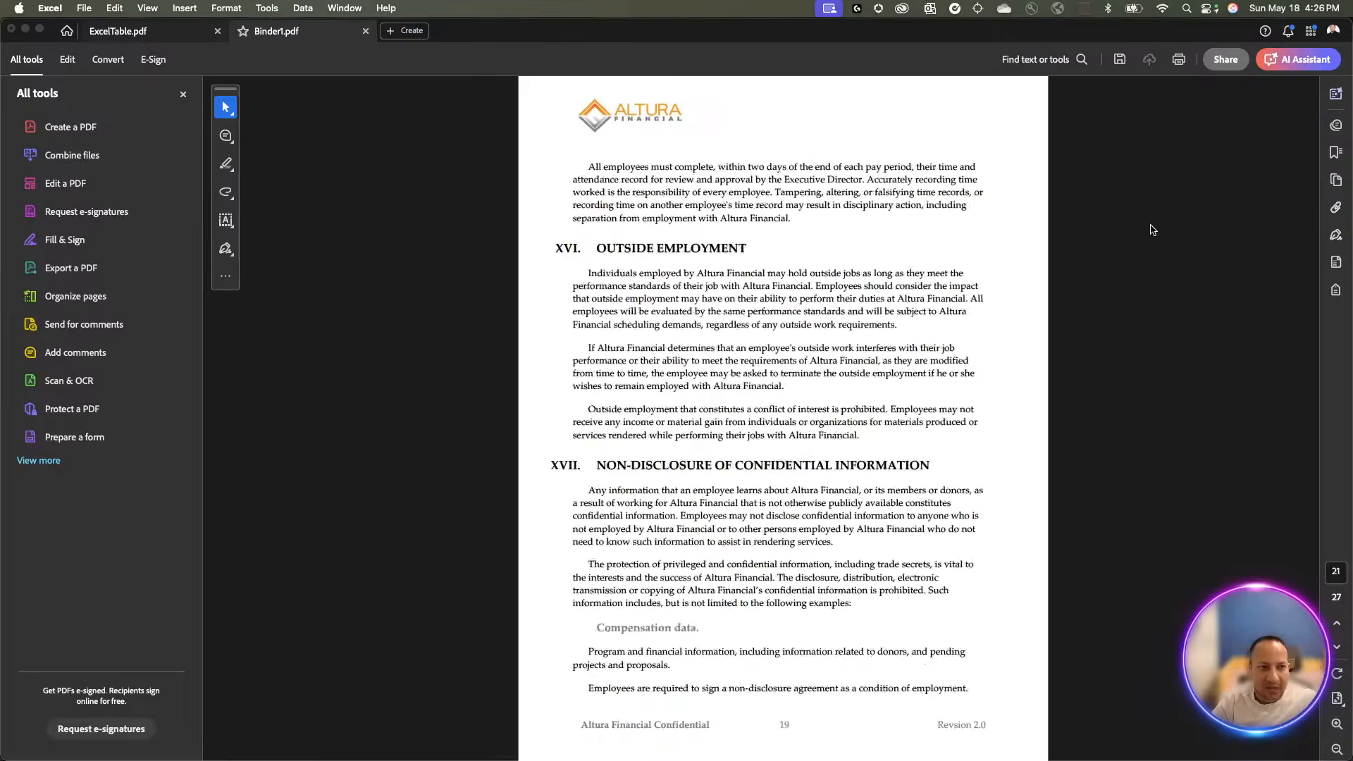
{"action": "scroll", "coordinate": [1154, 230], "scroll_direction": "down", "scroll_amount": 2}
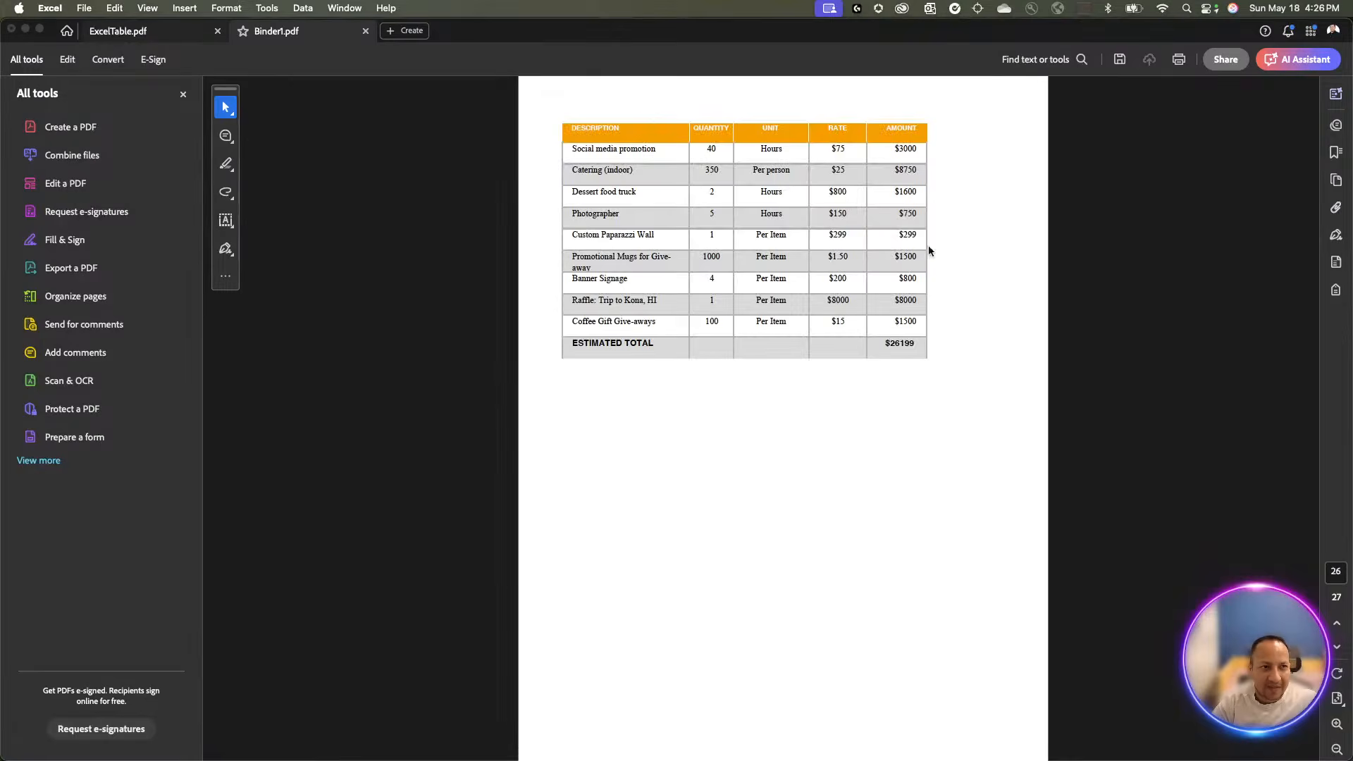
{"action": "scroll", "coordinate": [1042, 331], "scroll_direction": "down", "scroll_amount": 2}
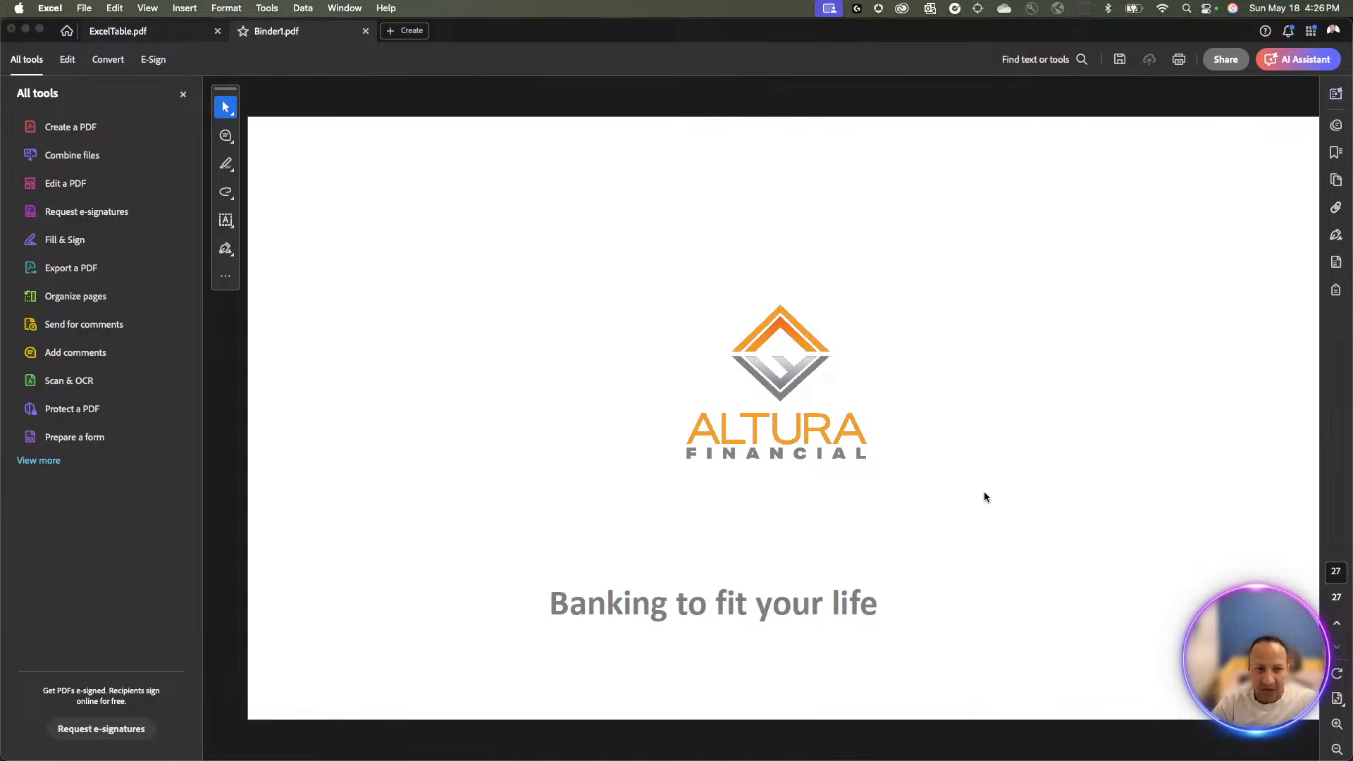
{"action": "scroll", "coordinate": [984, 493], "scroll_direction": "up", "scroll_amount": 2}
{"action": "scroll", "coordinate": [985, 495], "scroll_direction": "up", "scroll_amount": 8}
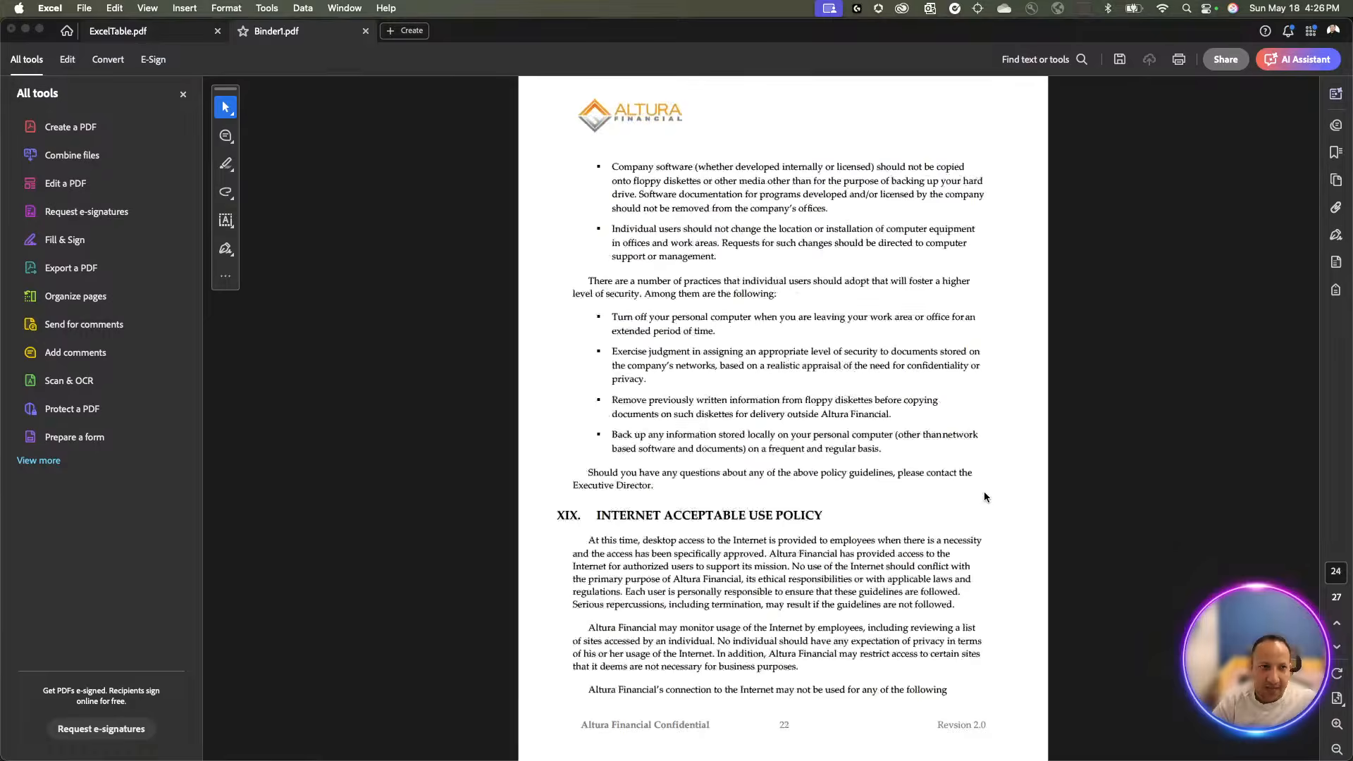
{"action": "scroll", "coordinate": [985, 497], "scroll_direction": "up", "scroll_amount": 10}
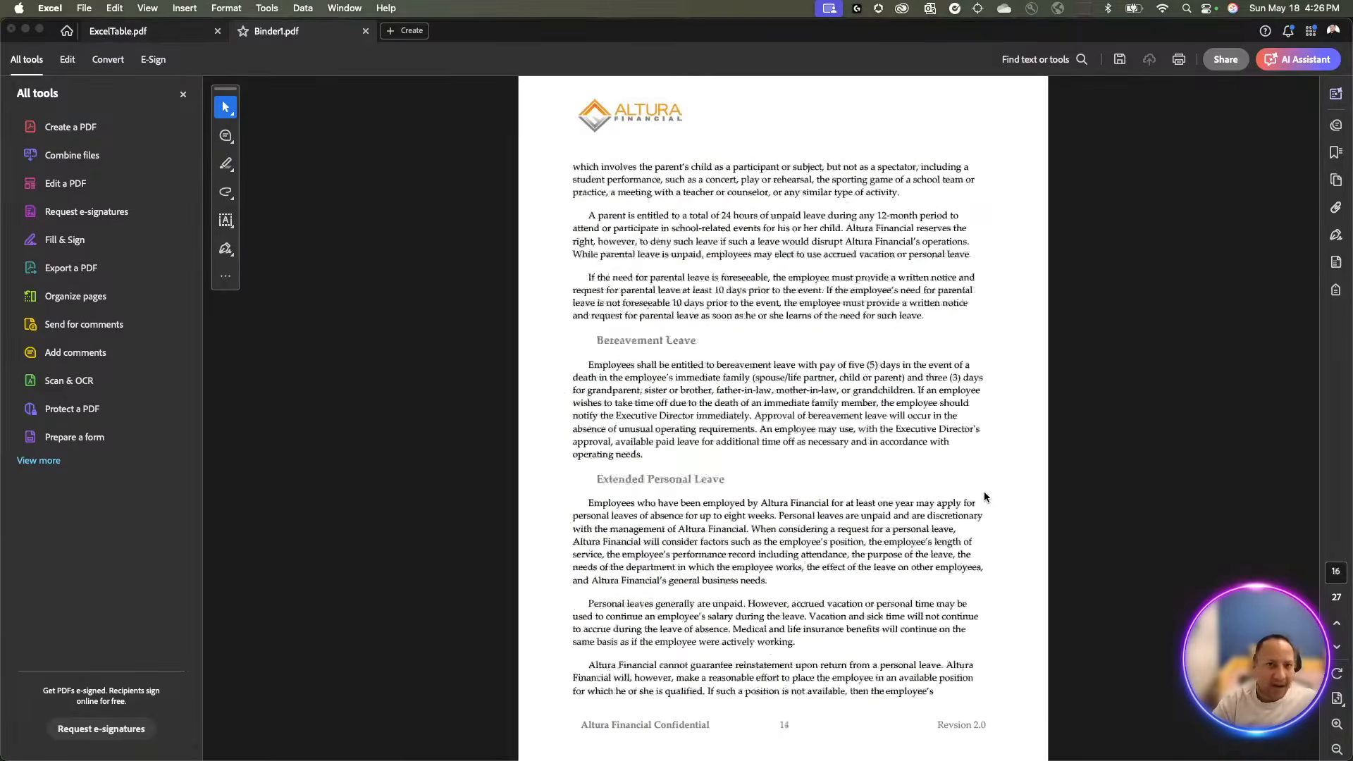
{"action": "scroll", "coordinate": [985, 497], "scroll_direction": "up", "scroll_amount": 3}
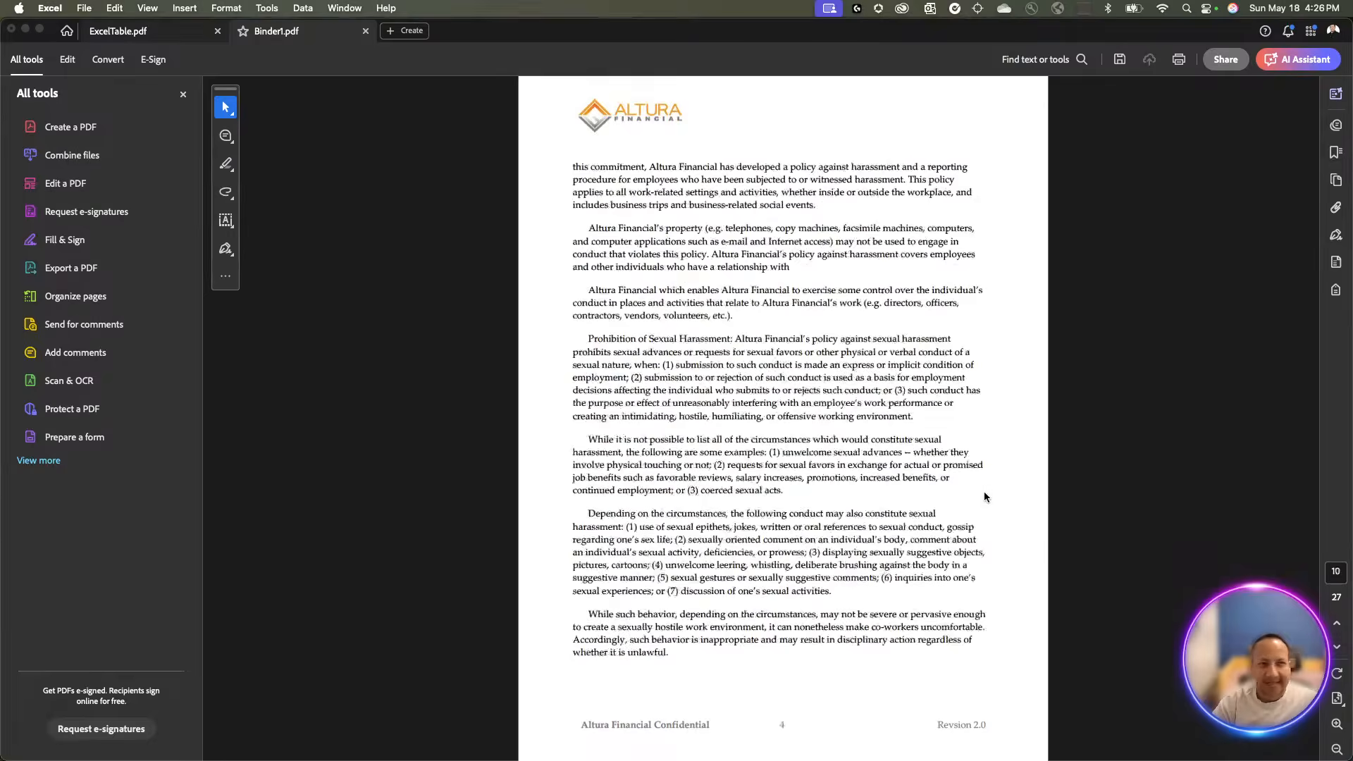
{"action": "scroll", "coordinate": [1062, 225], "scroll_direction": "up", "scroll_amount": 2}
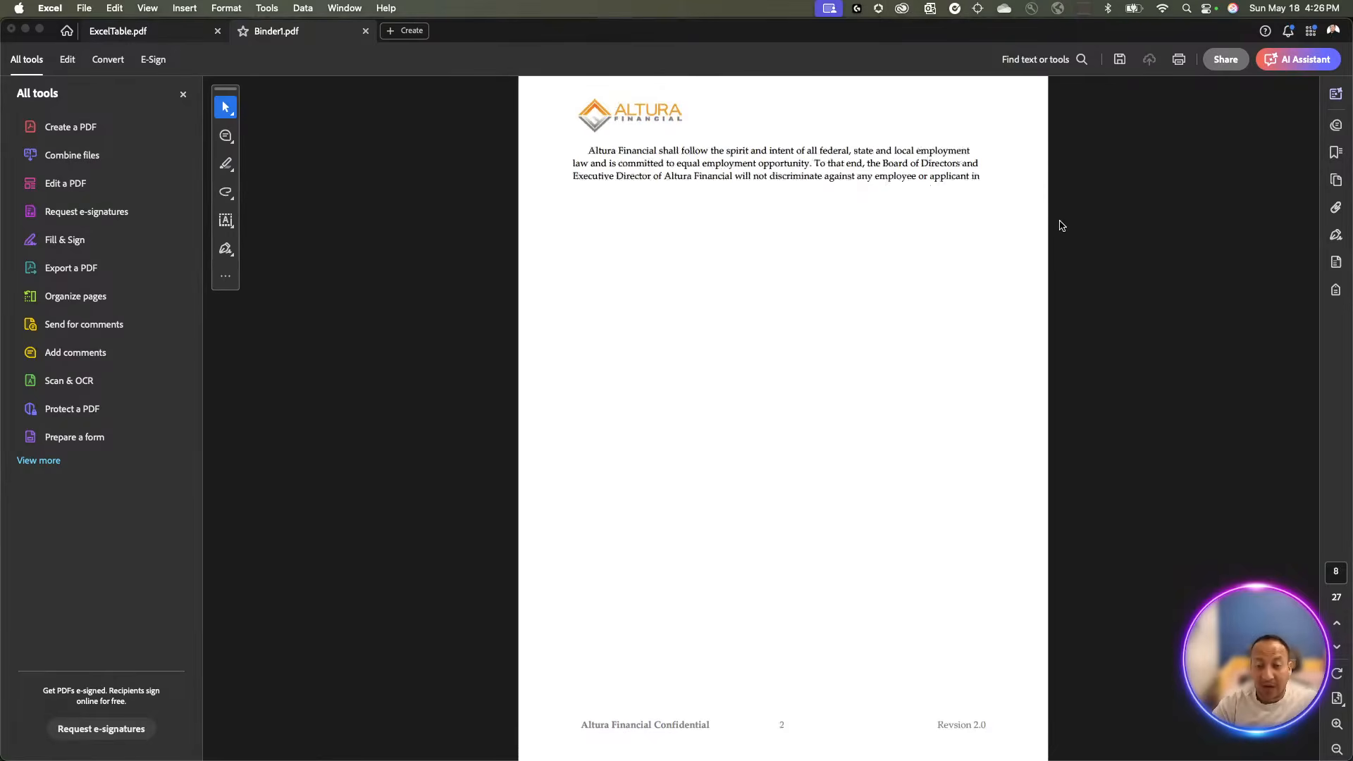
{"action": "scroll", "coordinate": [1062, 225], "scroll_direction": "up", "scroll_amount": 2}
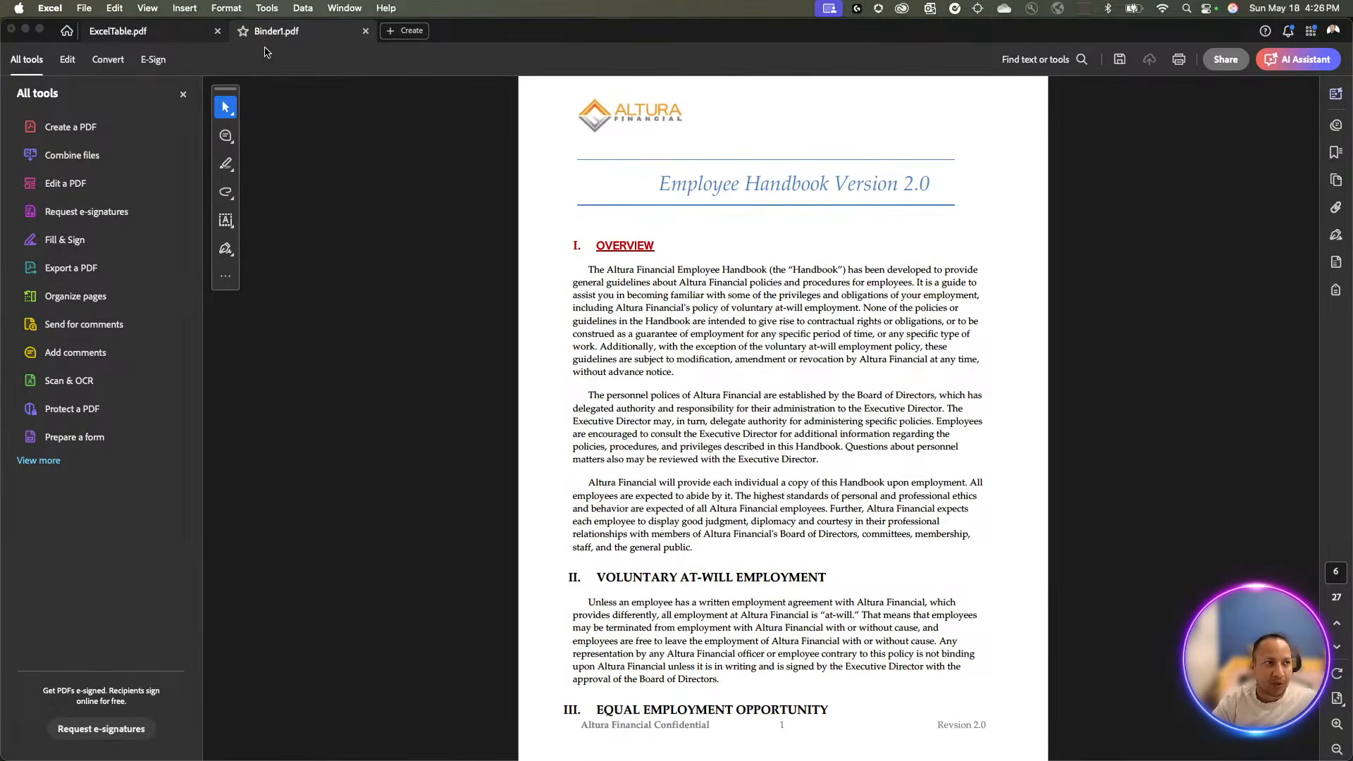
Review the Save as PDF locations and file options for the combined Binder1 document, and close them without saving
{"action": "left_click", "coordinate": [83, 9]}
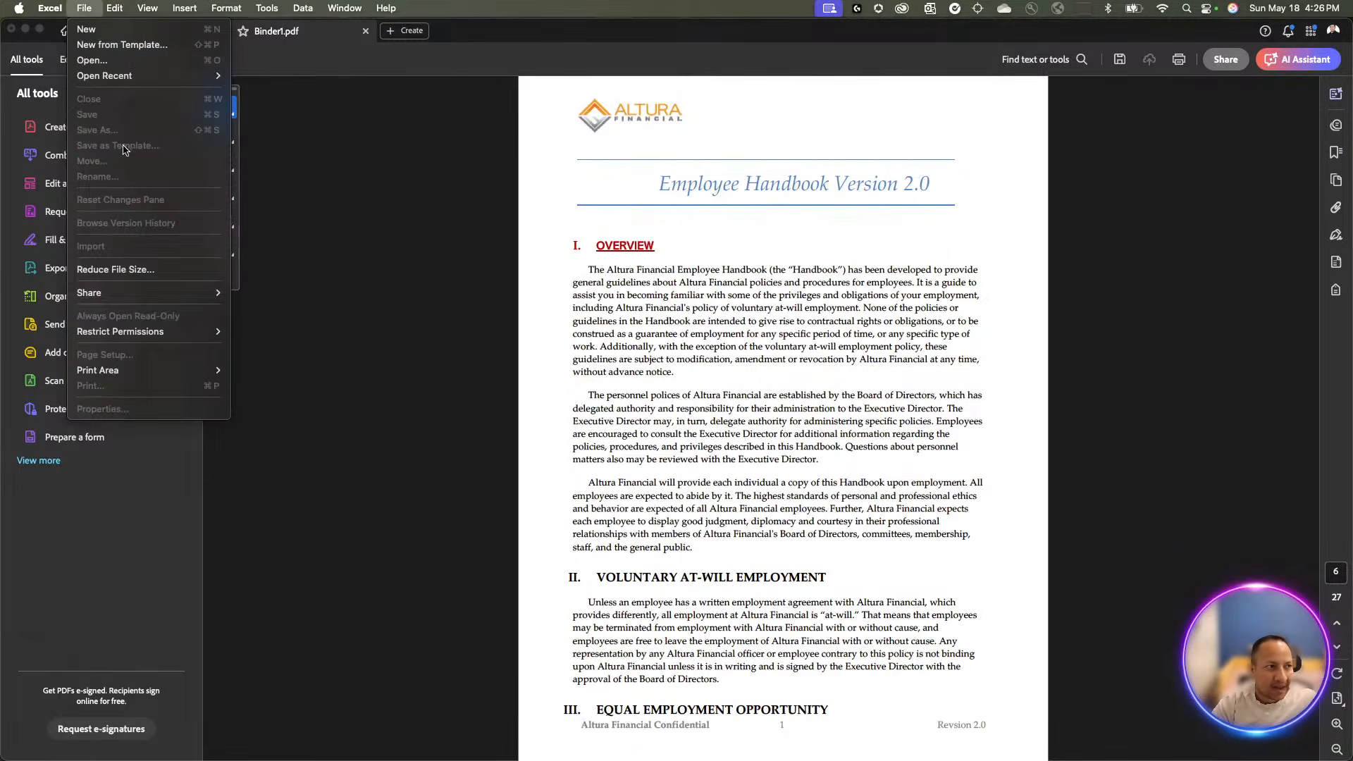
{"action": "left_click", "coordinate": [301, 235]}
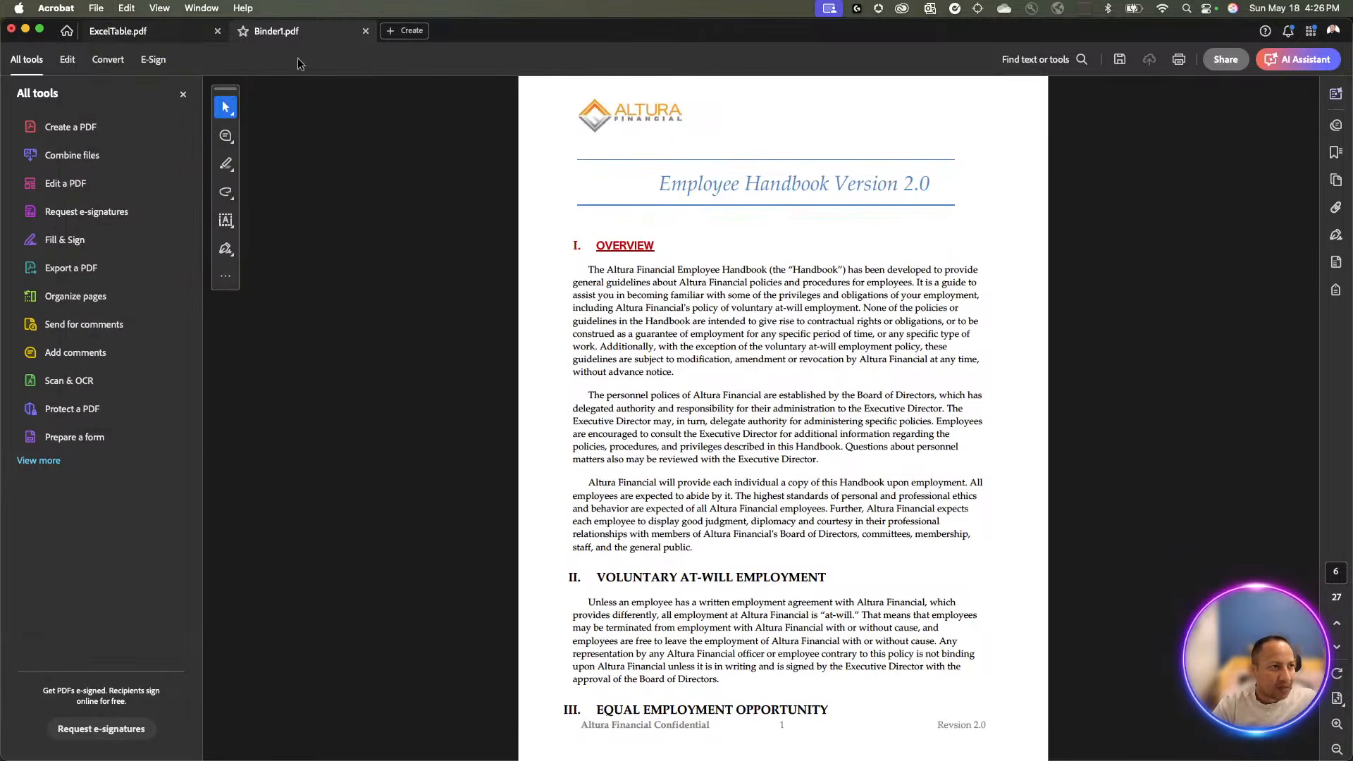
{"action": "left_click", "coordinate": [90, 10]}
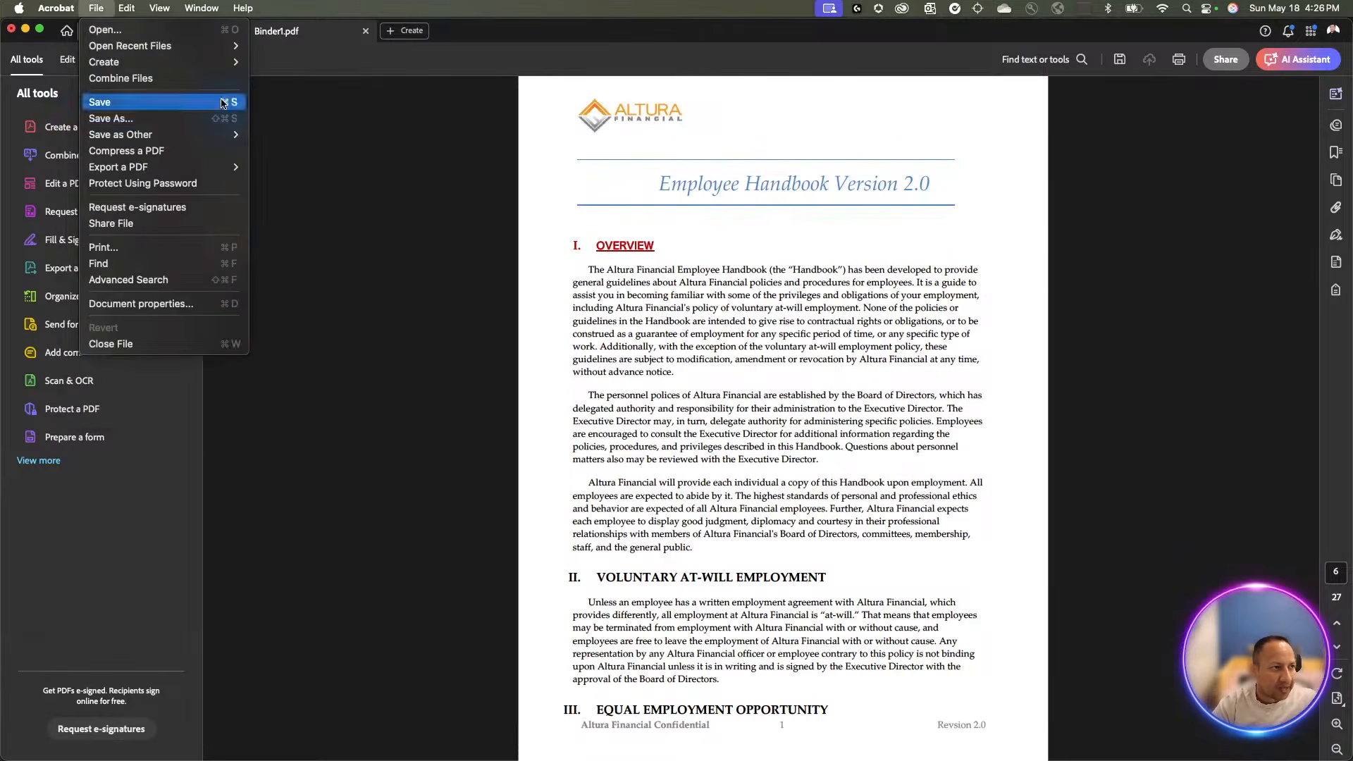
{"action": "left_click", "coordinate": [127, 102]}
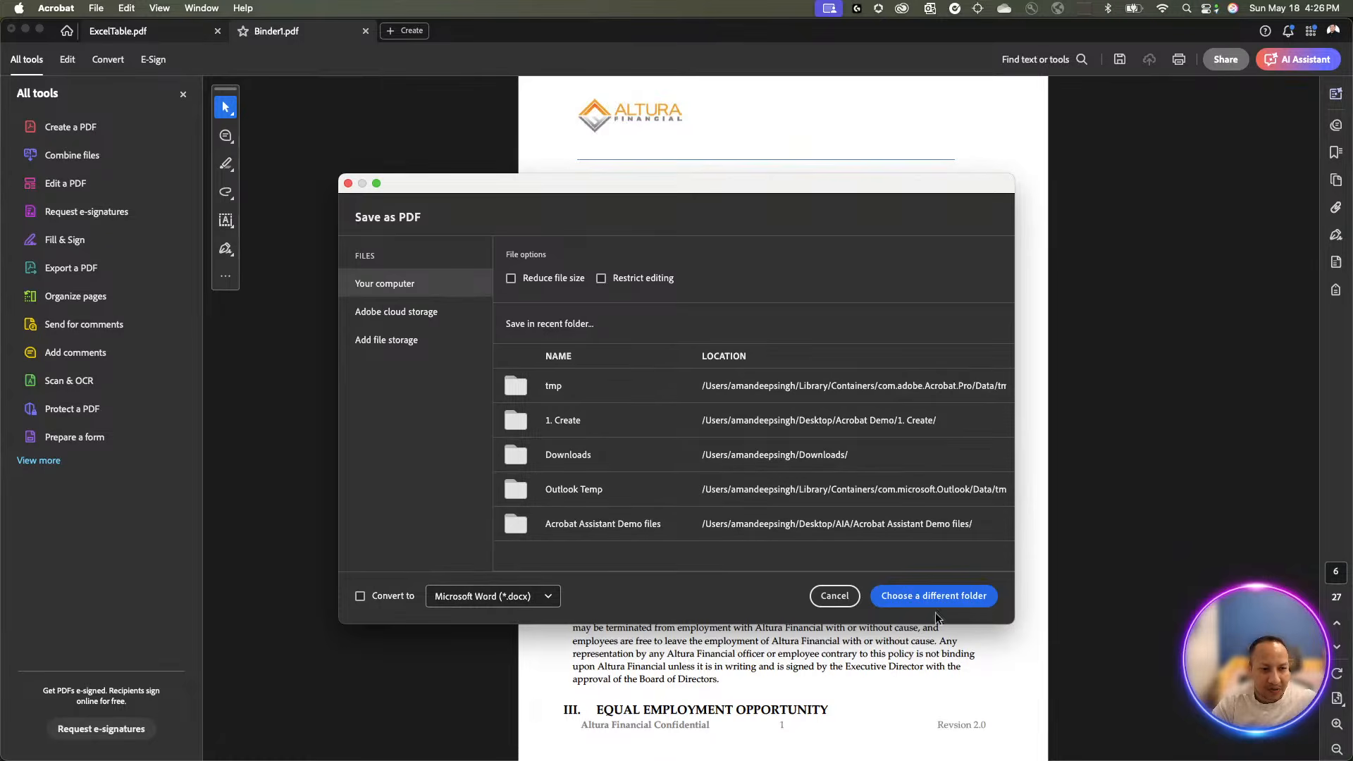
{"action": "left_click", "coordinate": [835, 596]}
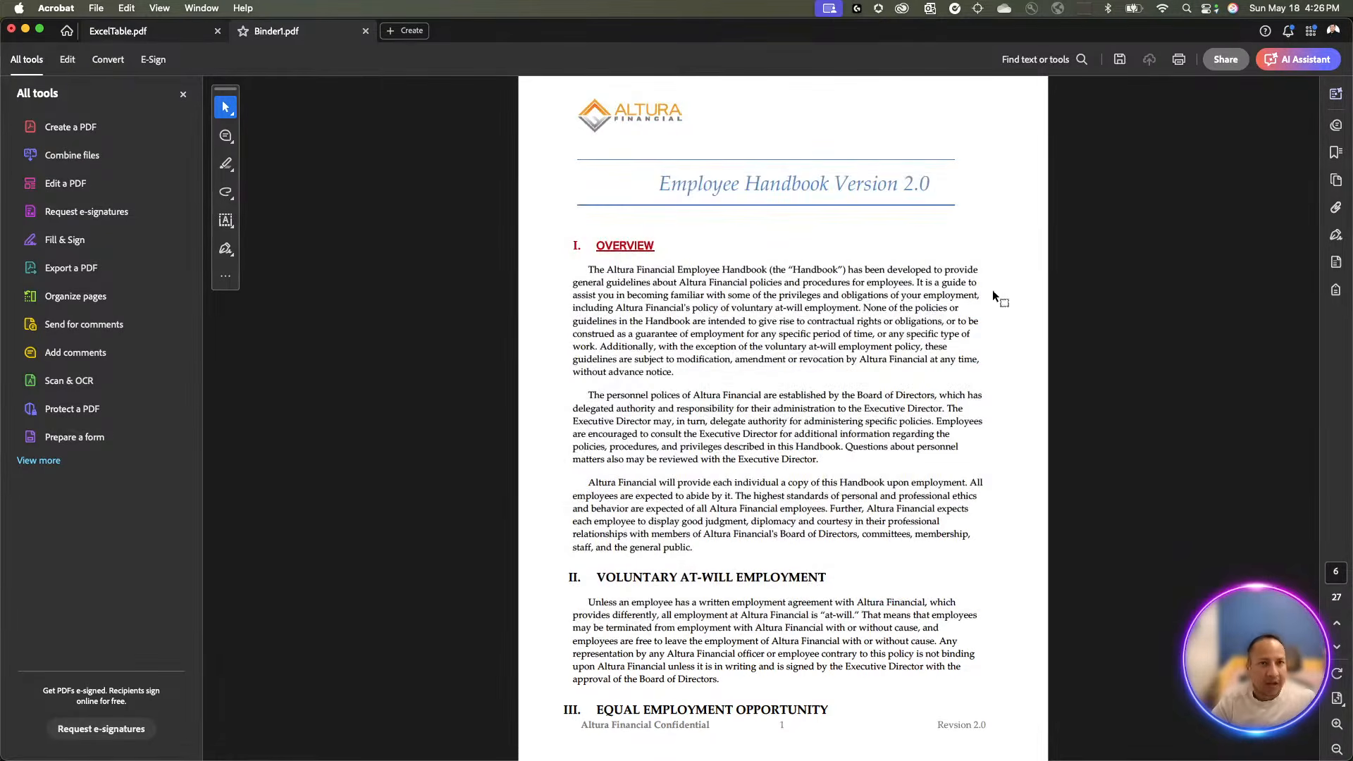
Start a new PDF creation from multiple files, using the option to create multiple PDF files
{"action": "left_click", "coordinate": [425, 32]}
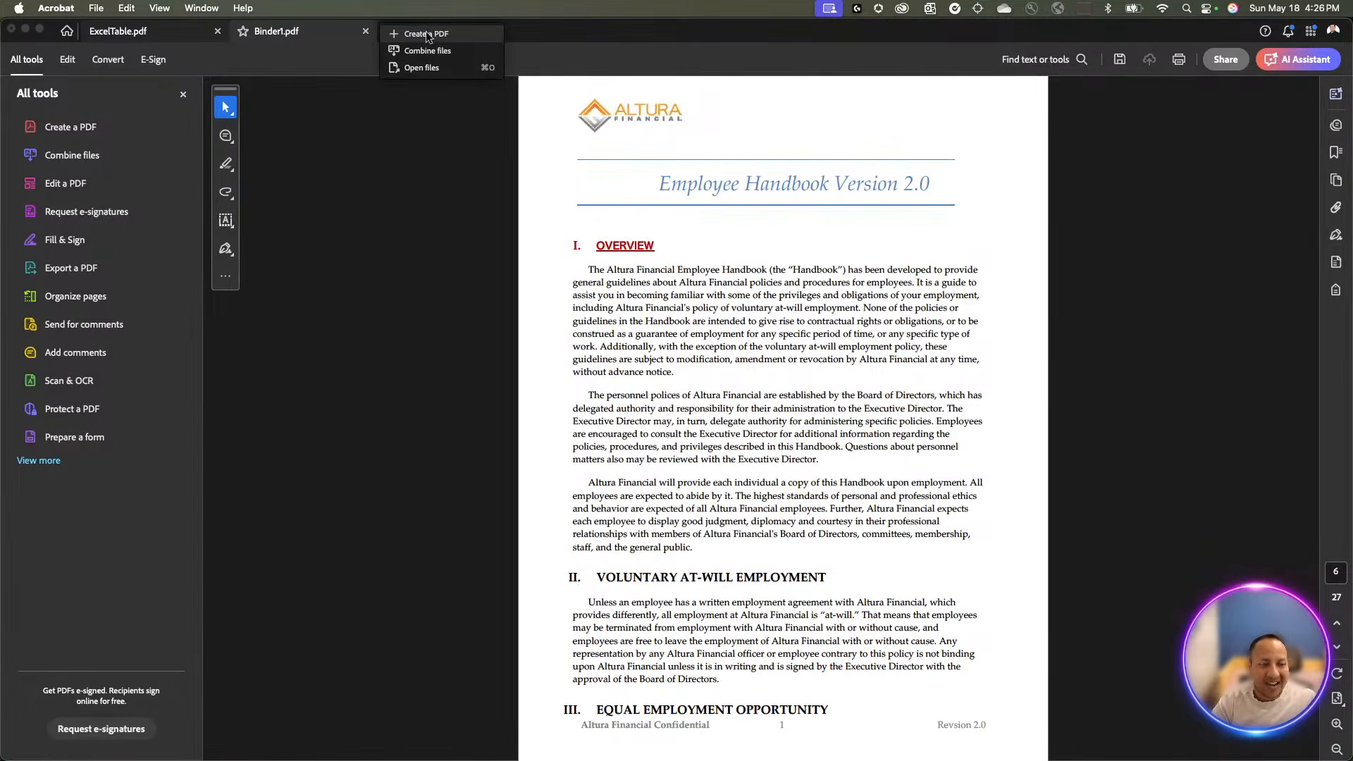
{"action": "left_click", "coordinate": [427, 34]}
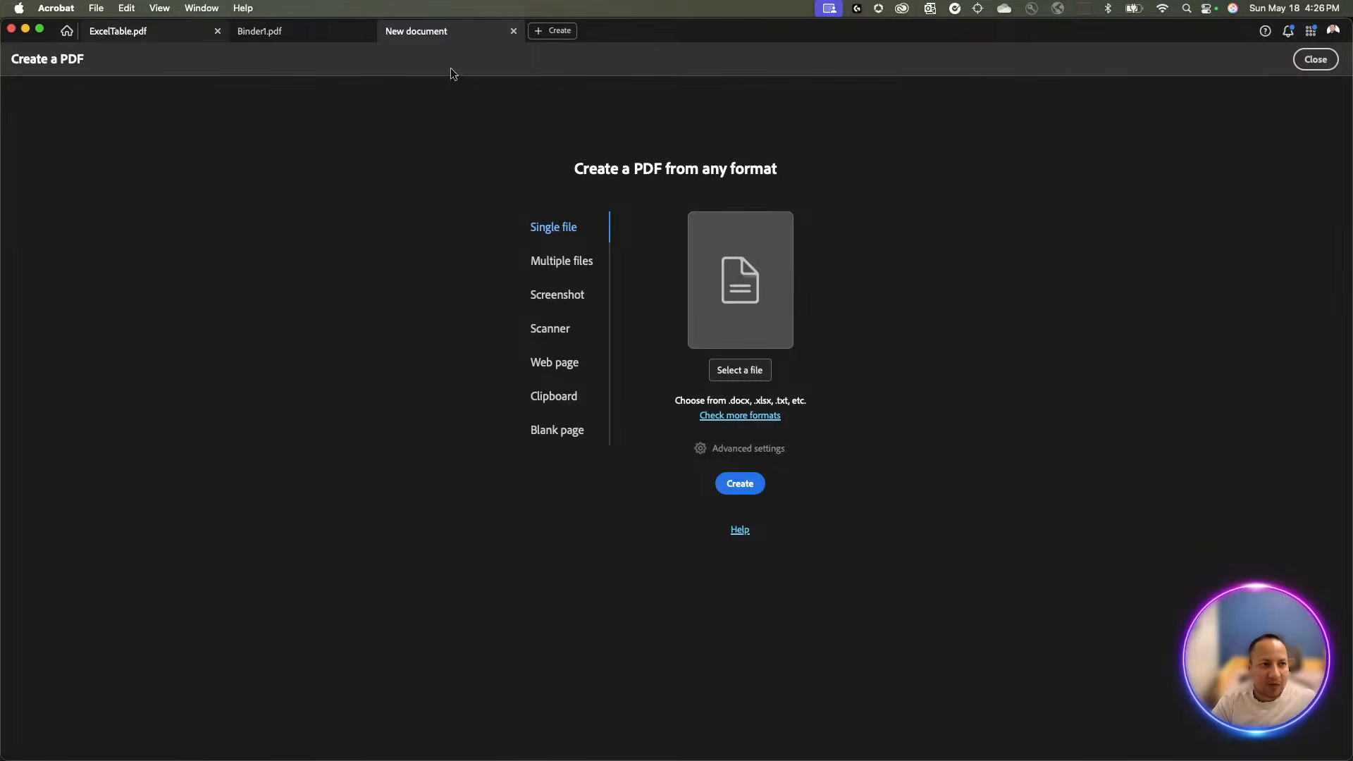
{"action": "left_click", "coordinate": [558, 268]}
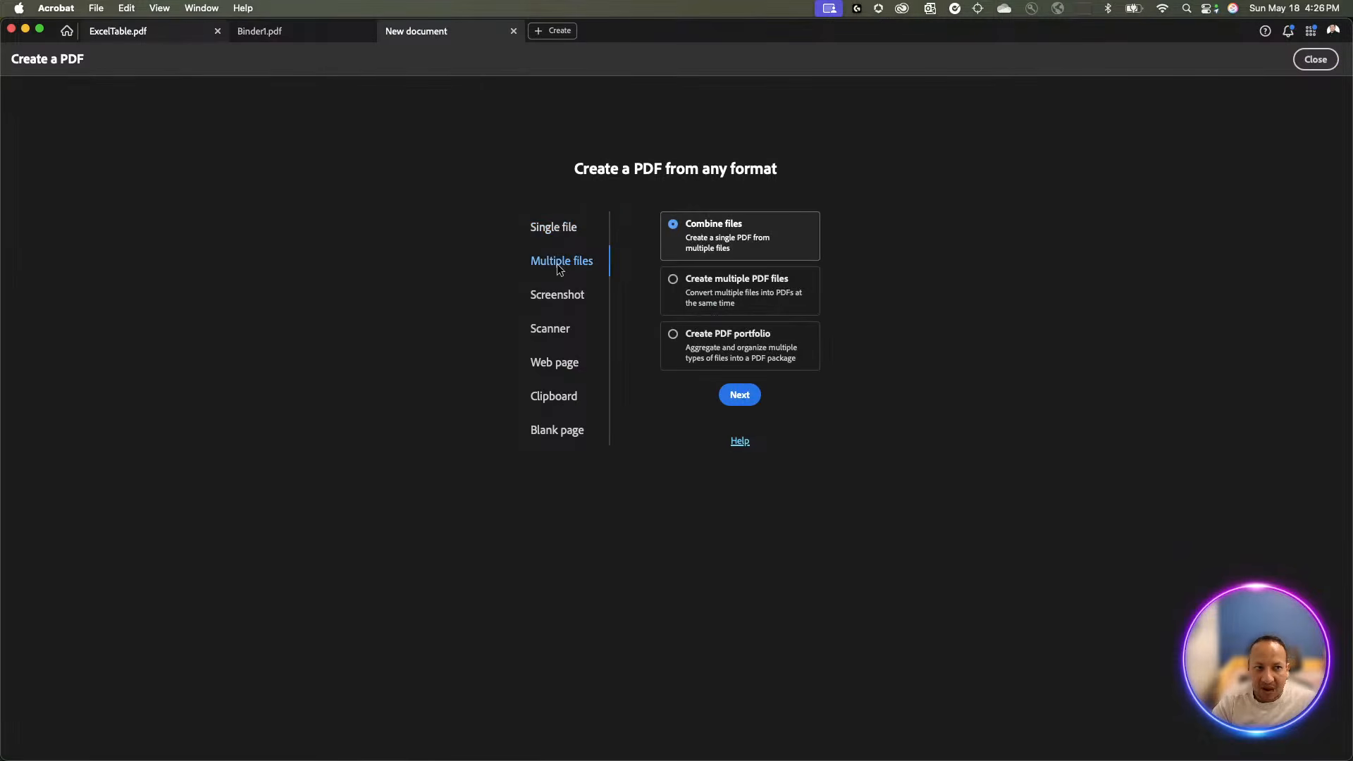
{"action": "left_click", "coordinate": [674, 282]}
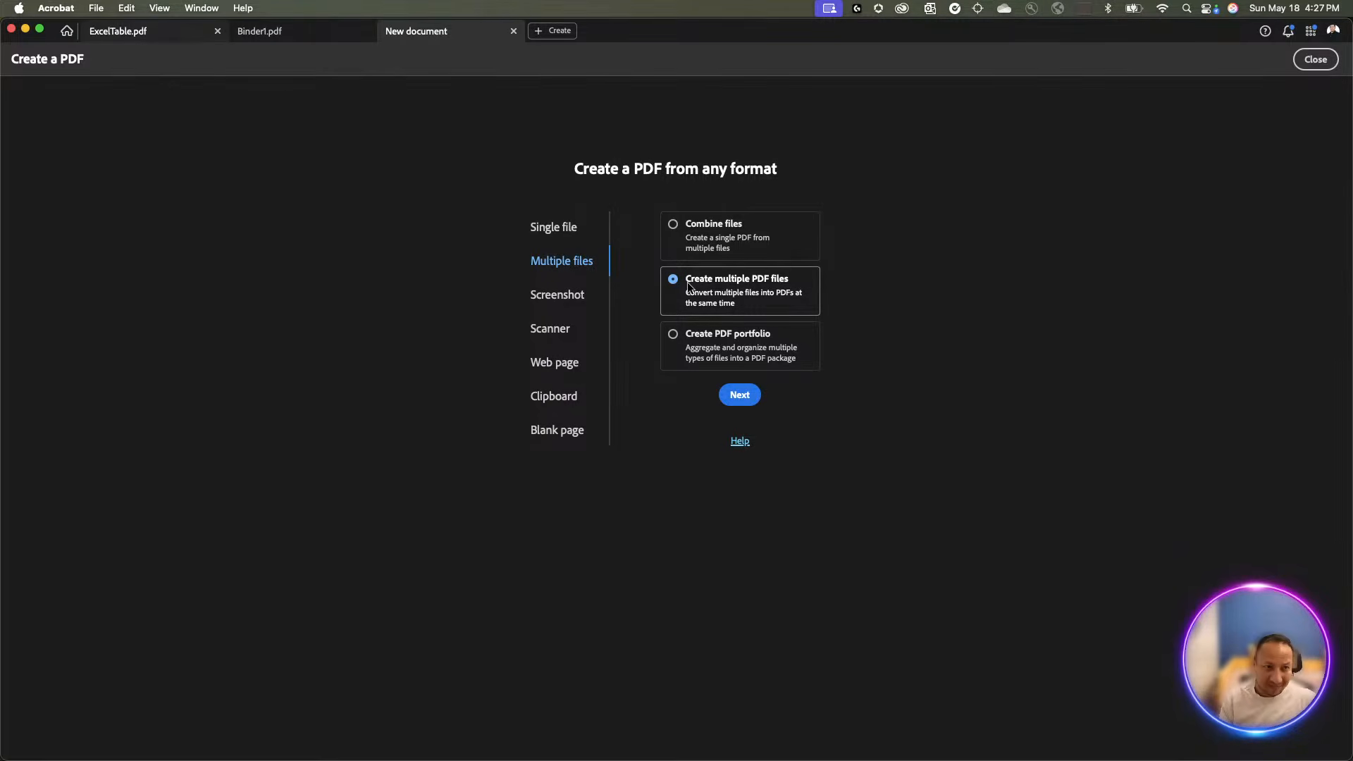
{"action": "left_click", "coordinate": [563, 231]}
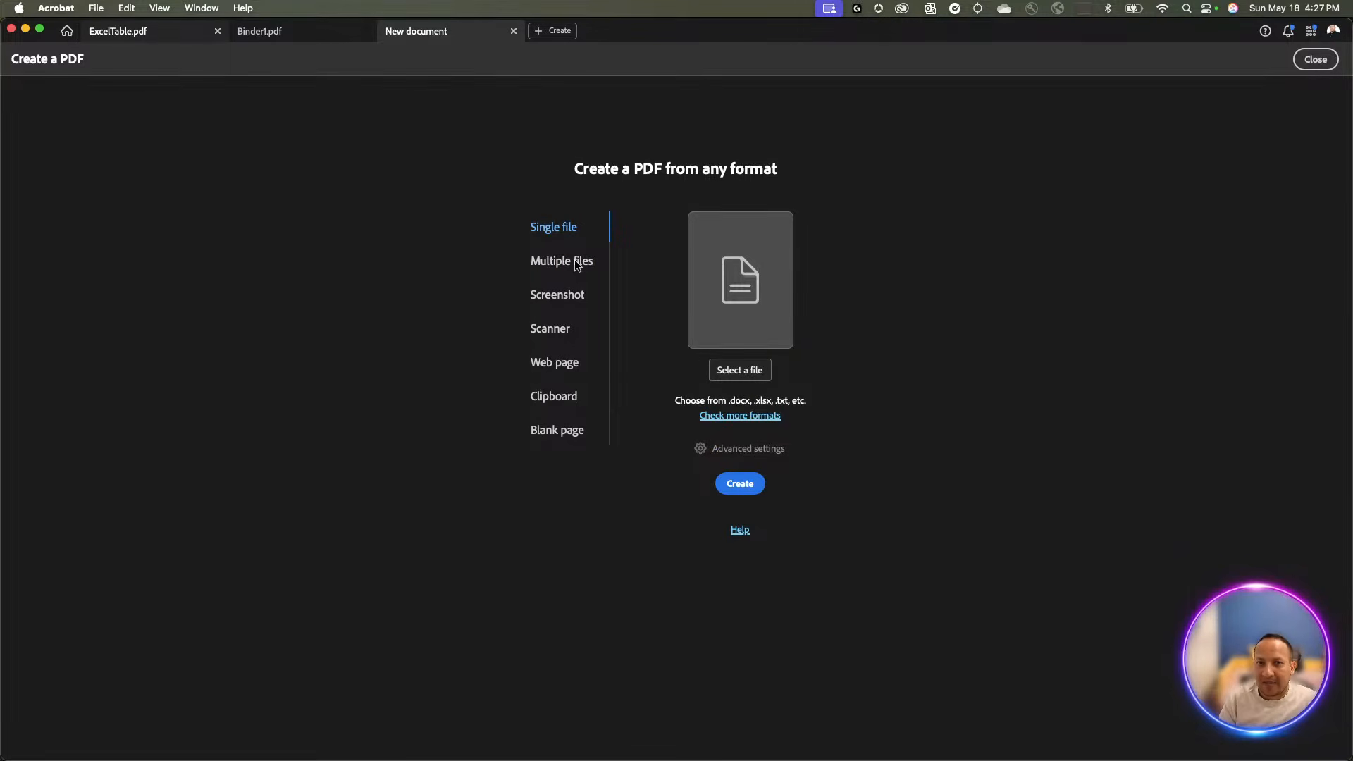
{"action": "left_click", "coordinate": [574, 259]}
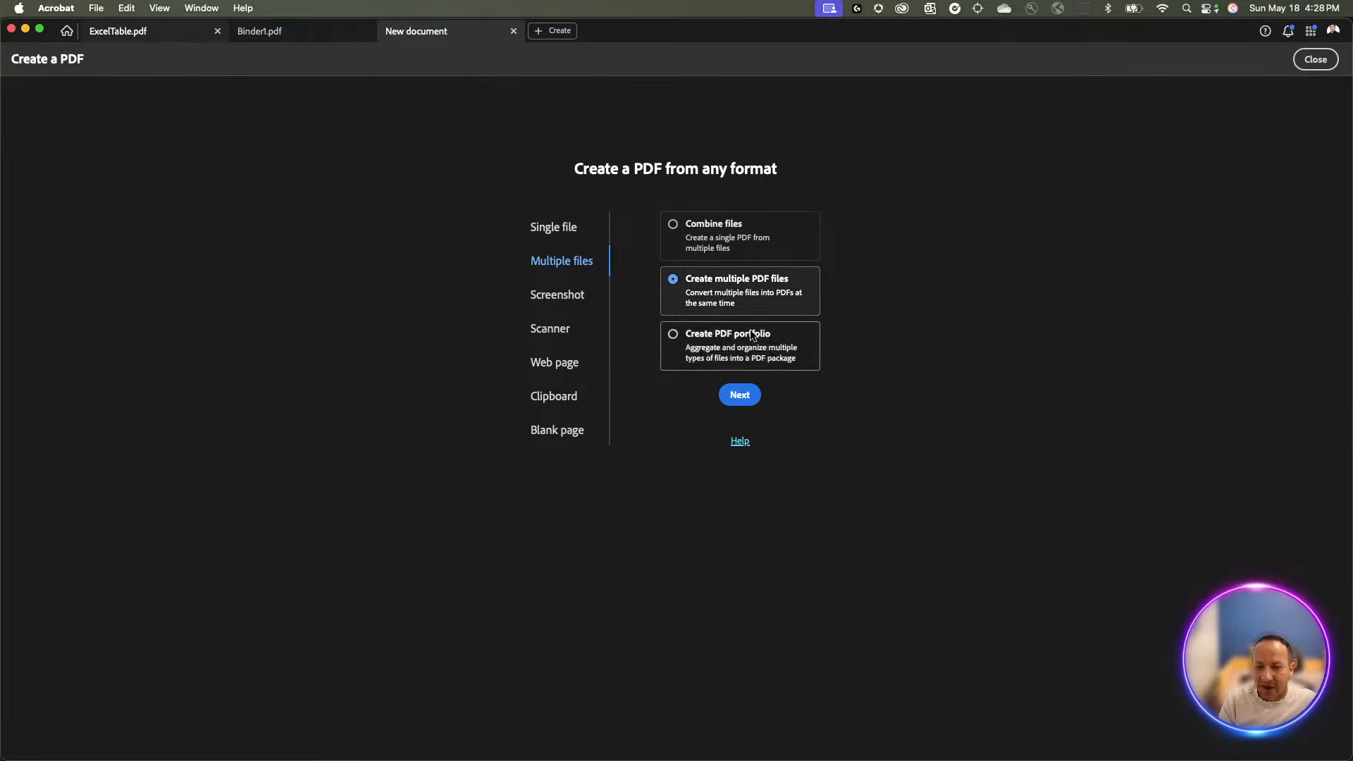
{"action": "left_click", "coordinate": [740, 396]}
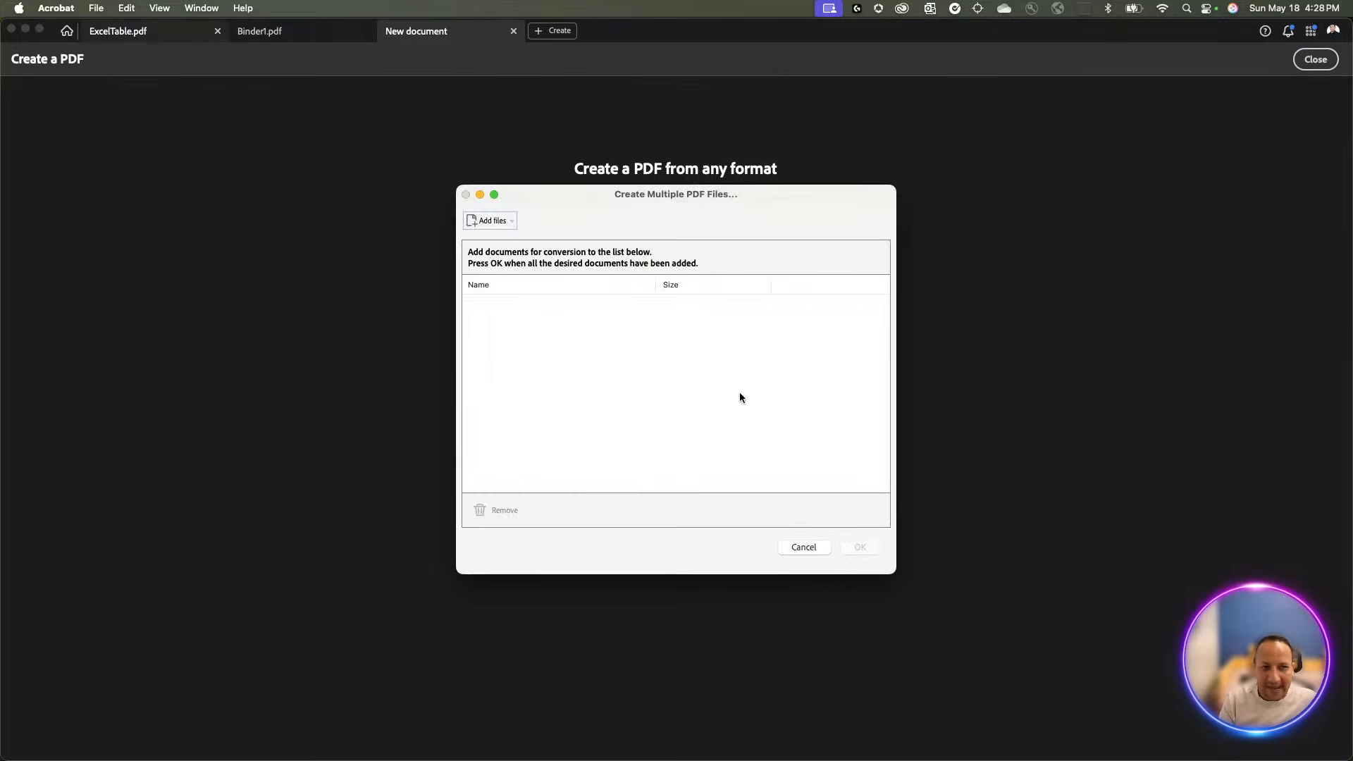
Add Employee Handbook1 - Copy.docx, ExcelTable.xlsx and AlturaFinancial-CC-Presentation2.pptx from the 1. Create folder to the conversion list
{"action": "left_click", "coordinate": [511, 222]}
{"action": "left_click", "coordinate": [509, 222]}
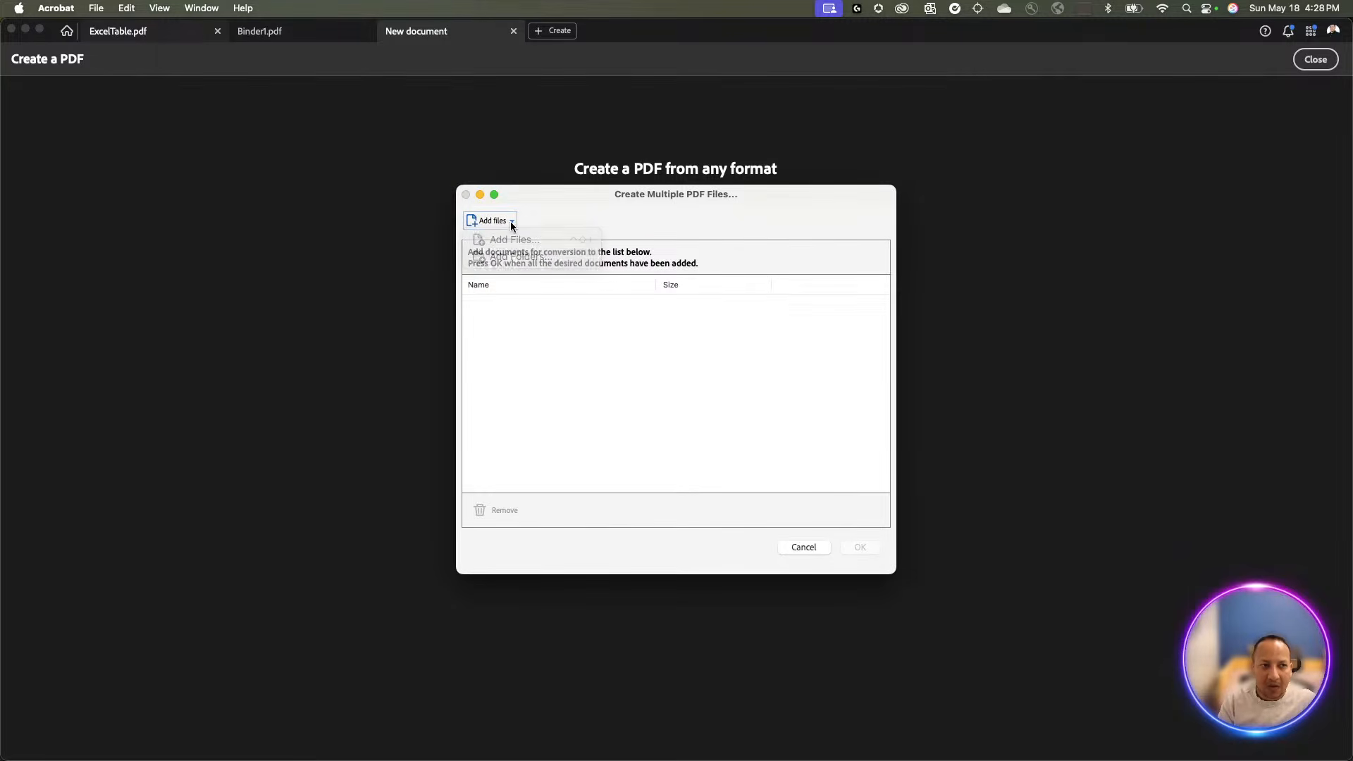
{"action": "left_click", "coordinate": [508, 222]}
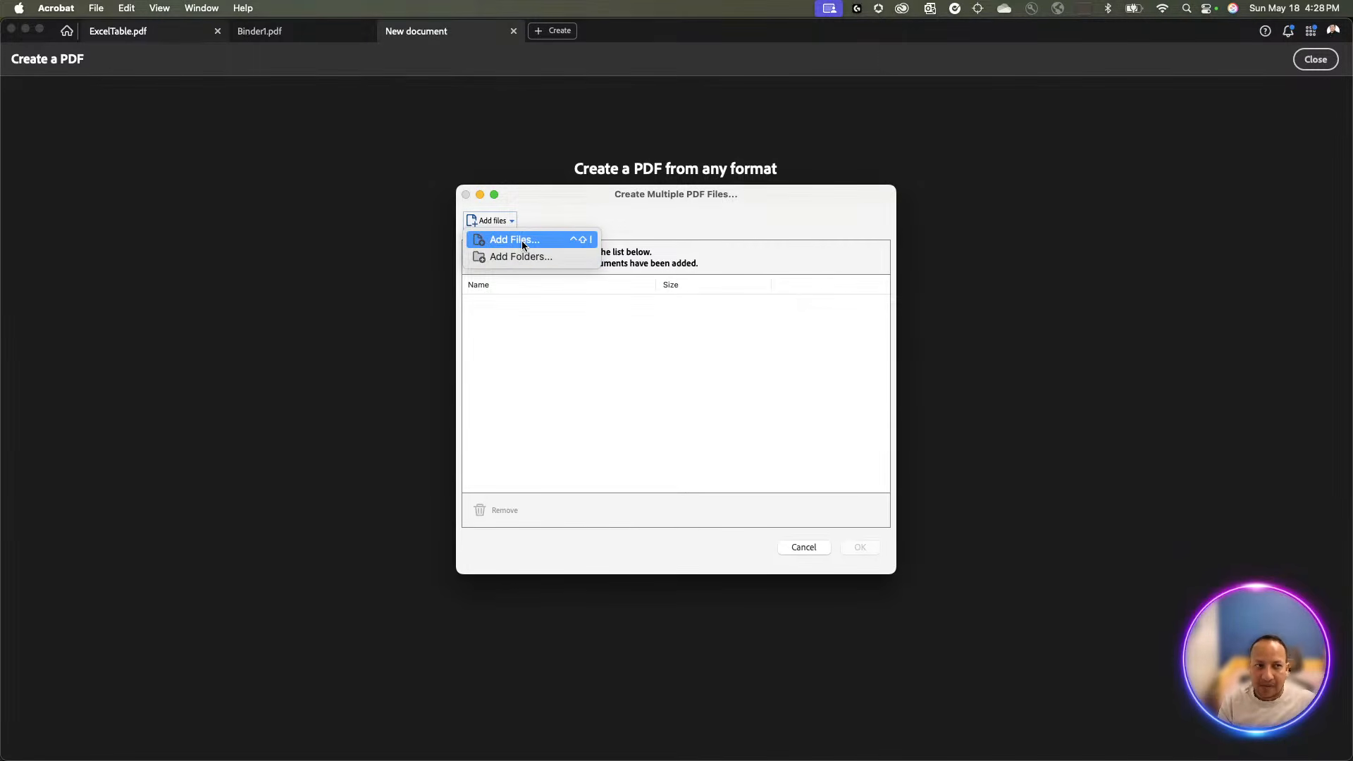
{"action": "left_click", "coordinate": [522, 239]}
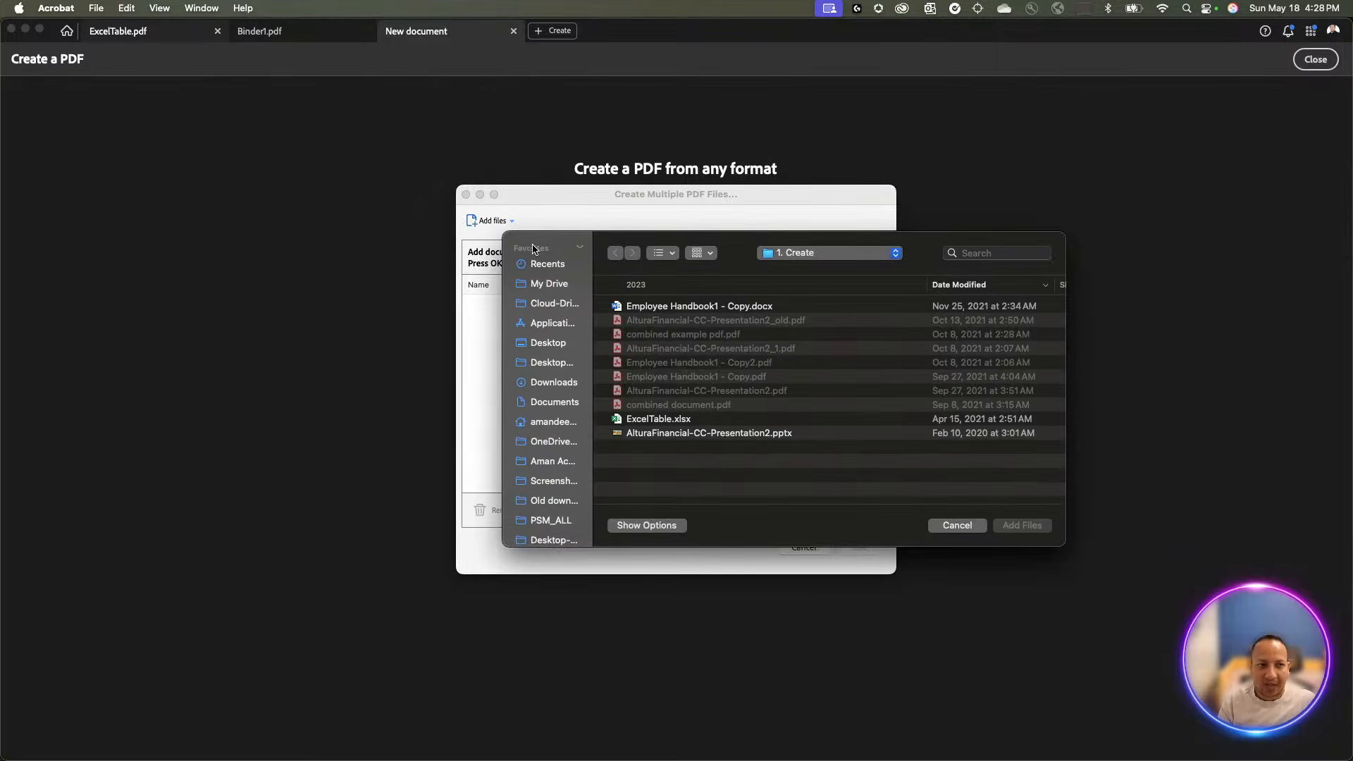
{"action": "left_click", "coordinate": [669, 310]}
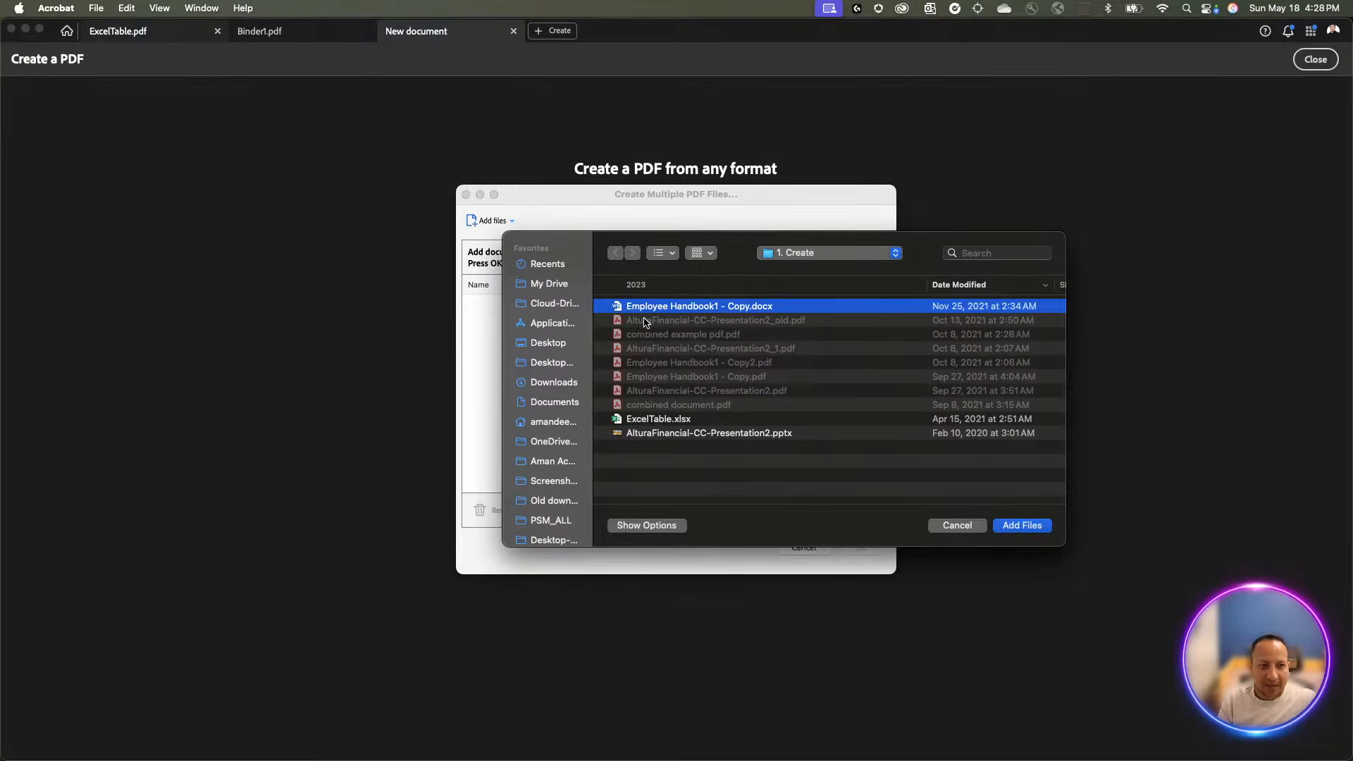
{"action": "left_click", "coordinate": [649, 419], "text": "super"}
{"action": "left_click", "coordinate": [663, 435], "text": "super"}
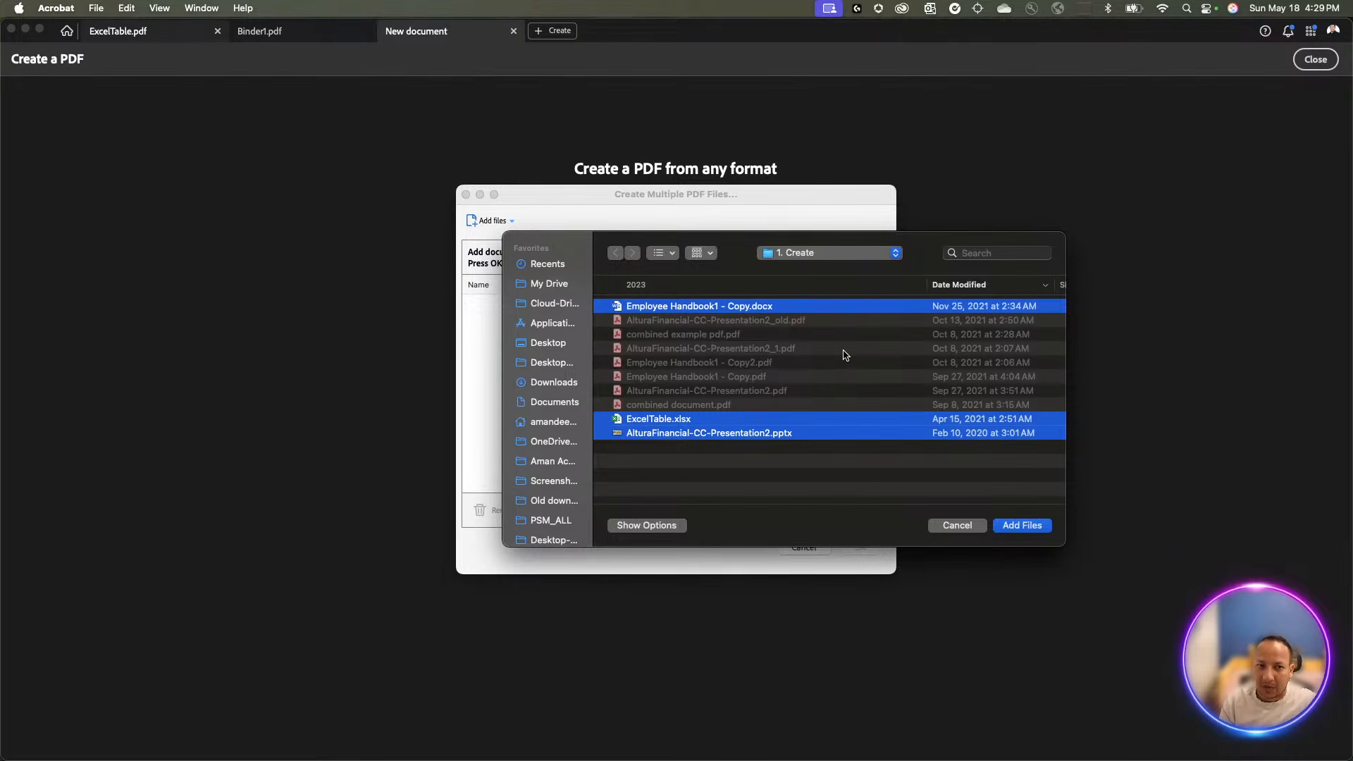
{"action": "left_click", "coordinate": [1021, 525]}
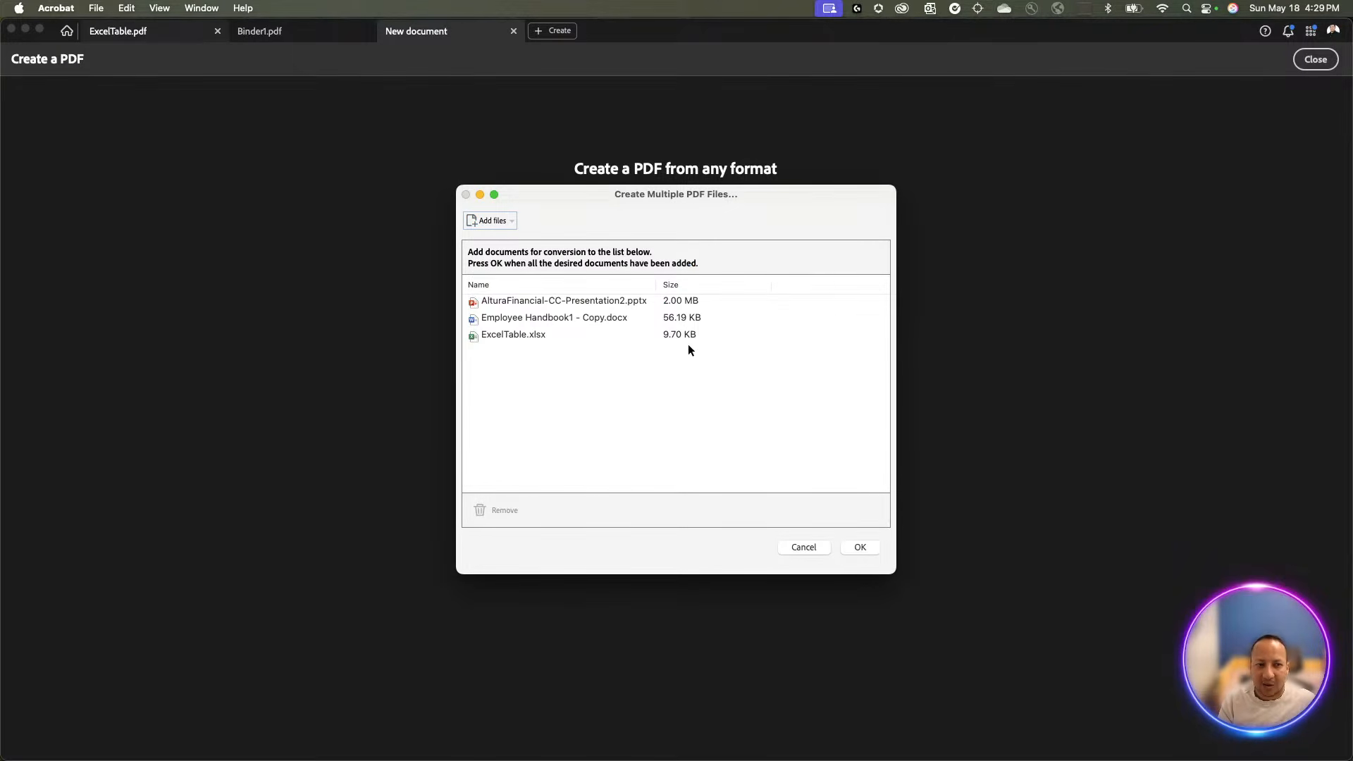
Convert the listed files into the same folder, adding "_converted" after the original file names
{"action": "left_click", "coordinate": [859, 548]}
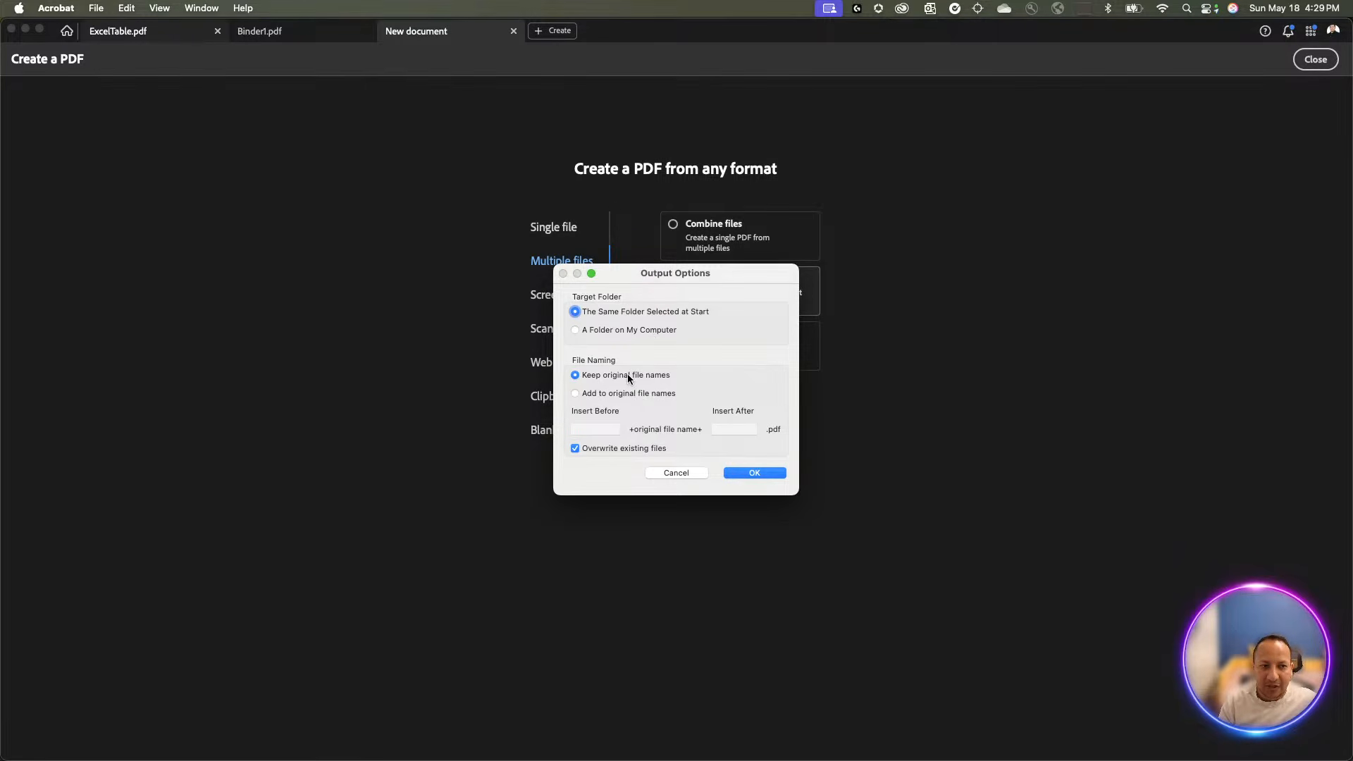
{"action": "left_click", "coordinate": [596, 394]}
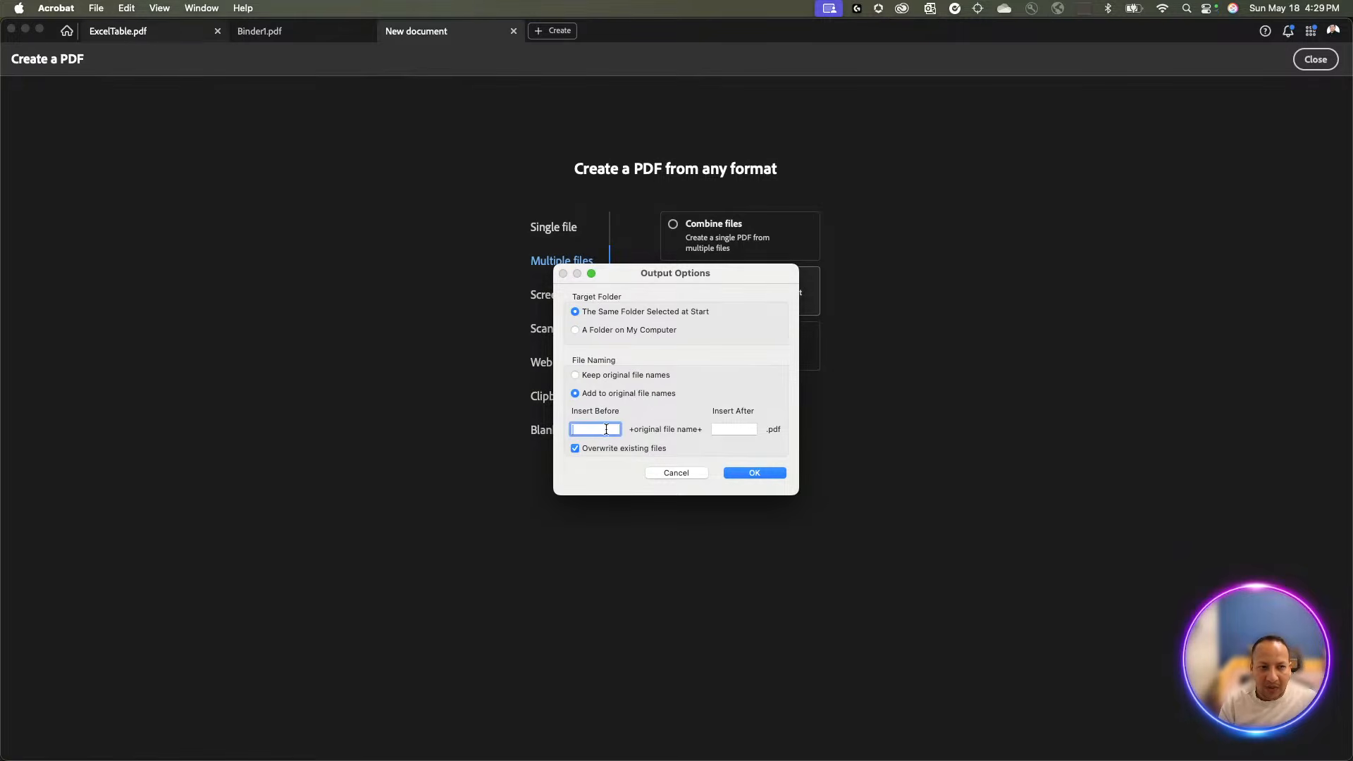
{"action": "left_click", "coordinate": [741, 430]}
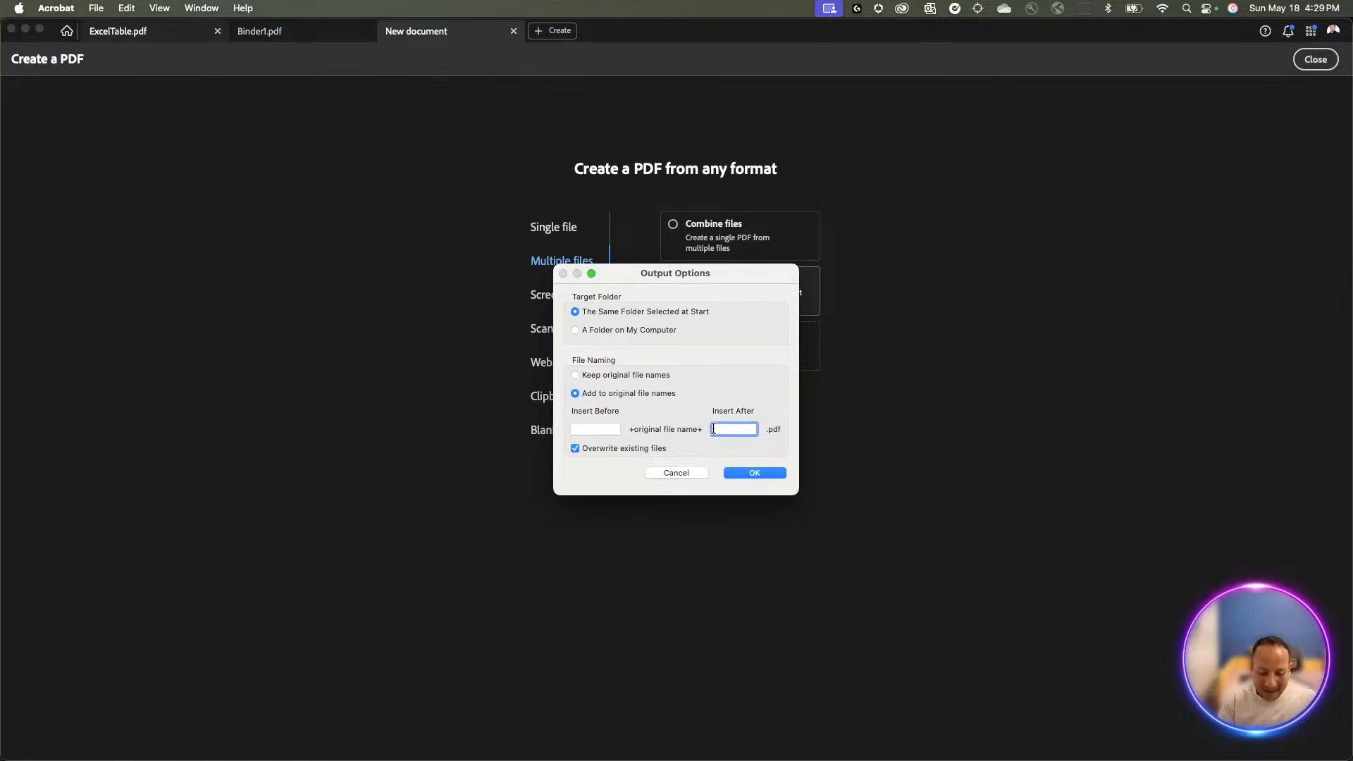
{"action": "type", "text": "converted"}
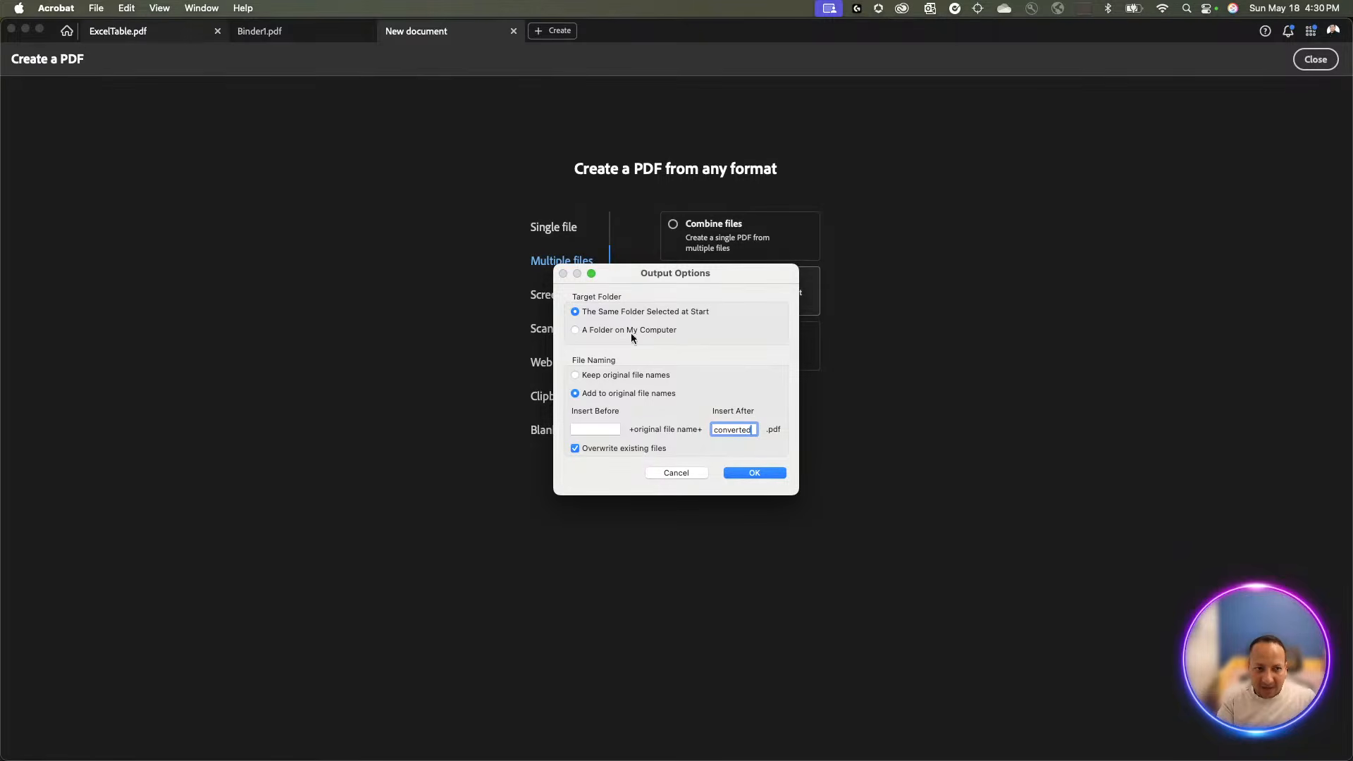
{"action": "left_click", "coordinate": [714, 430]}
{"action": "type", "text": "_"}
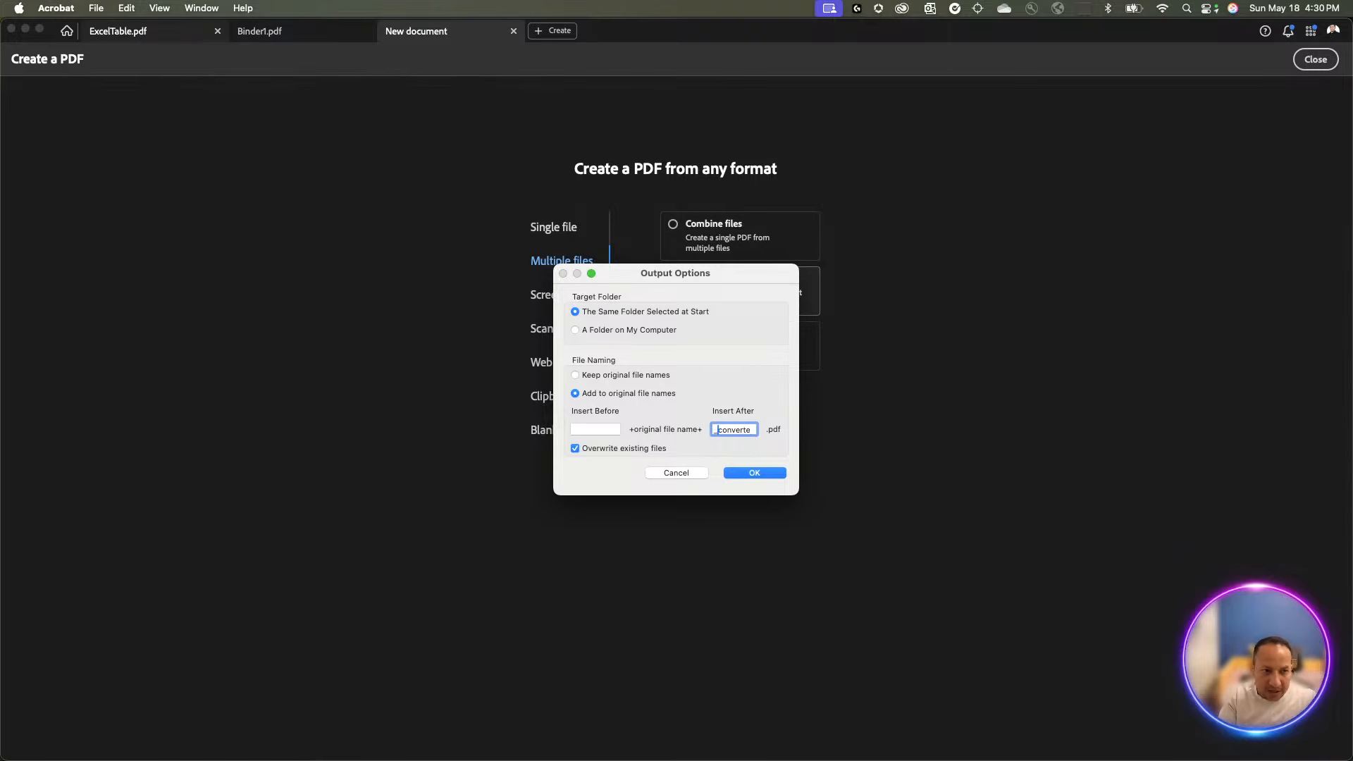
{"action": "left_click", "coordinate": [759, 473]}
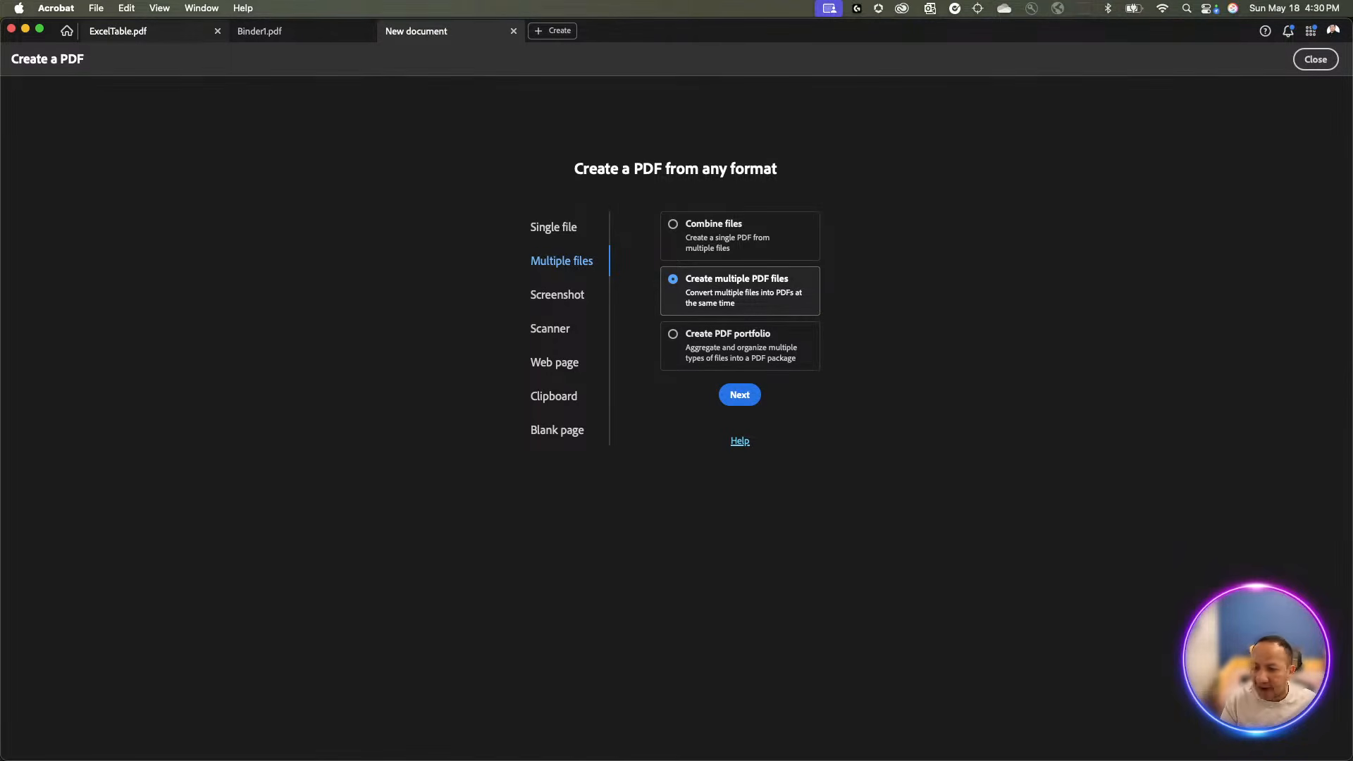
Switch to Finder and group the files in the 1. Create folder by date modified
{"action": "key", "text": "super+Tab"}
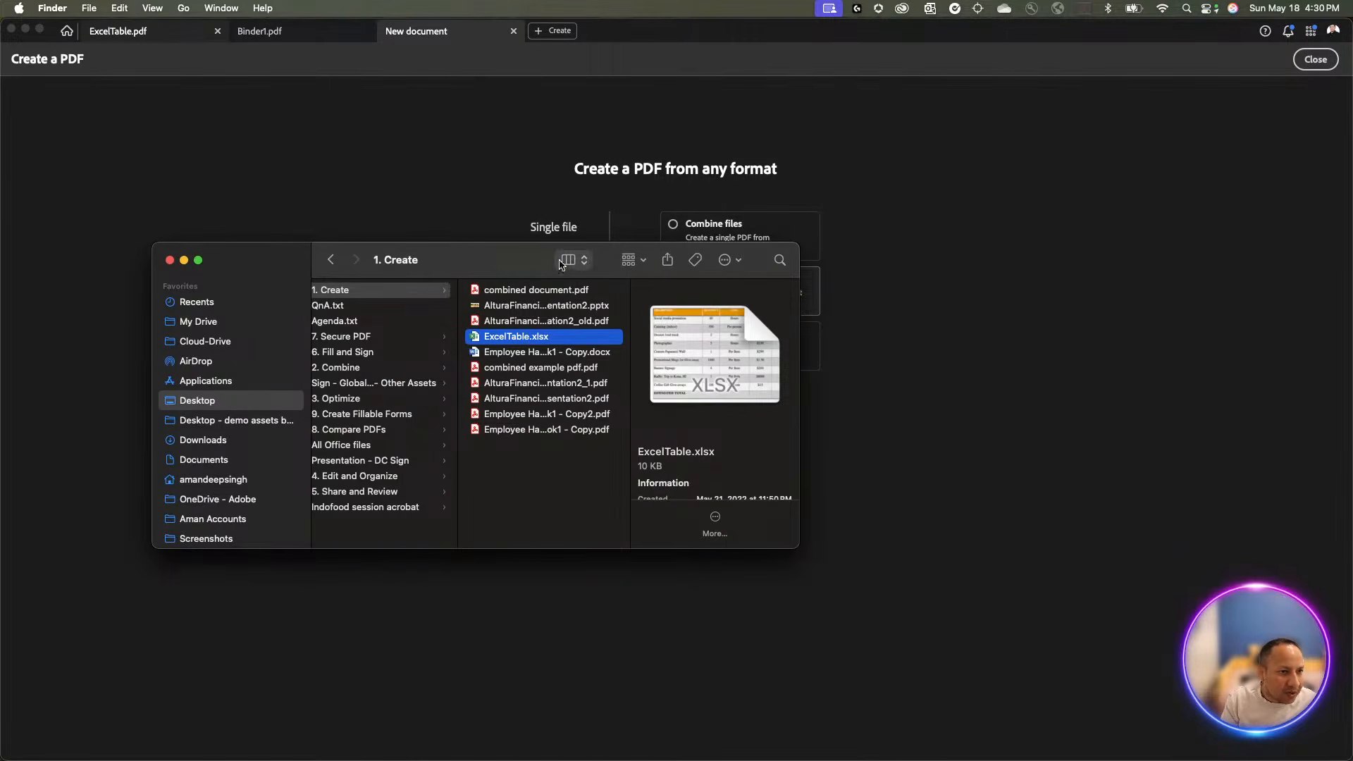
{"action": "left_click", "coordinate": [631, 261]}
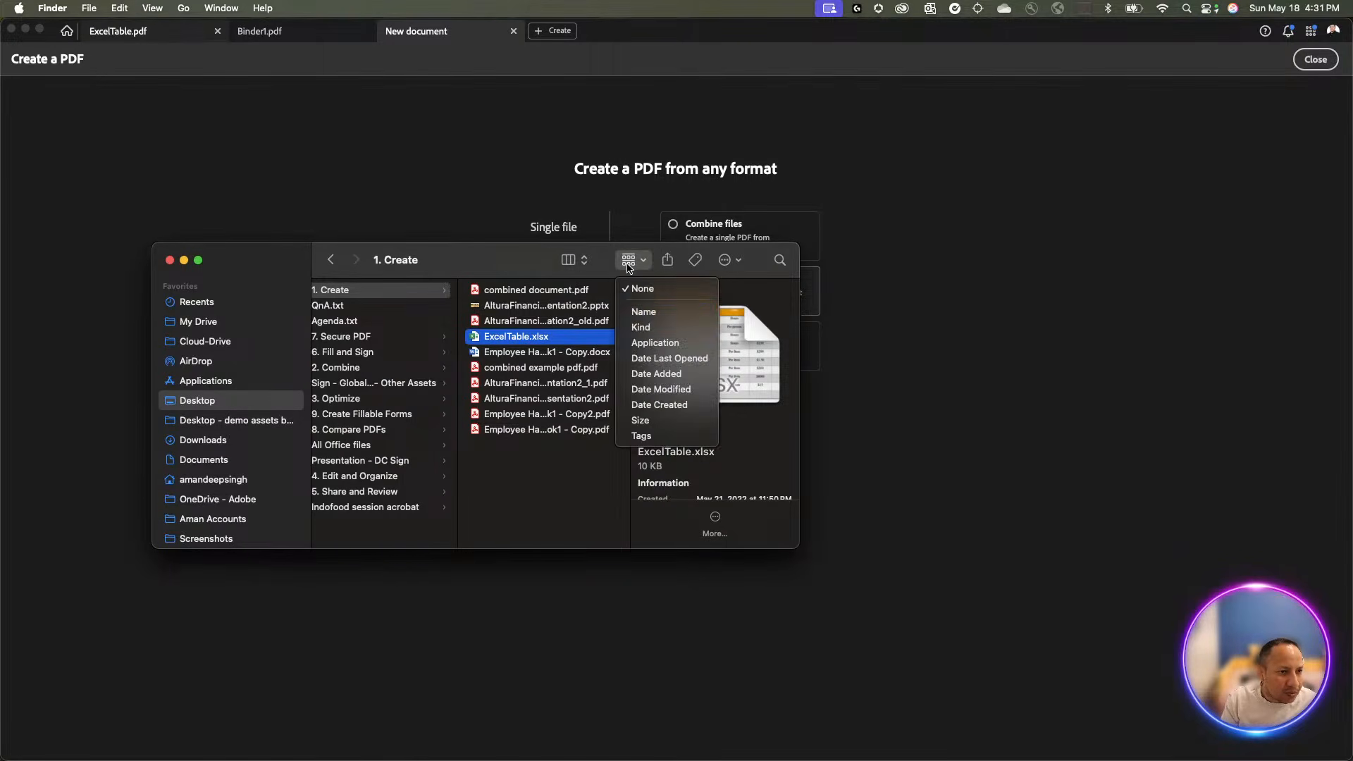
{"action": "left_click", "coordinate": [660, 359]}
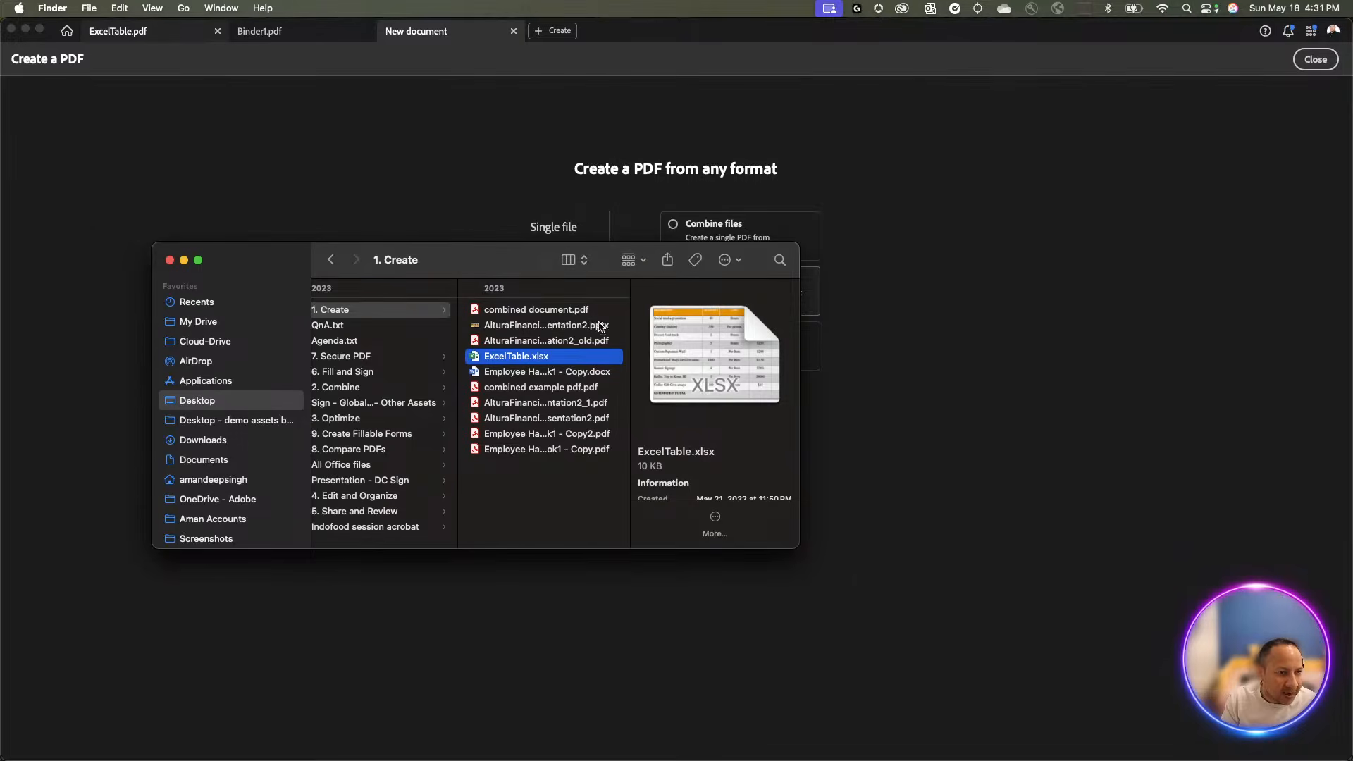
{"action": "left_click", "coordinate": [629, 262]}
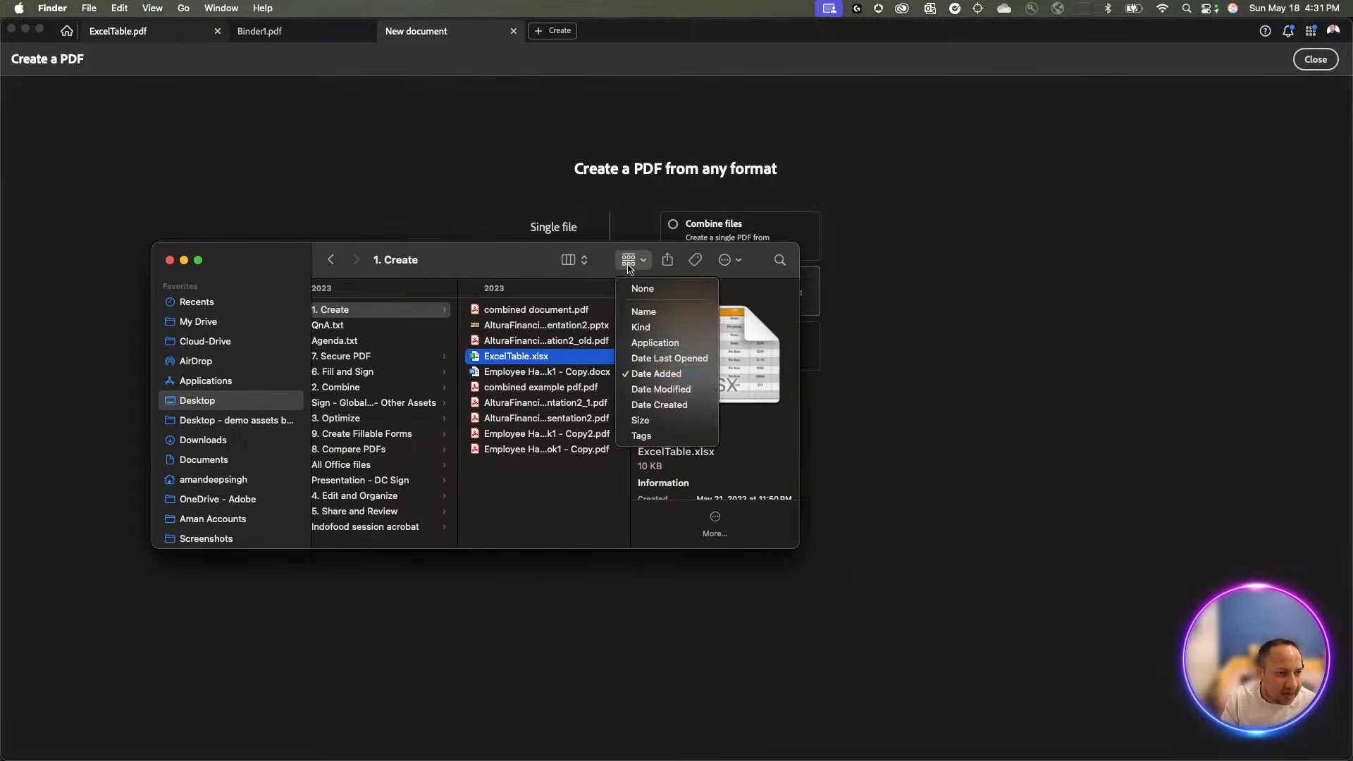
{"action": "left_click", "coordinate": [655, 373]}
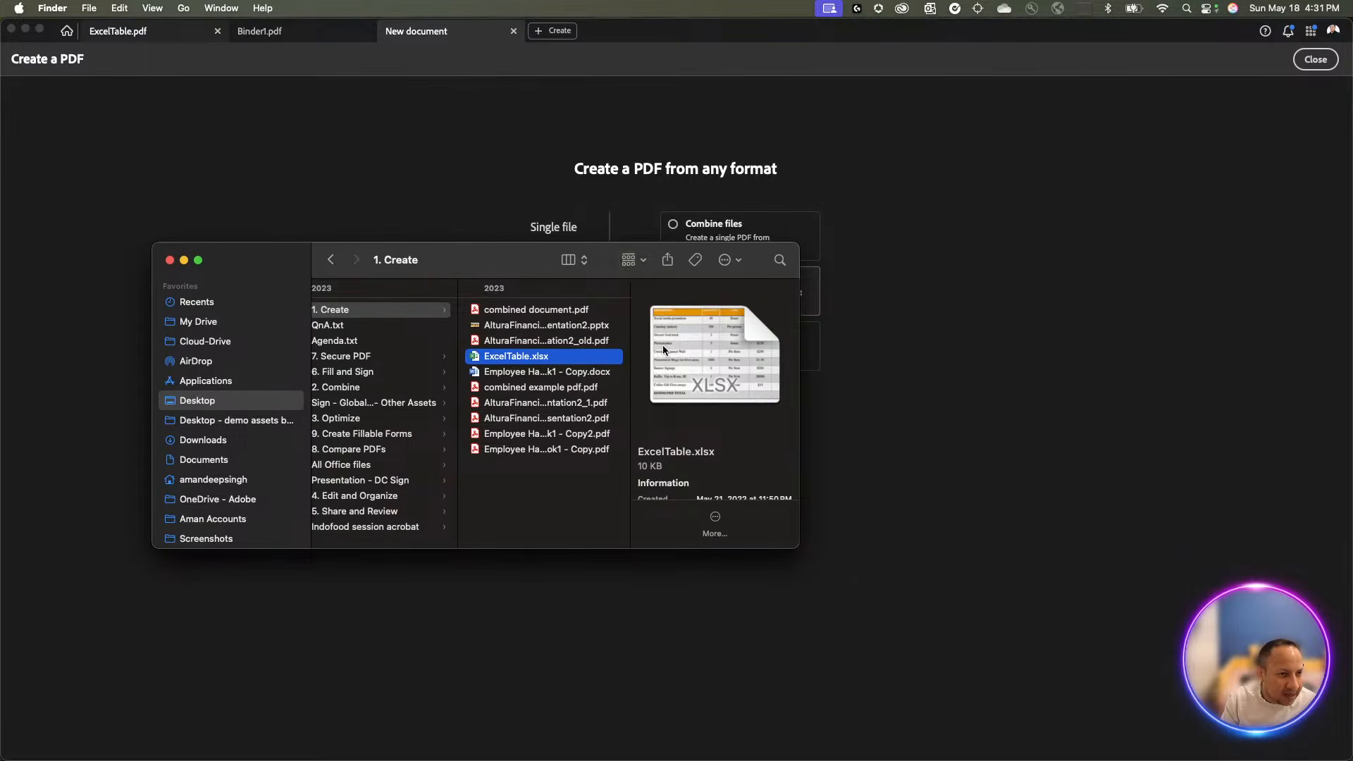
{"action": "left_click", "coordinate": [643, 269]}
{"action": "left_click", "coordinate": [667, 385]}
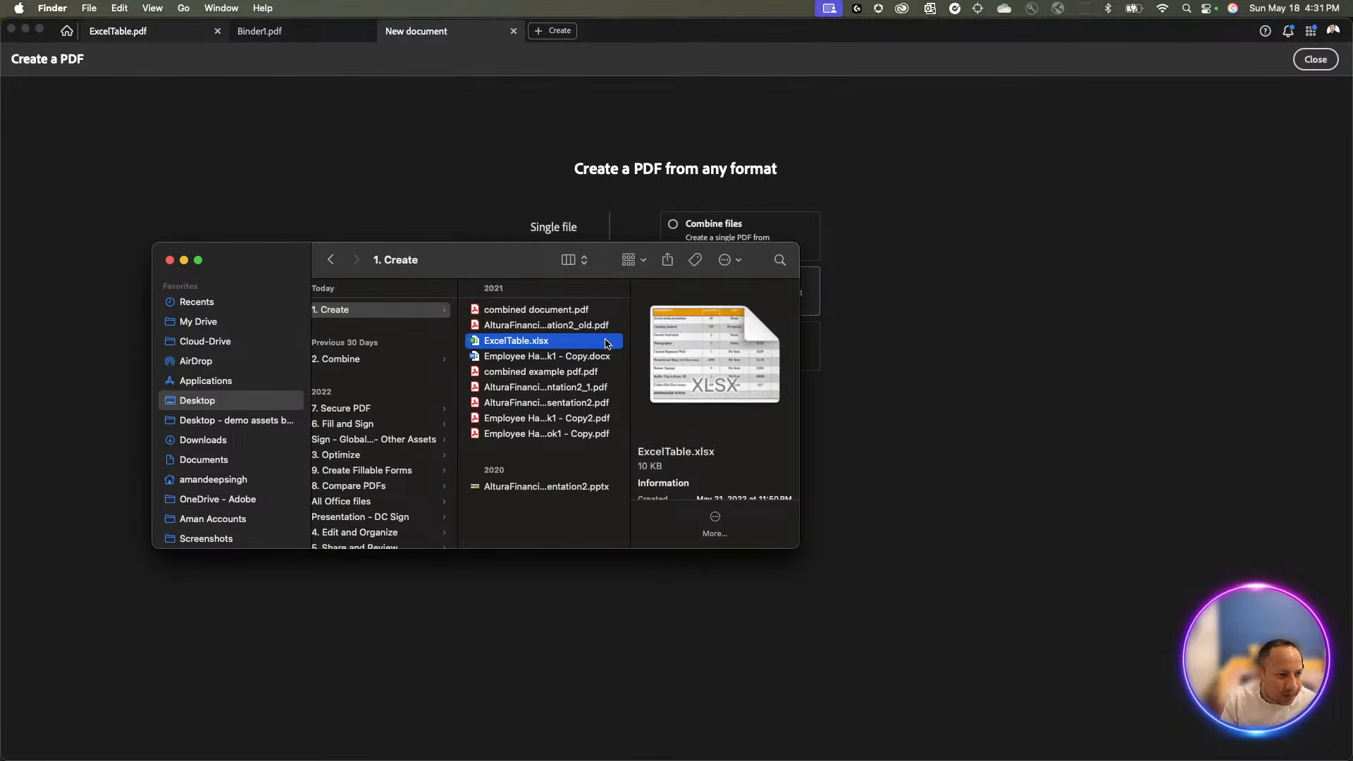
{"action": "left_click", "coordinate": [929, 291]}
{"action": "key", "text": "super+Tab"}
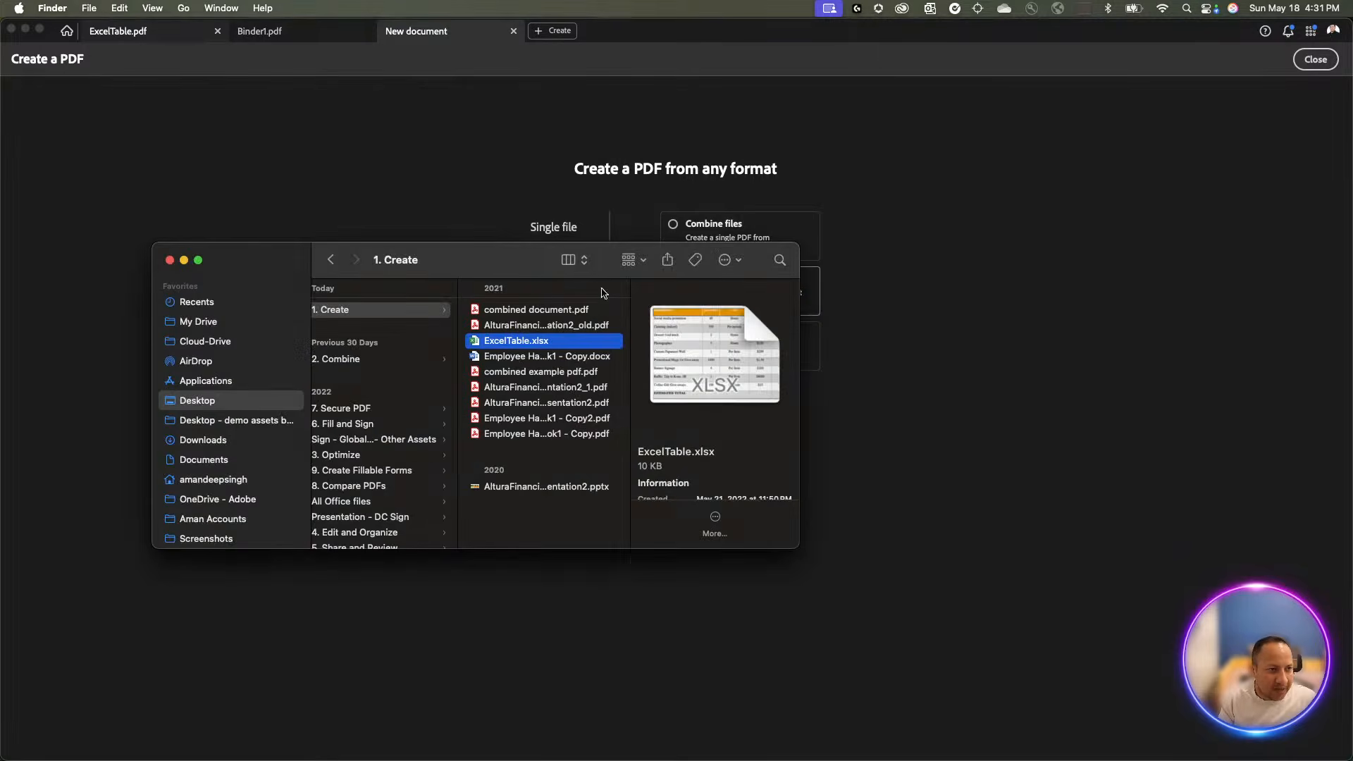
Create a new folder named "create multiple pdf" inside the 1. Create folder
{"action": "left_click", "coordinate": [524, 523]}
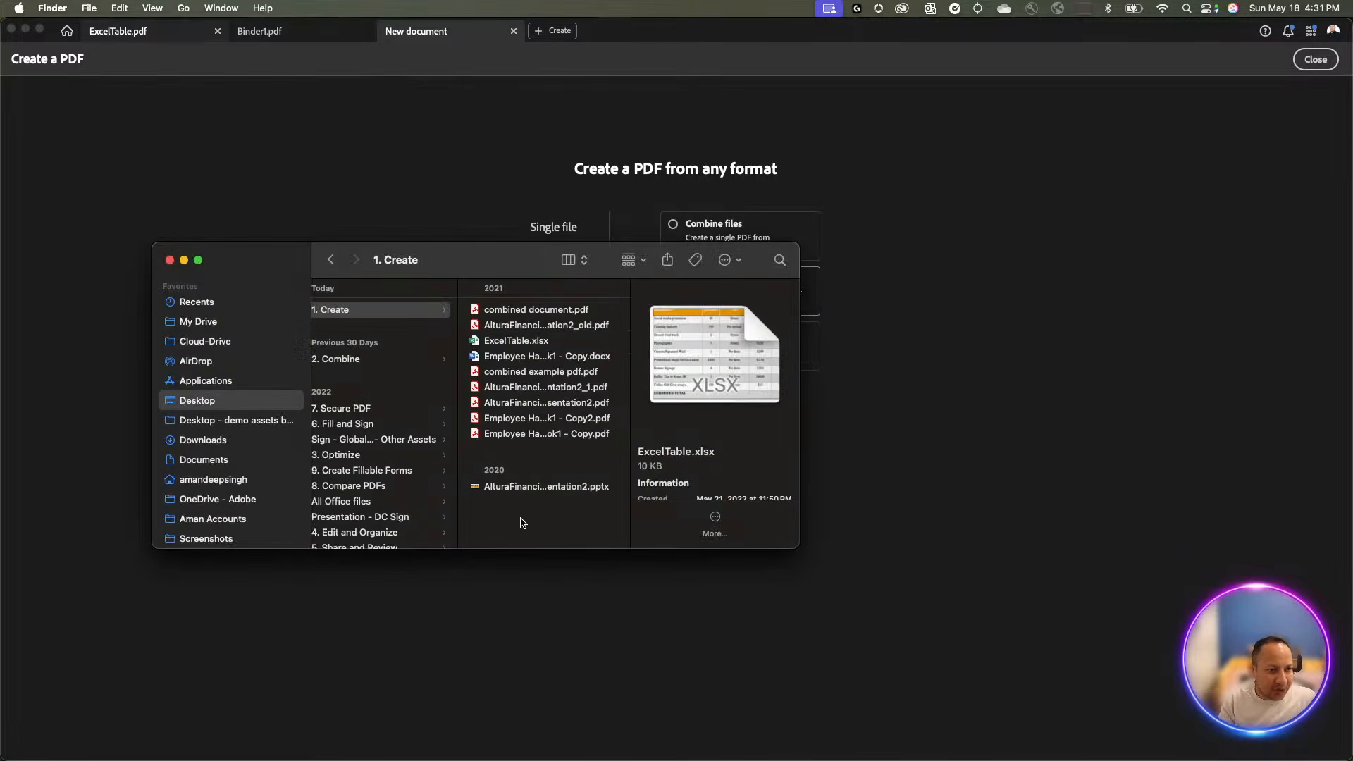
{"action": "right_click", "coordinate": [557, 505]}
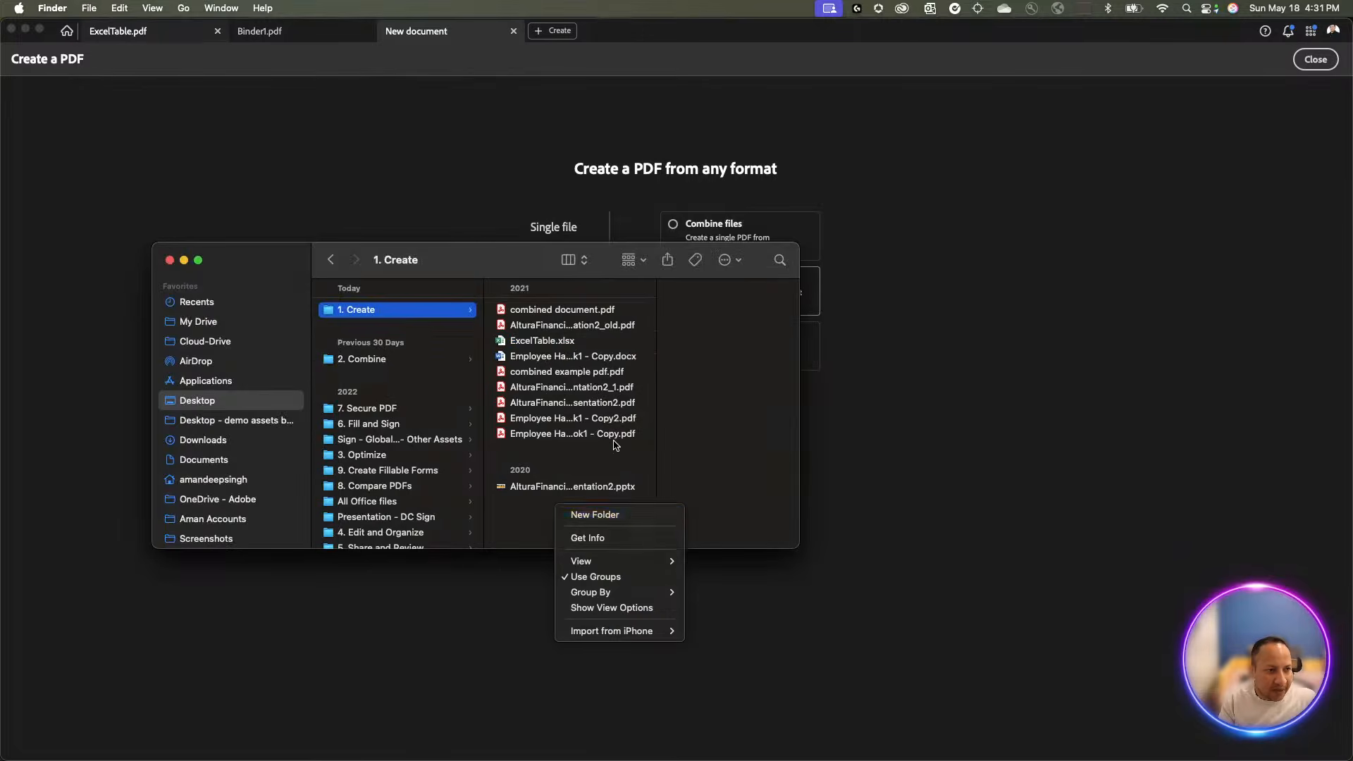
{"action": "left_click", "coordinate": [636, 520]}
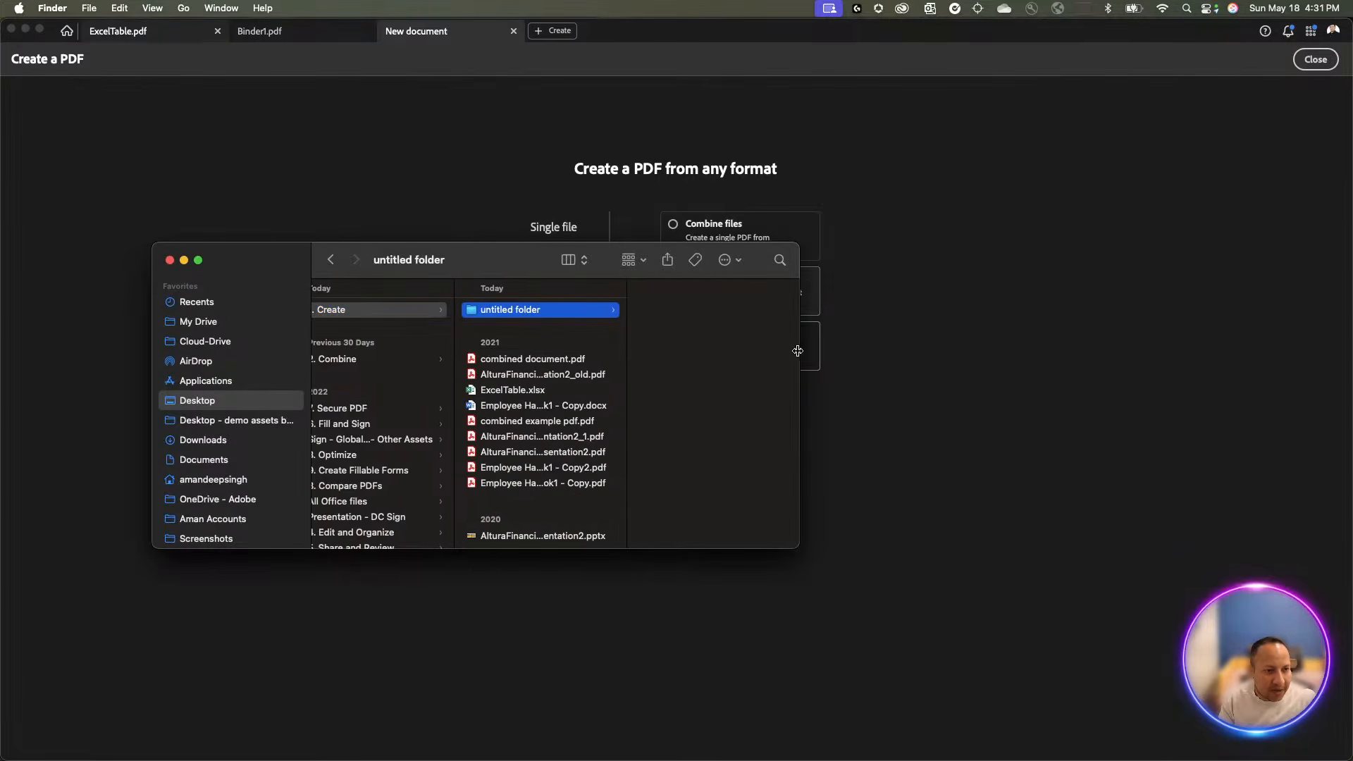
{"action": "double_click", "coordinate": [568, 314]}
{"action": "left_click", "coordinate": [570, 316]}
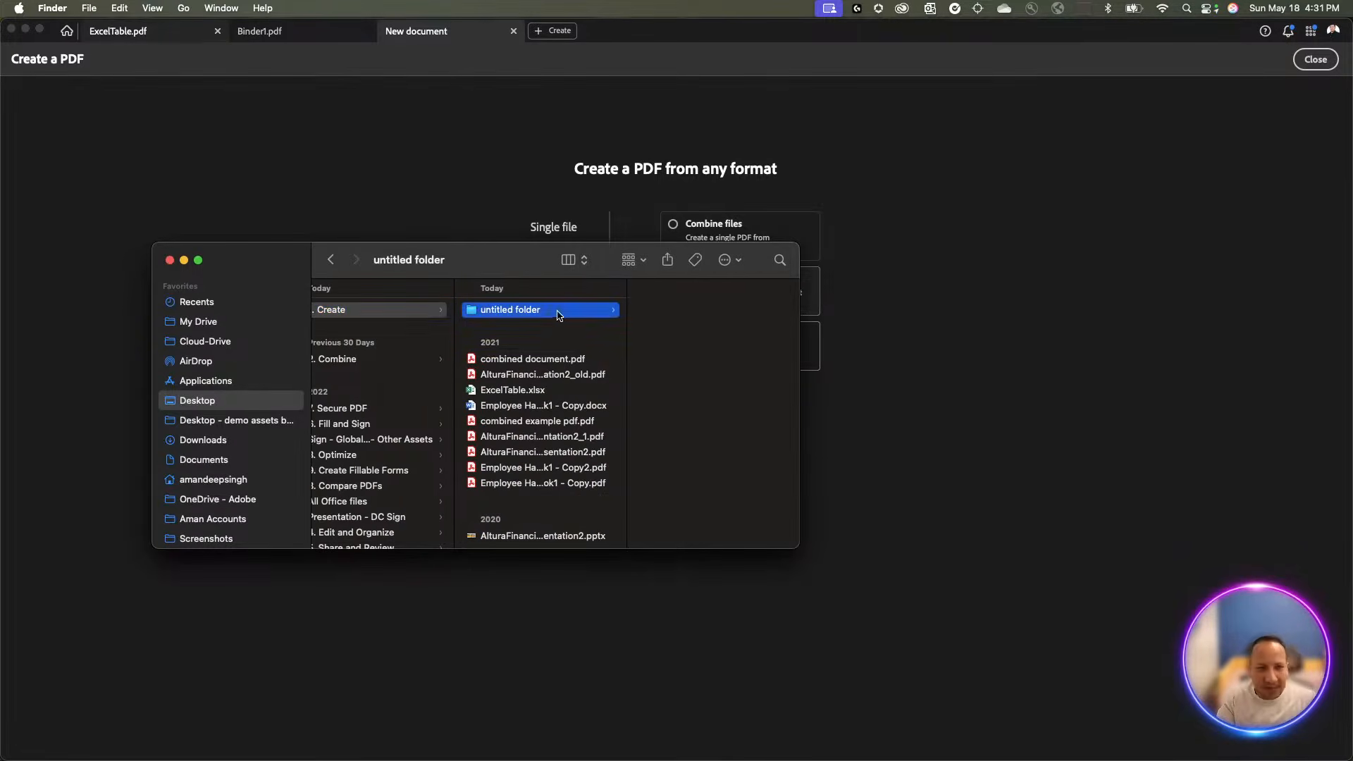
{"action": "key", "text": "Return"}
{"action": "type", "text": "create"}
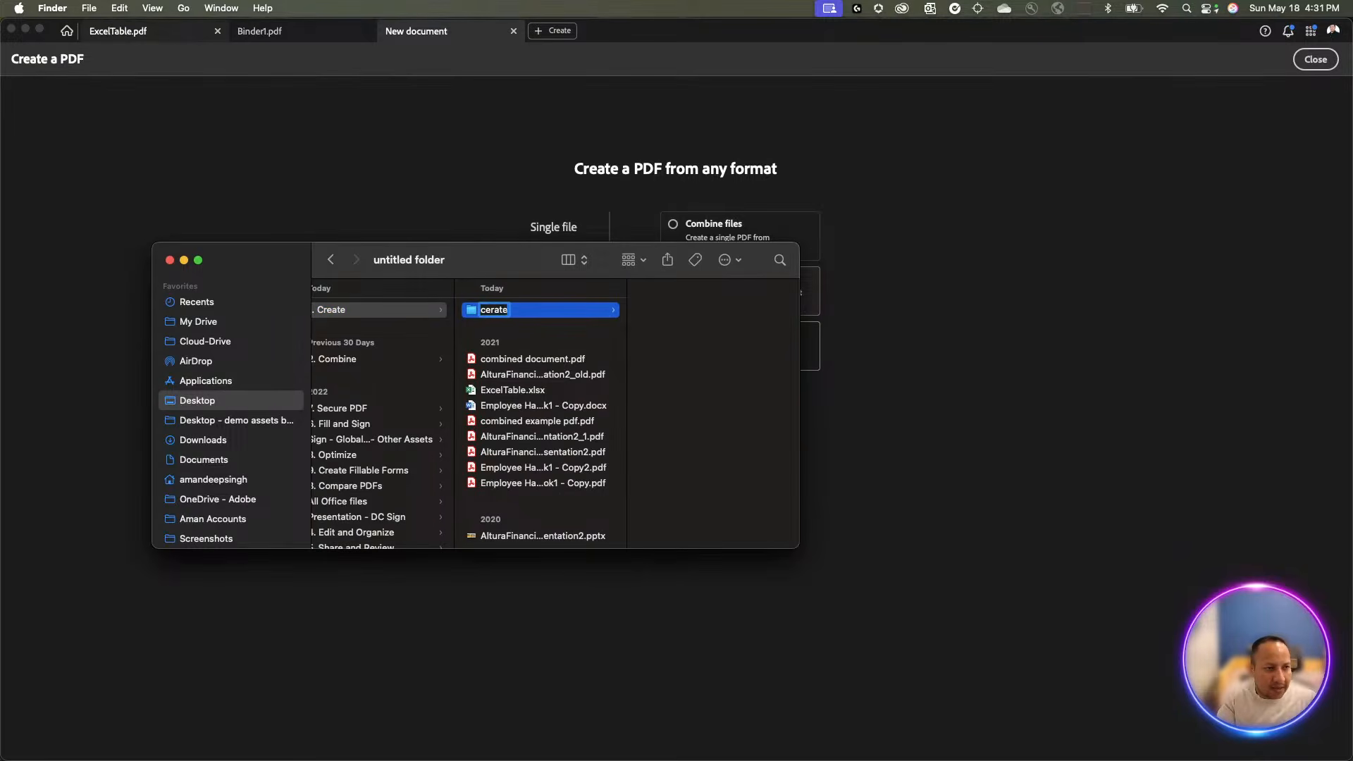
{"action": "type", "text": " multiple pdf"}
{"action": "key", "text": "Return"}
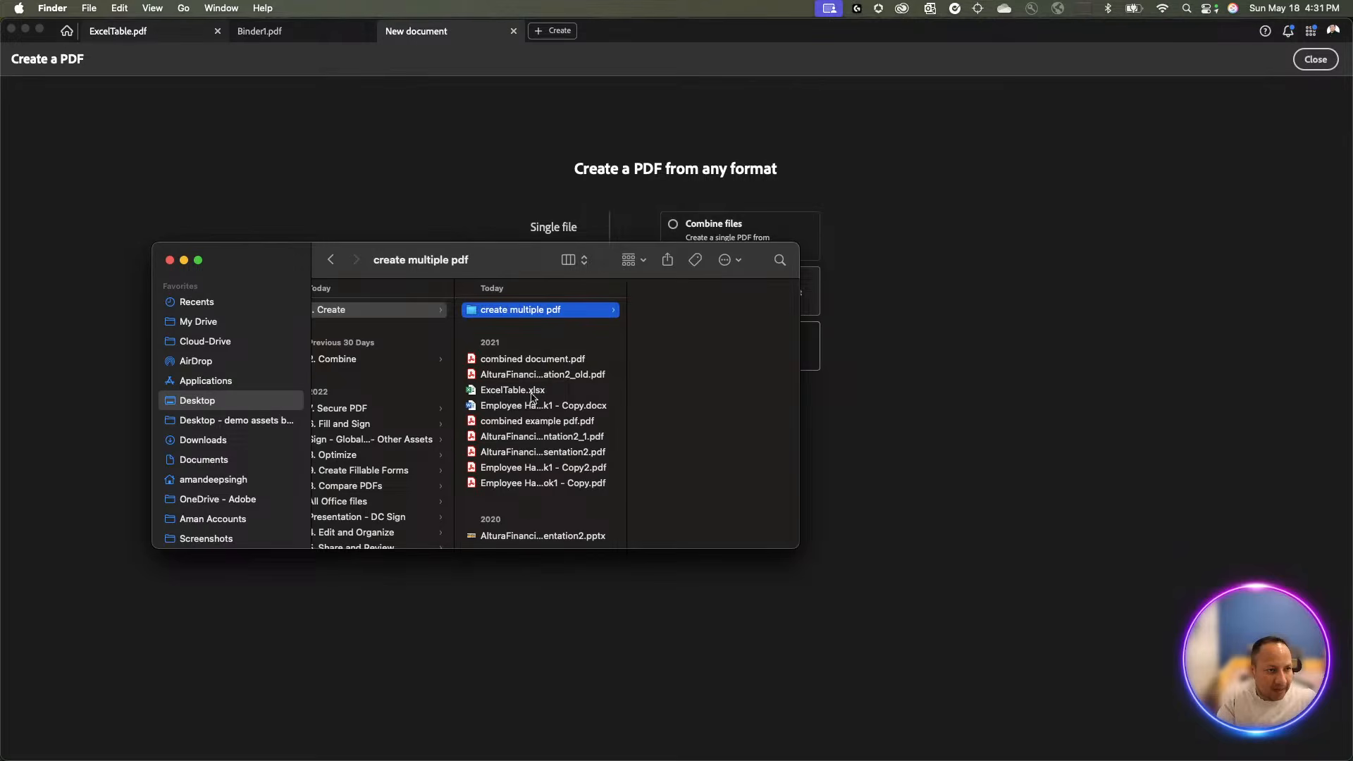
Create another folder named "source documents" inside the 1. Create folder
{"action": "right_click", "coordinate": [563, 329]}
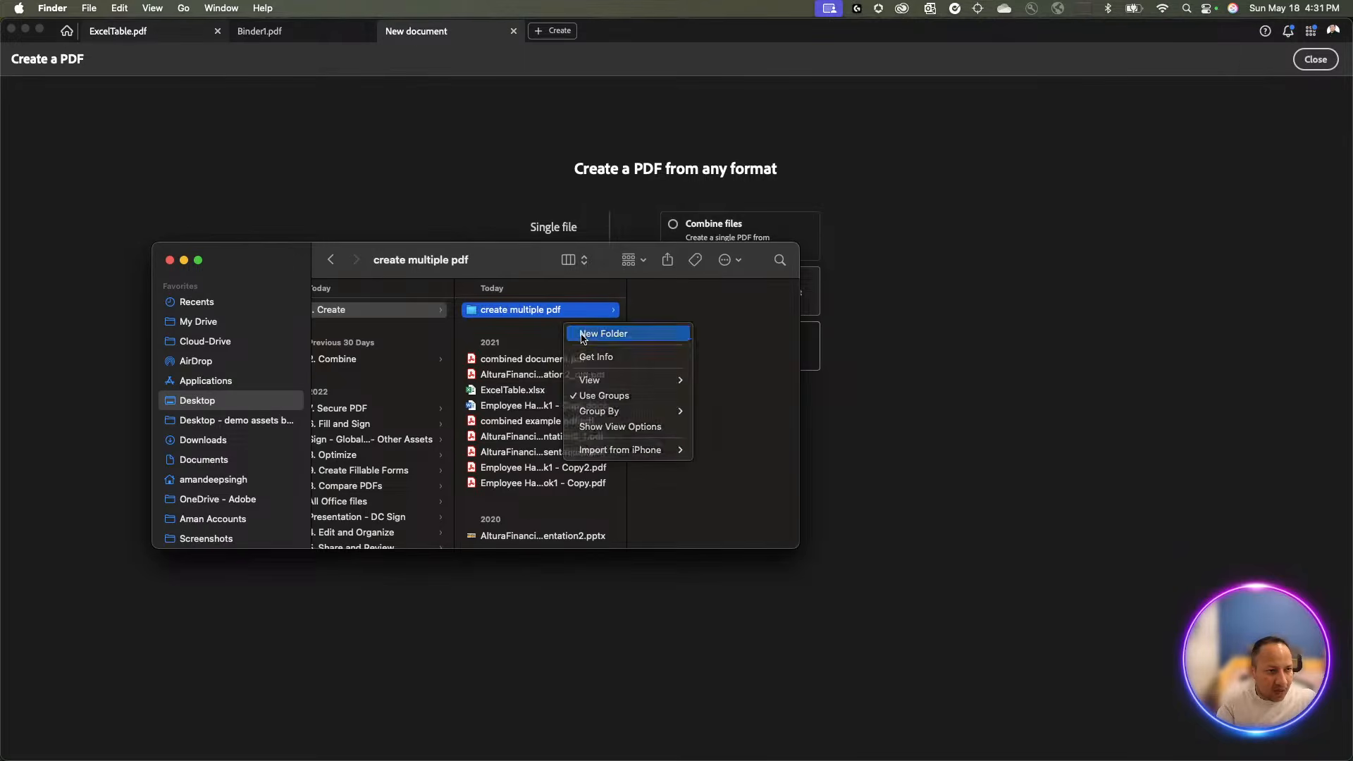
{"action": "left_click", "coordinate": [583, 333]}
{"action": "type", "text": "source"}
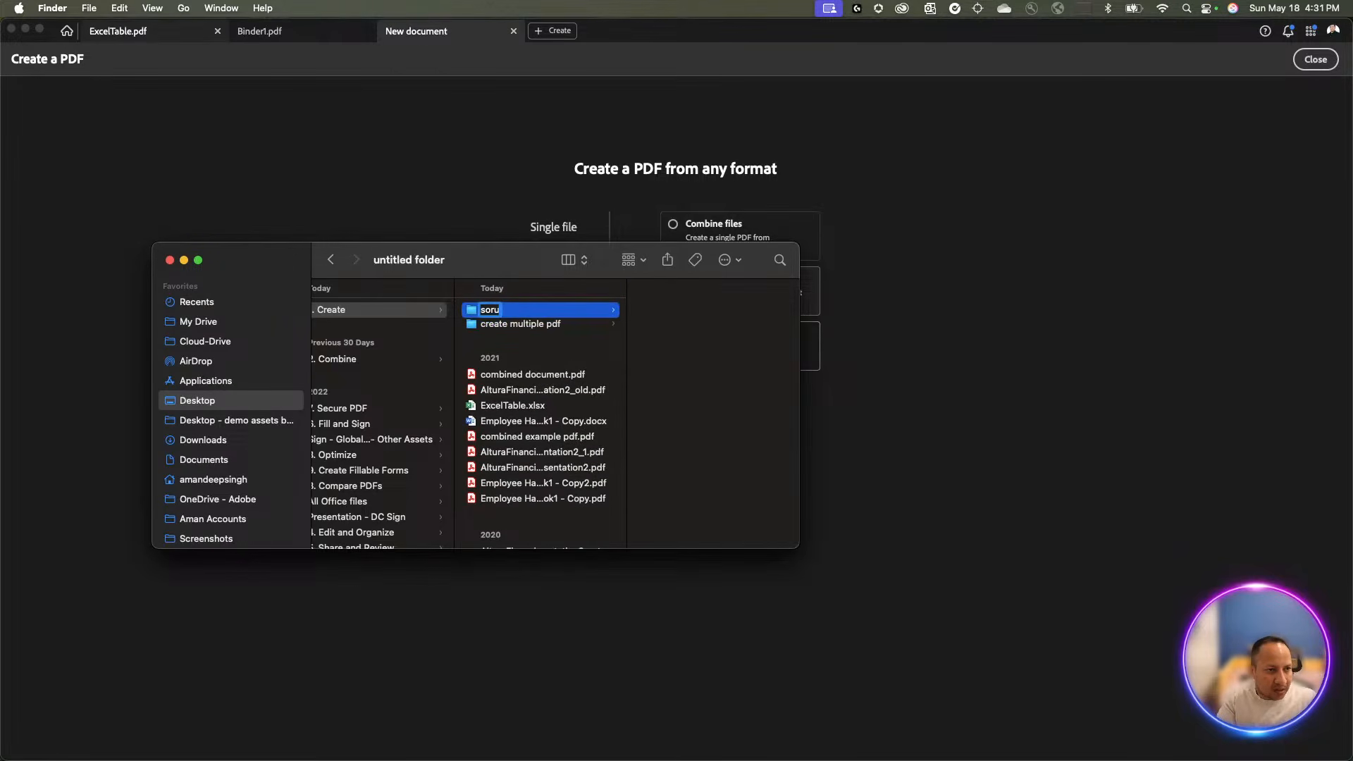
{"action": "type", "text": " documents"}
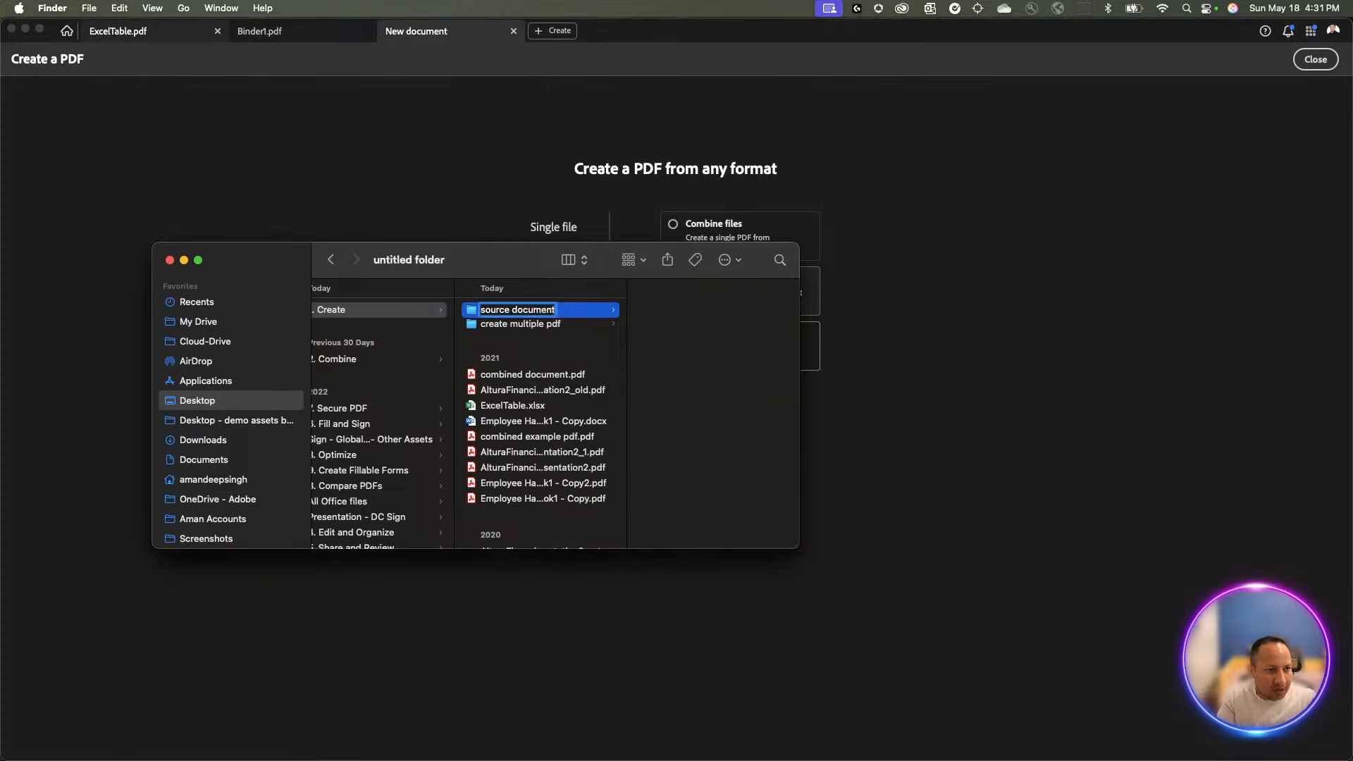
{"action": "key", "text": "Return"}
Copy ExcelTable.xlsx, Employee Handbook1 - Copy.docx and AlturaFinancial-CC-Presentation2.pptx into the source documents folder
{"action": "left_click", "coordinate": [541, 404]}
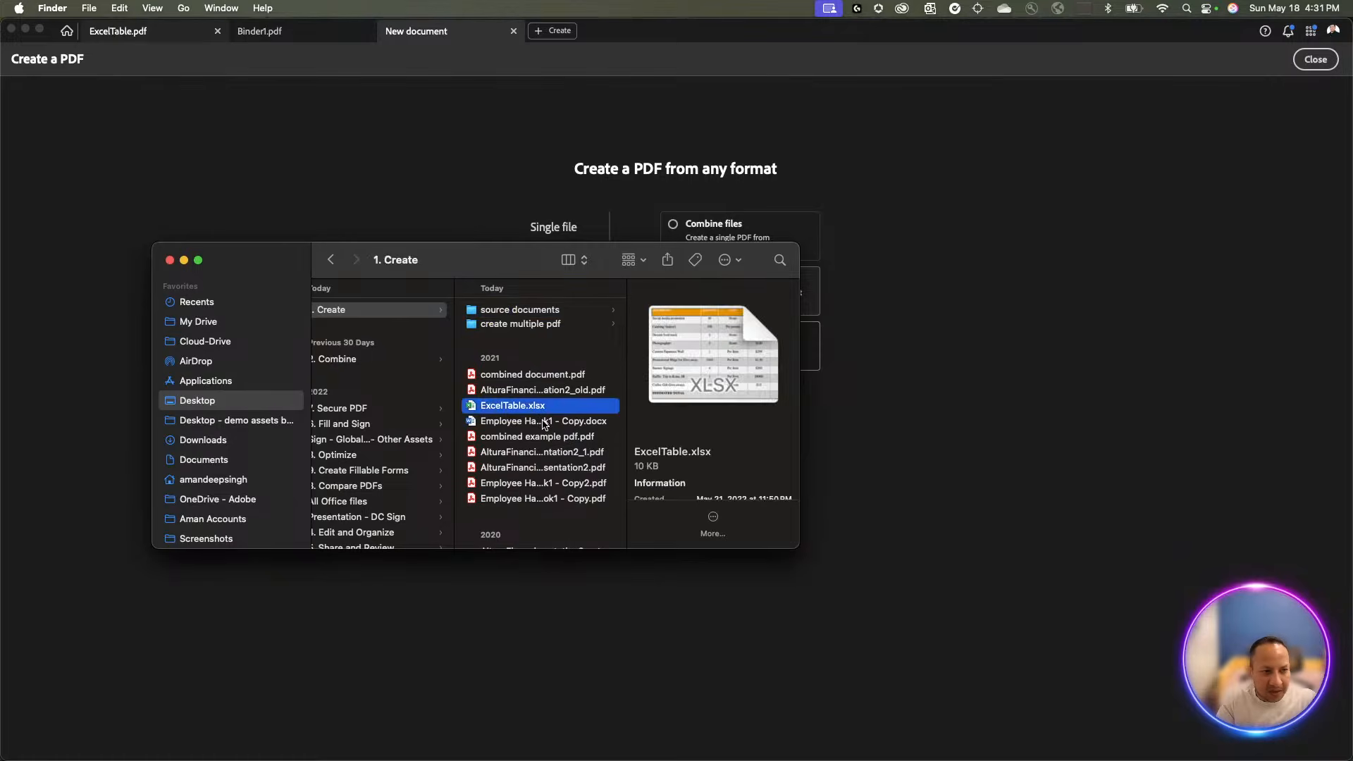
{"action": "left_click", "coordinate": [552, 422], "text": "shift"}
{"action": "scroll", "coordinate": [556, 455], "scroll_direction": "down", "scroll_amount": 2}
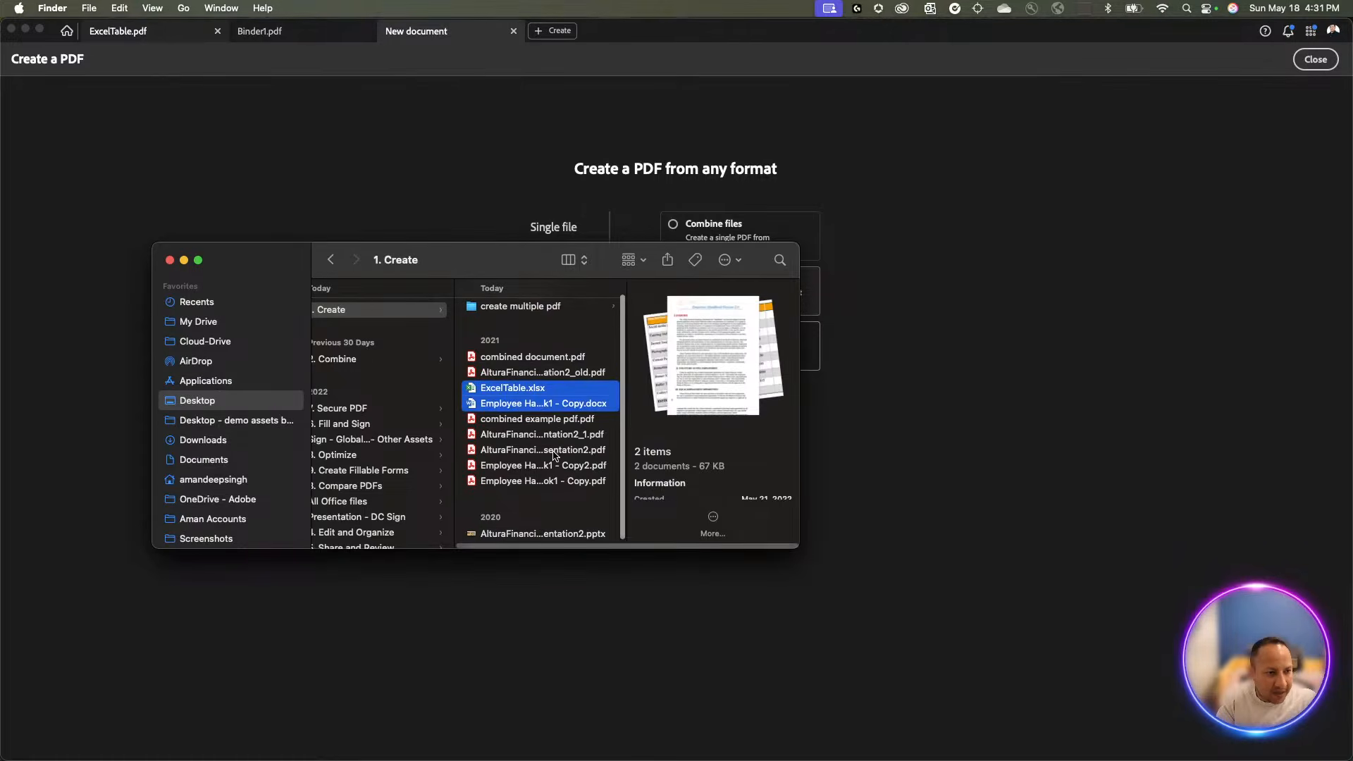
{"action": "left_click", "coordinate": [575, 536], "text": "super"}
{"action": "scroll", "coordinate": [567, 447], "scroll_direction": "up", "scroll_amount": 2}
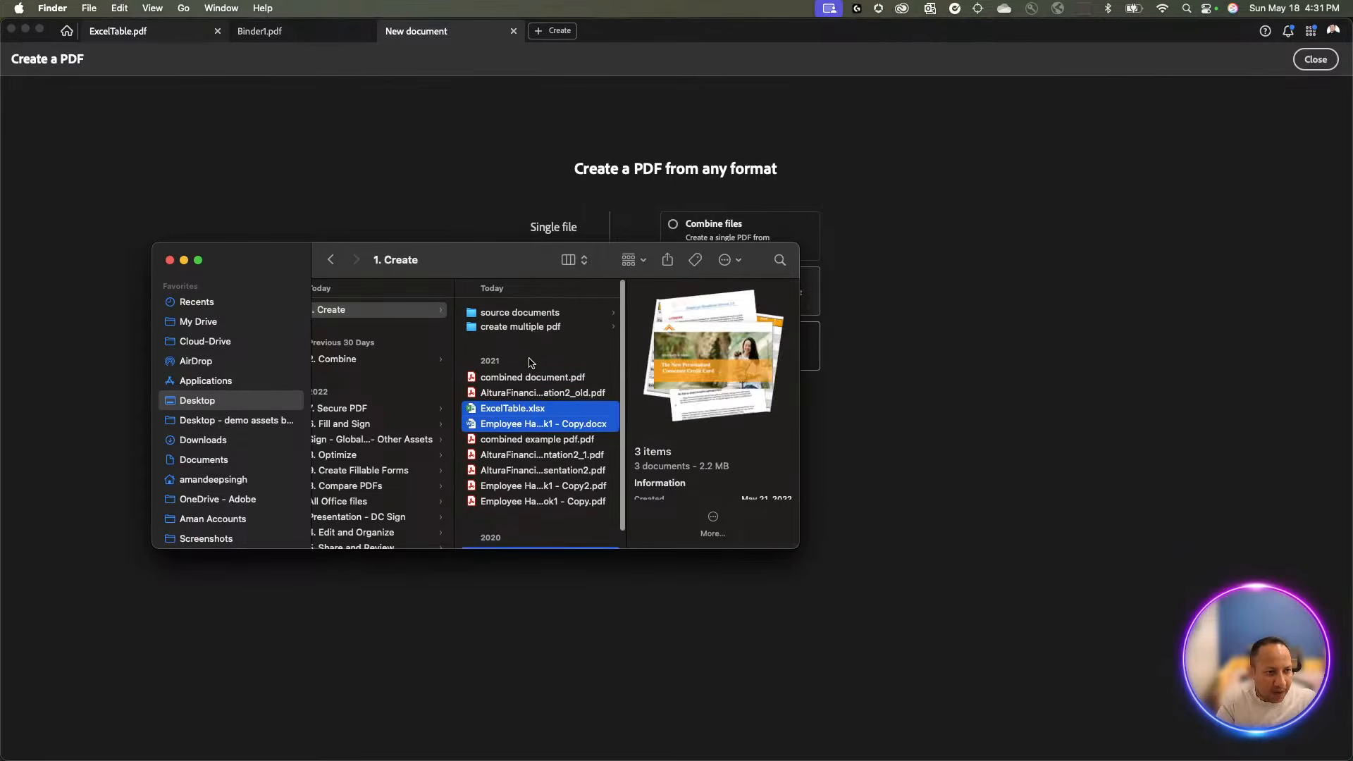
{"action": "left_click", "coordinate": [518, 311]}
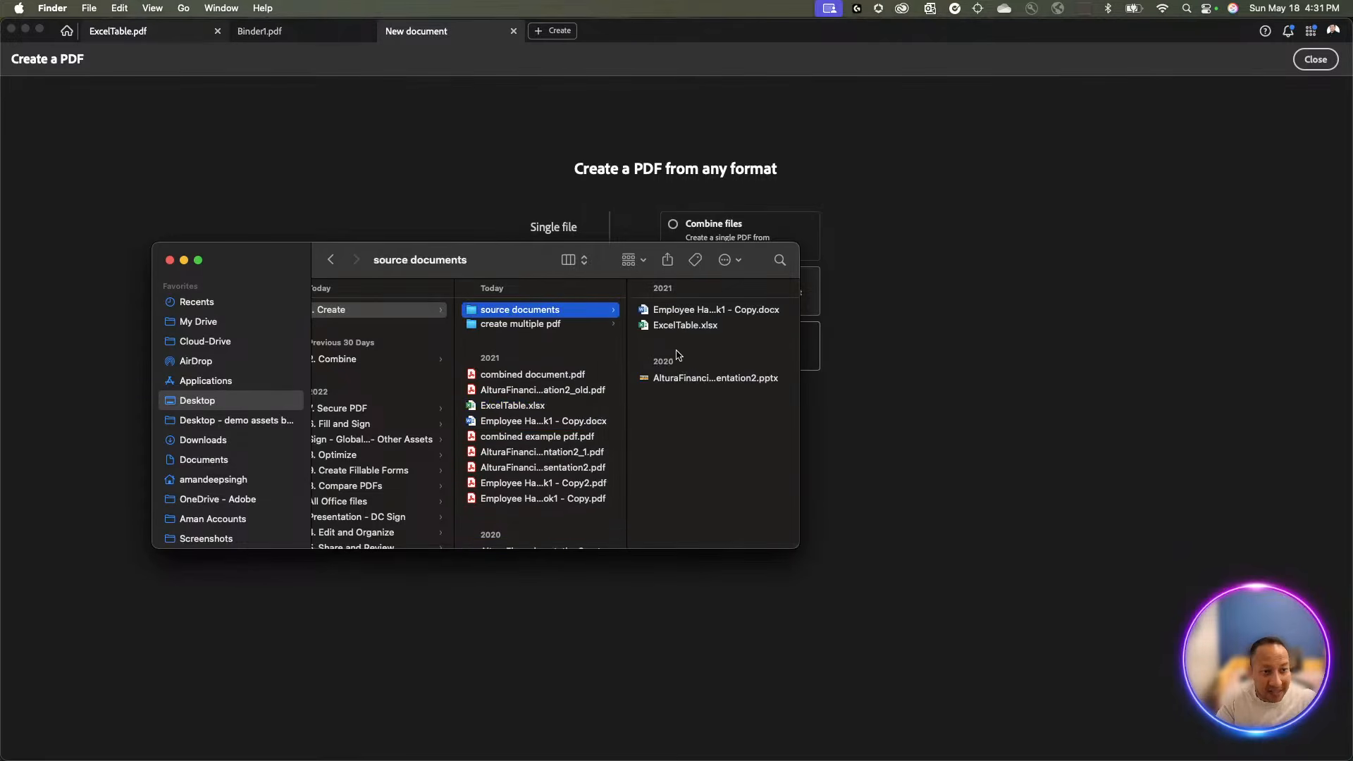
Switch to Acrobat, start creating multiple PDF files and choose to add a folder to the conversion list
{"action": "left_click", "coordinate": [915, 336]}
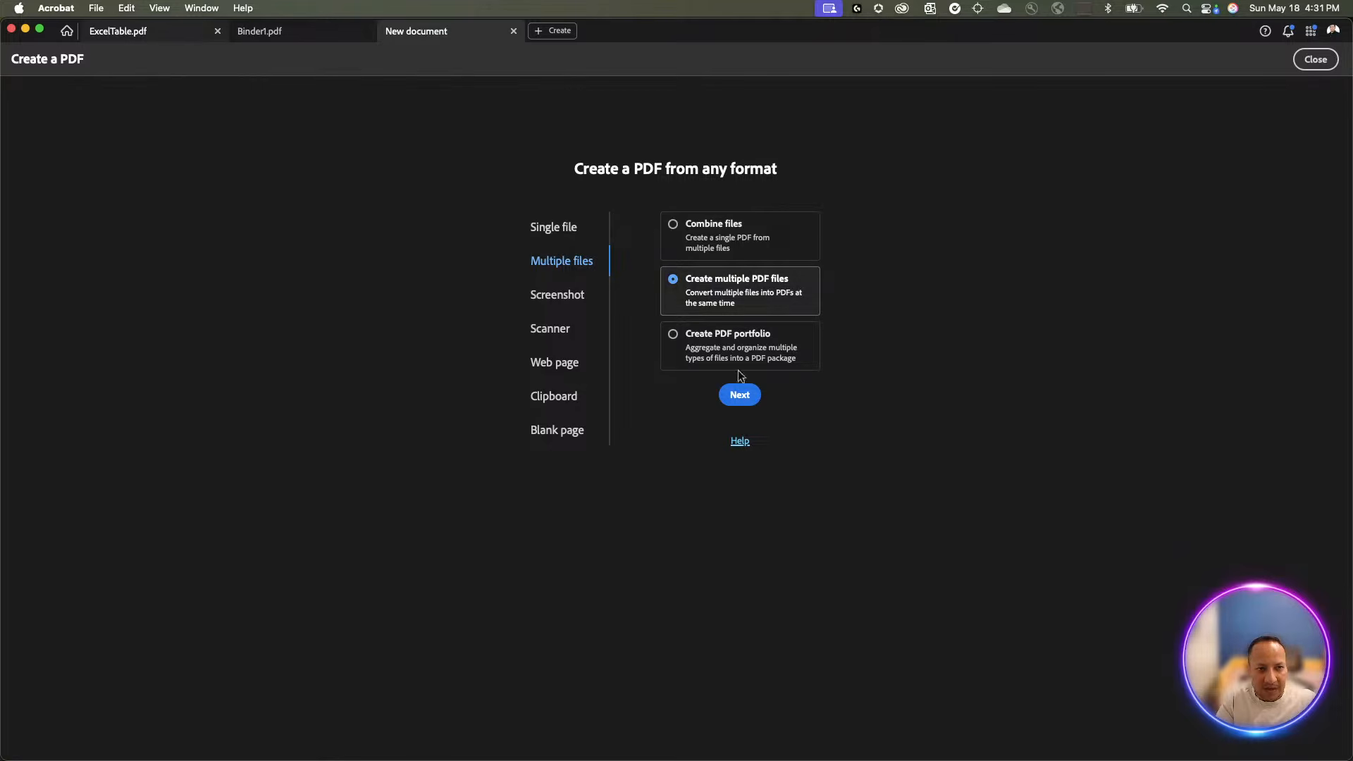
{"action": "left_click", "coordinate": [746, 396]}
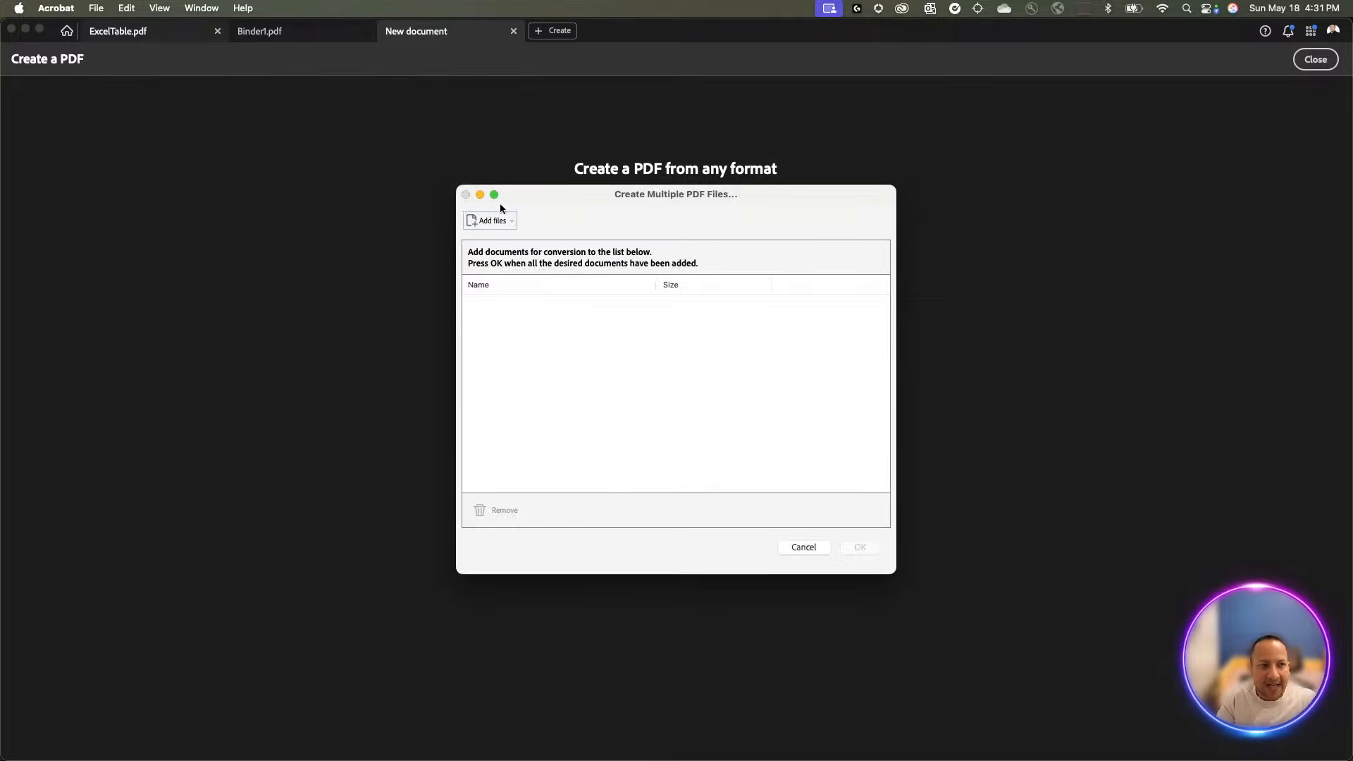
{"action": "left_click", "coordinate": [494, 221]}
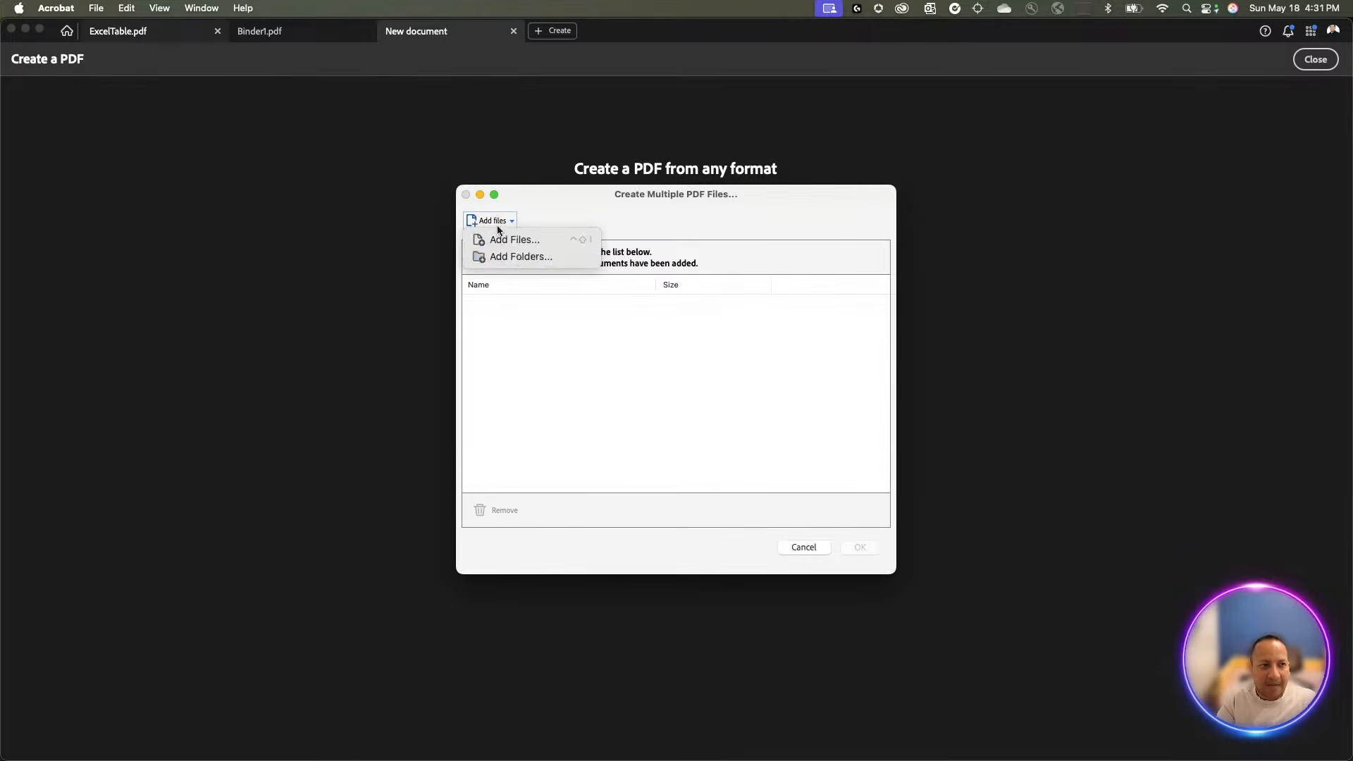
{"action": "left_click", "coordinate": [517, 256]}
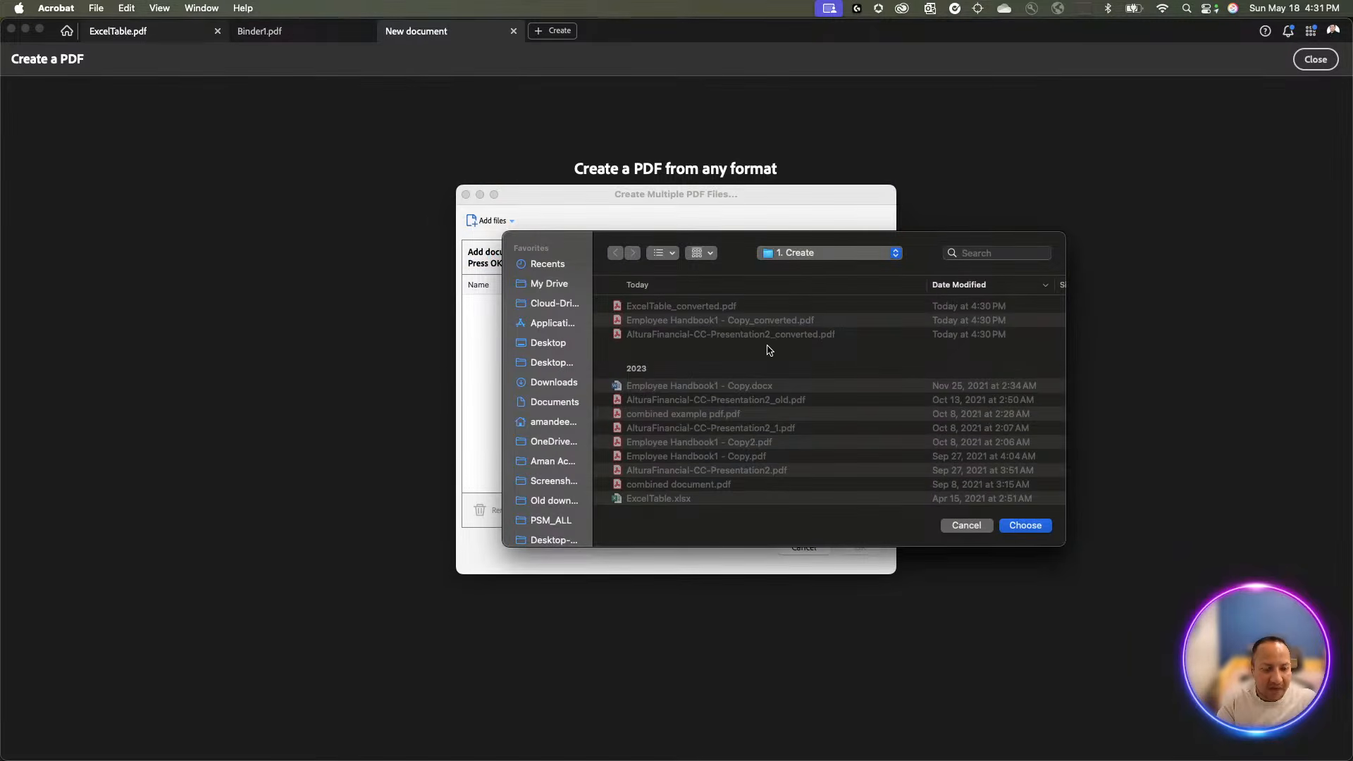
{"action": "left_click", "coordinate": [800, 257]}
{"action": "left_click", "coordinate": [804, 269]}
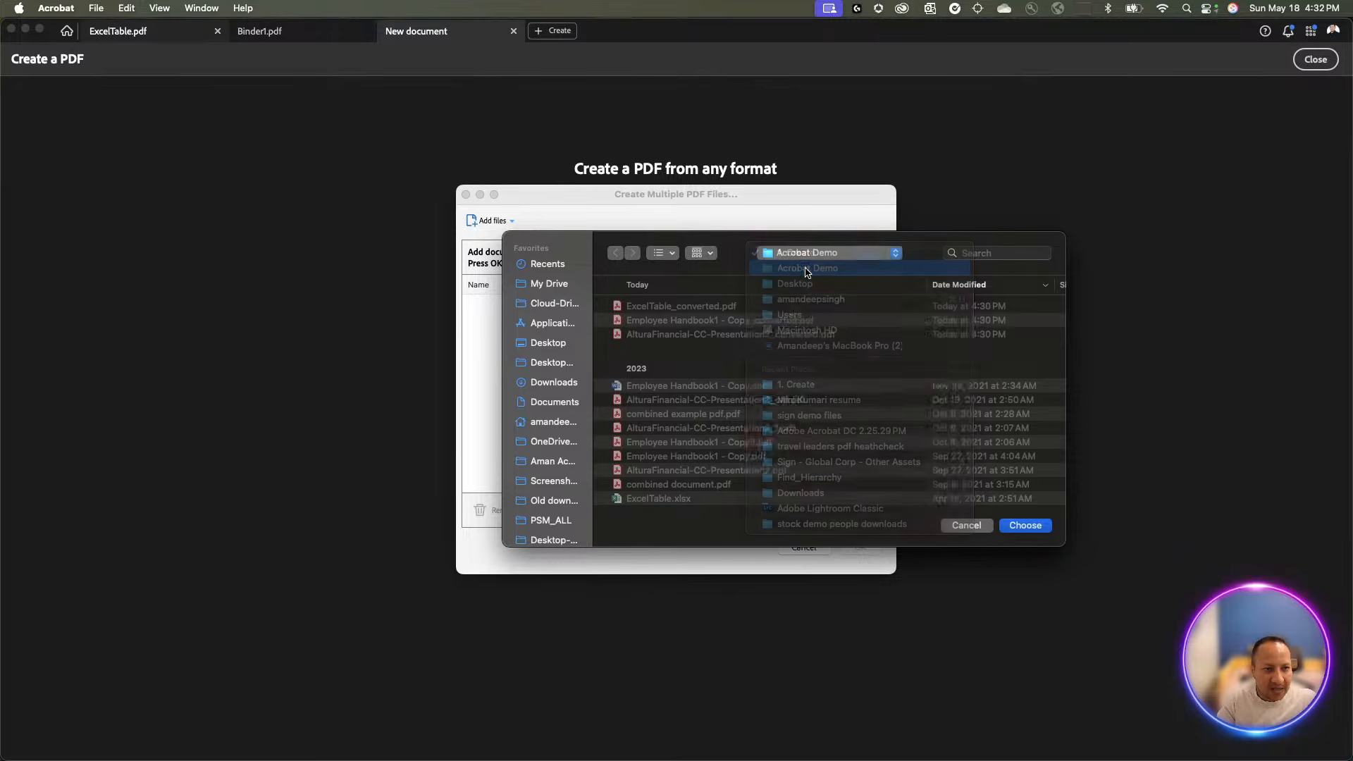
{"action": "double_click", "coordinate": [652, 307]}
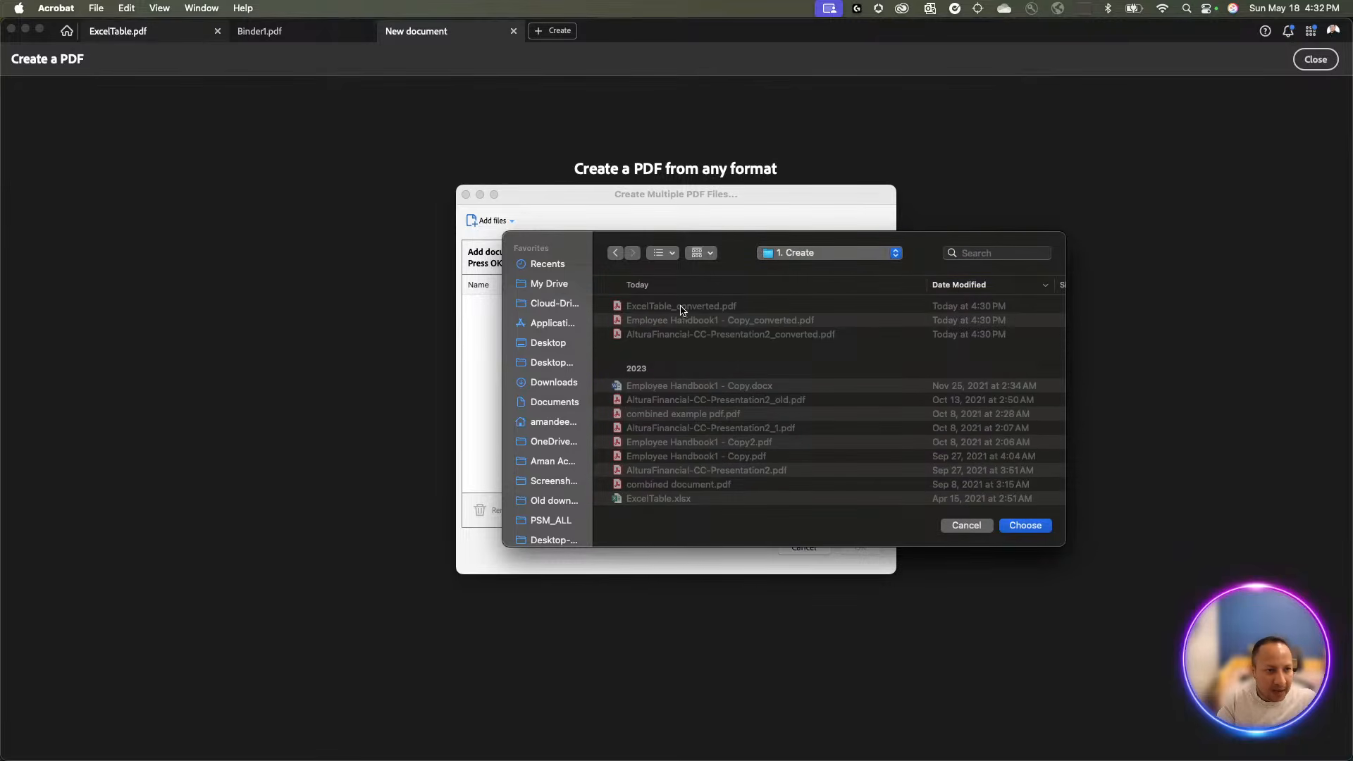
Browse to the Desktop for the folder to add, and check in Finder which parent folder contains source documents
{"action": "left_click", "coordinate": [811, 257]}
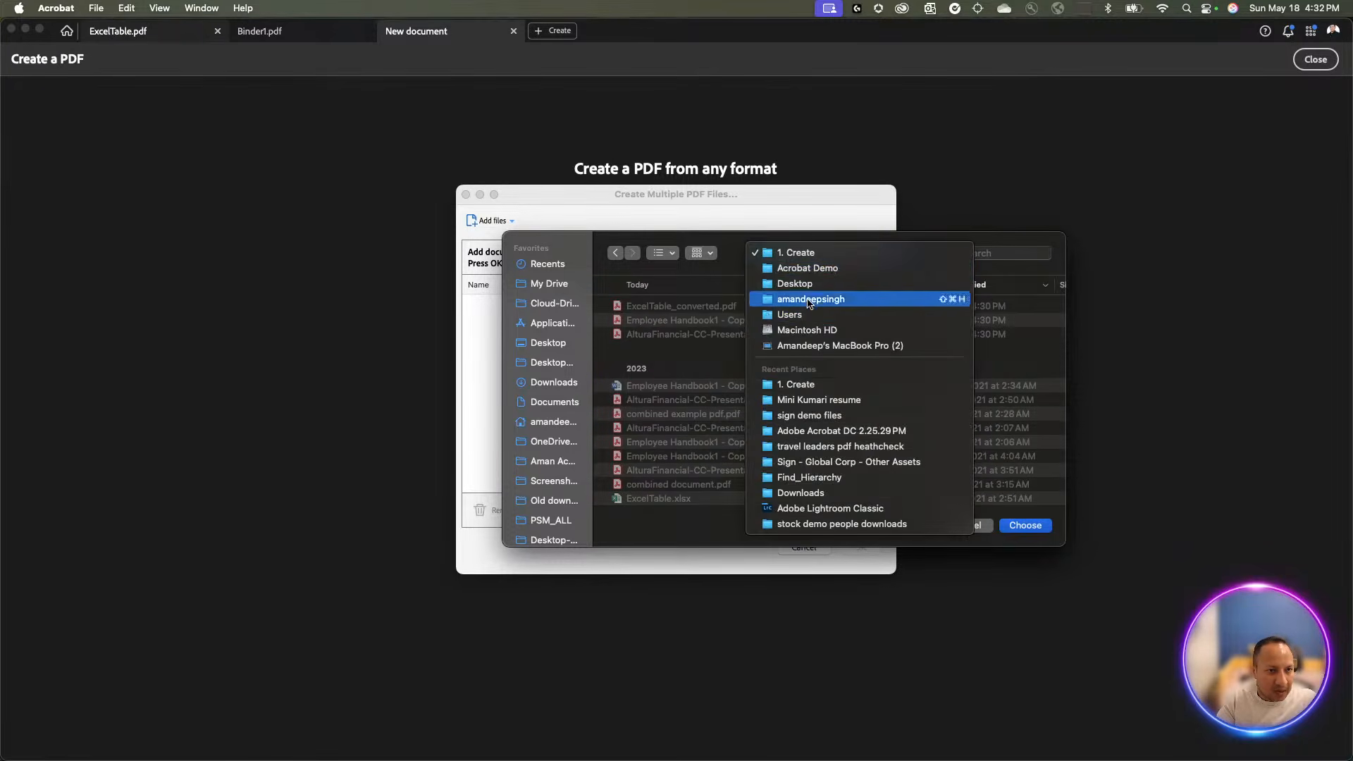
{"action": "left_click", "coordinate": [783, 283]}
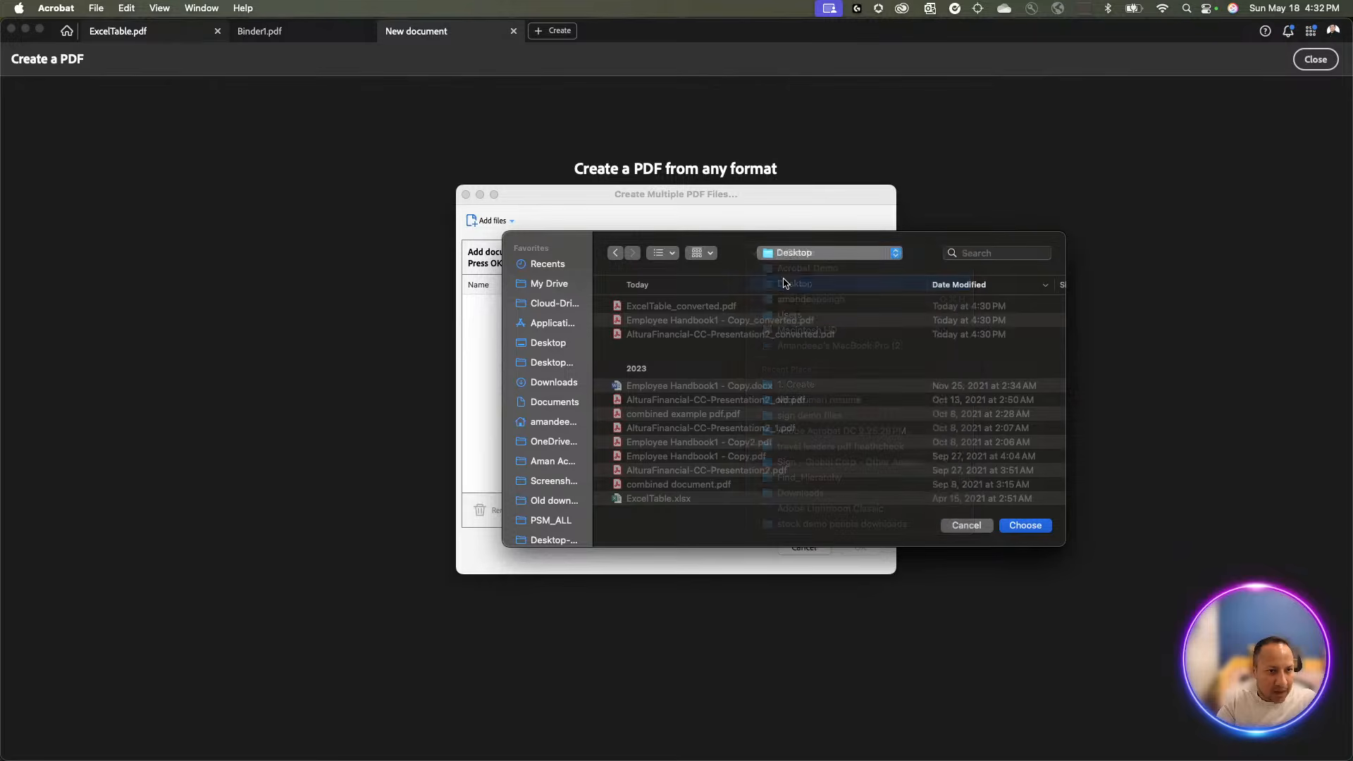
{"action": "key", "text": "super+Tab"}
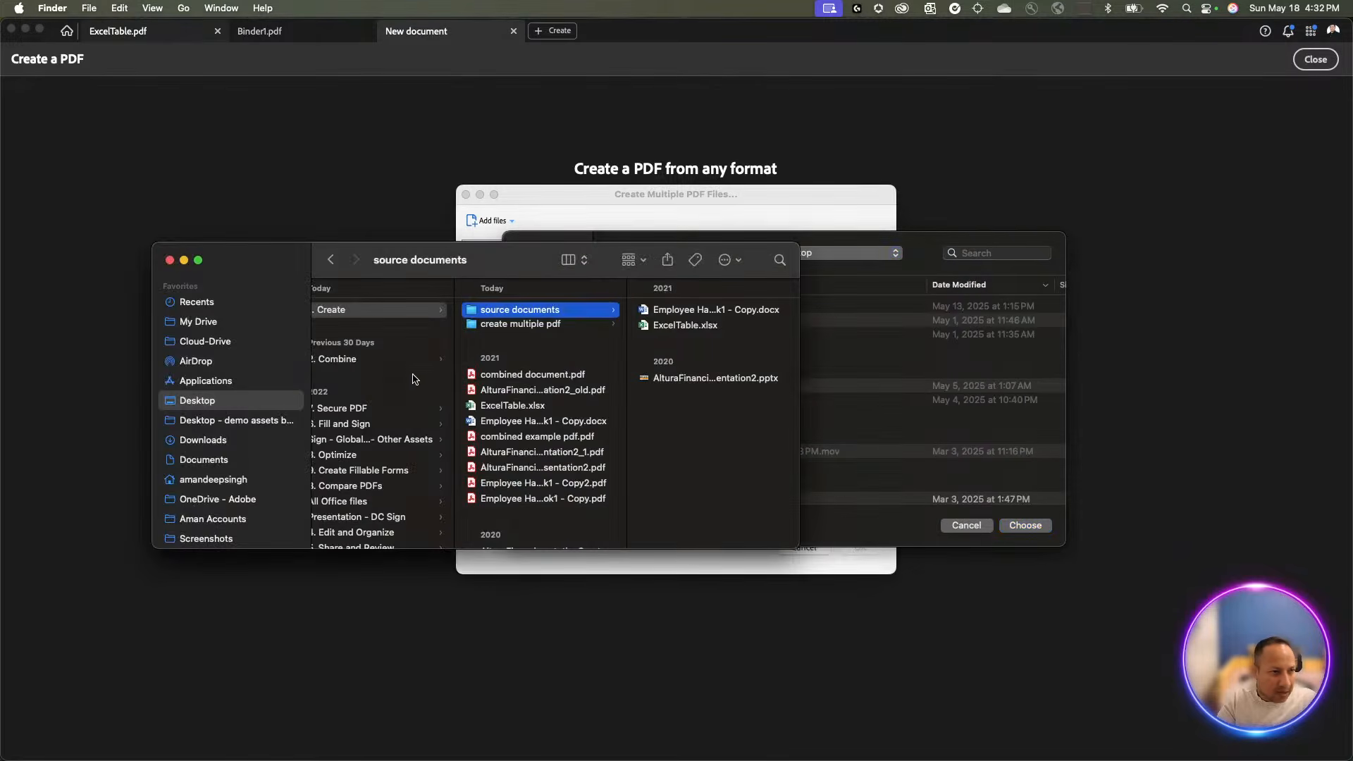
{"action": "scroll", "coordinate": [382, 343], "scroll_direction": "left", "scroll_amount": 5}
{"action": "scroll", "coordinate": [383, 343], "scroll_direction": "left", "scroll_amount": 5}
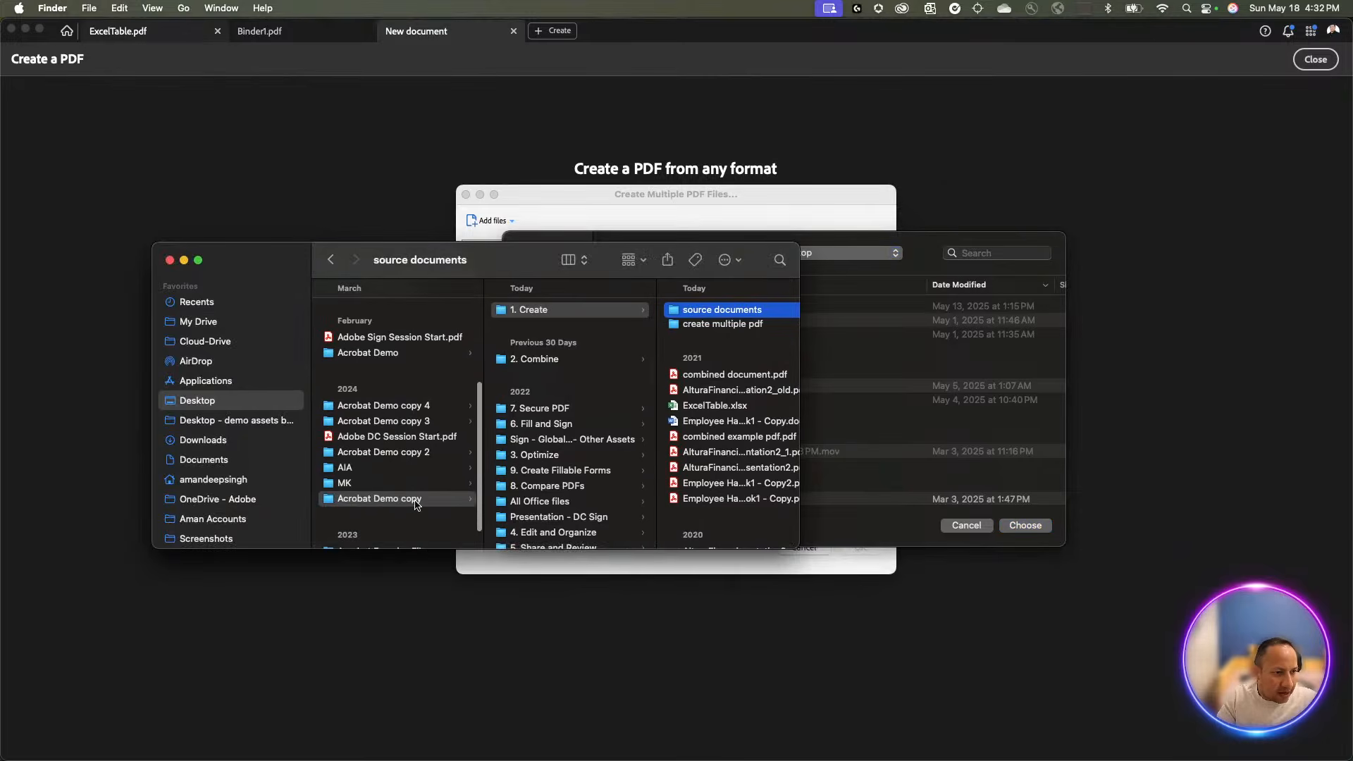
{"action": "key", "text": "super+Tab"}
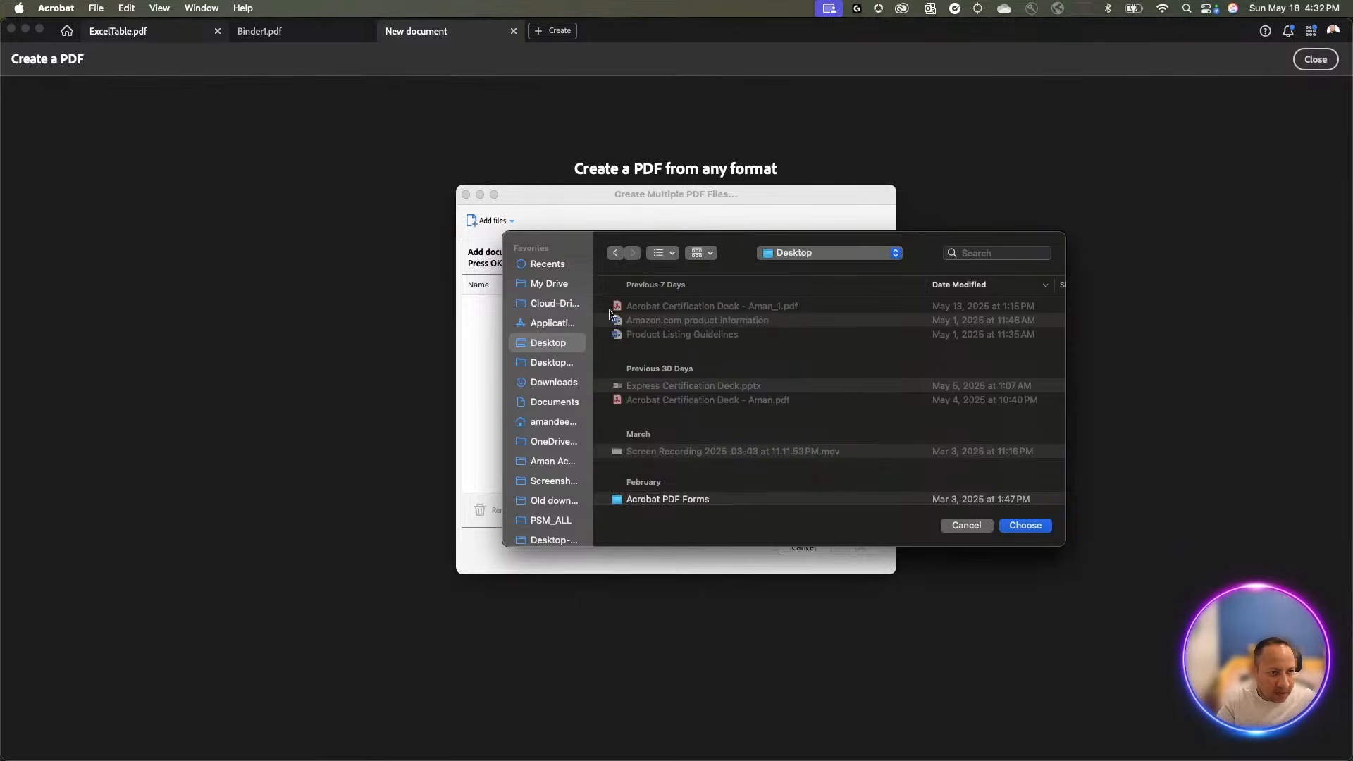
Add the source documents folder from Acrobat Demo copy > 1. Create to the conversion list
{"action": "left_click", "coordinate": [783, 256]}
{"action": "left_click", "coordinate": [719, 469]}
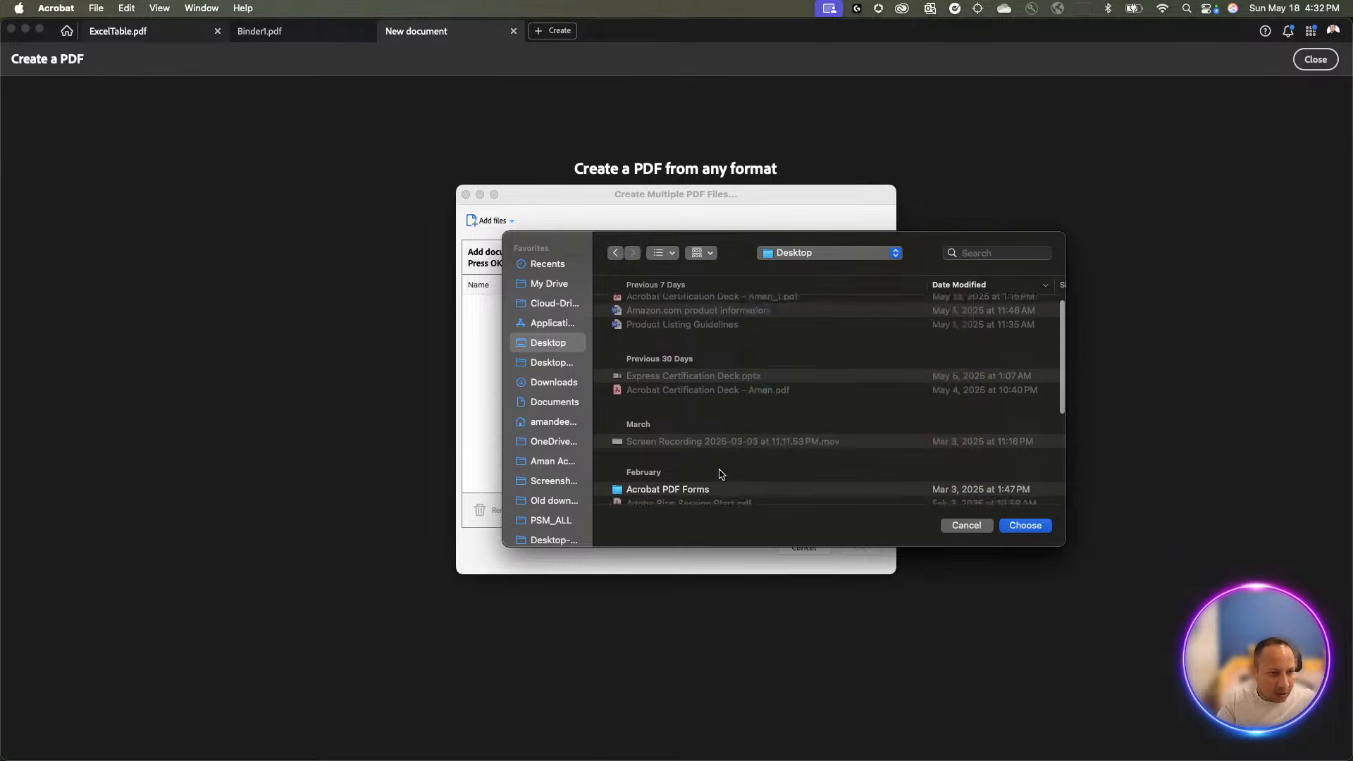
{"action": "scroll", "coordinate": [719, 472], "scroll_direction": "down", "scroll_amount": 5}
{"action": "scroll", "coordinate": [704, 453], "scroll_direction": "down", "scroll_amount": 3}
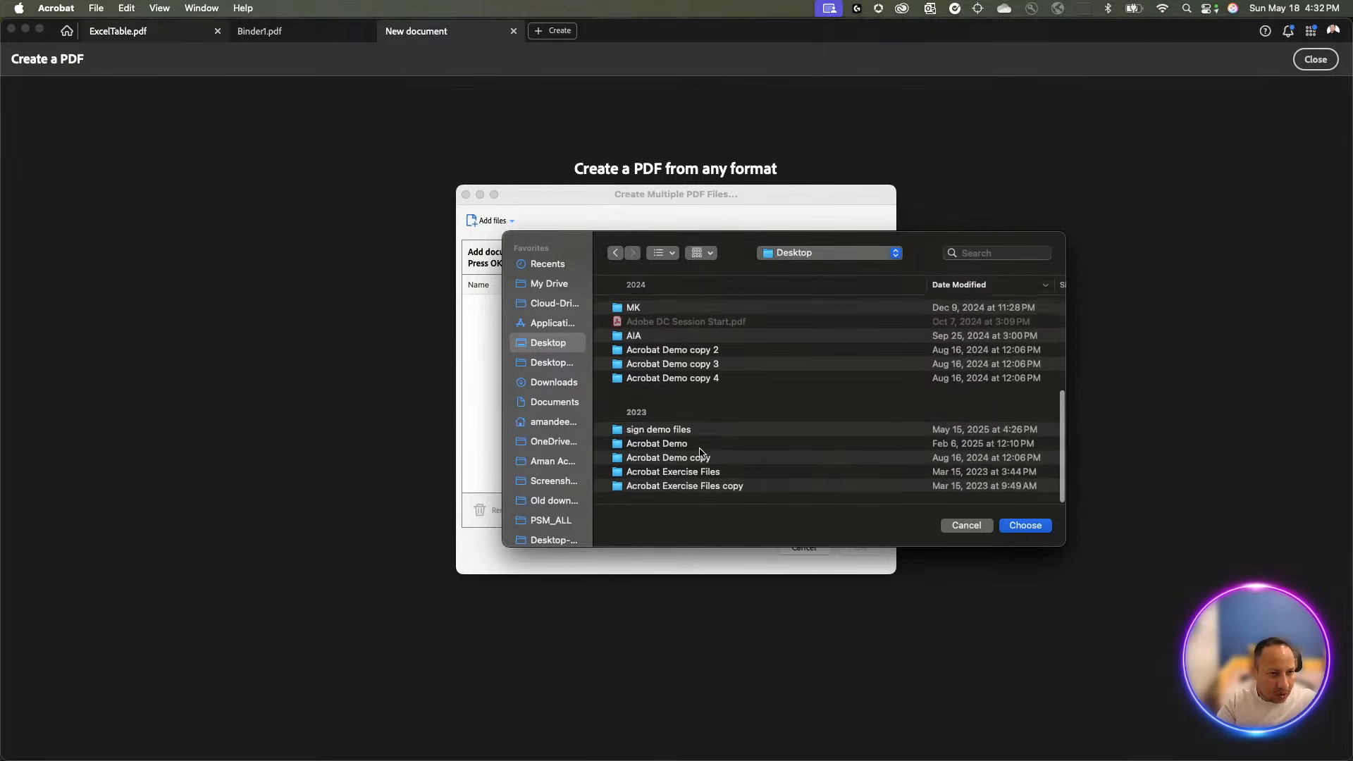
{"action": "left_click", "coordinate": [689, 465]}
{"action": "double_click", "coordinate": [690, 465]}
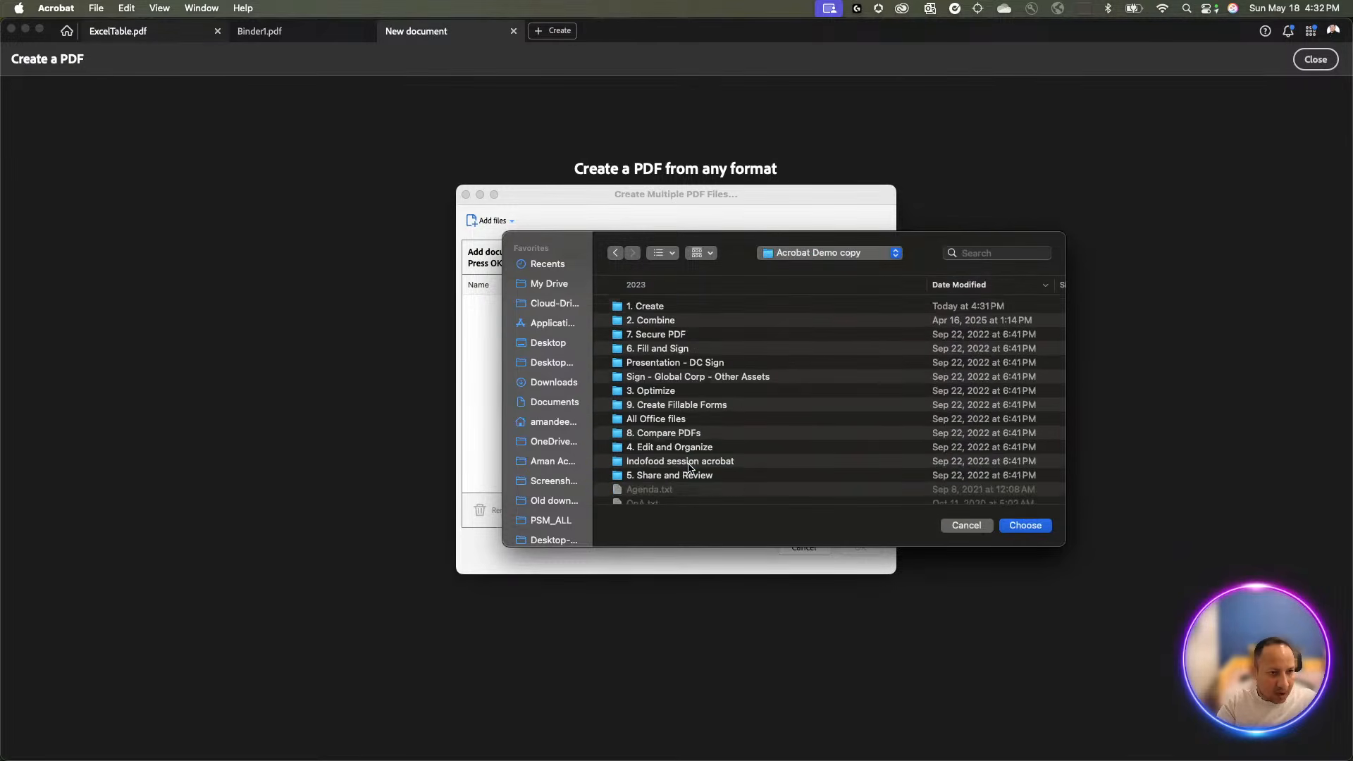
{"action": "double_click", "coordinate": [675, 309]}
{"action": "left_click", "coordinate": [686, 308]}
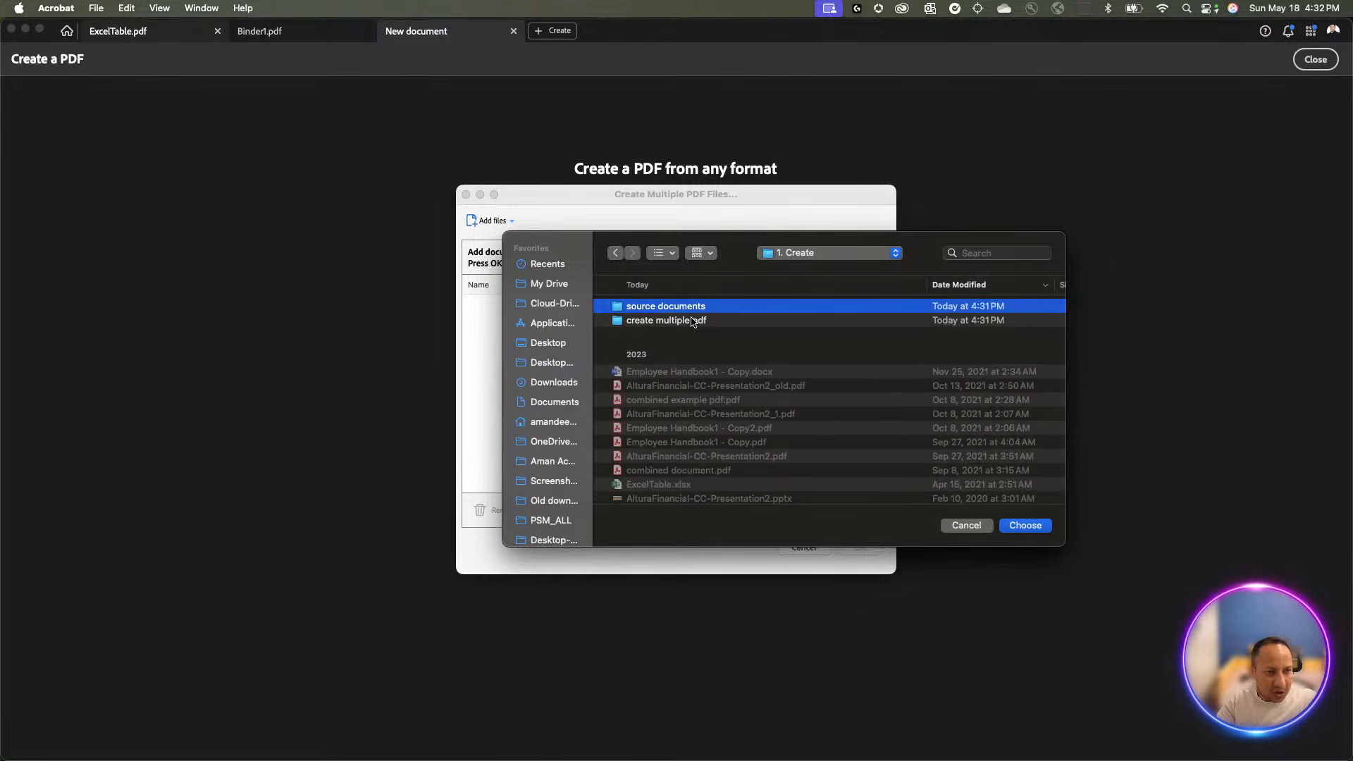
{"action": "left_click", "coordinate": [1032, 526]}
Accept the conversion list and set the output naming to add "_converted" after the original file names
{"action": "left_click", "coordinate": [861, 547]}
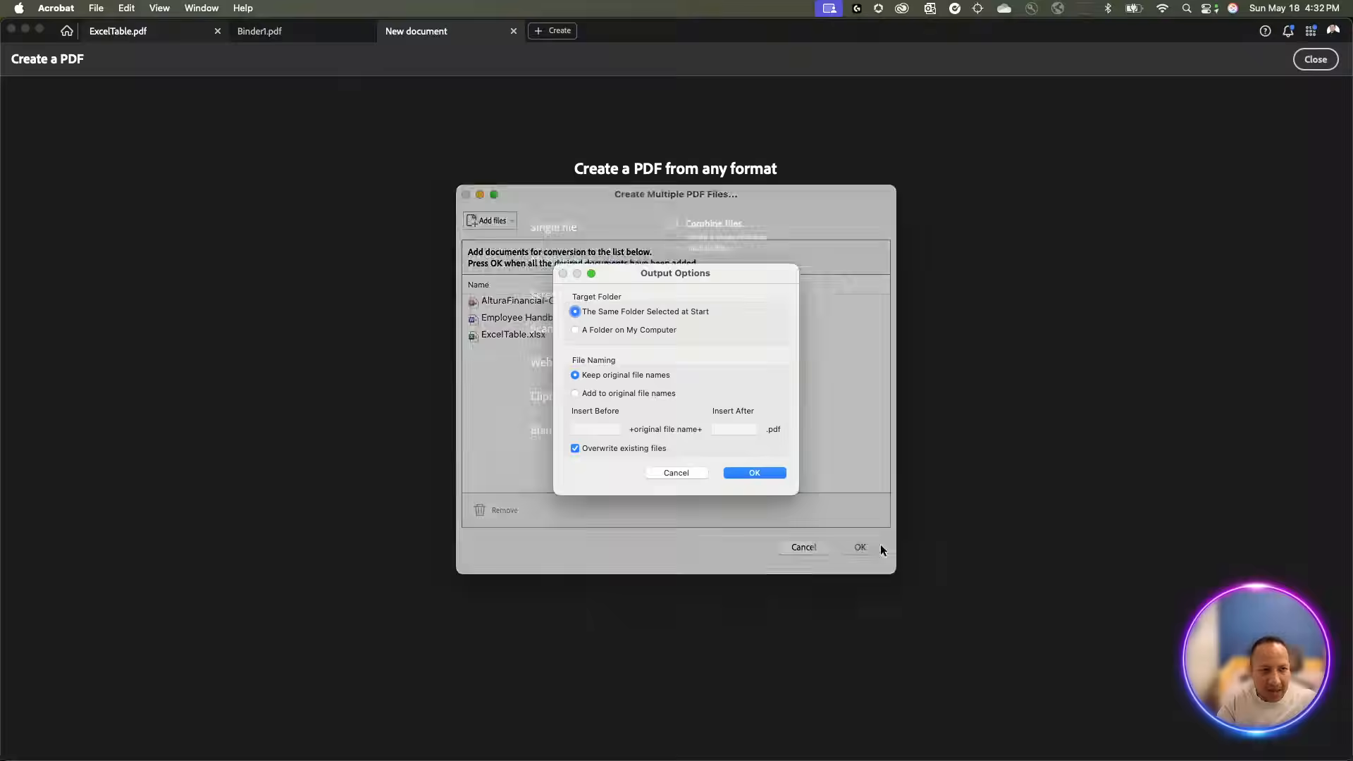
{"action": "left_click", "coordinate": [644, 395]}
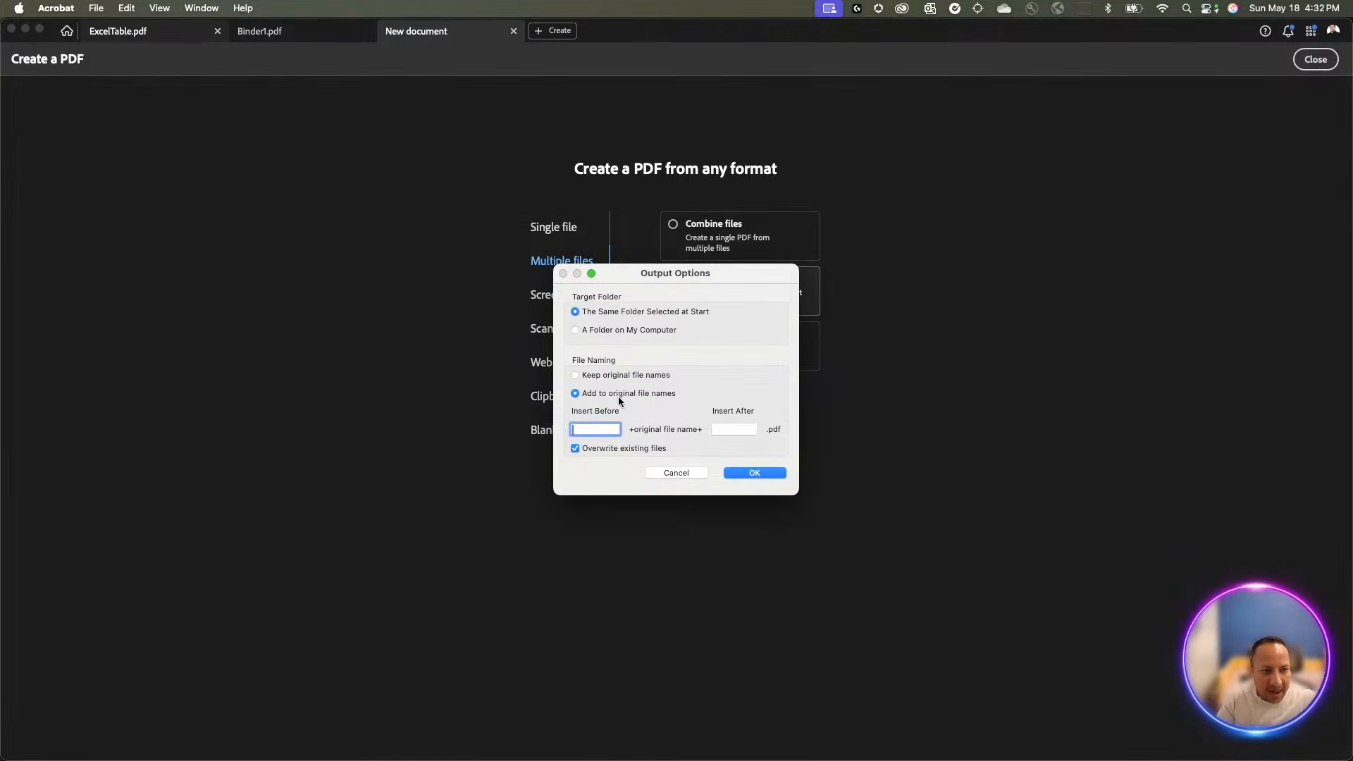
{"action": "left_click", "coordinate": [724, 430]}
{"action": "type", "text": "_con"}
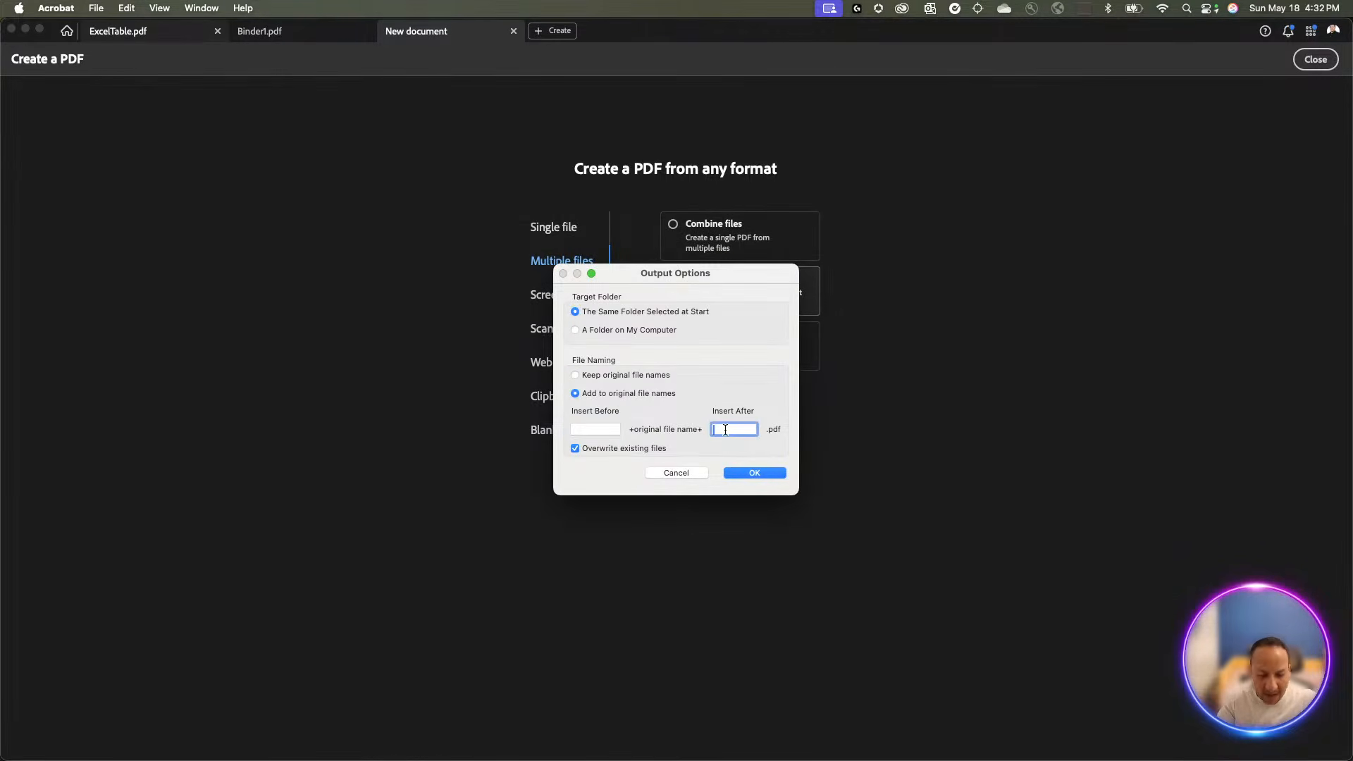
{"action": "type", "text": "verted"}
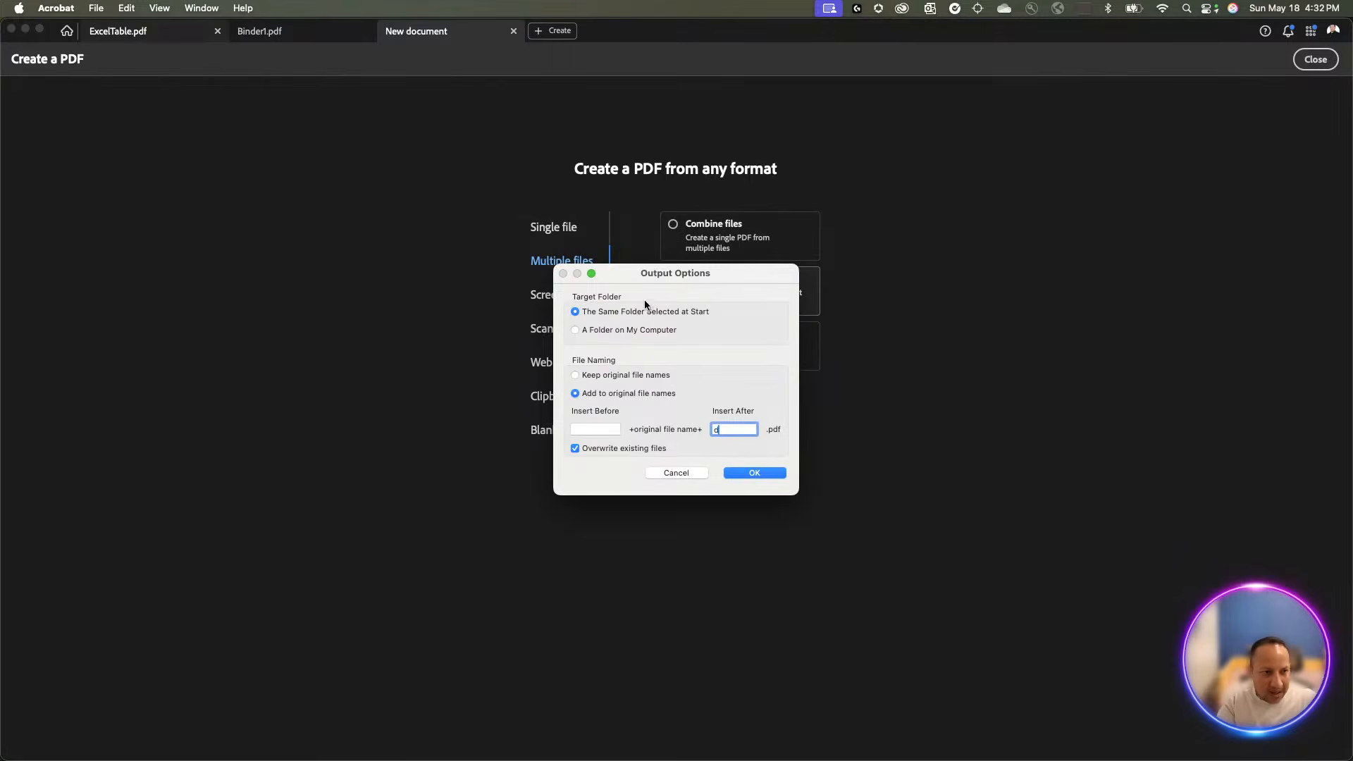
Set the output location to a folder on the computer, choosing create multiple pdf inside 1. Create
{"action": "left_click", "coordinate": [631, 330]}
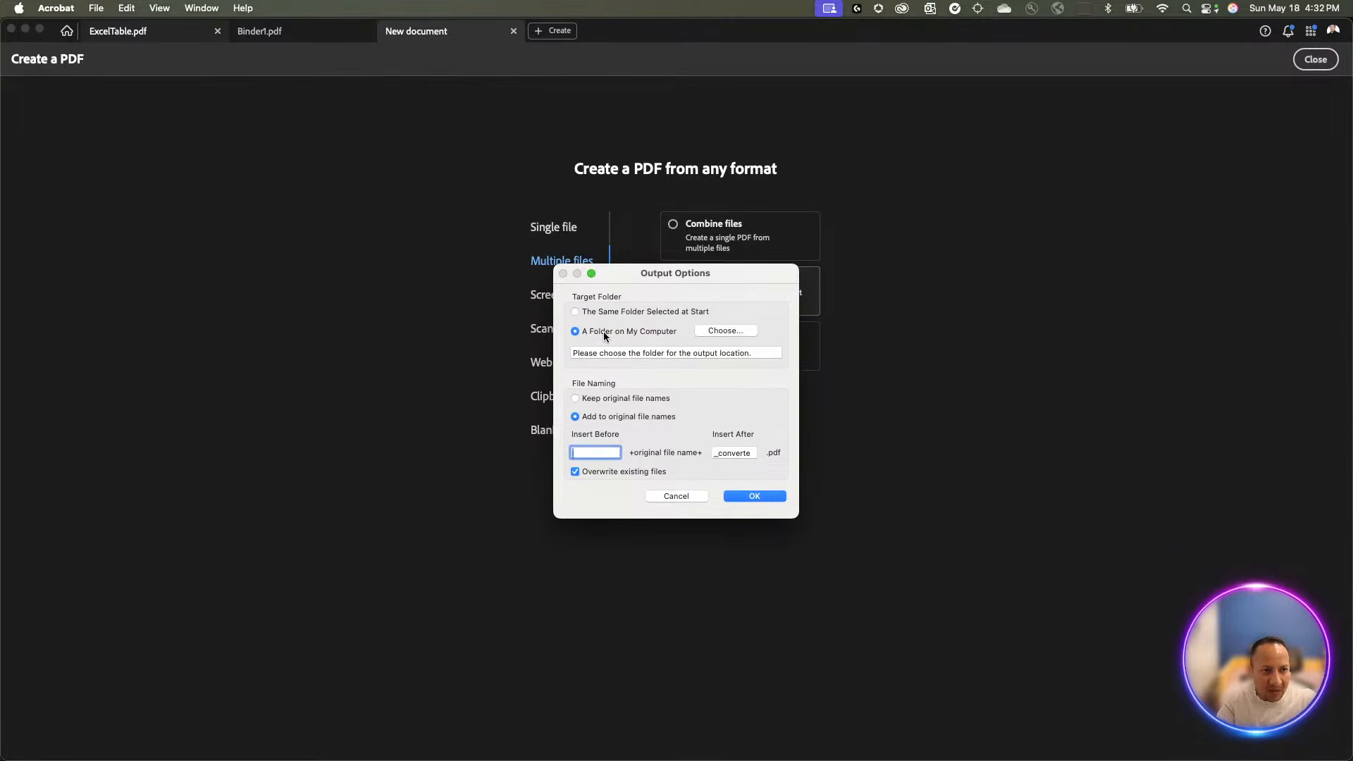
{"action": "left_click", "coordinate": [721, 331]}
{"action": "left_click", "coordinate": [765, 400]}
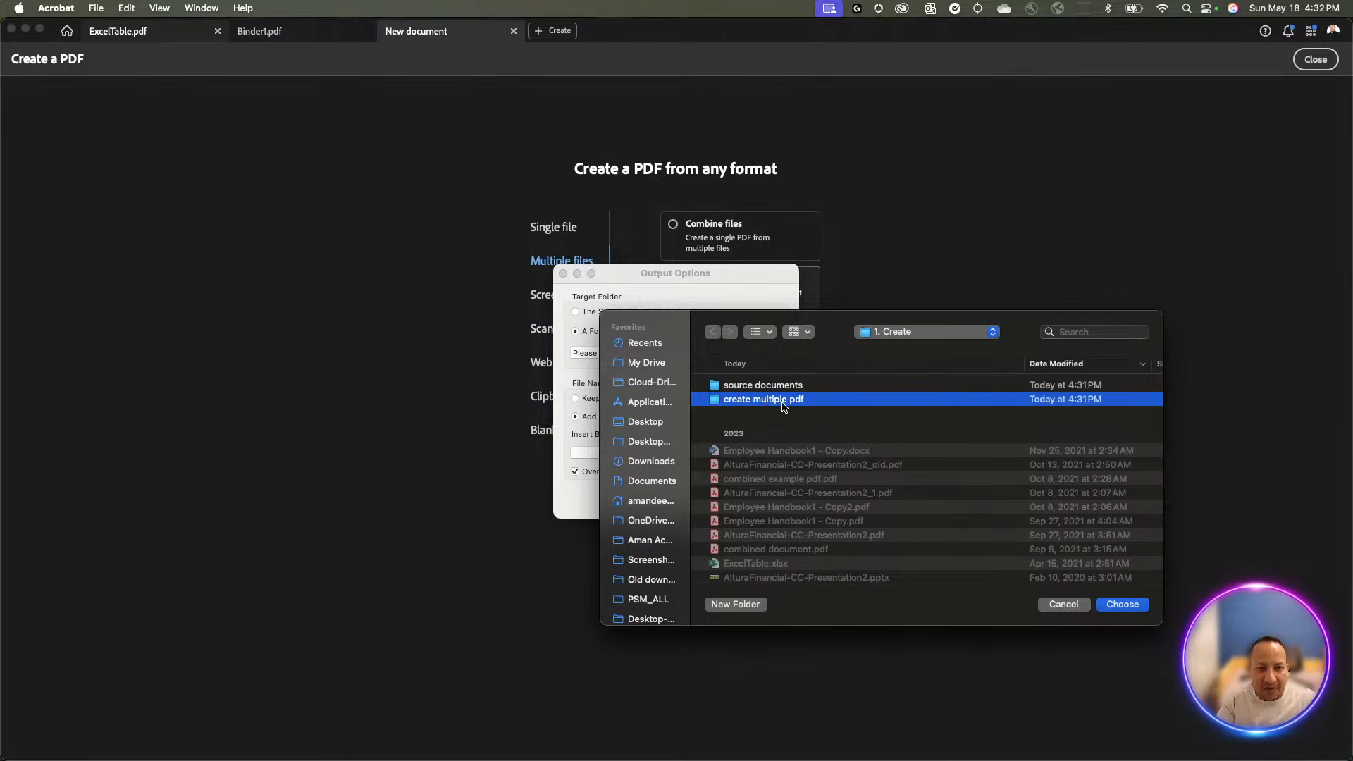
{"action": "left_click", "coordinate": [1133, 606]}
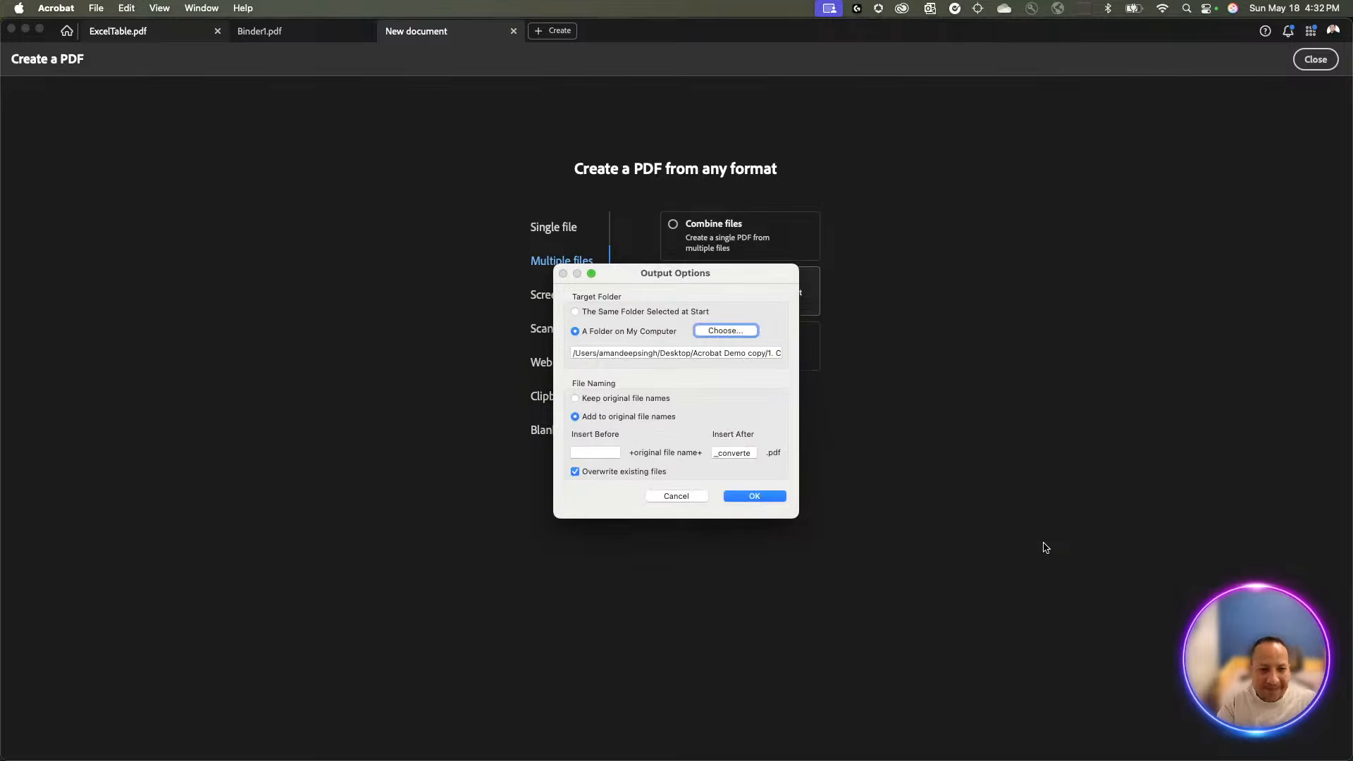
Run the batch conversion with the chosen output options, and open the create multiple pdf folder in Finder
{"action": "left_click", "coordinate": [769, 496]}
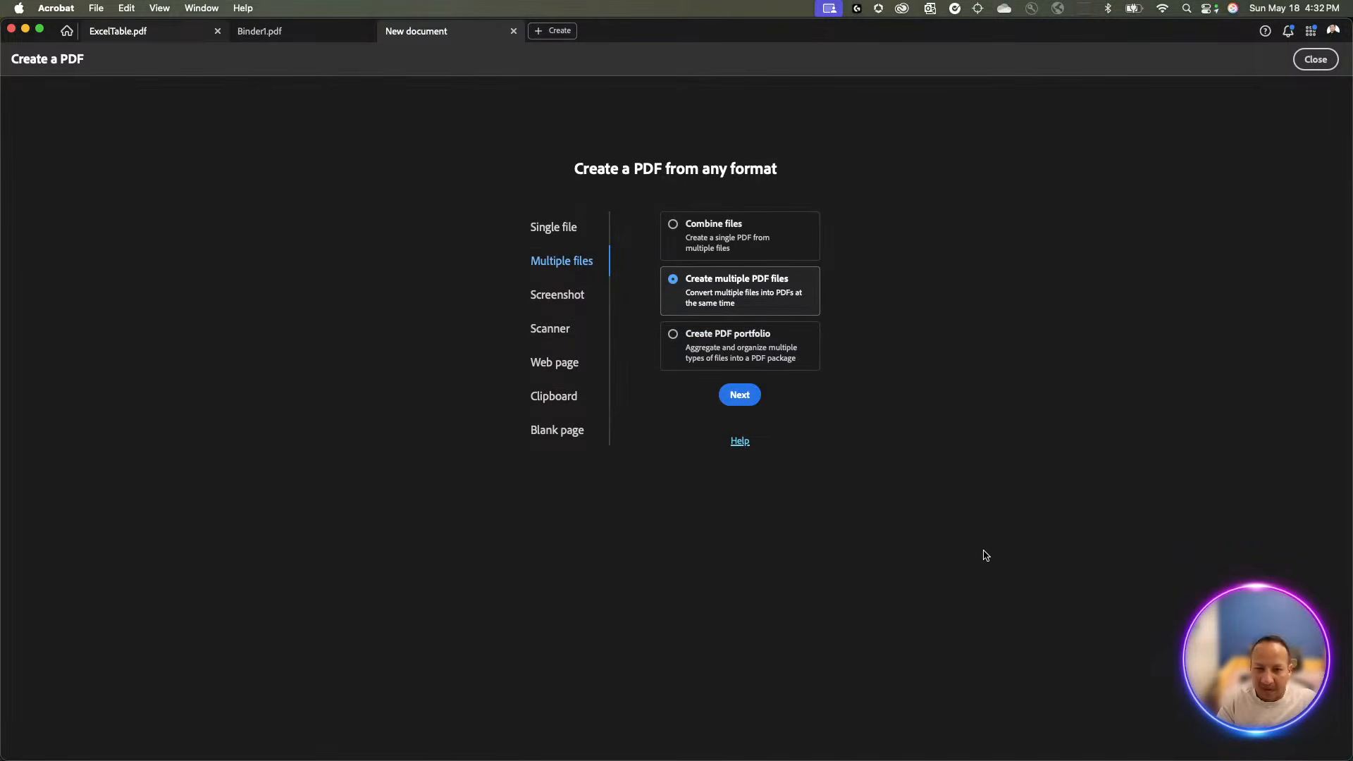
{"action": "key", "text": "super+Tab"}
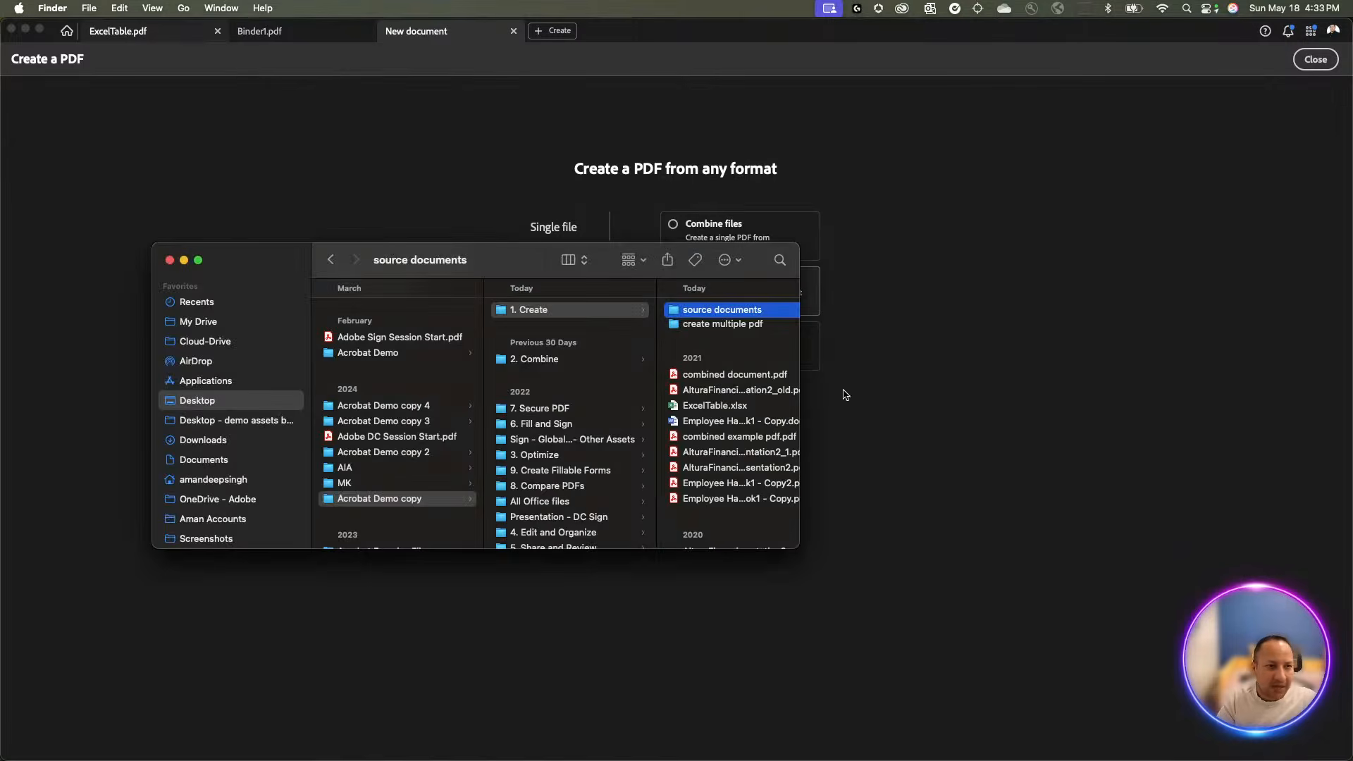
{"action": "scroll", "coordinate": [742, 322], "scroll_direction": "right", "scroll_amount": 3}
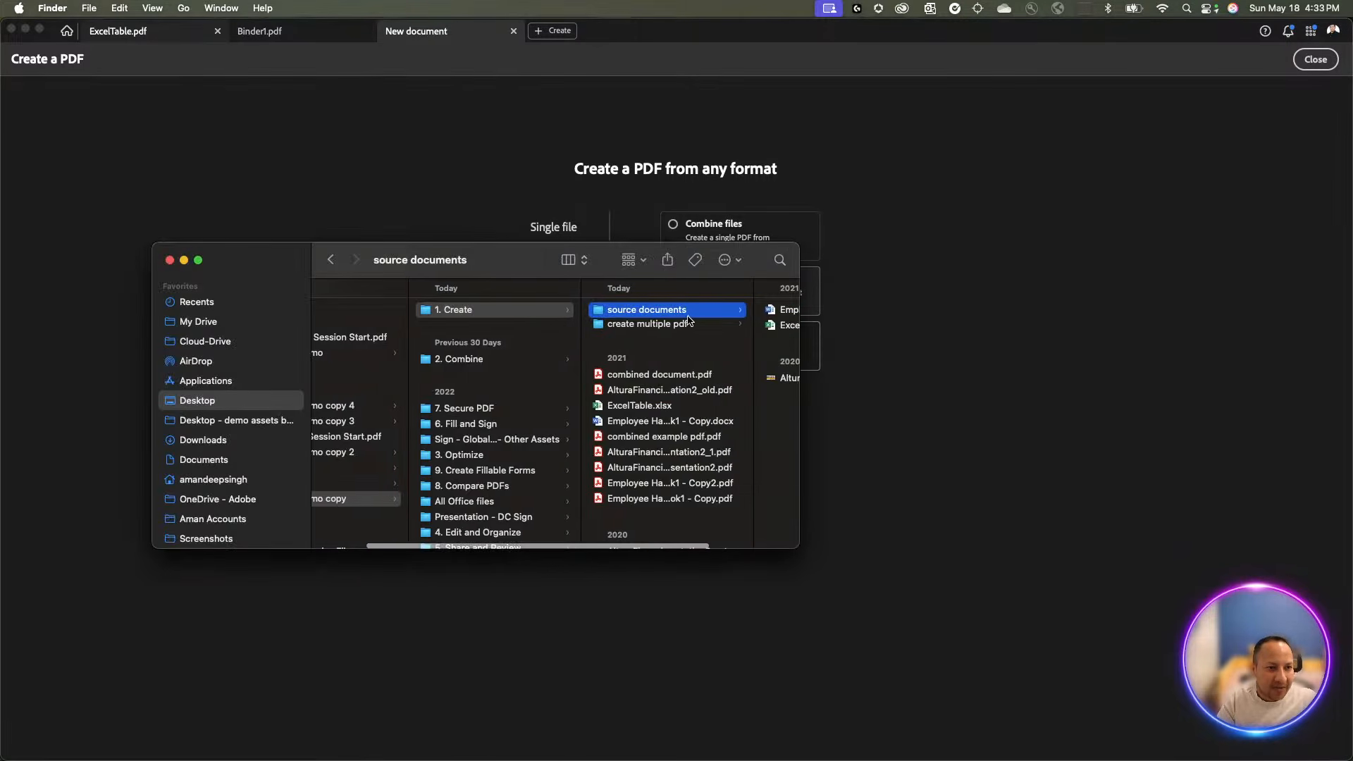
{"action": "scroll", "coordinate": [689, 322], "scroll_direction": "right", "scroll_amount": 2}
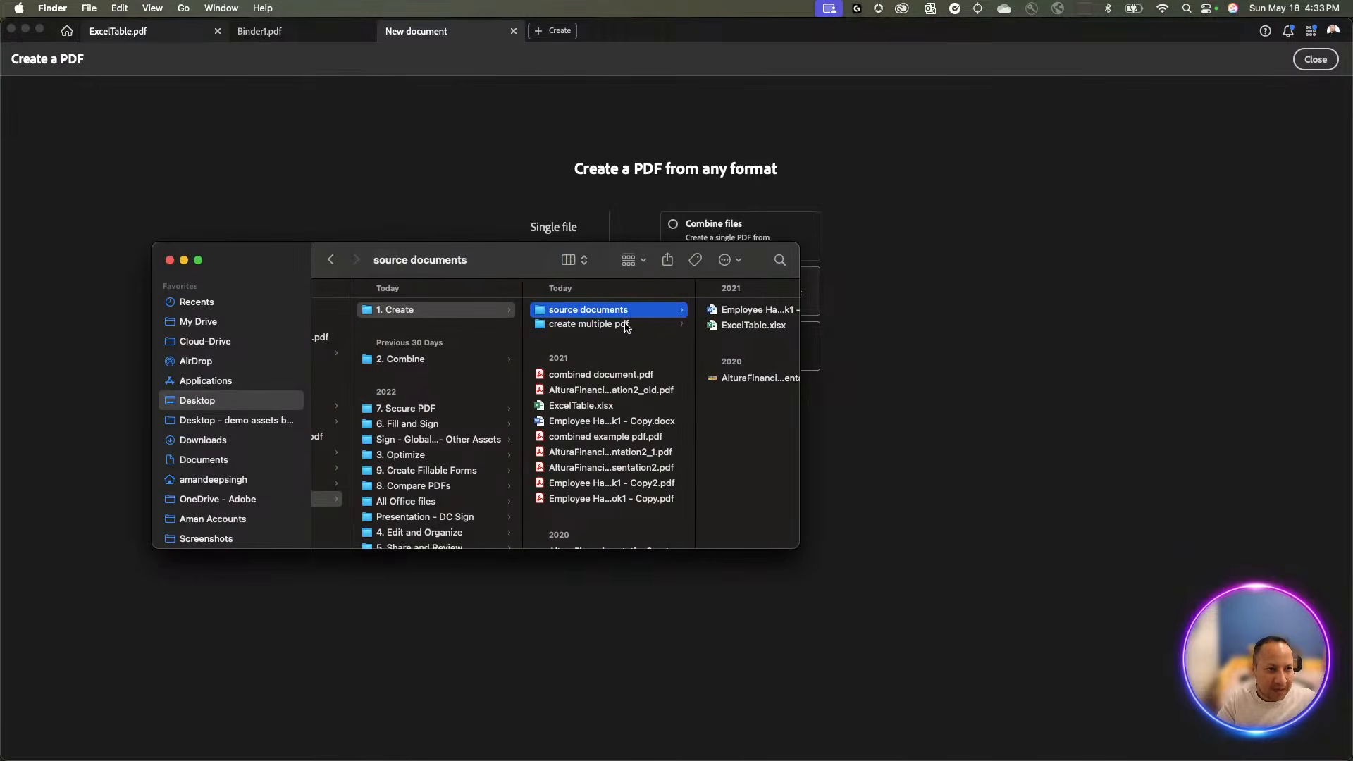
{"action": "left_click", "coordinate": [627, 326]}
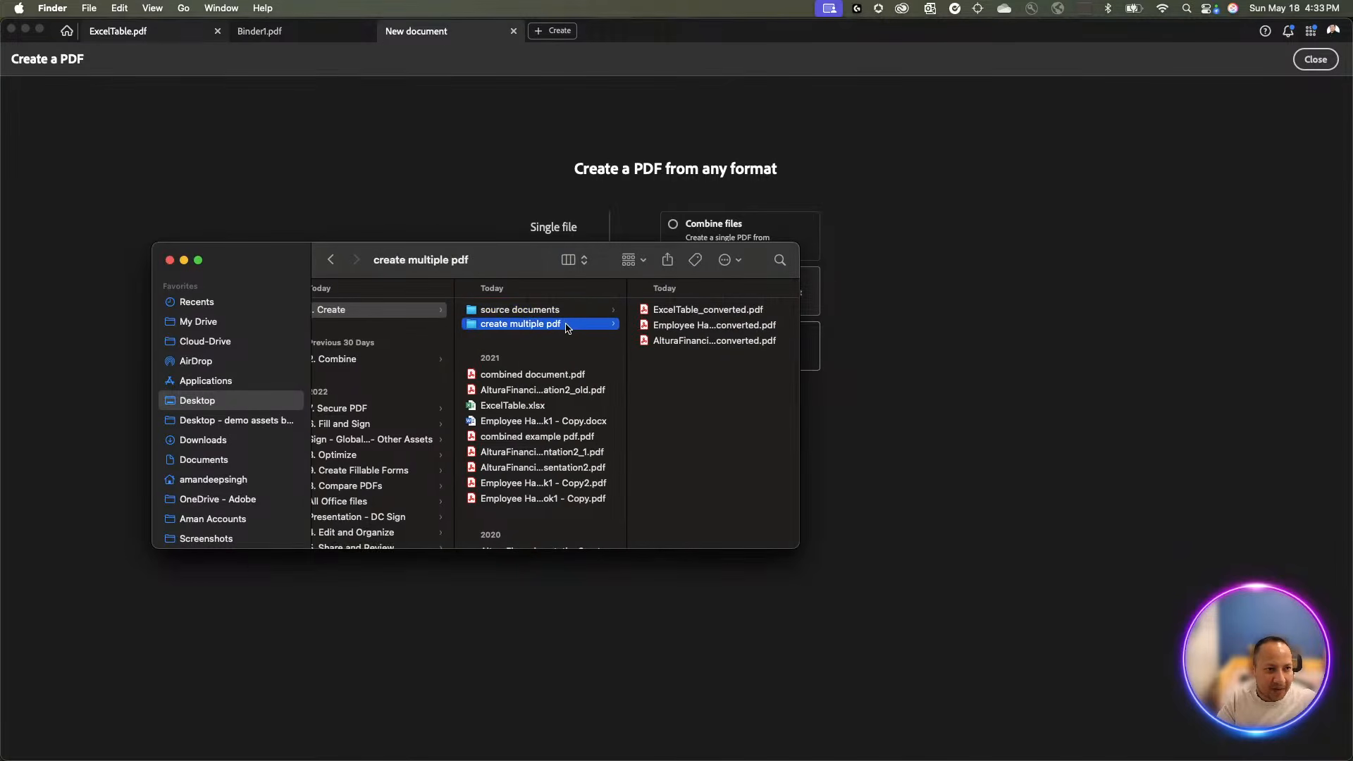
Preview each converted PDF in the create multiple pdf folder, and open AlturaFinancial-CC-Presentation2_converted.pdf in Acrobat
{"action": "left_click", "coordinate": [684, 312]}
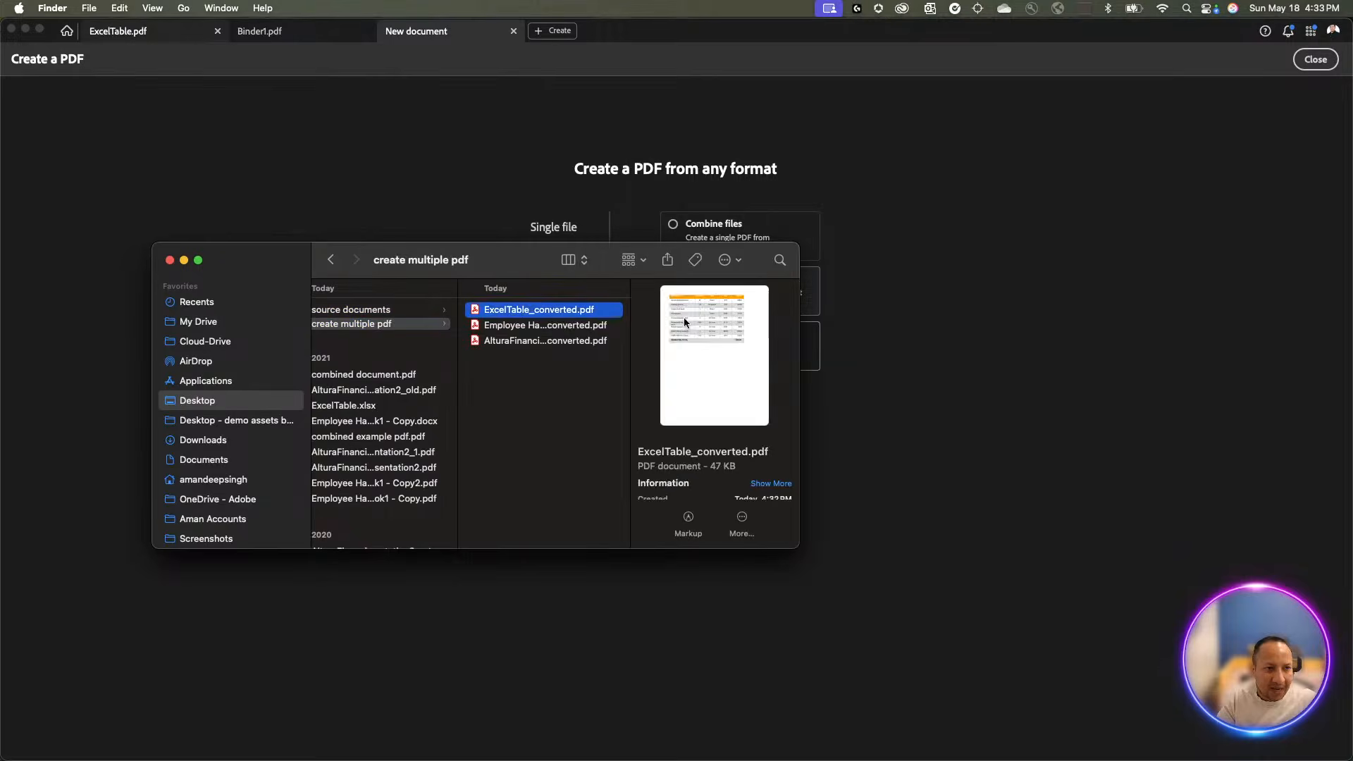
{"action": "left_click", "coordinate": [596, 324]}
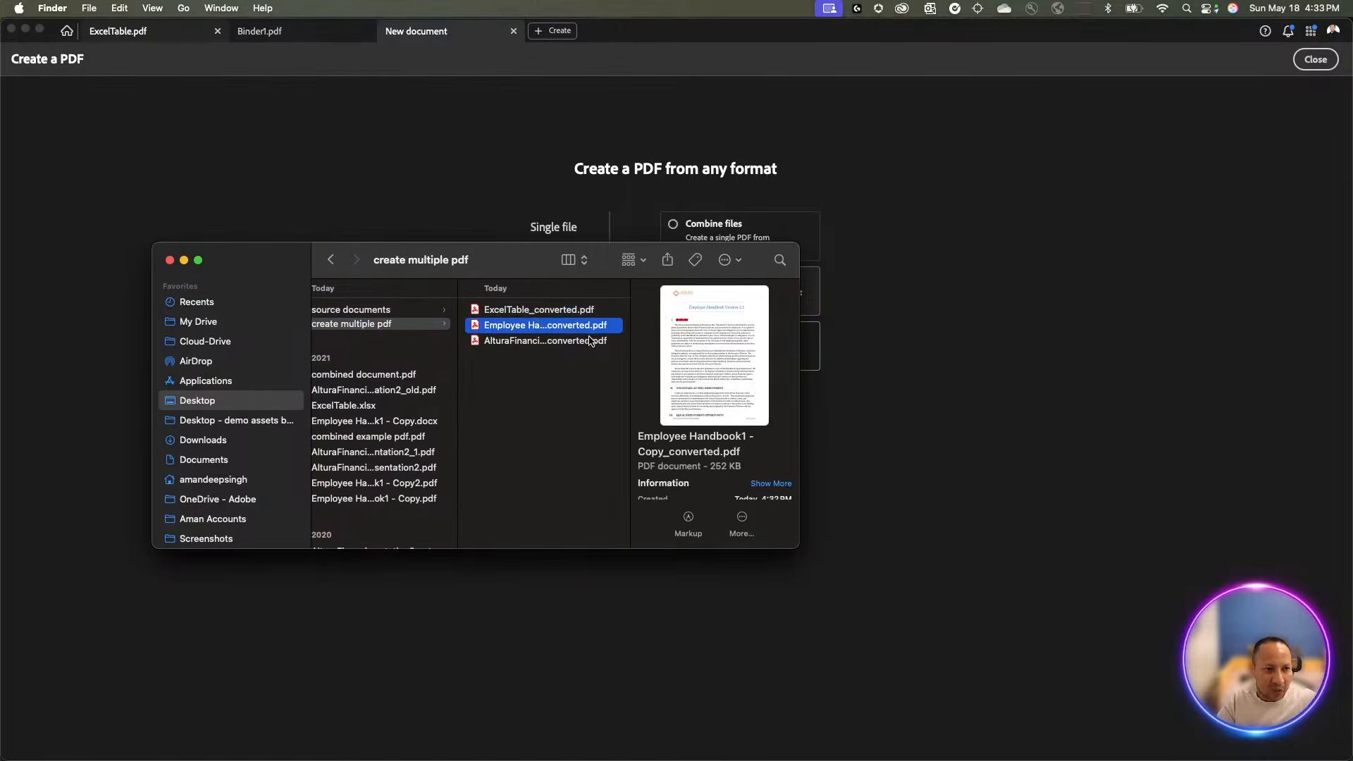
{"action": "left_click", "coordinate": [591, 341]}
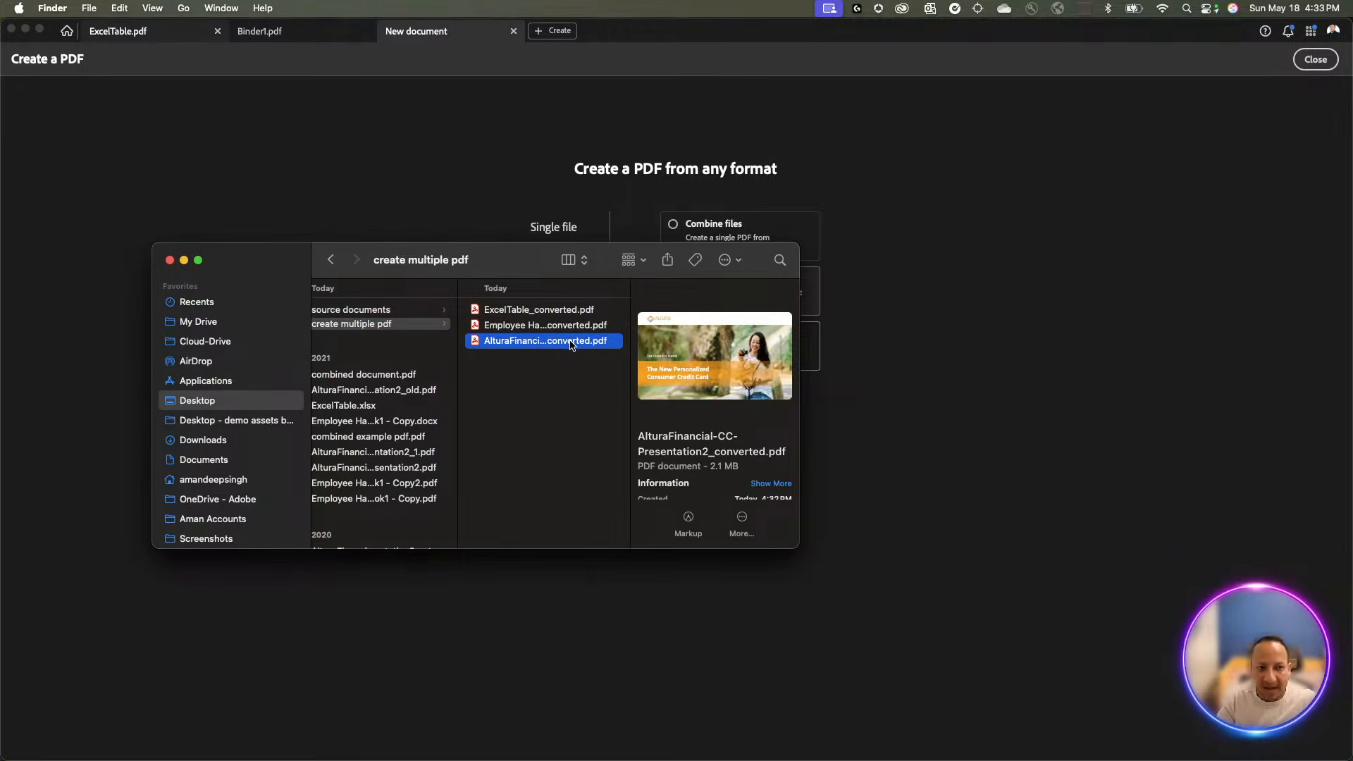
{"action": "double_click", "coordinate": [571, 341]}
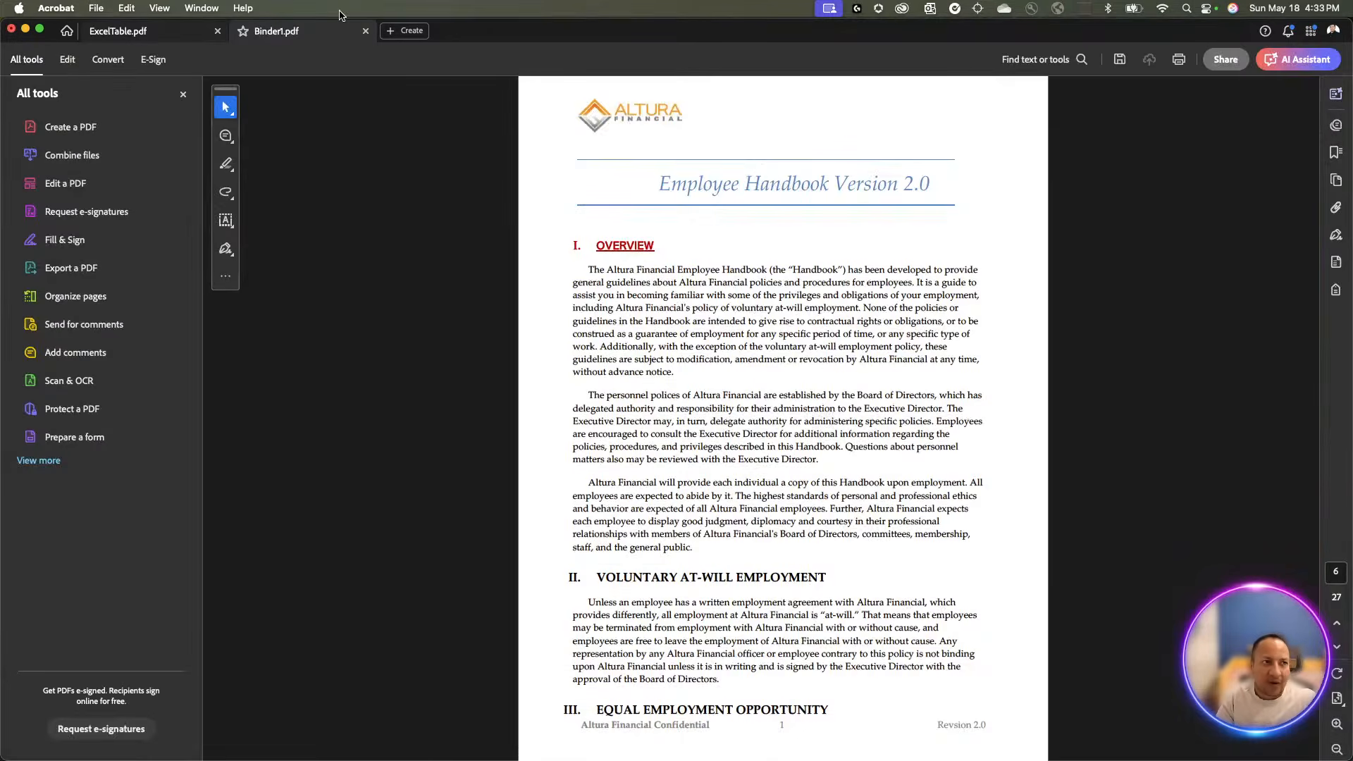
Close Binder1.pdf and ExcelTable.pdf without saving their changes
{"action": "left_click", "coordinate": [394, 33]}
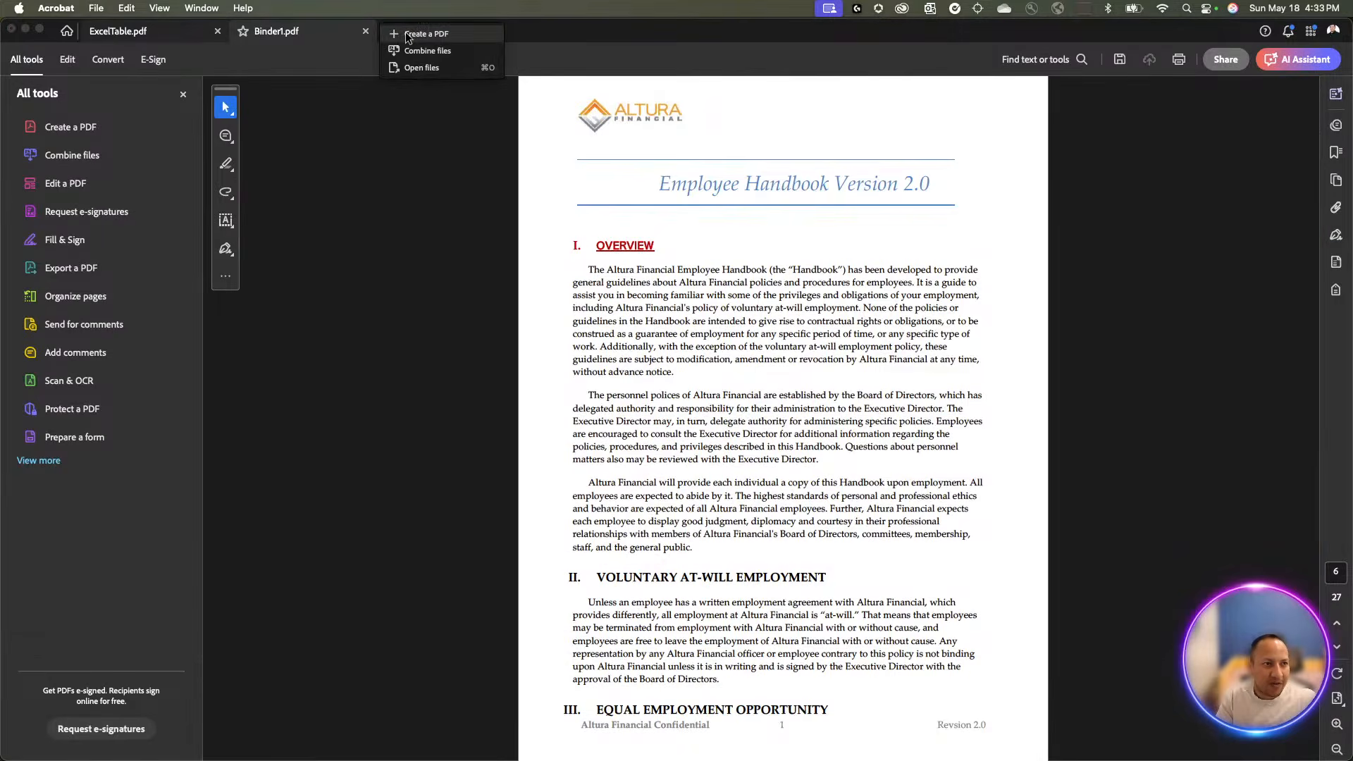
{"action": "left_click", "coordinate": [365, 31]}
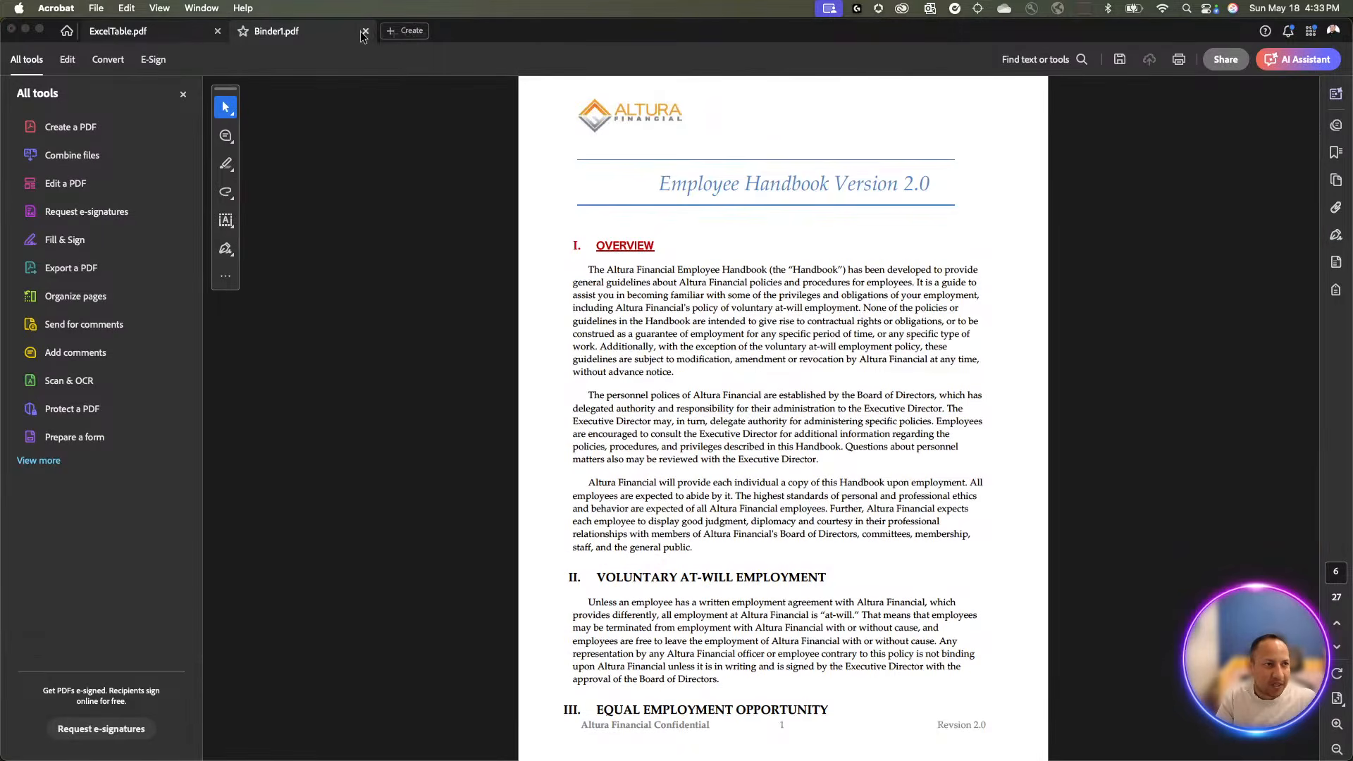
{"action": "left_click", "coordinate": [365, 31]}
{"action": "left_click", "coordinate": [652, 323]}
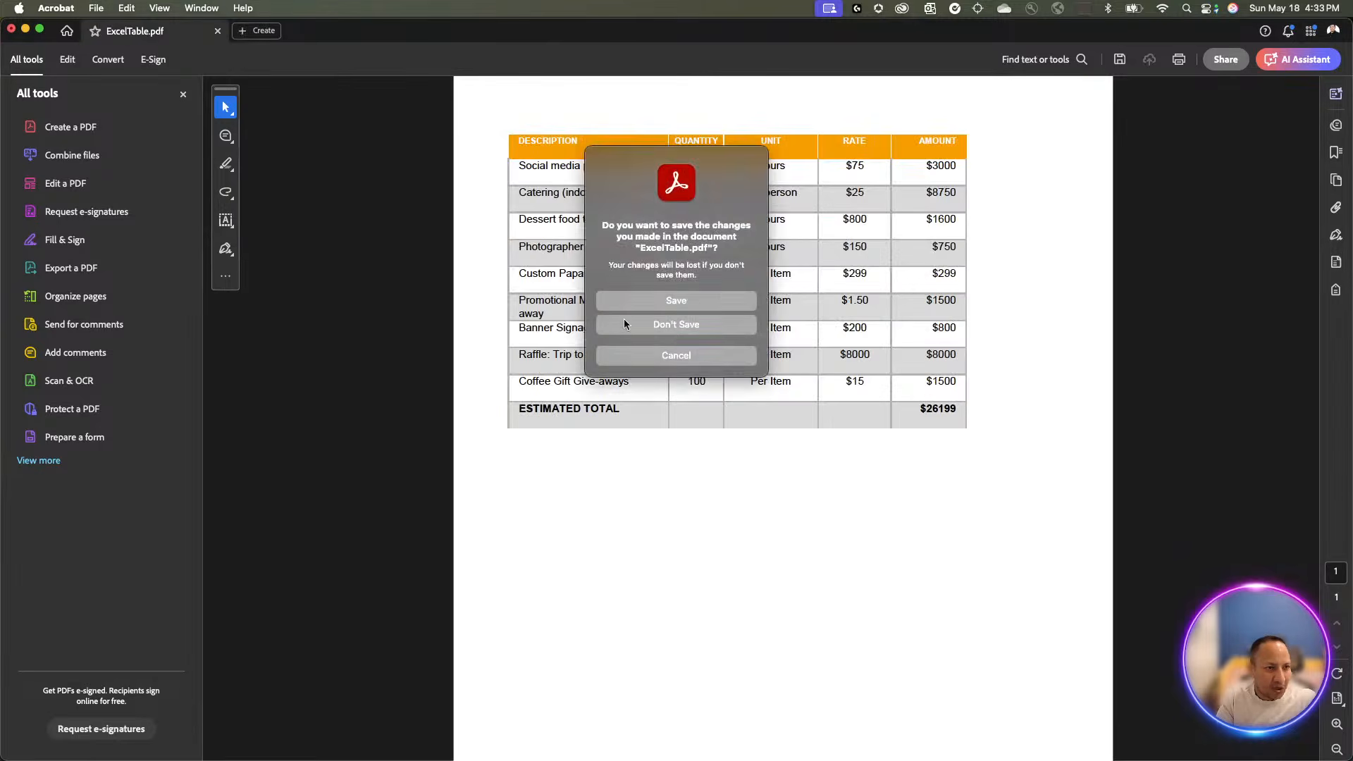
{"action": "left_click", "coordinate": [623, 323]}
Start creating a new PDF, look through the Multiple files, Screenshot and Scanner sources, and choose Web page as the source
{"action": "left_click", "coordinate": [119, 36]}
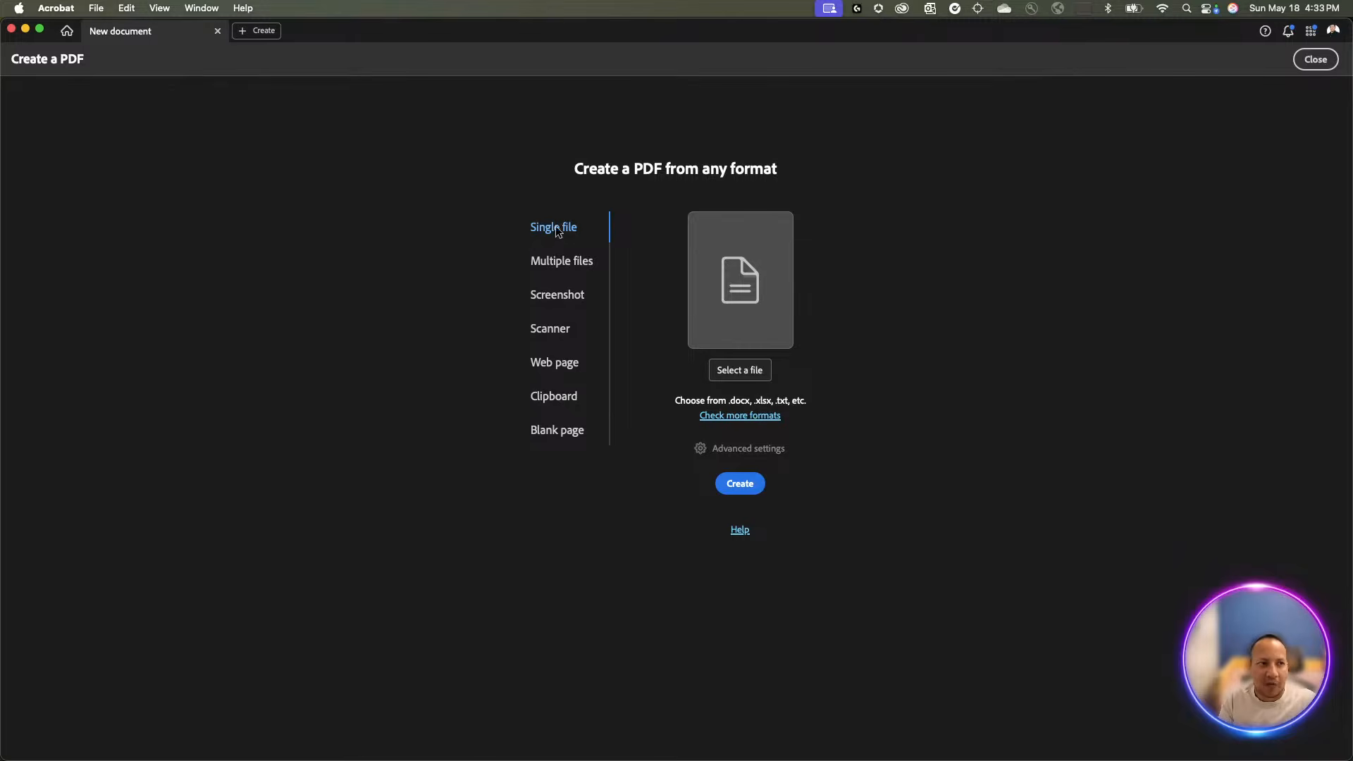
{"action": "left_click", "coordinate": [565, 263]}
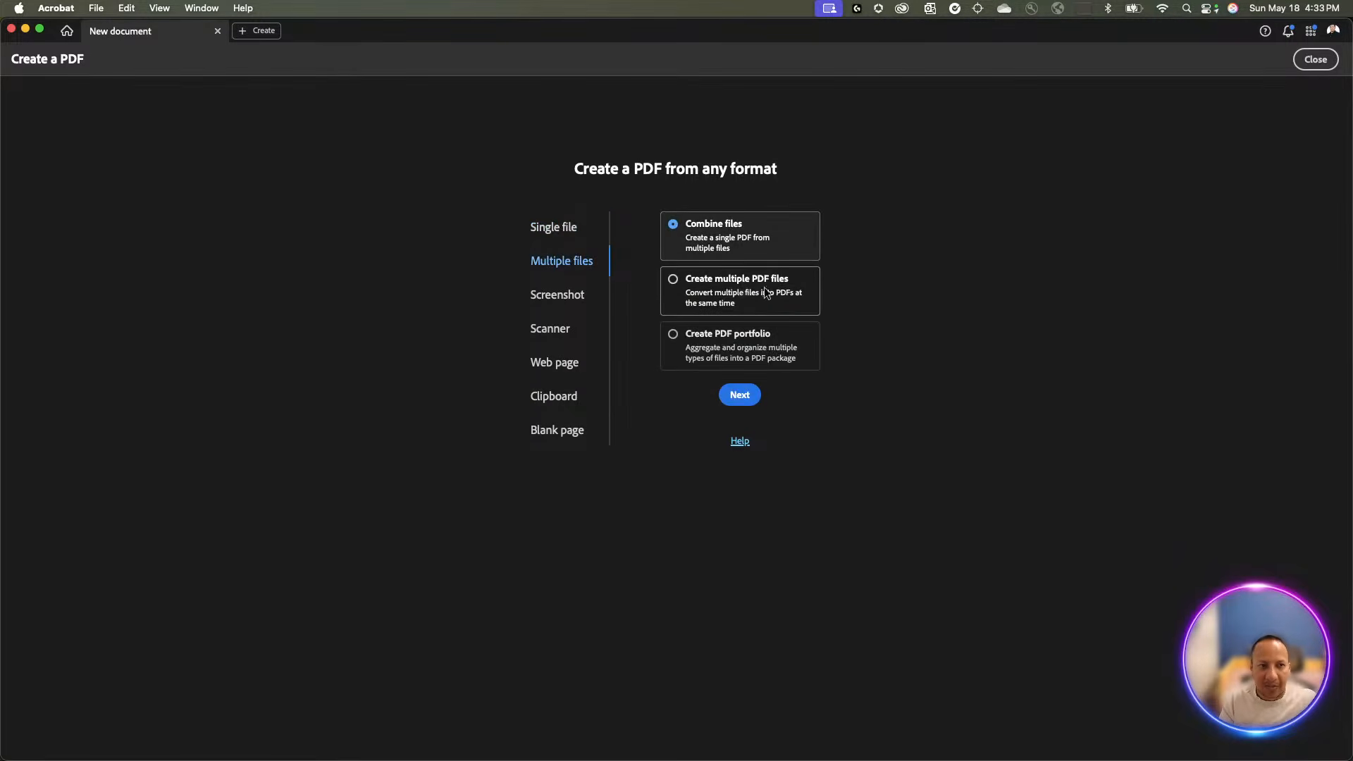
{"action": "left_click", "coordinate": [574, 297]}
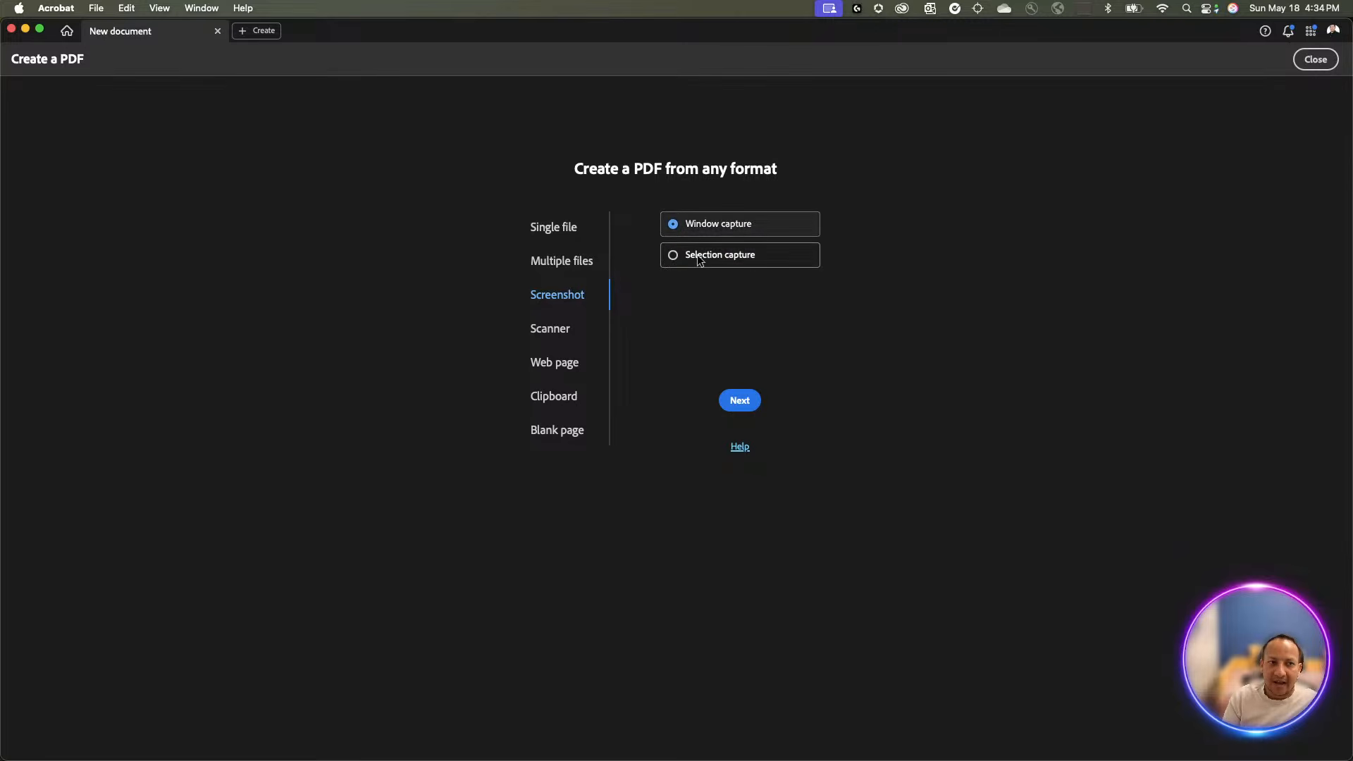
{"action": "left_click", "coordinate": [565, 330]}
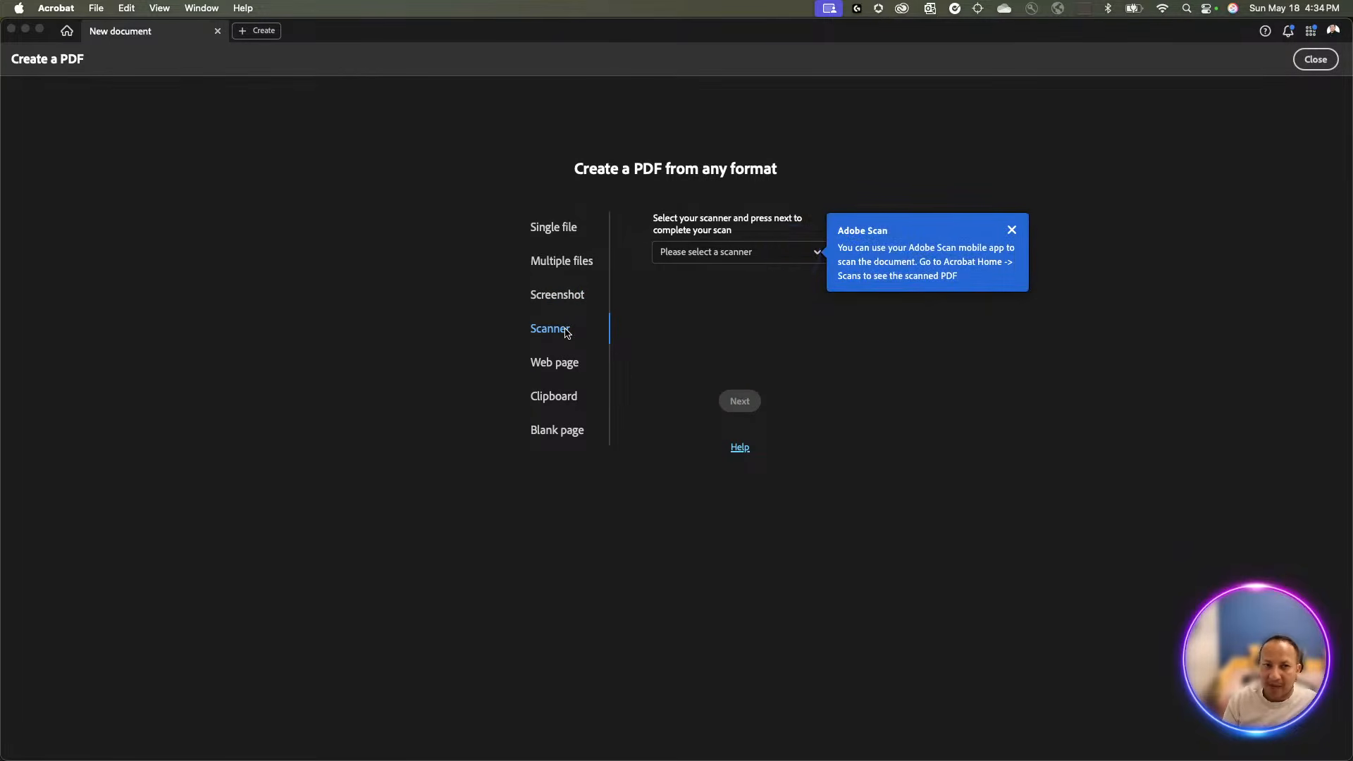
{"action": "left_click", "coordinate": [556, 363]}
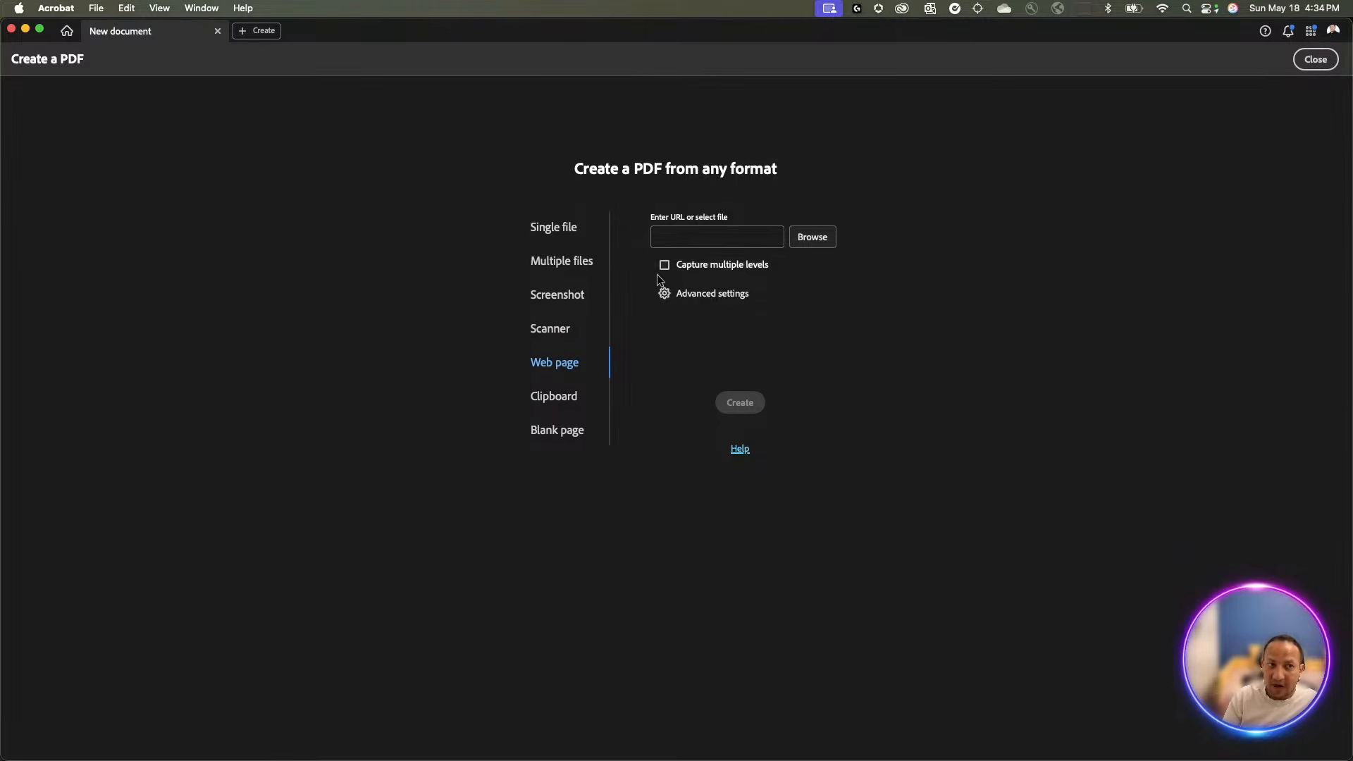
Try to create a PDF from the web page adobe.com, and stop the download
{"action": "left_click", "coordinate": [693, 237]}
{"action": "type", "text": "adobe.com"}
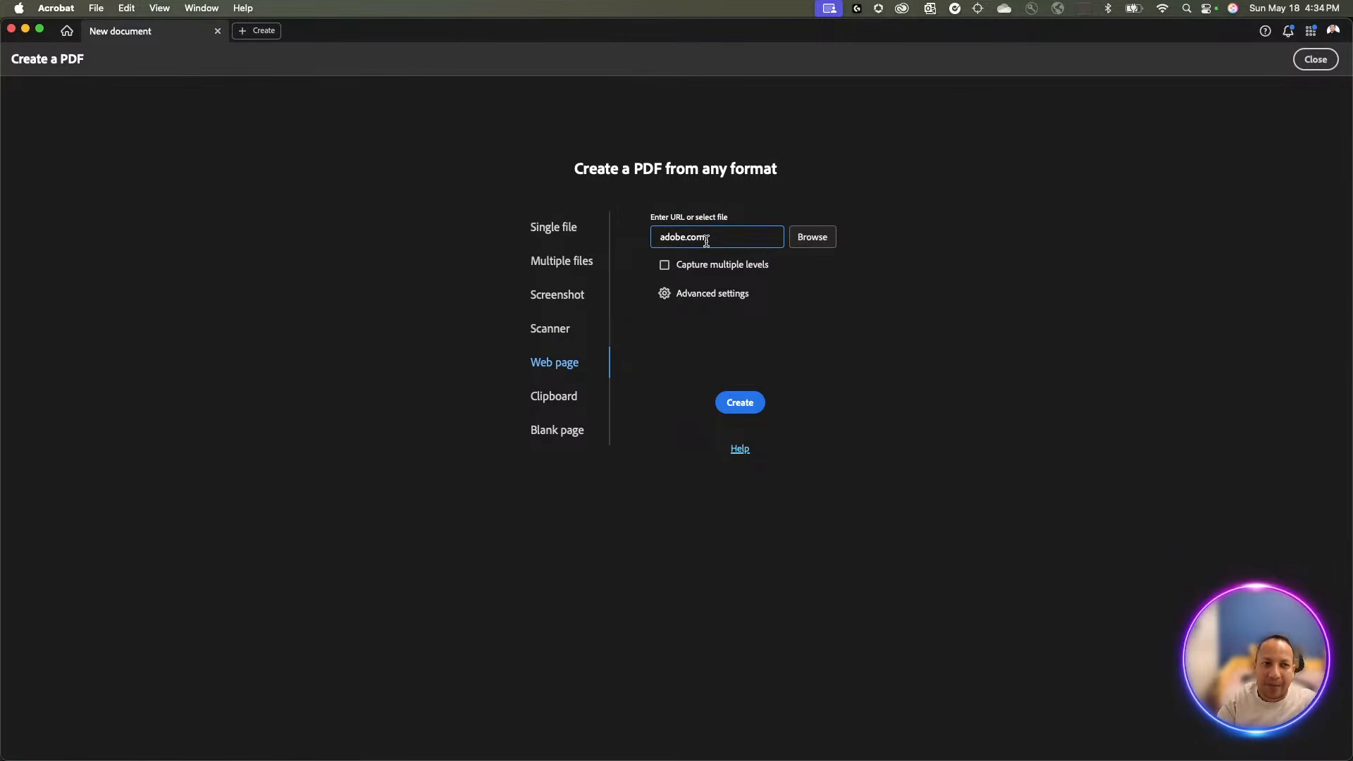
{"action": "left_click", "coordinate": [739, 405]}
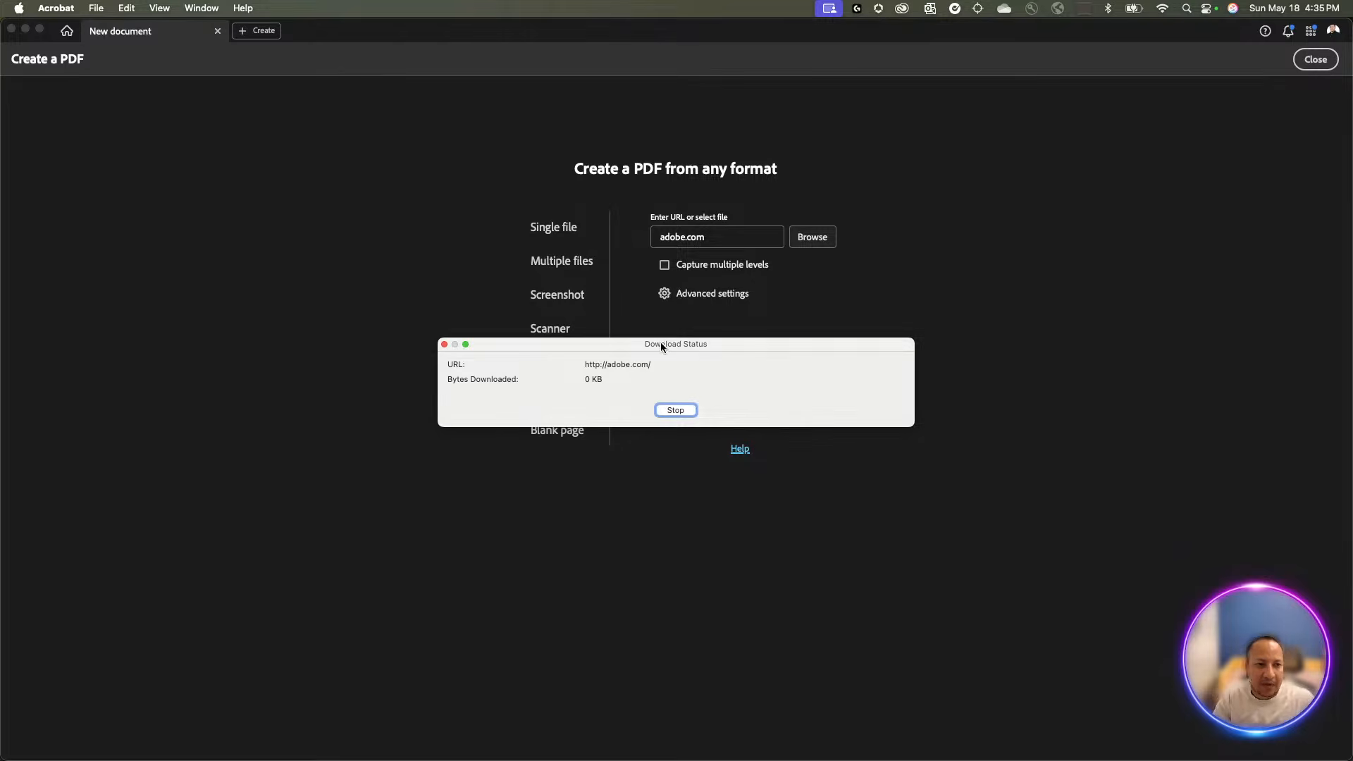
{"action": "left_click", "coordinate": [676, 410]}
Replace the web address with google.com and create a PDF from that page
{"action": "triple_click", "coordinate": [733, 234]}
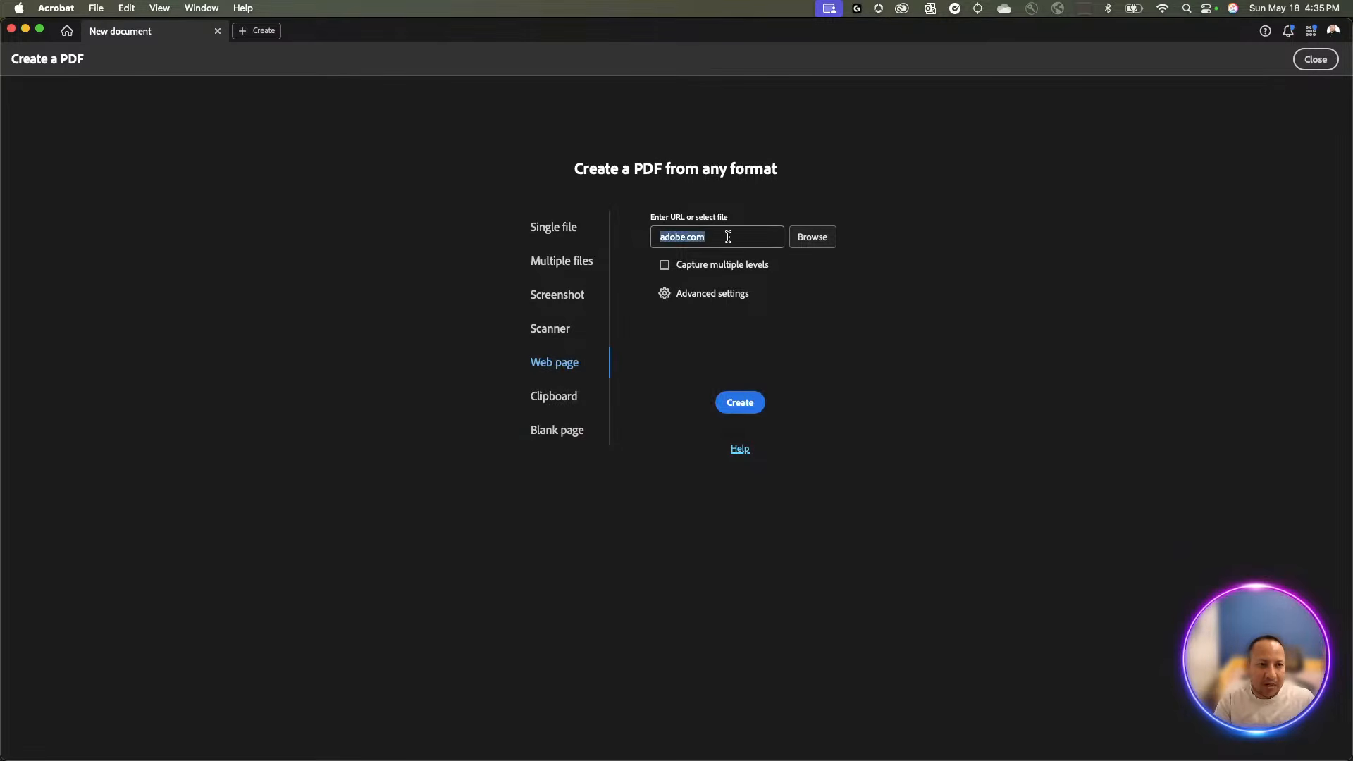
{"action": "type", "text": "google.com"}
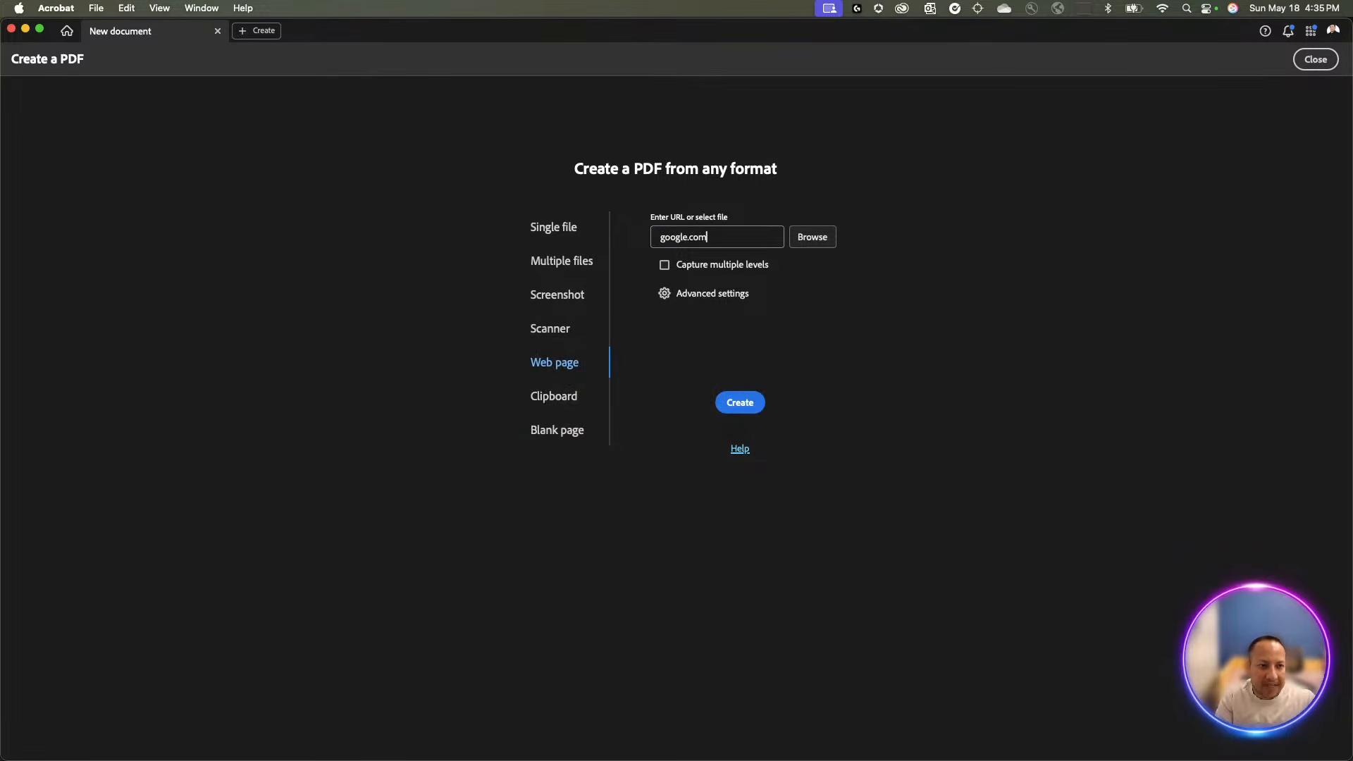
{"action": "left_click", "coordinate": [740, 402]}
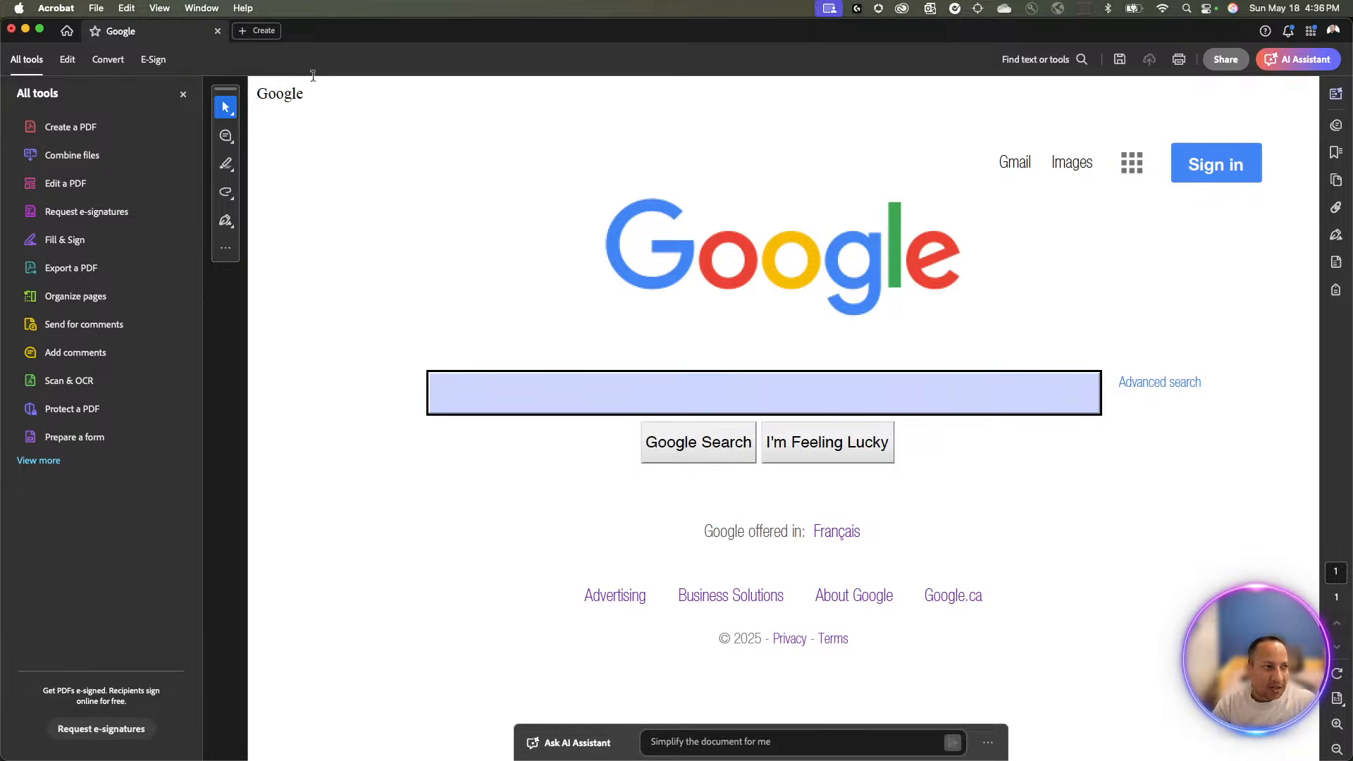
Start another web page PDF from google.com, and set it to capture multiple levels and get the entire site
{"action": "left_click", "coordinate": [251, 30]}
{"action": "left_click", "coordinate": [254, 33]}
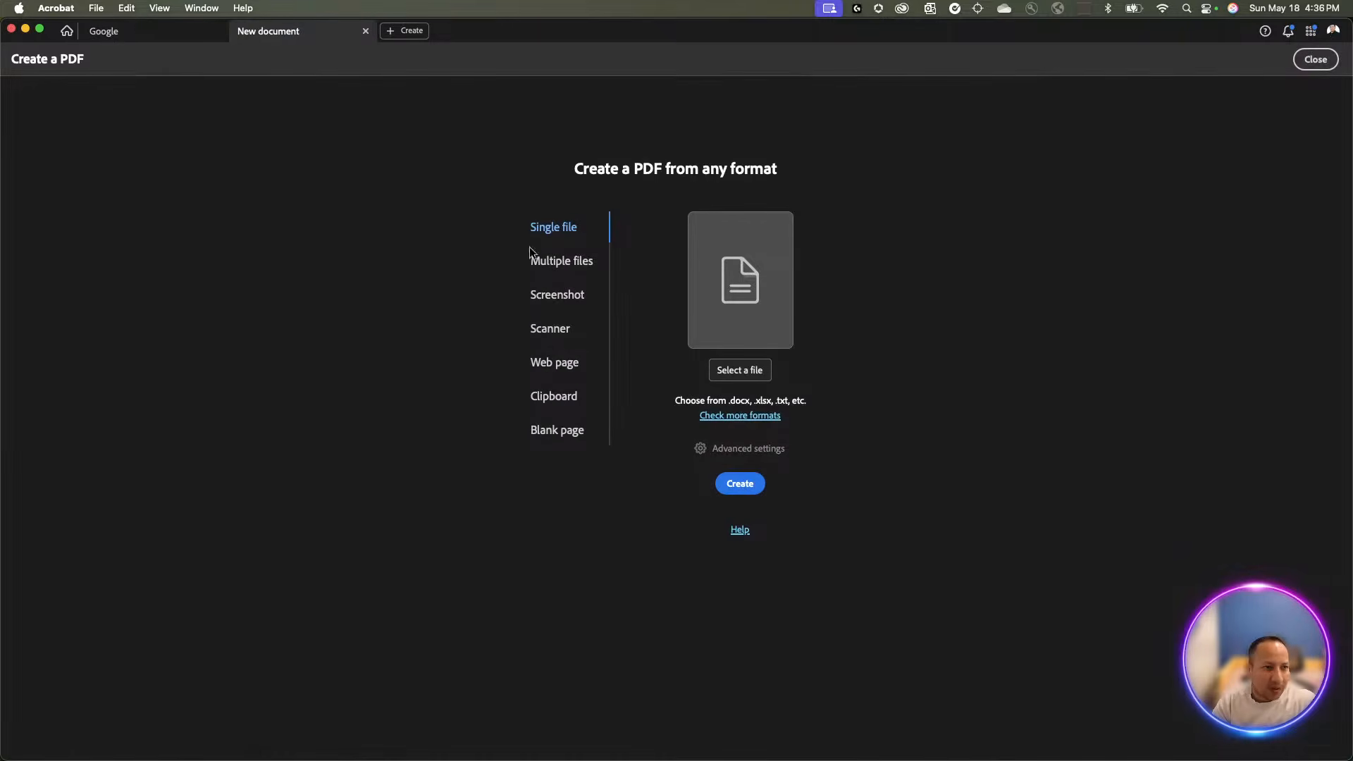
{"action": "left_click", "coordinate": [560, 364]}
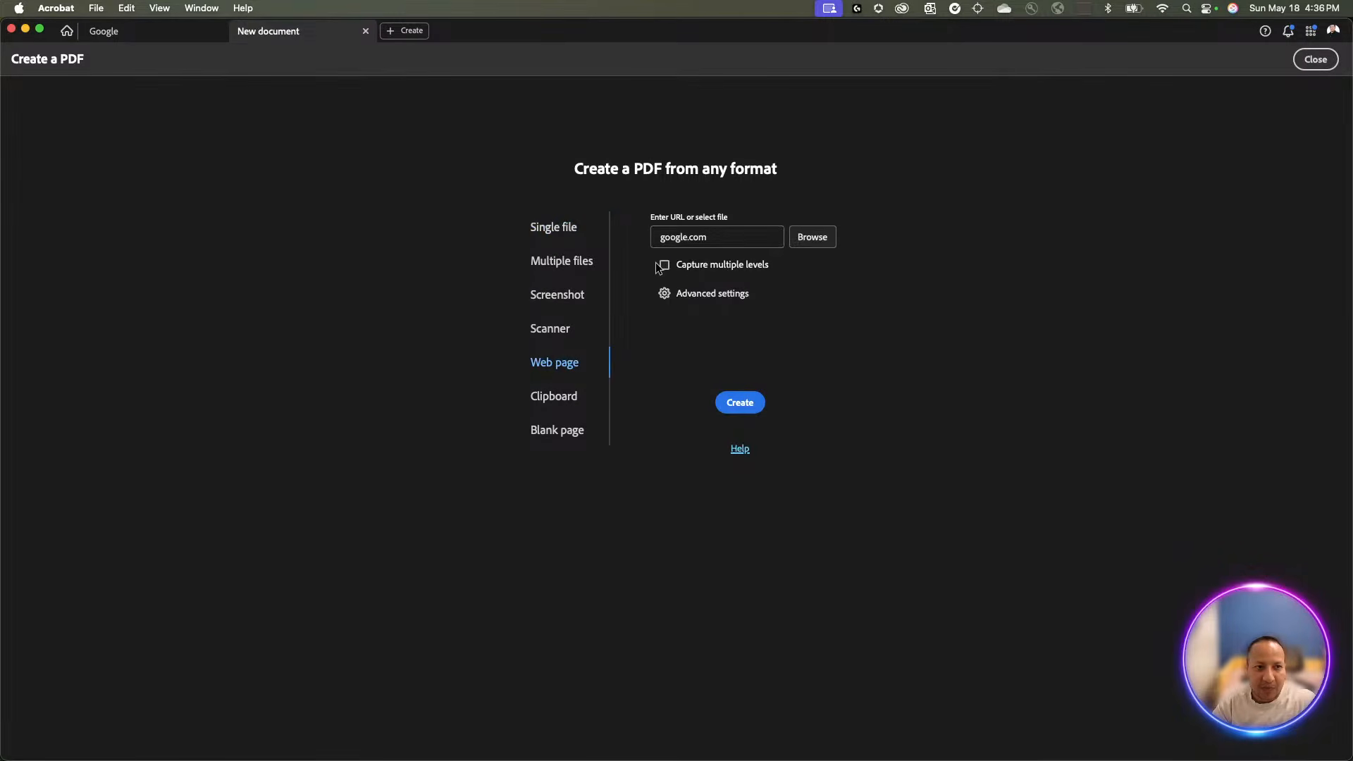
{"action": "left_click", "coordinate": [686, 264]}
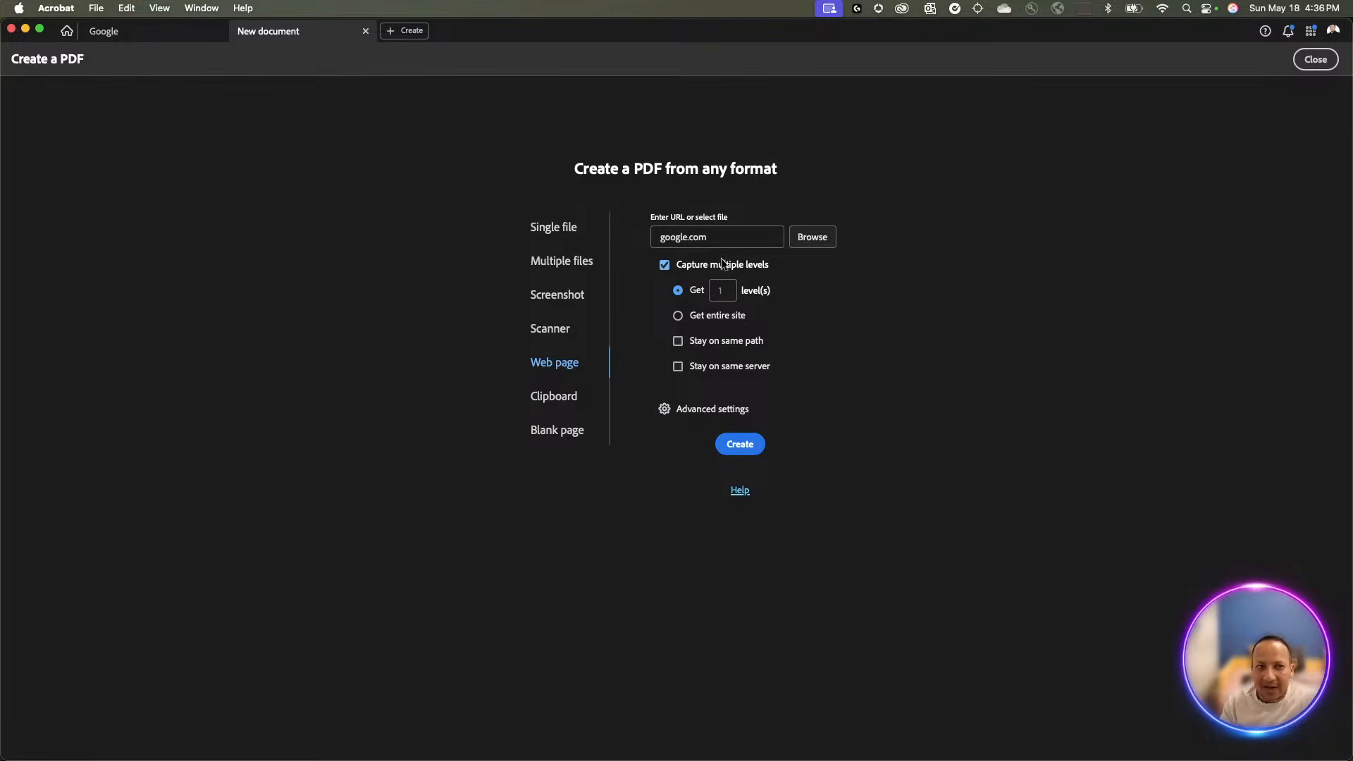
{"action": "left_click", "coordinate": [726, 294]}
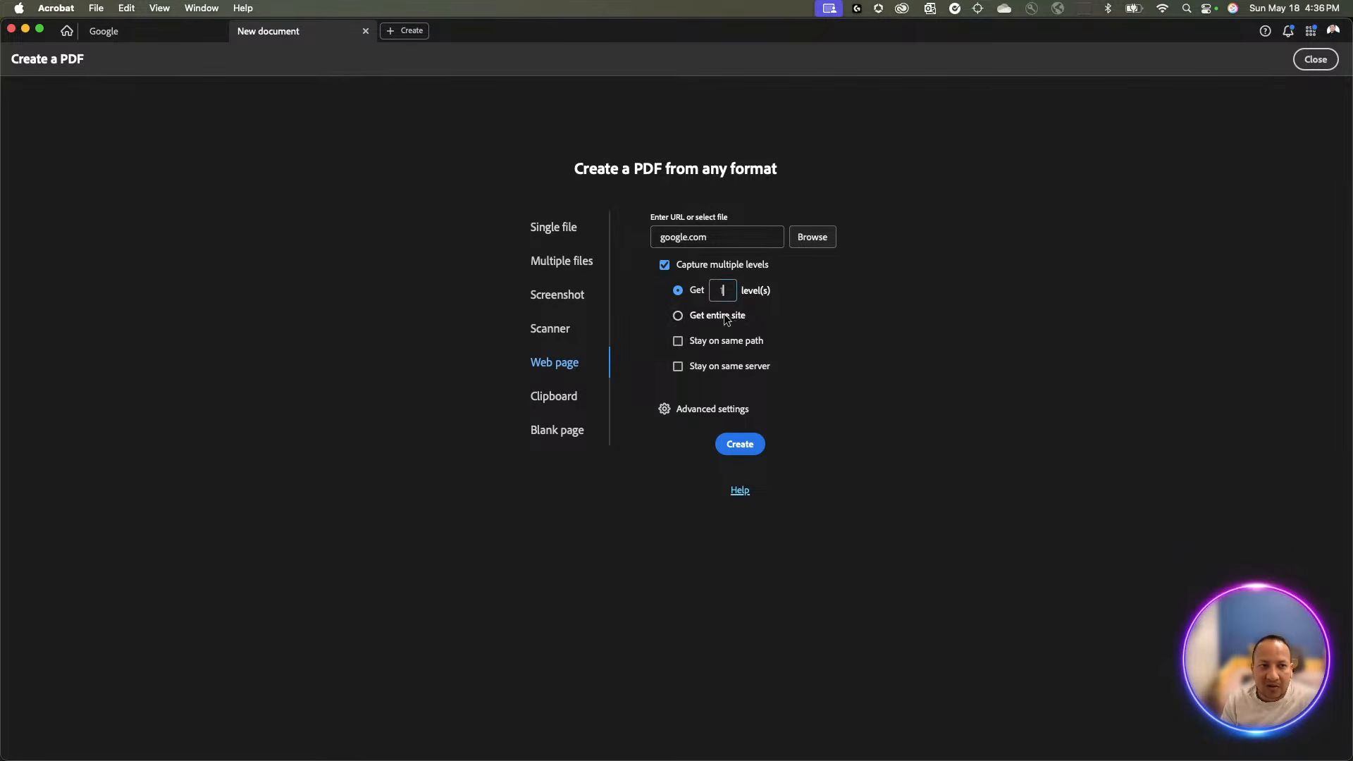
{"action": "left_click", "coordinate": [727, 318]}
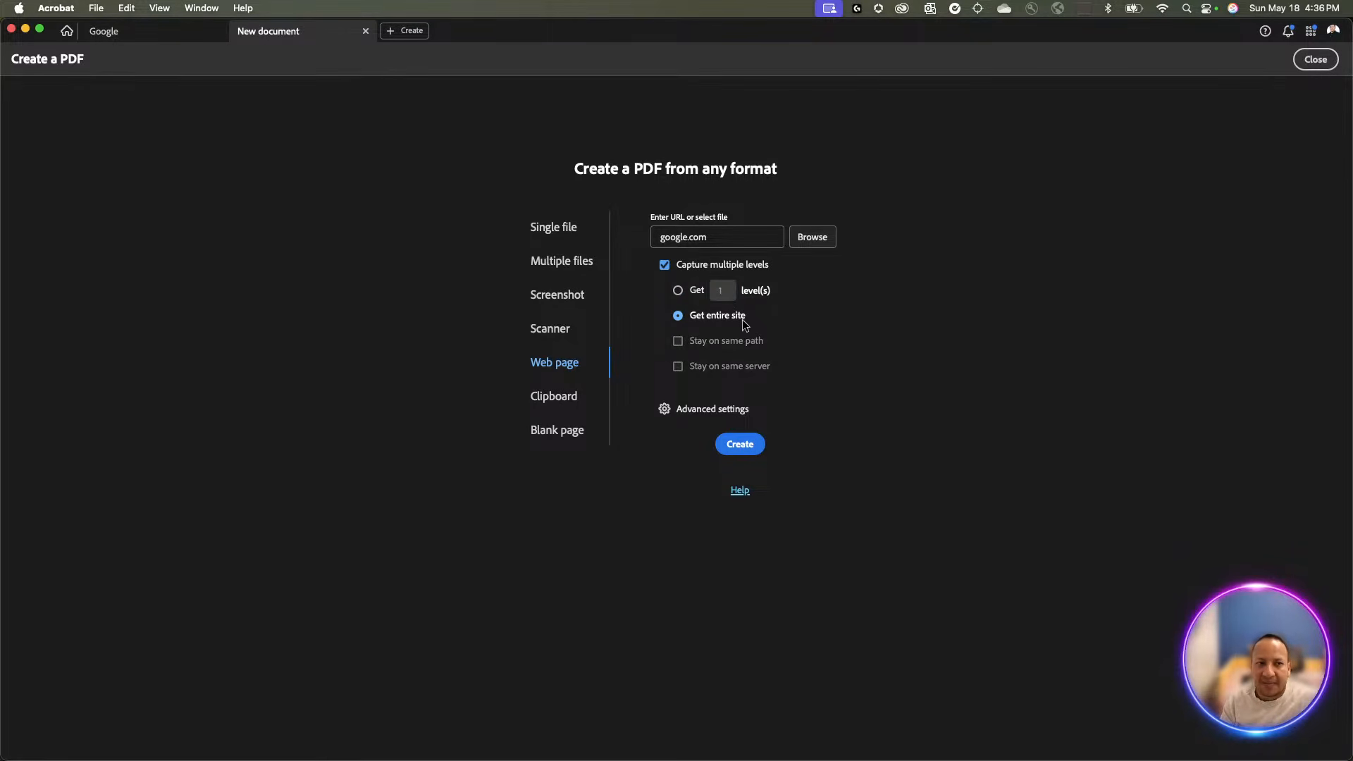
Look at the Clipboard and Blank page sources for a new PDF, and close the creation page
{"action": "left_click", "coordinate": [550, 402]}
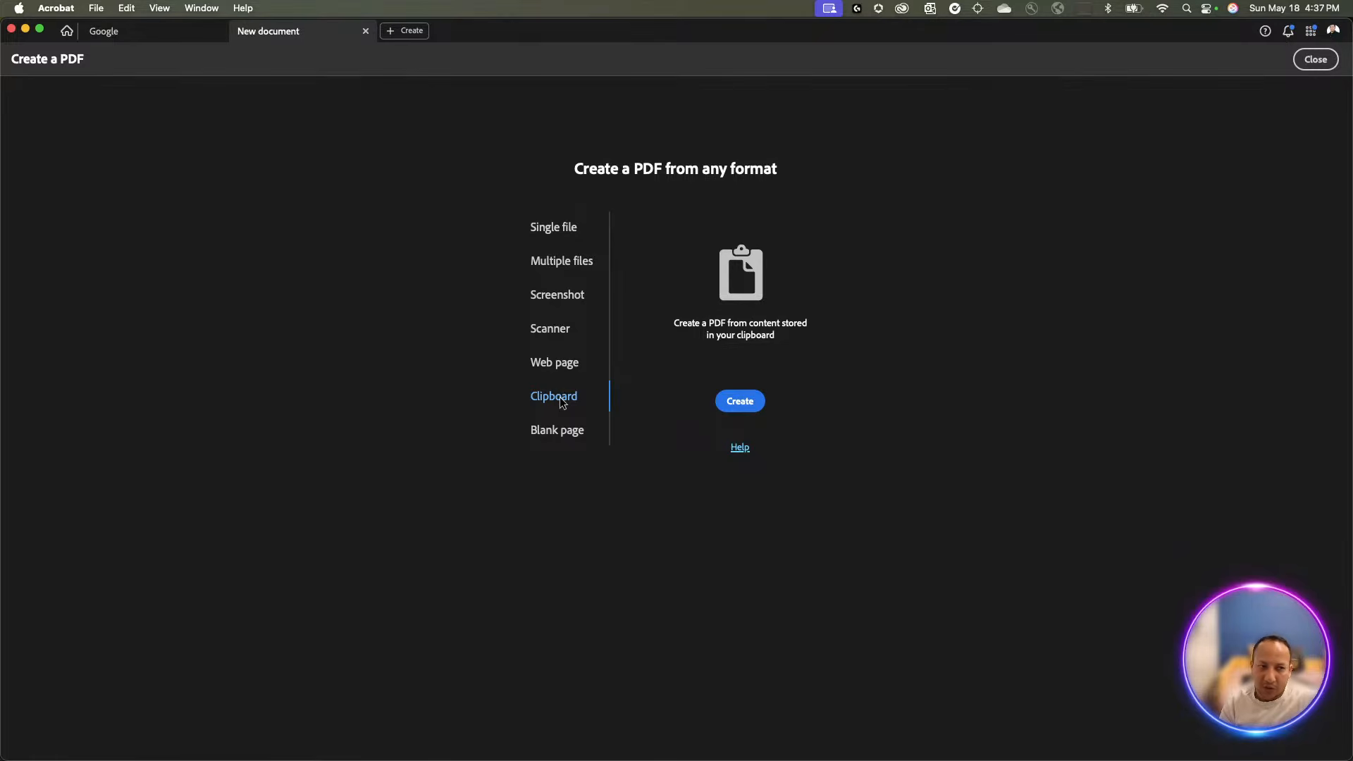
{"action": "left_click", "coordinate": [563, 433]}
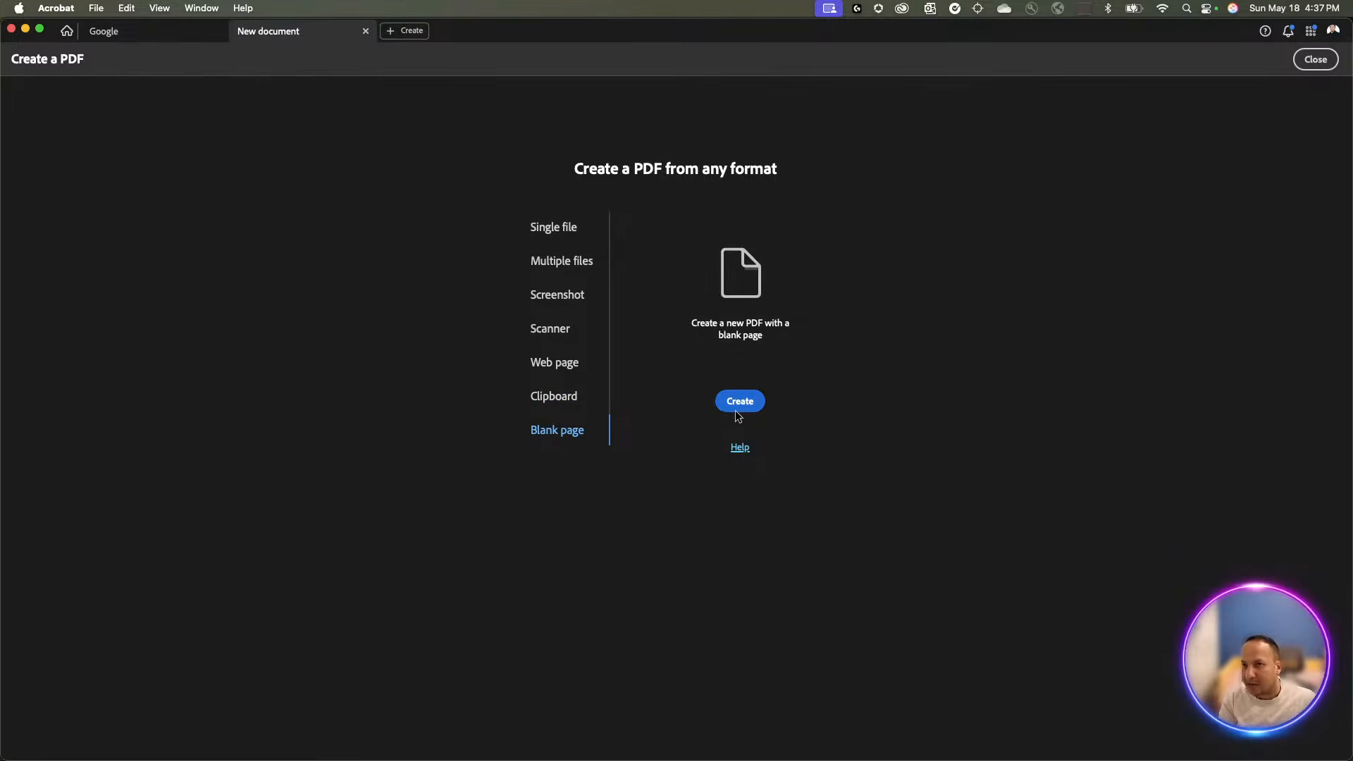
{"action": "left_click", "coordinate": [1316, 60]}
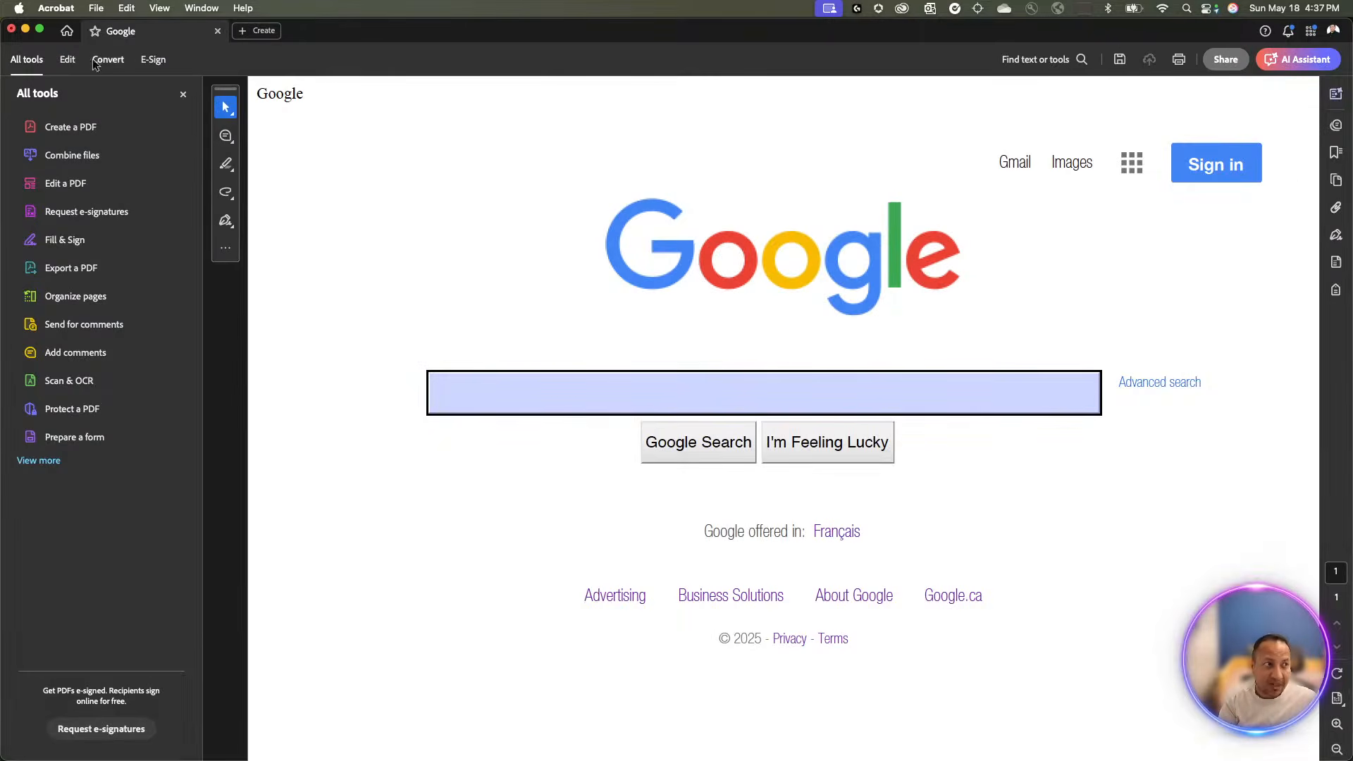
Close the Google web page PDF without saving it
{"action": "left_click", "coordinate": [251, 31]}
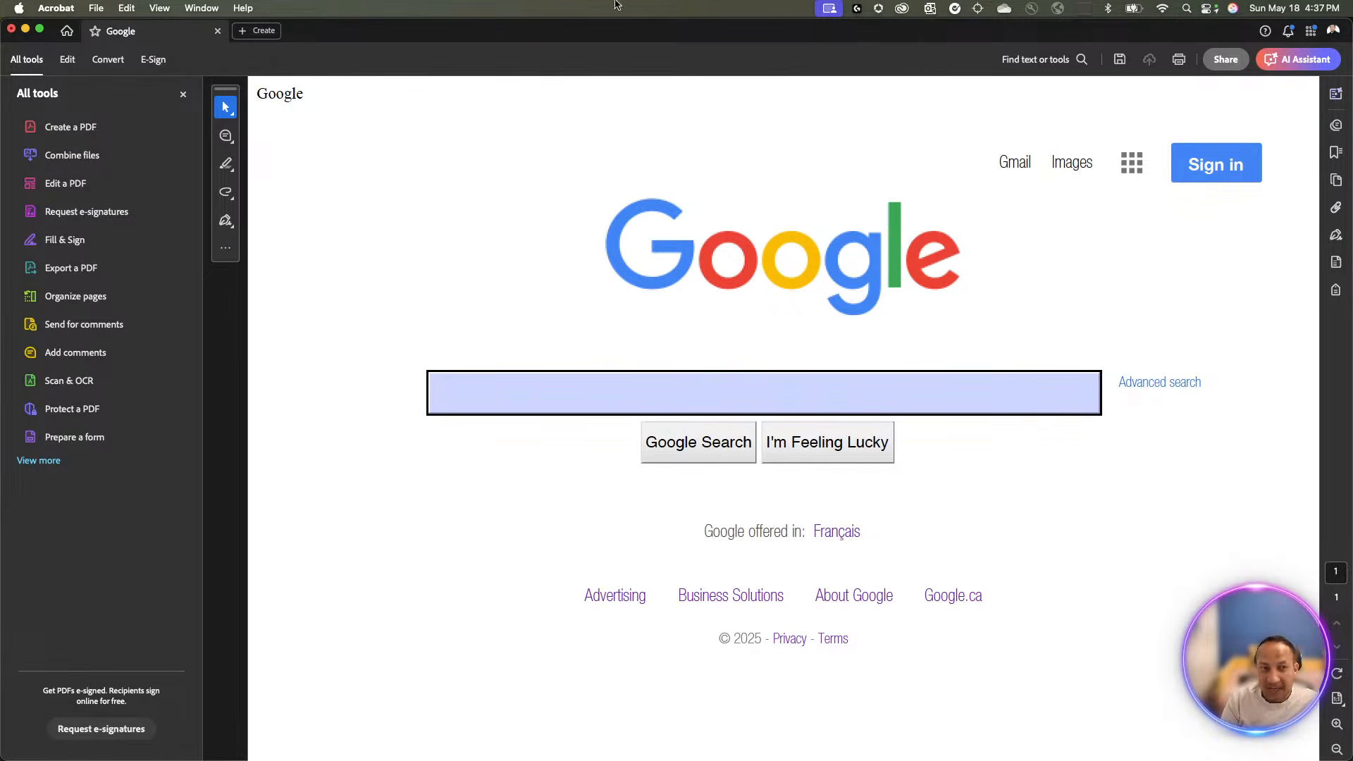
{"action": "left_click", "coordinate": [218, 31]}
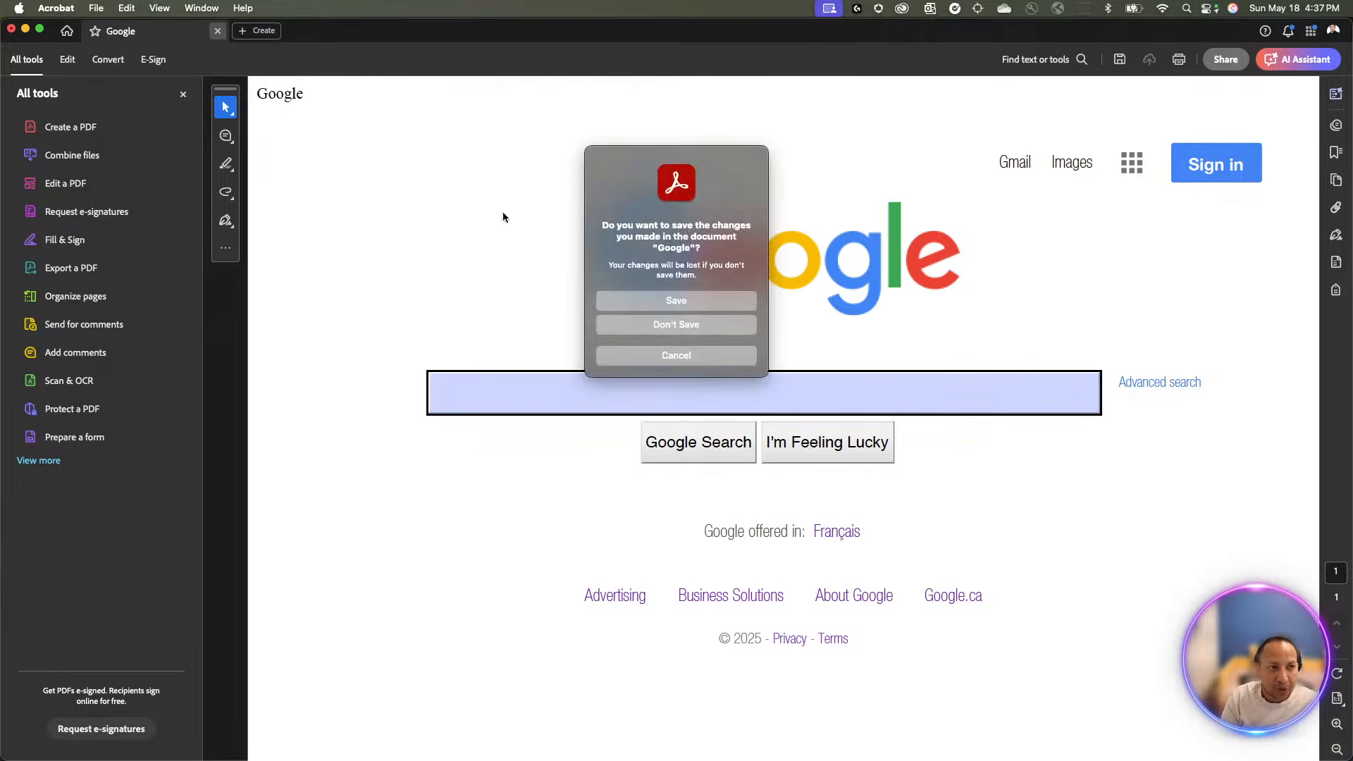
{"action": "left_click", "coordinate": [636, 323]}
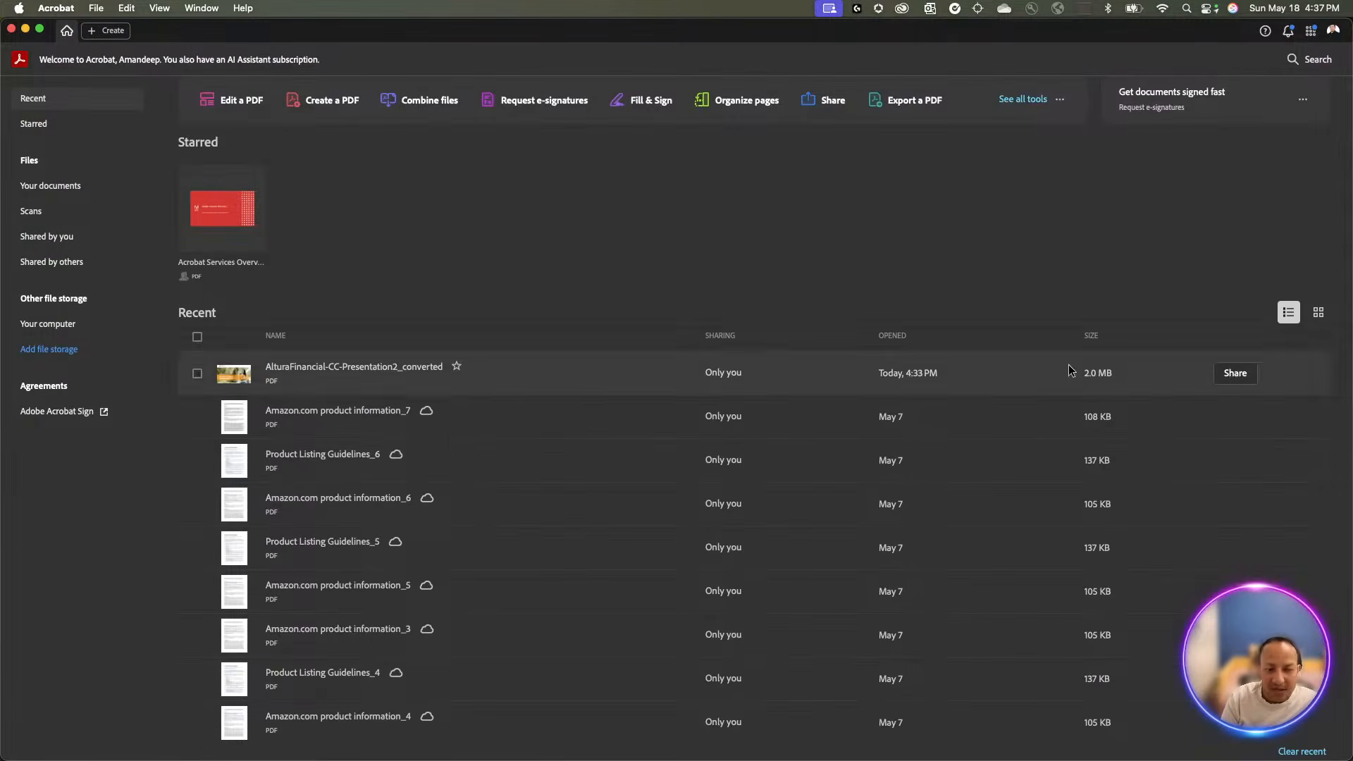
Switch to Finder and show the contents of the source documents folder
{"action": "key", "text": "super+Tab"}
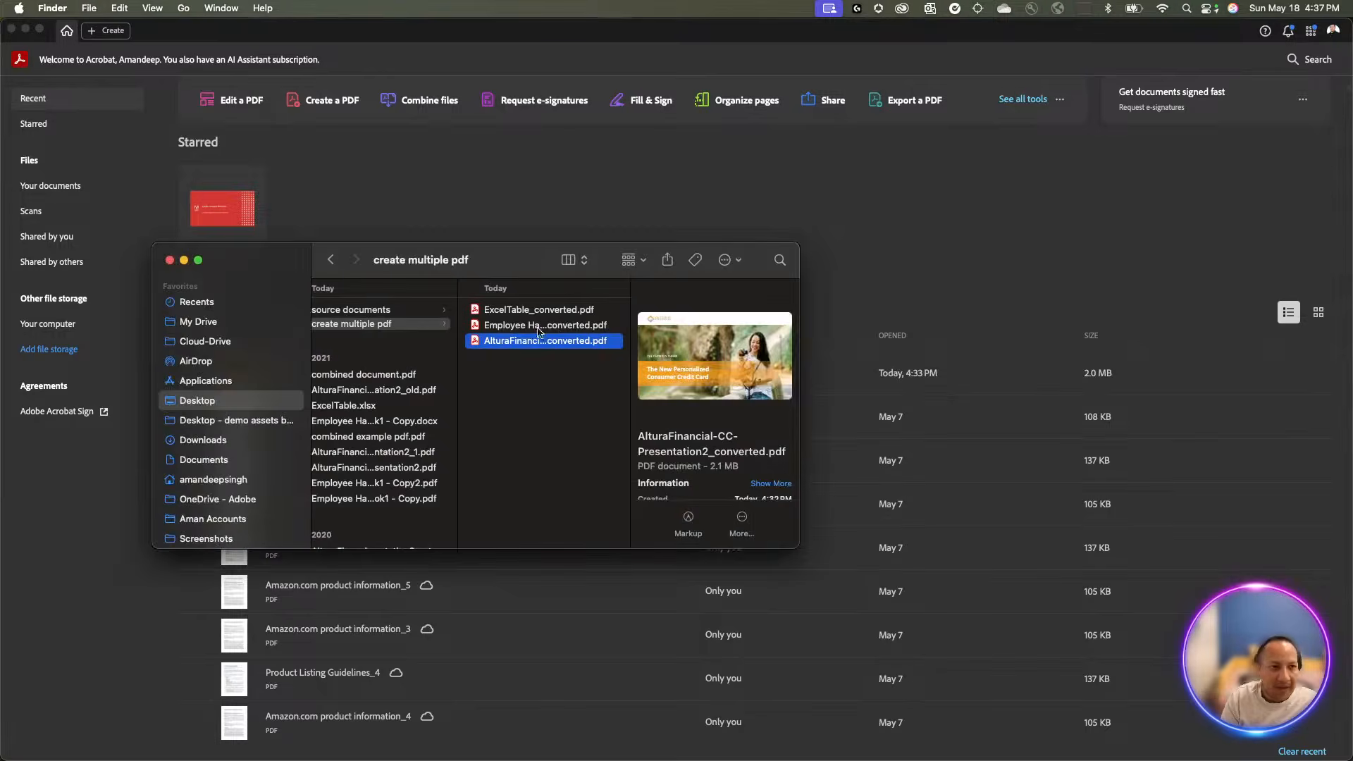
{"action": "scroll", "coordinate": [407, 333], "scroll_direction": "left", "scroll_amount": 1}
{"action": "left_click", "coordinate": [398, 311]}
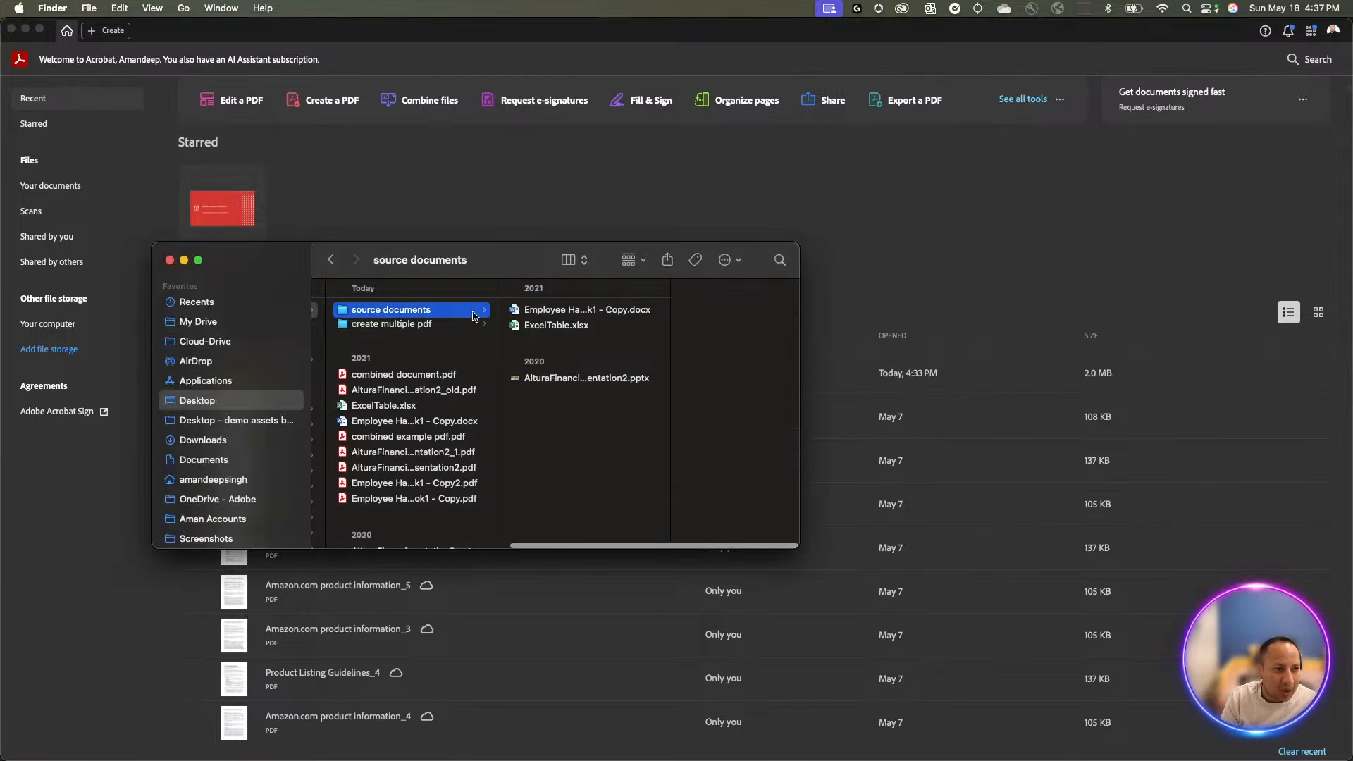
Open Employee Handbook1 - Copy.docx from the source documents folder in Word and widen its window to show the full ribbon
{"action": "left_click", "coordinate": [568, 311]}
{"action": "double_click", "coordinate": [583, 310]}
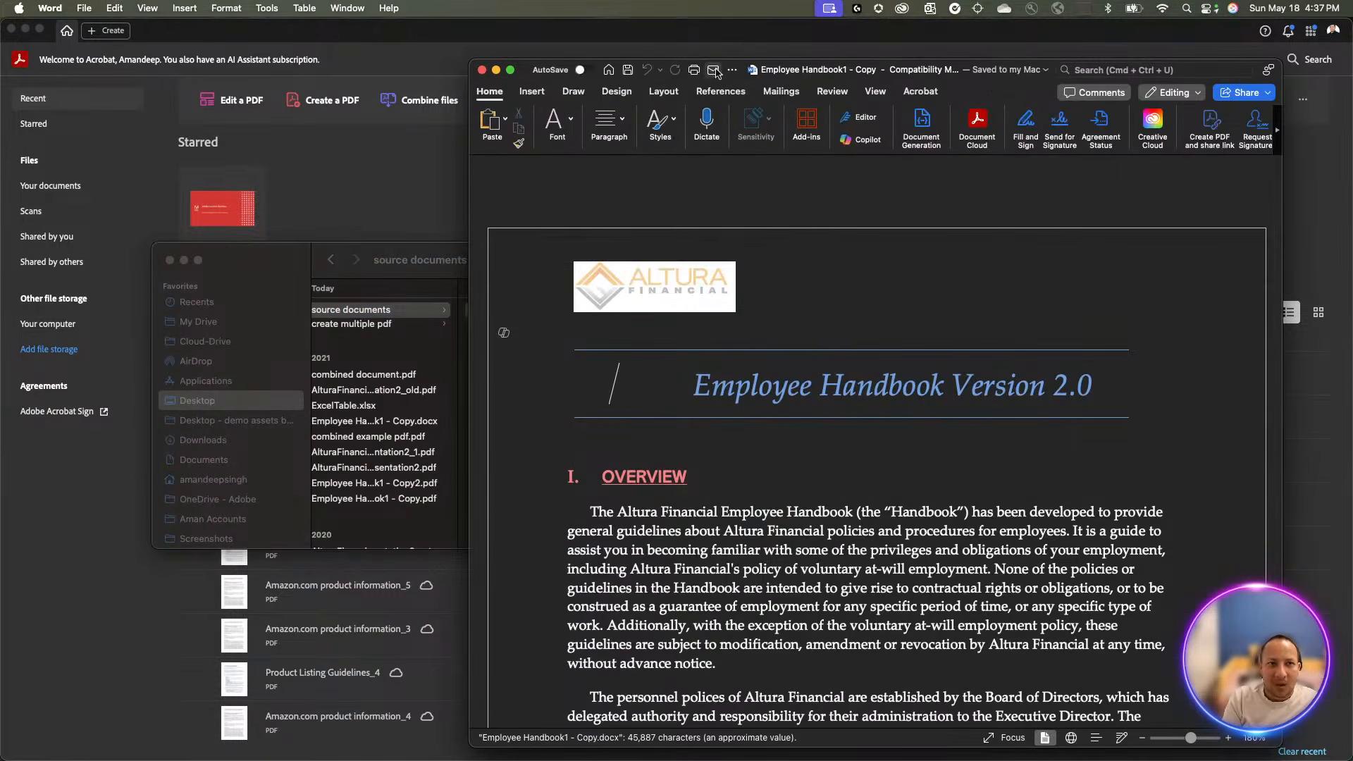
{"action": "left_click", "coordinate": [1121, 70]}
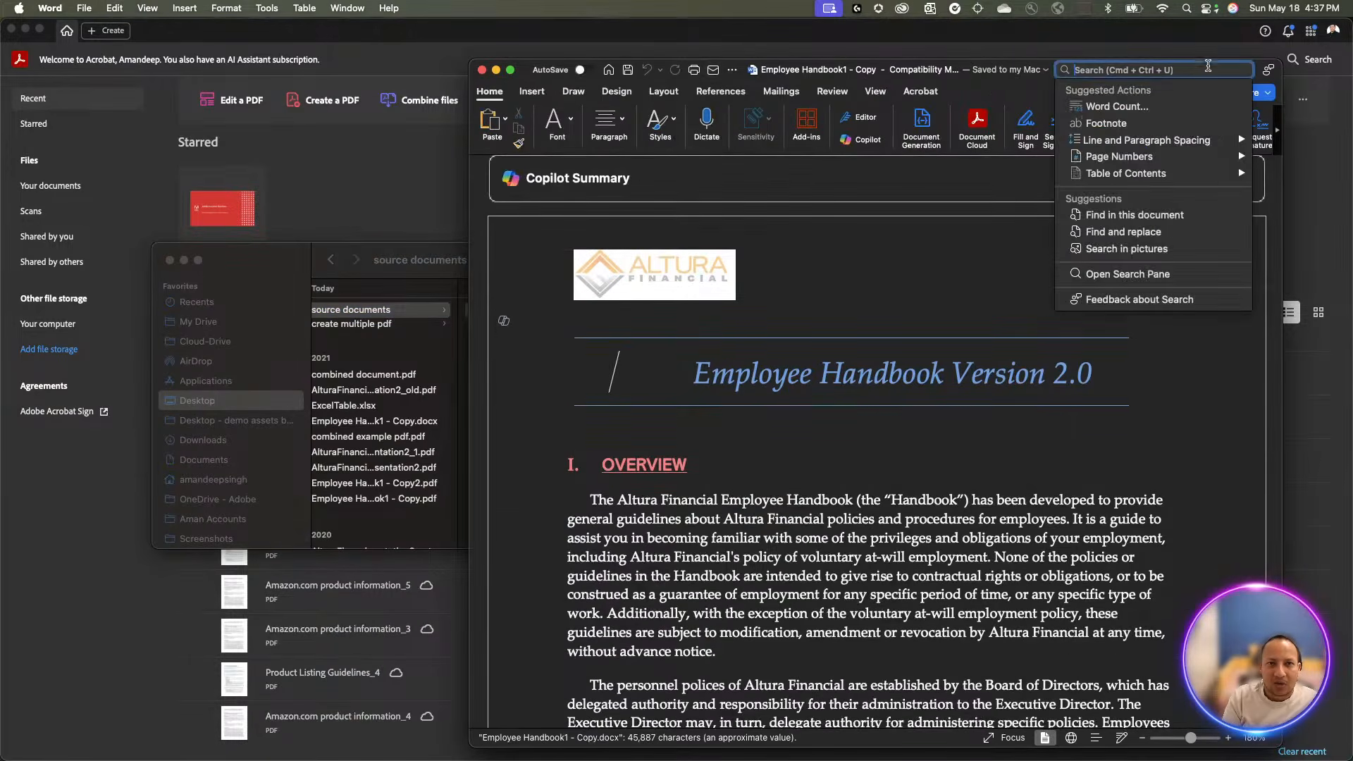
{"action": "left_click", "coordinate": [510, 69]}
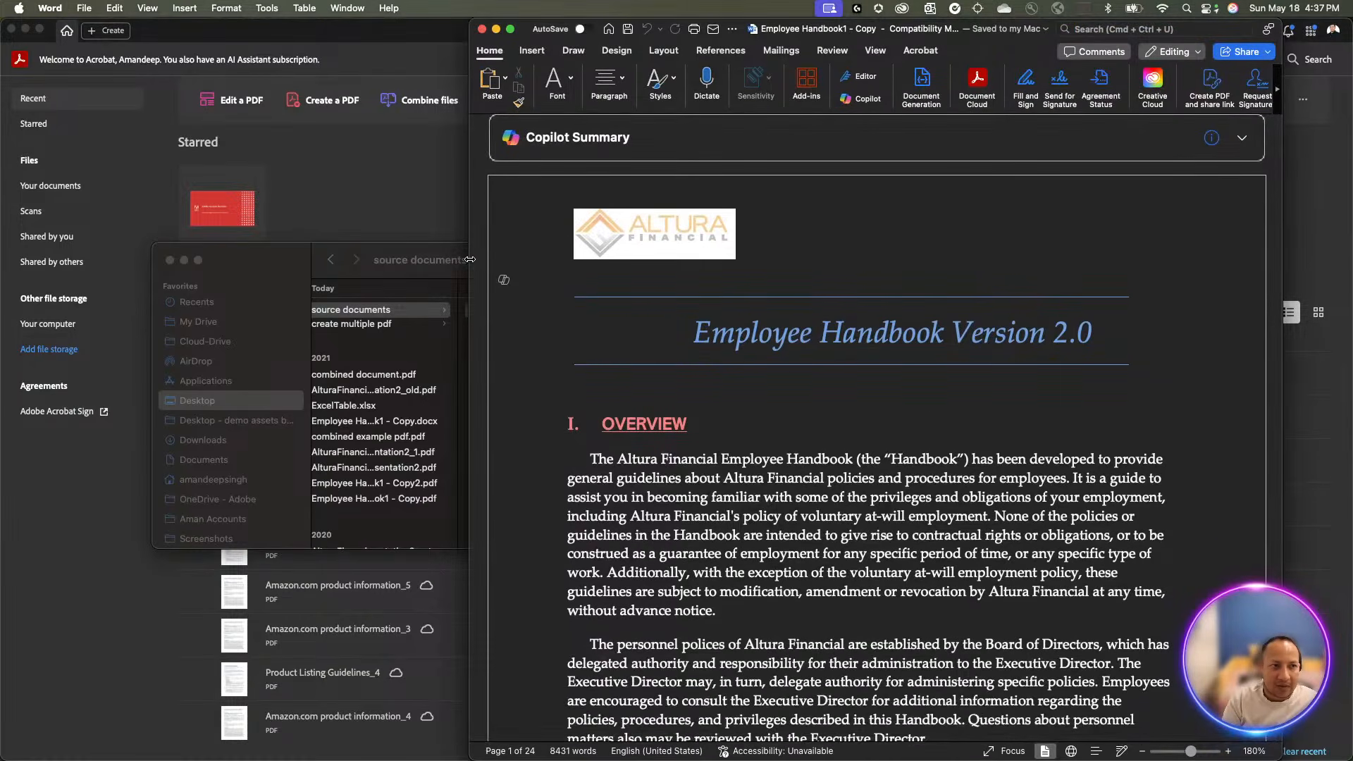
{"action": "left_click_drag", "start_coordinate": [470, 263], "coordinate": [15, 231]}
{"action": "scroll", "coordinate": [781, 480], "scroll_direction": "down", "scroll_amount": 6}
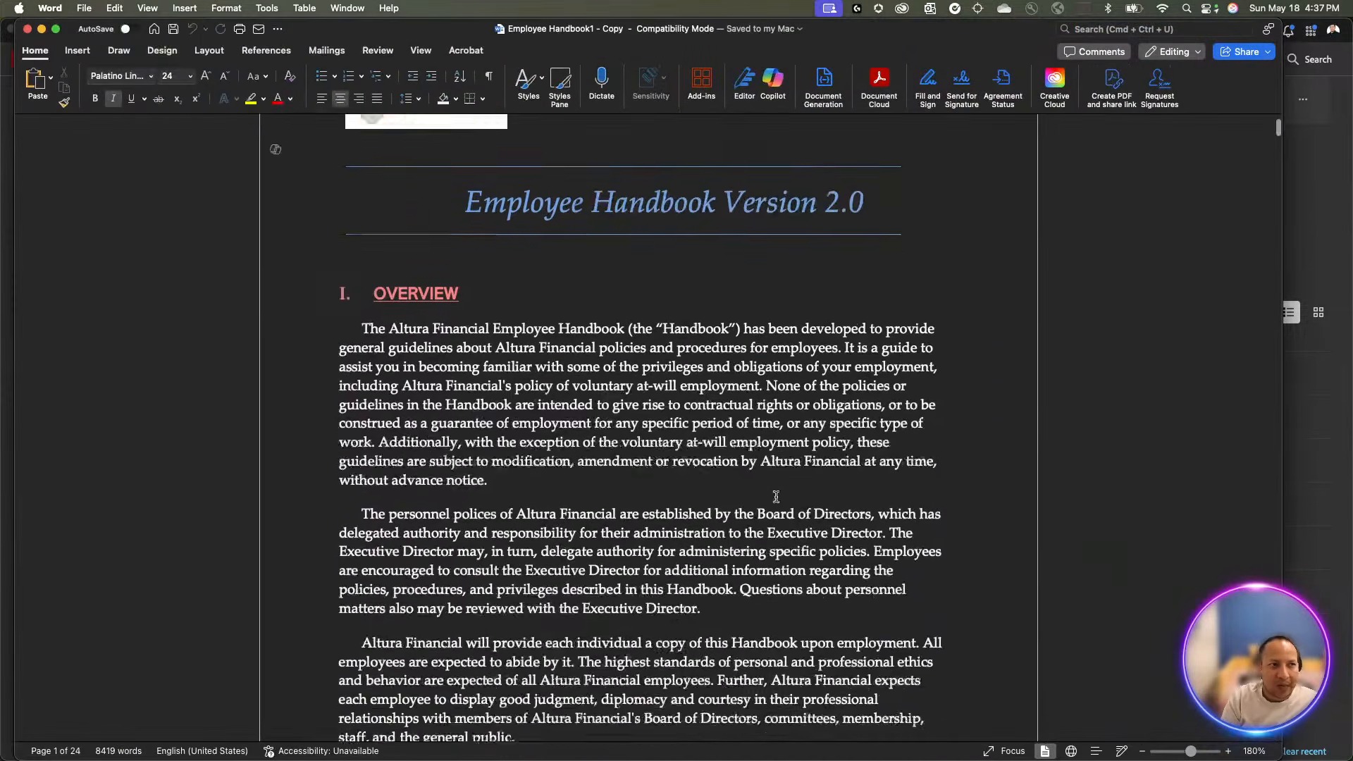
{"action": "scroll", "coordinate": [776, 497], "scroll_direction": "down", "scroll_amount": 1}
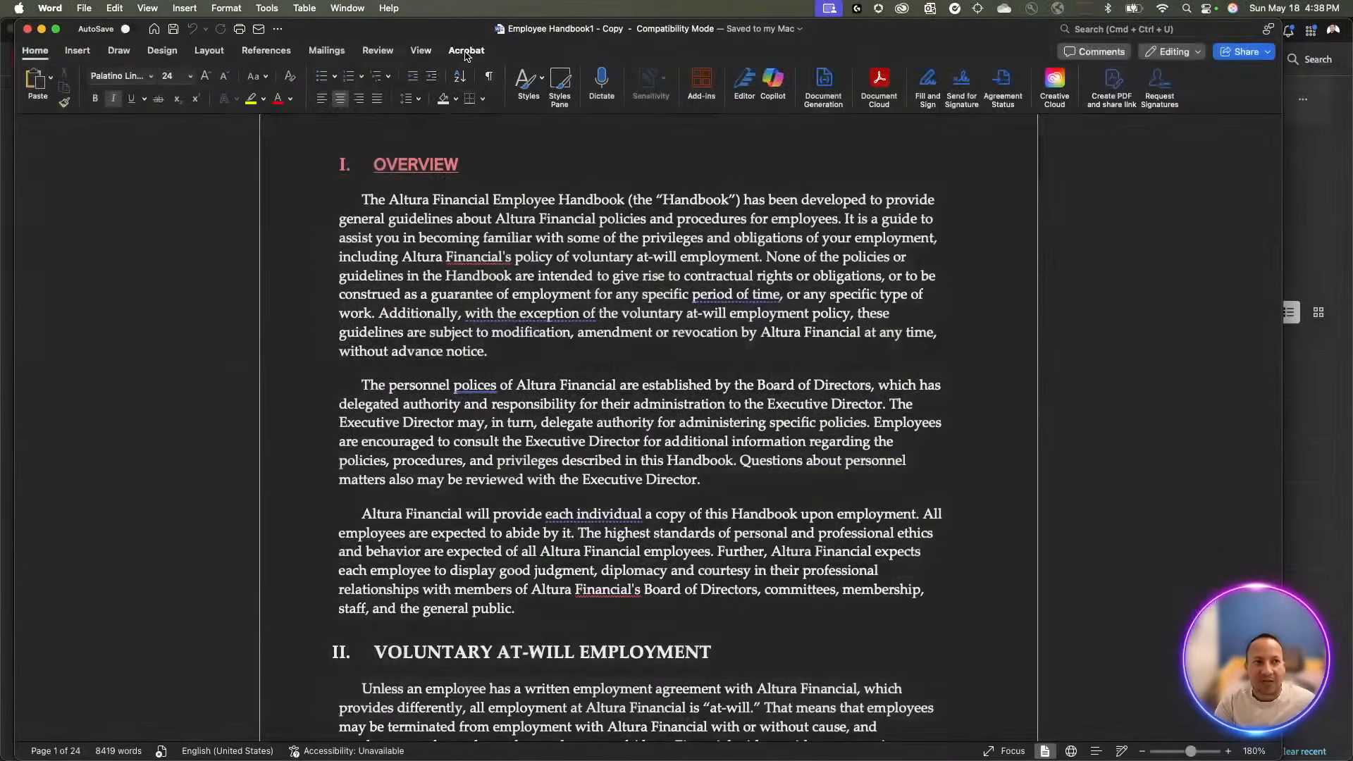
Create a PDF of the Employee Handbook directly from Word with the Acrobat add-in
{"action": "left_click", "coordinate": [466, 51]}
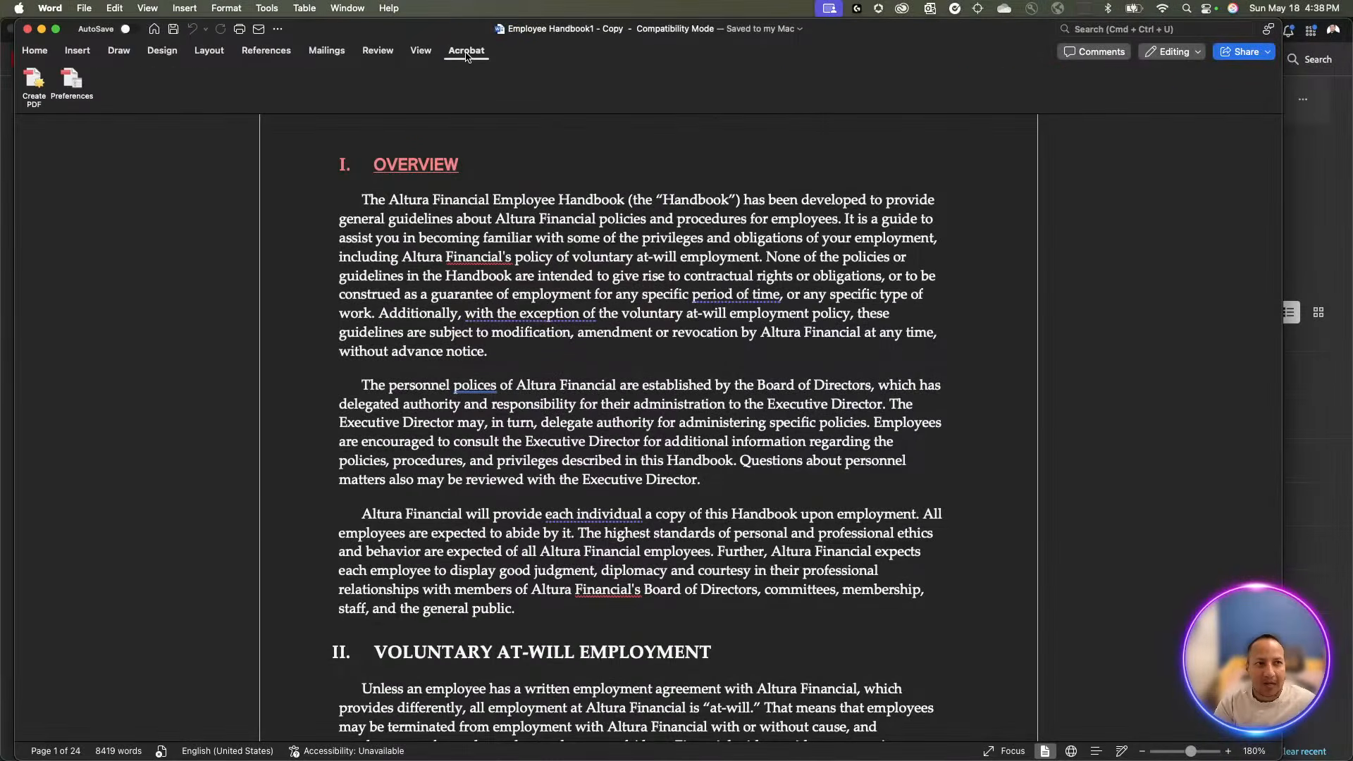
{"action": "left_click", "coordinate": [34, 86]}
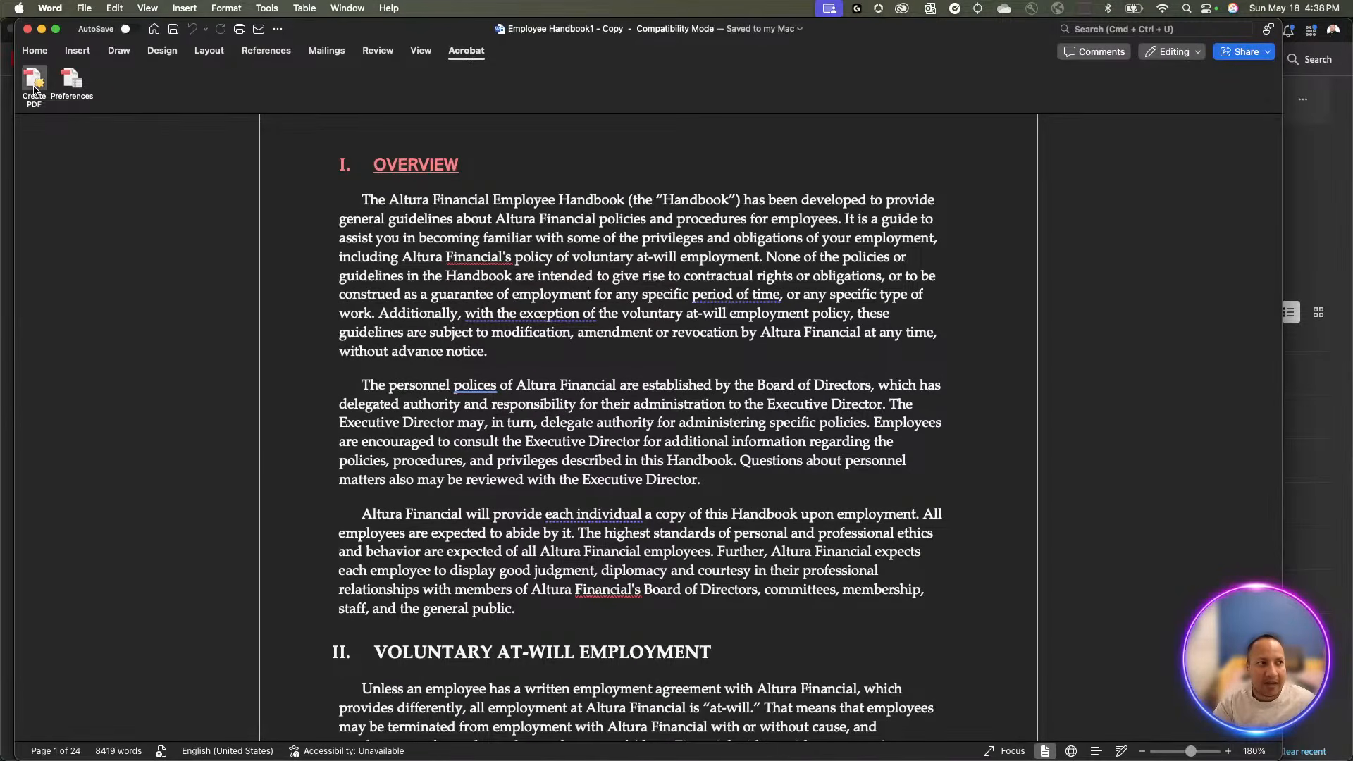
{"action": "left_click", "coordinate": [693, 342]}
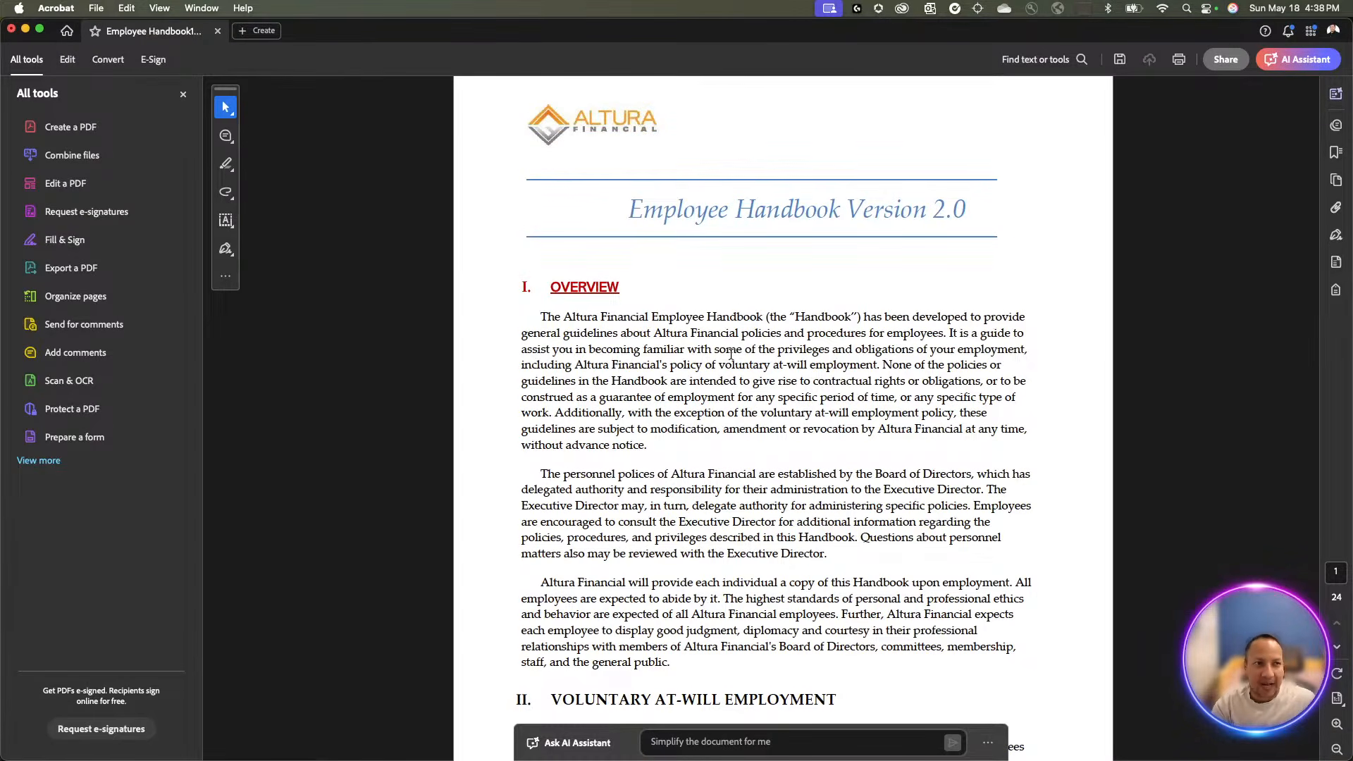
Switch to Safari and search the web for "microsoft adobe acrobat addin"
{"action": "key", "text": "super+Tab"}
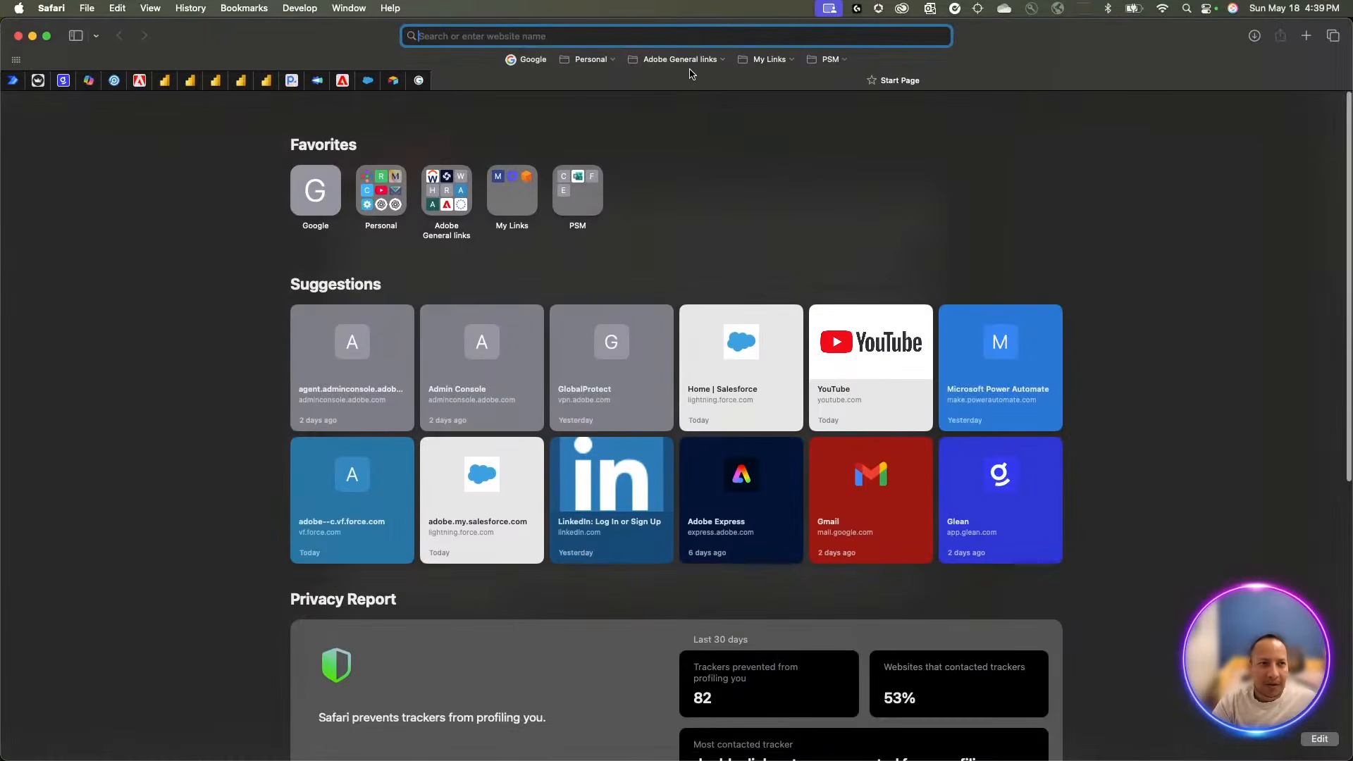
{"action": "type", "text": "m"}
{"action": "key", "text": "BackSpace"}
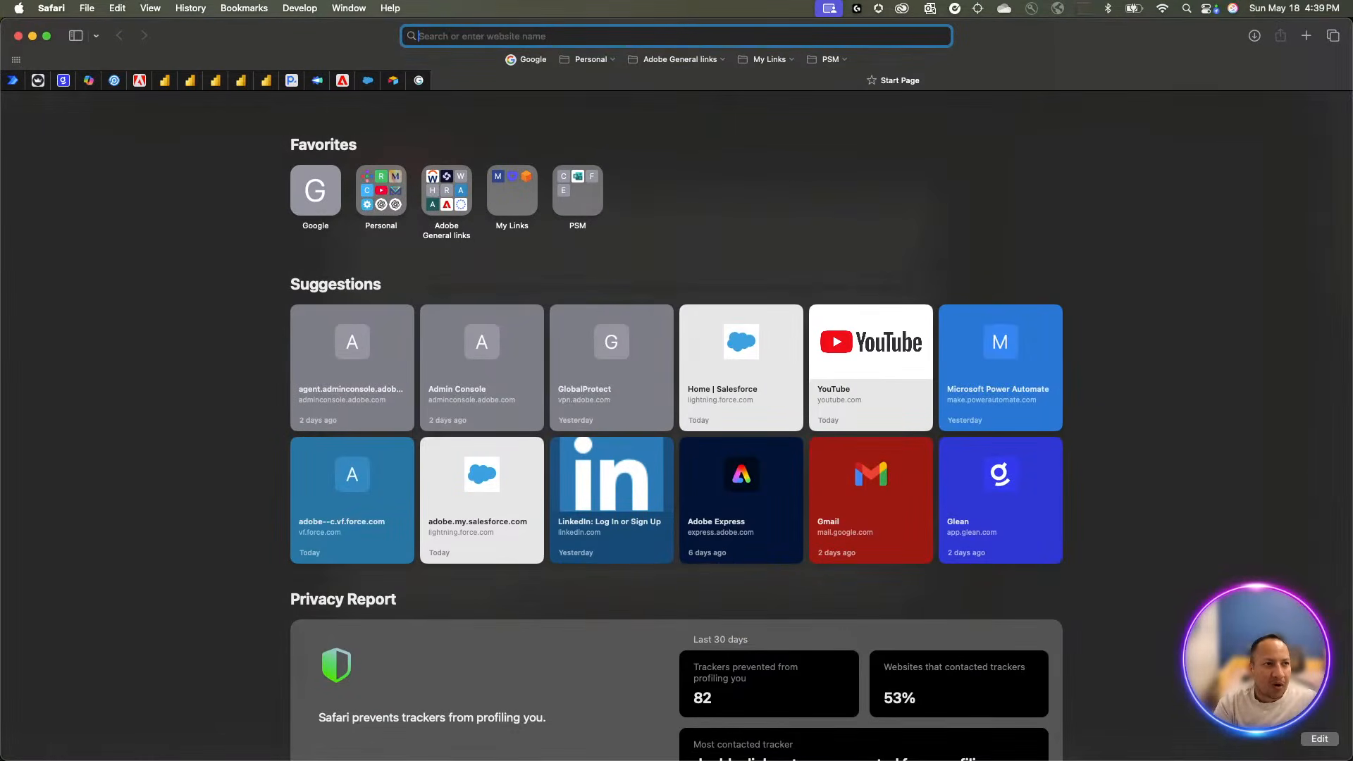
{"action": "type", "text": "microsoft adobe "}
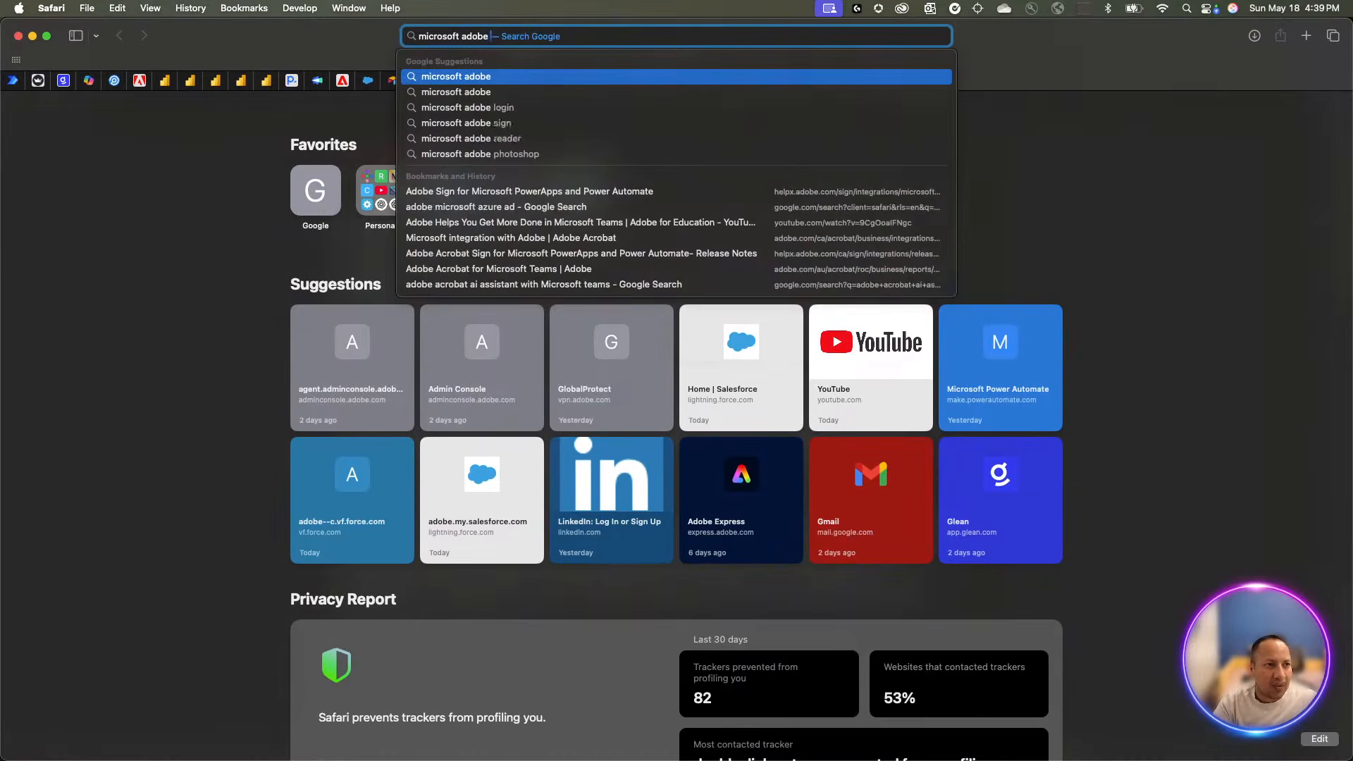
{"action": "type", "text": "add"}
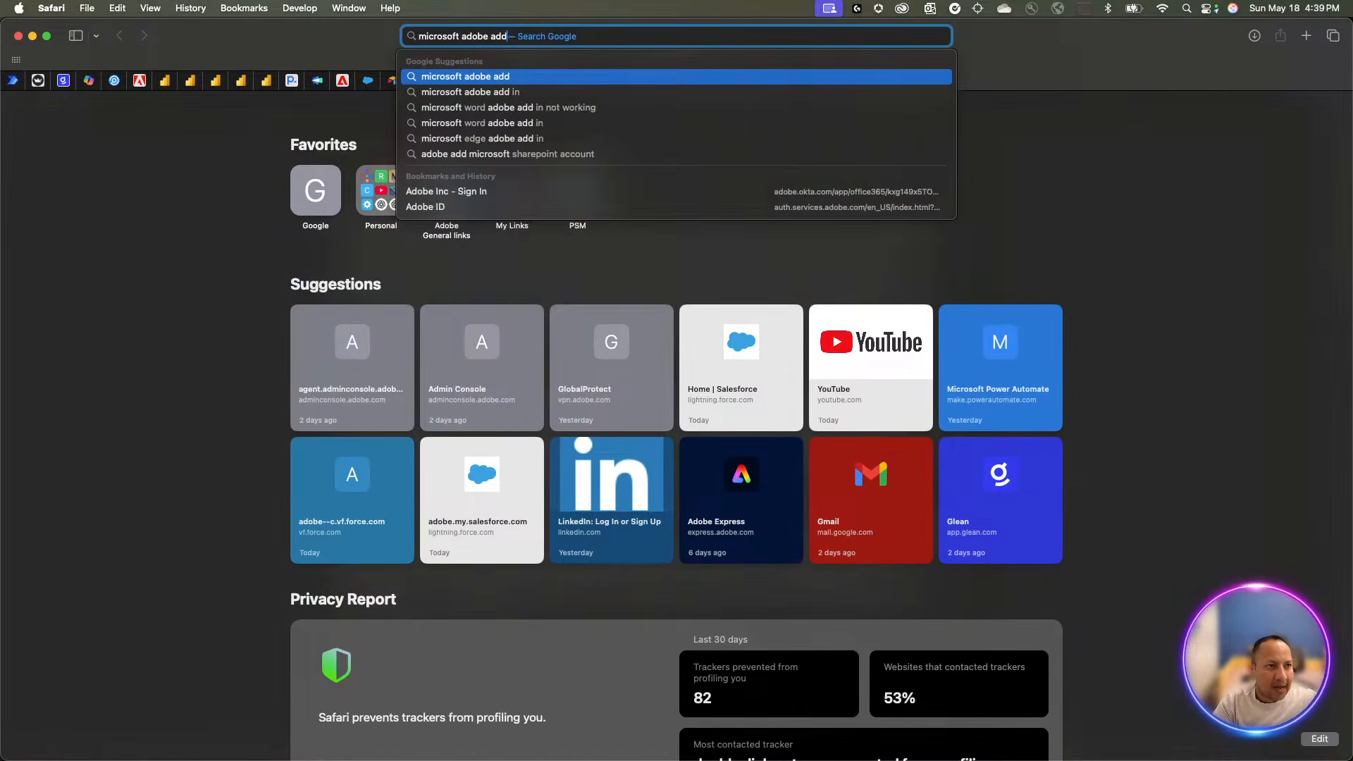
{"action": "type", "text": "in"}
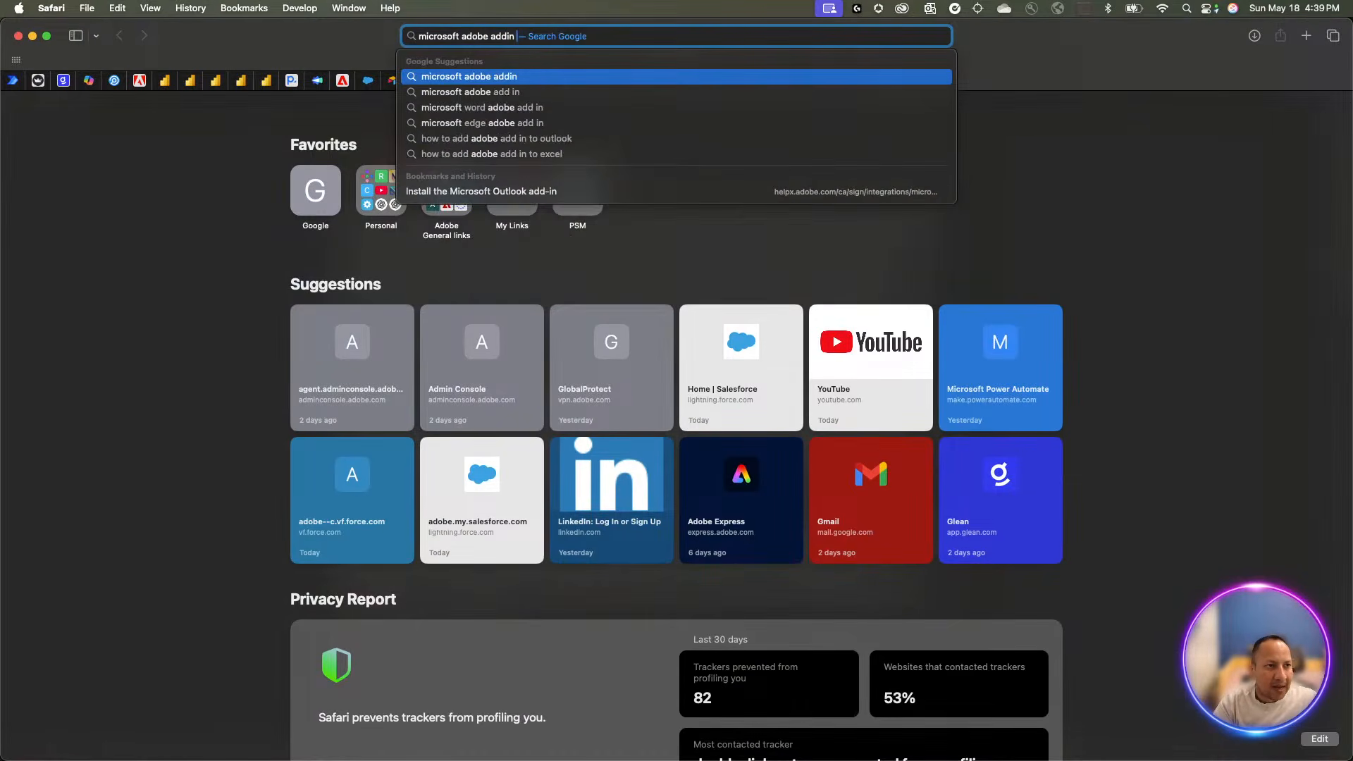
{"action": "left_click", "coordinate": [494, 41]}
{"action": "type", "text": "acrobat"}
{"action": "key", "text": "Return"}
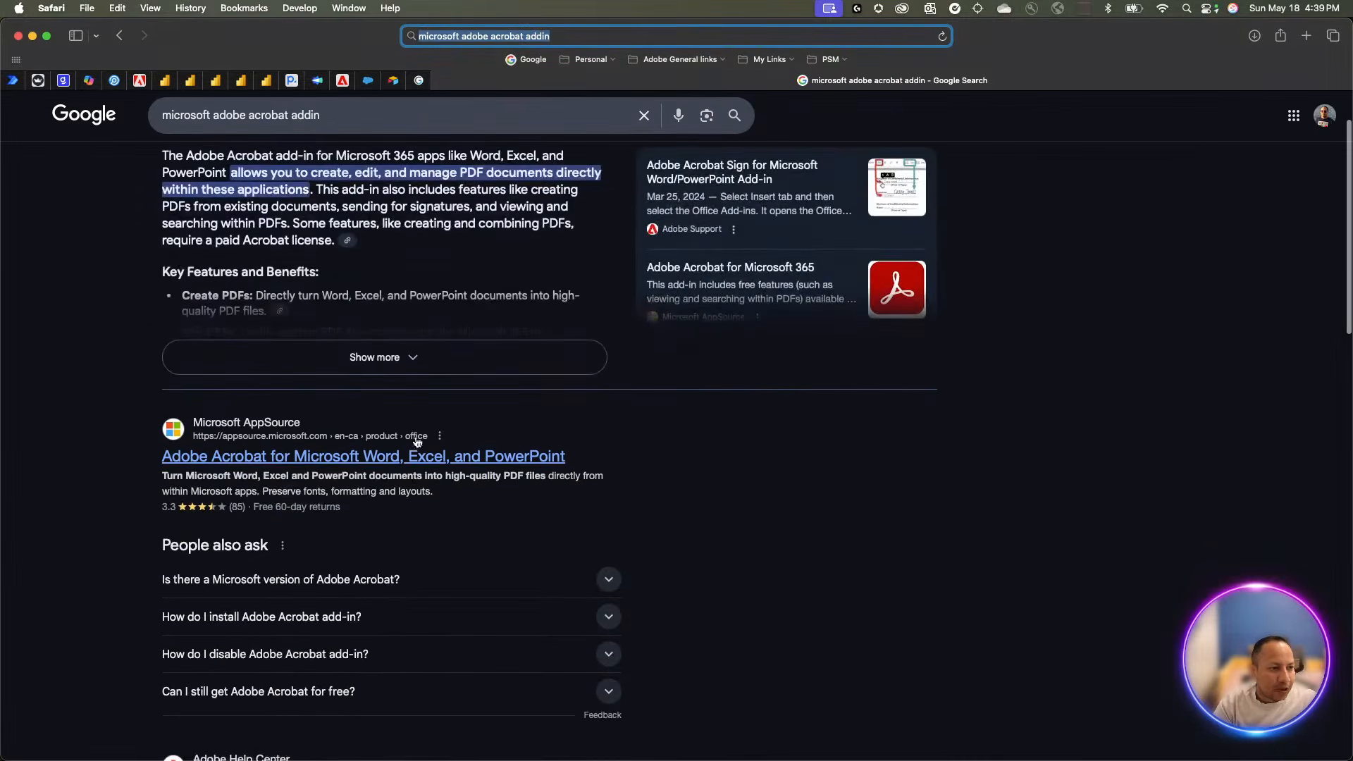
Check the Adobe Acrobat Sign for Microsoft Word/PowerPoint Add-in result and return to the search results
{"action": "scroll", "coordinate": [416, 441], "scroll_direction": "down", "scroll_amount": 1}
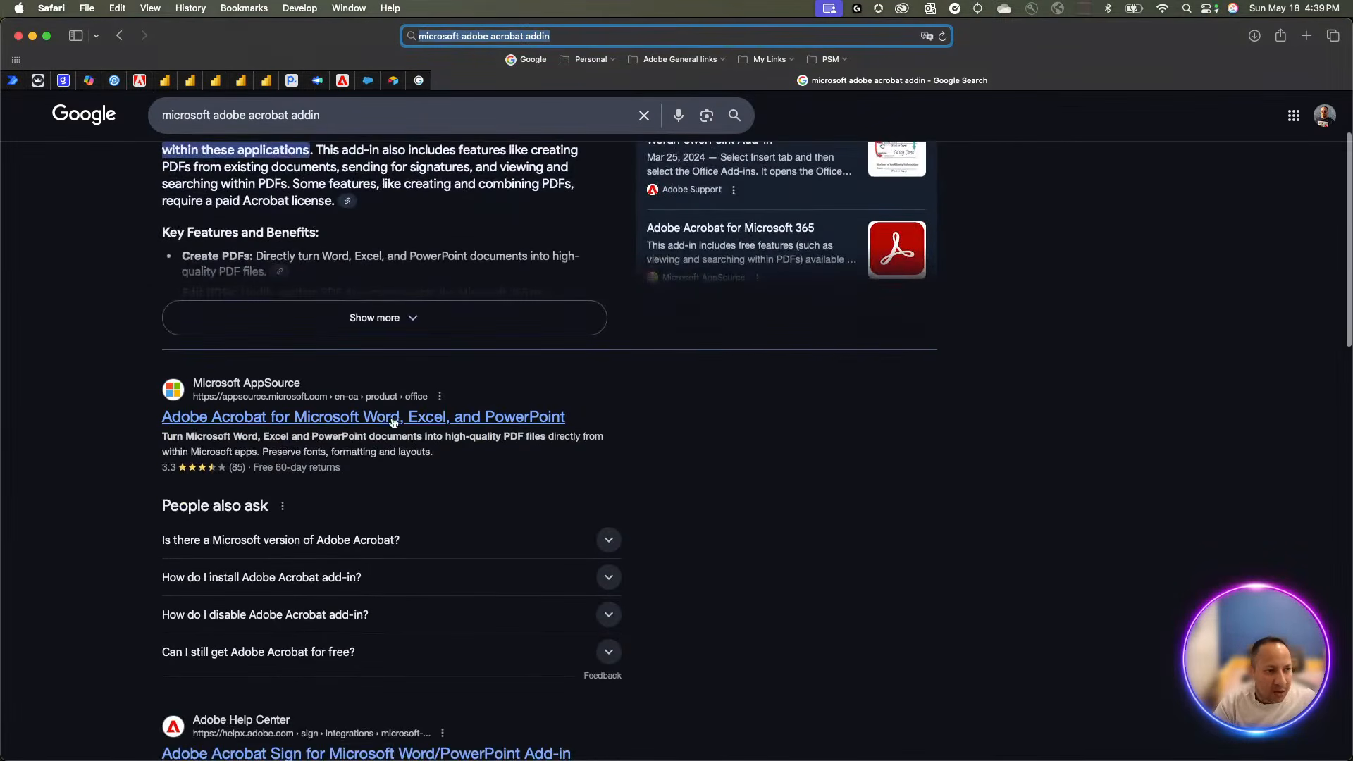
{"action": "scroll", "coordinate": [393, 423], "scroll_direction": "down", "scroll_amount": 5}
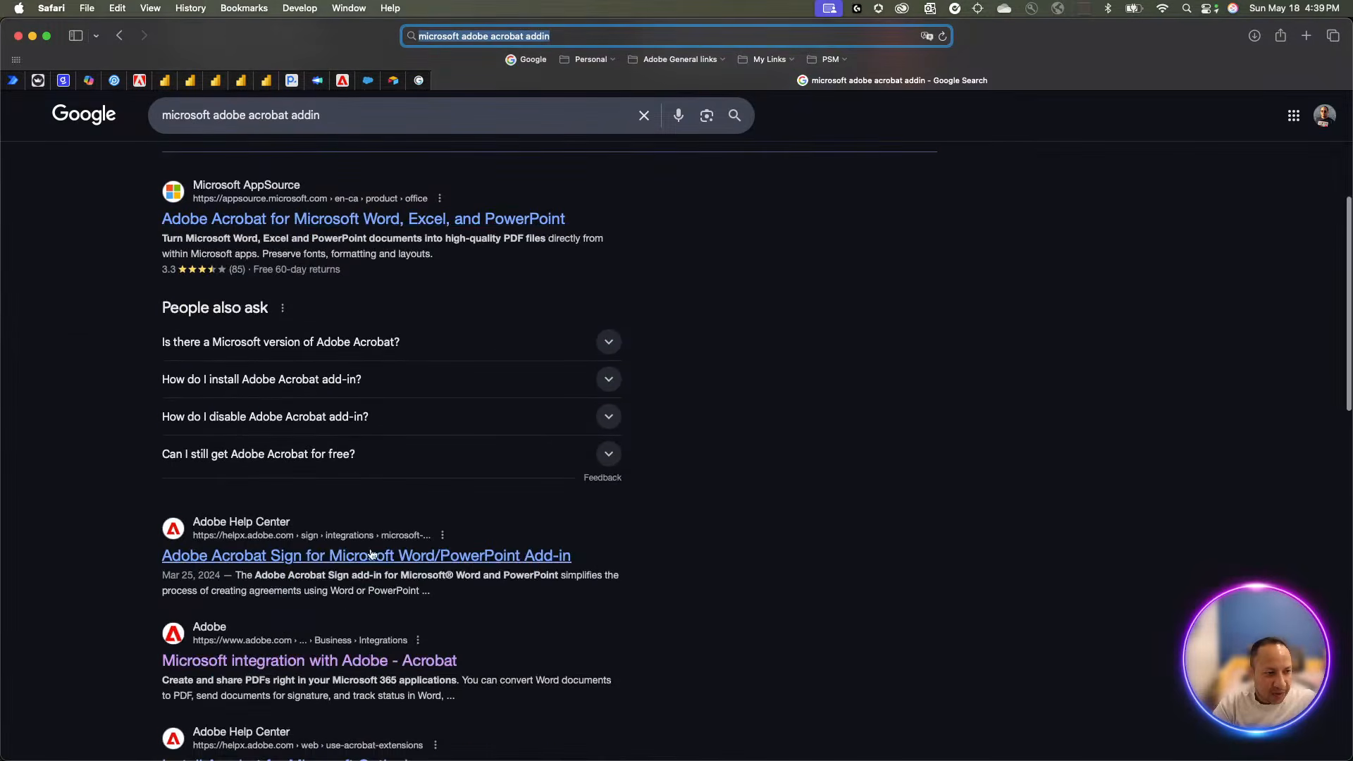
{"action": "left_click", "coordinate": [416, 556]}
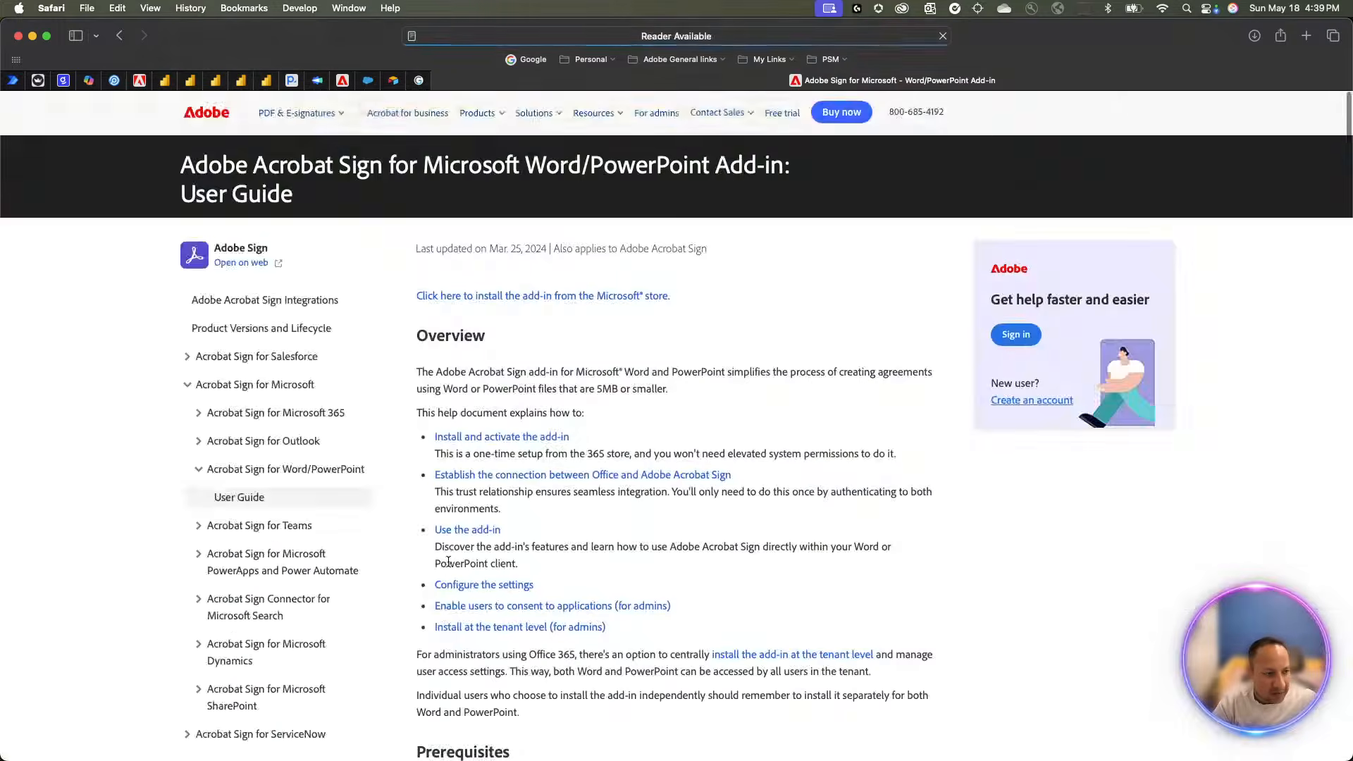
{"action": "scroll", "coordinate": [448, 562], "scroll_direction": "left", "scroll_amount": 5}
{"action": "scroll", "coordinate": [367, 564], "scroll_direction": "down", "scroll_amount": 2}
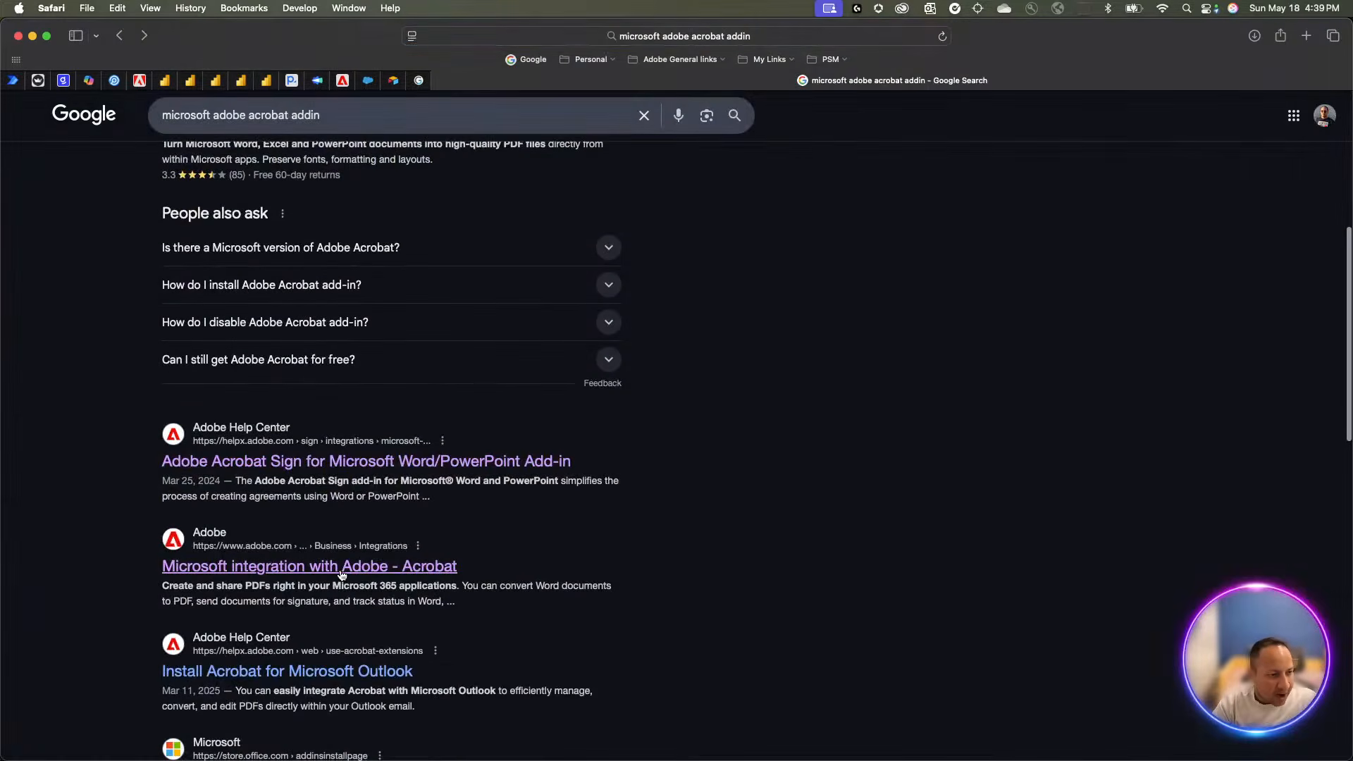
From the Microsoft integration with Adobe result, follow Microsoft 365 to the Acrobat add-in listing for Word, Excel and PowerPoint, and close the listing
{"action": "left_click", "coordinate": [306, 572]}
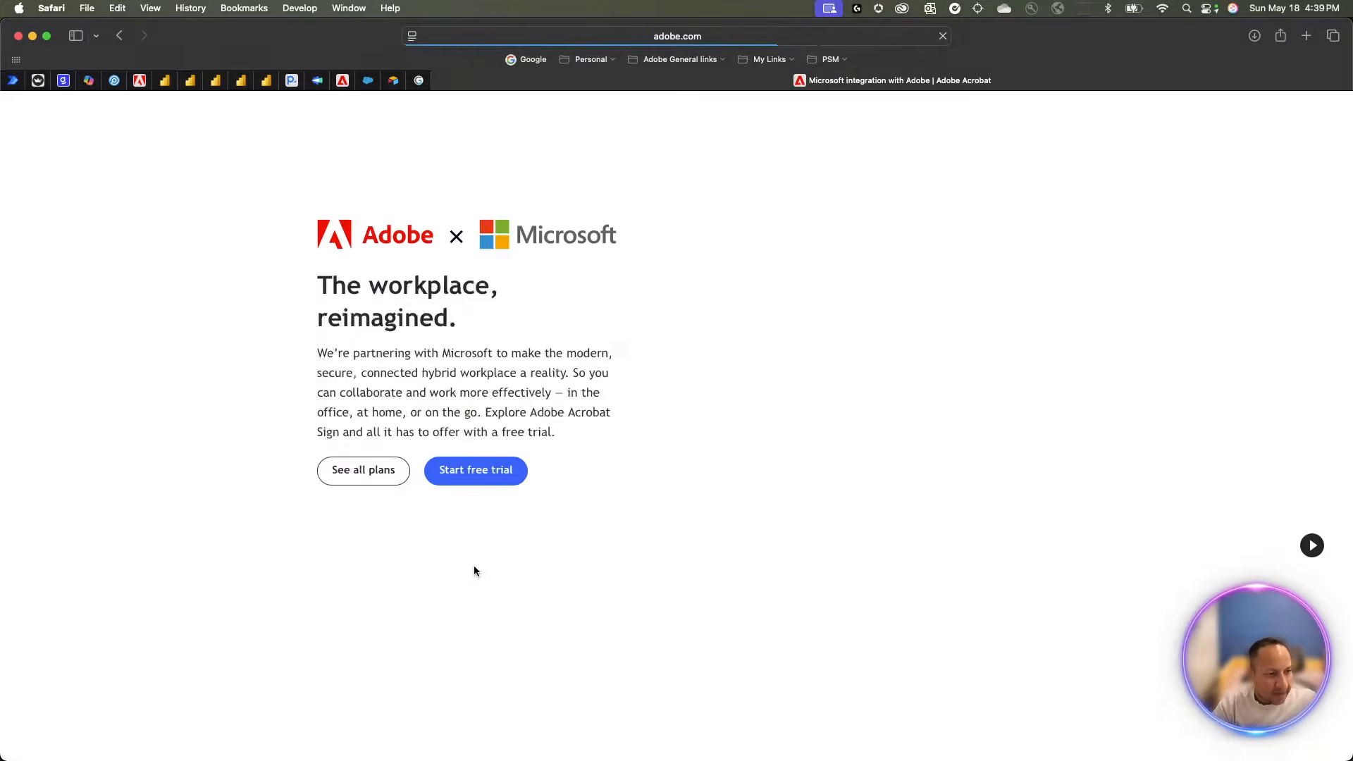
{"action": "scroll", "coordinate": [522, 486], "scroll_direction": "down", "scroll_amount": 20}
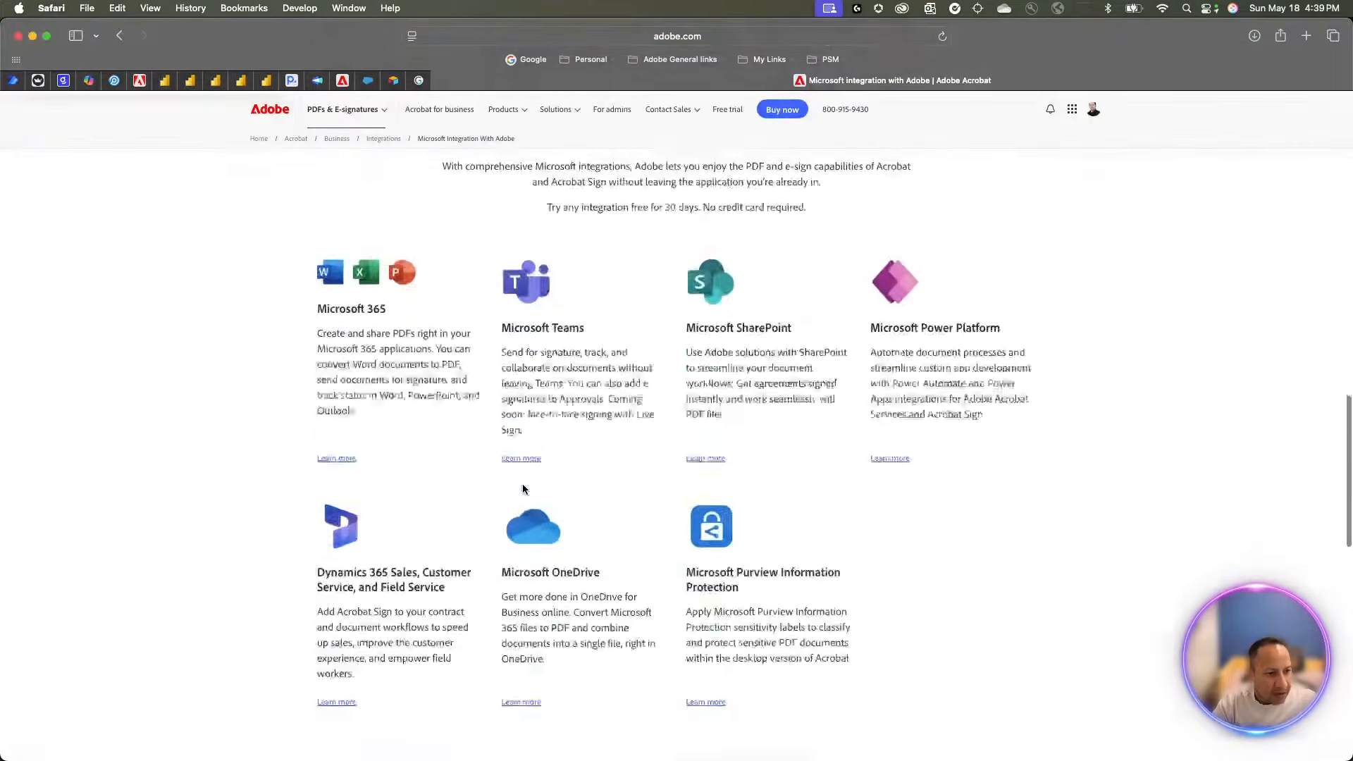
{"action": "scroll", "coordinate": [525, 486], "scroll_direction": "up", "scroll_amount": 3}
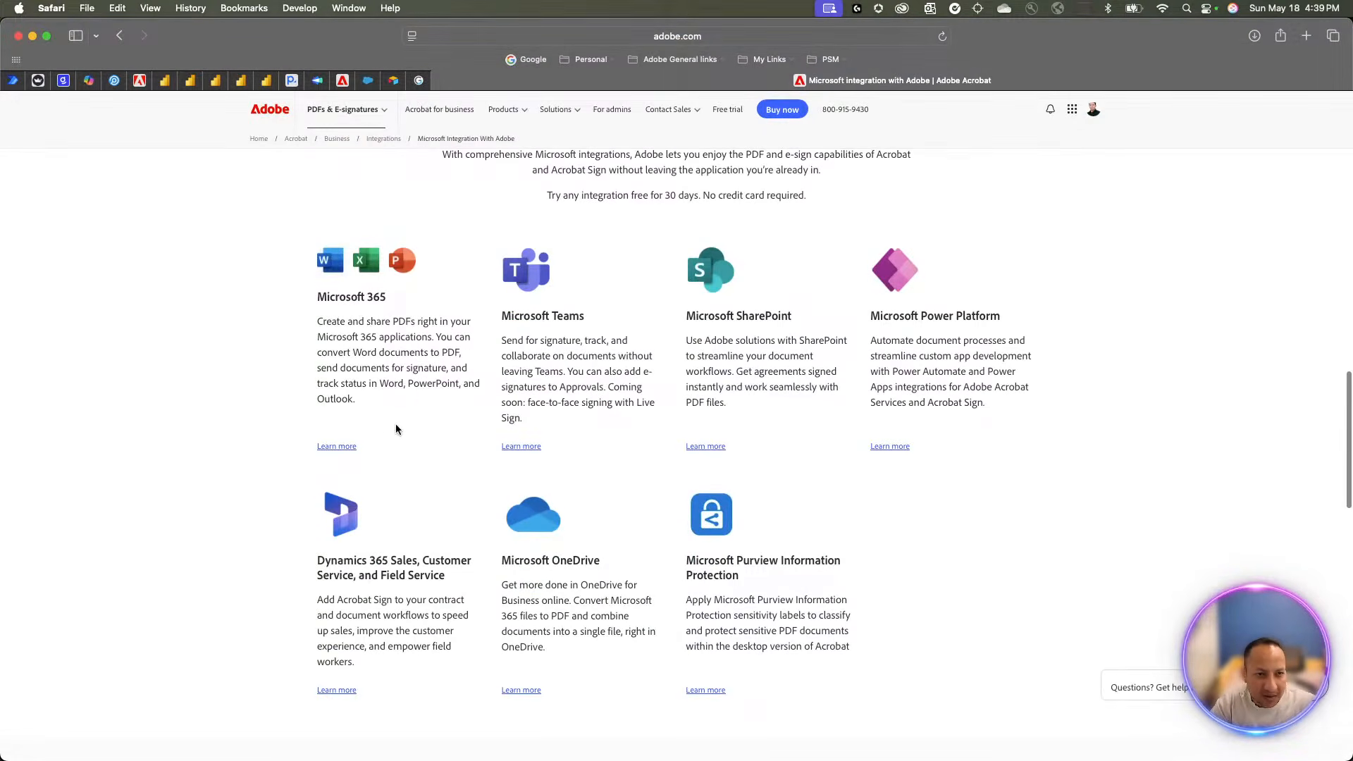
{"action": "left_click", "coordinate": [338, 447]}
{"action": "scroll", "coordinate": [577, 465], "scroll_direction": "down", "scroll_amount": 15}
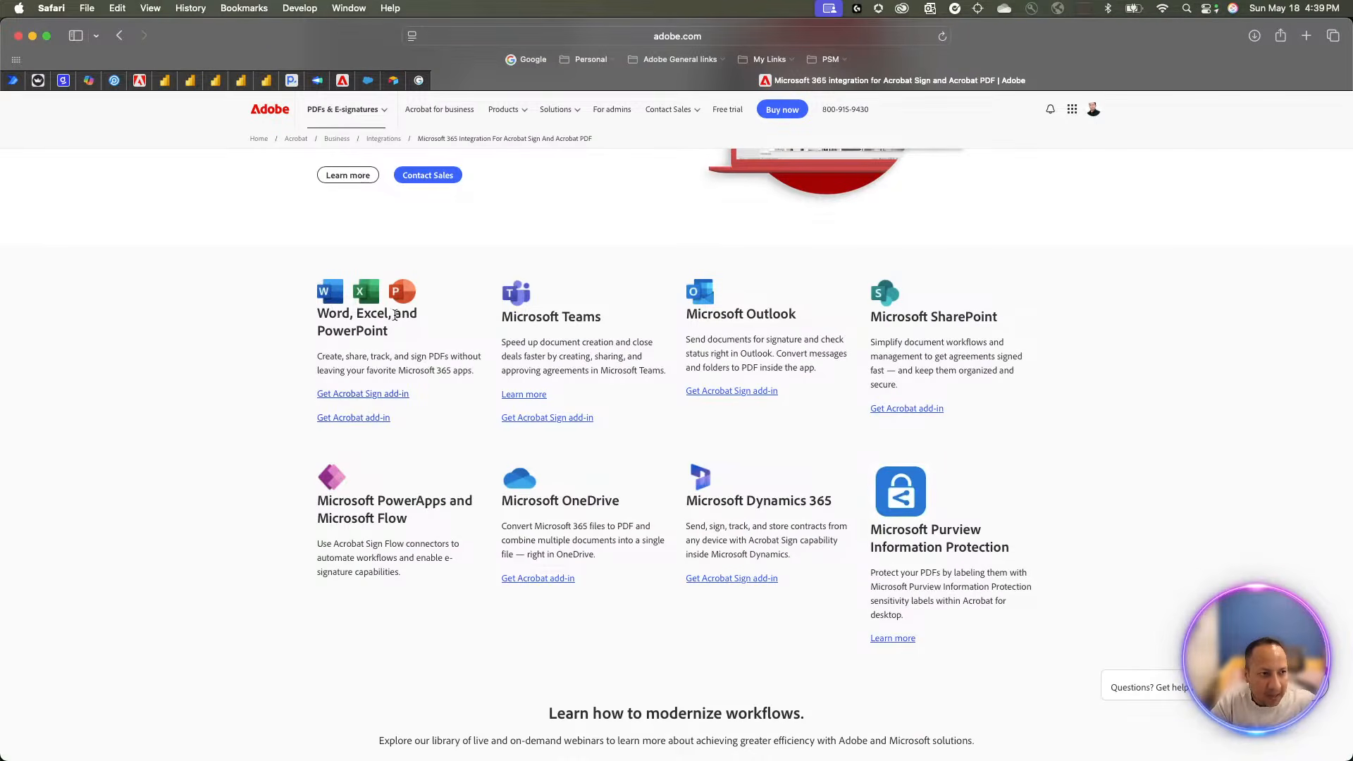
{"action": "left_click", "coordinate": [366, 419]}
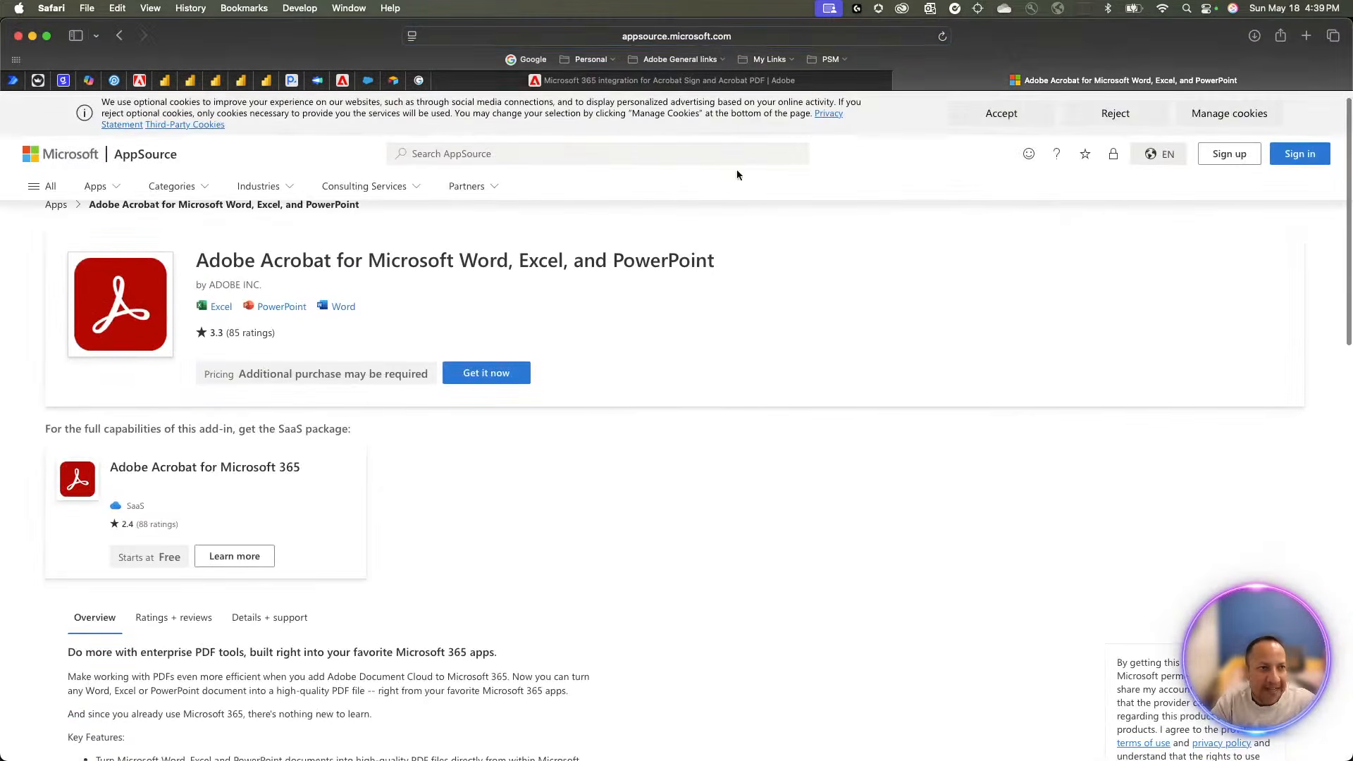
{"action": "key", "text": "super+w"}
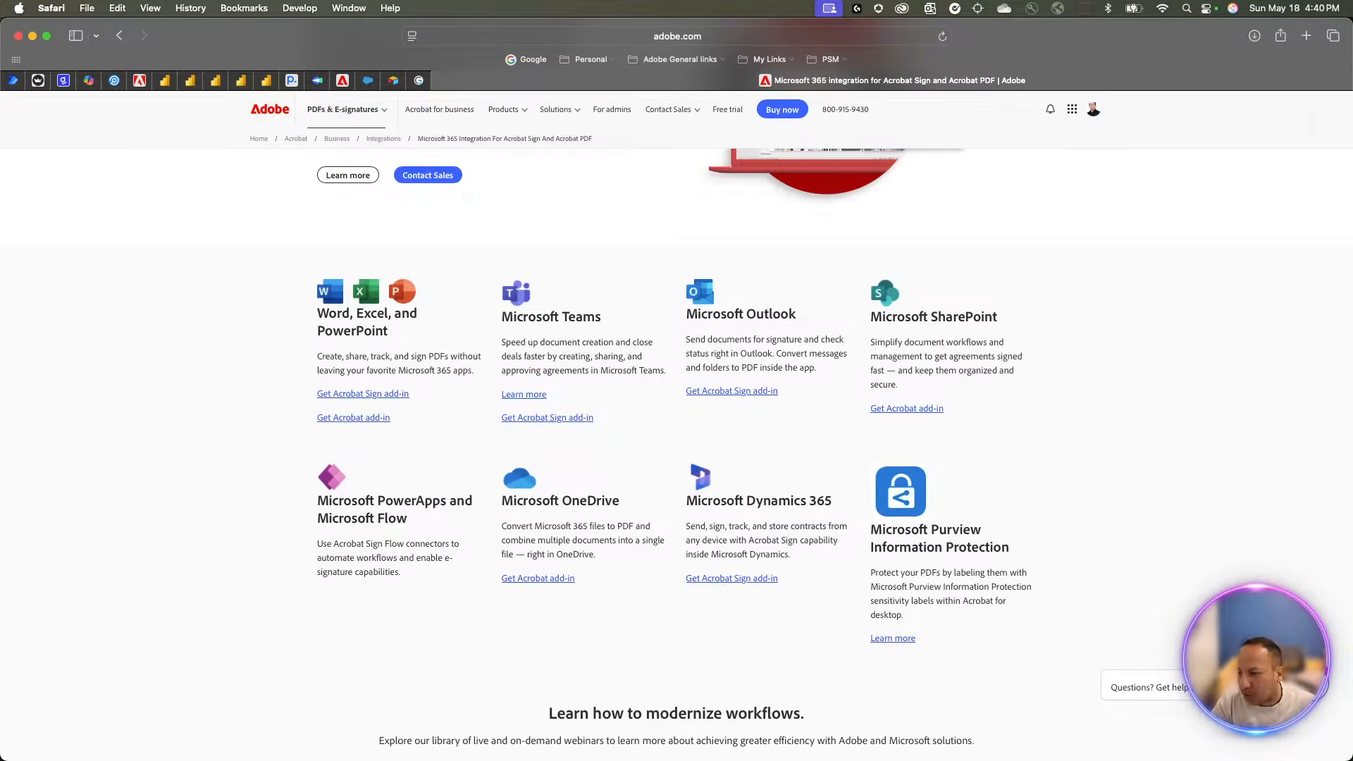
Switch to Word, search the help for "add" to find the Add-ins commands, and locate Add-ins among the insert options
{"action": "key", "text": "super+Tab"}
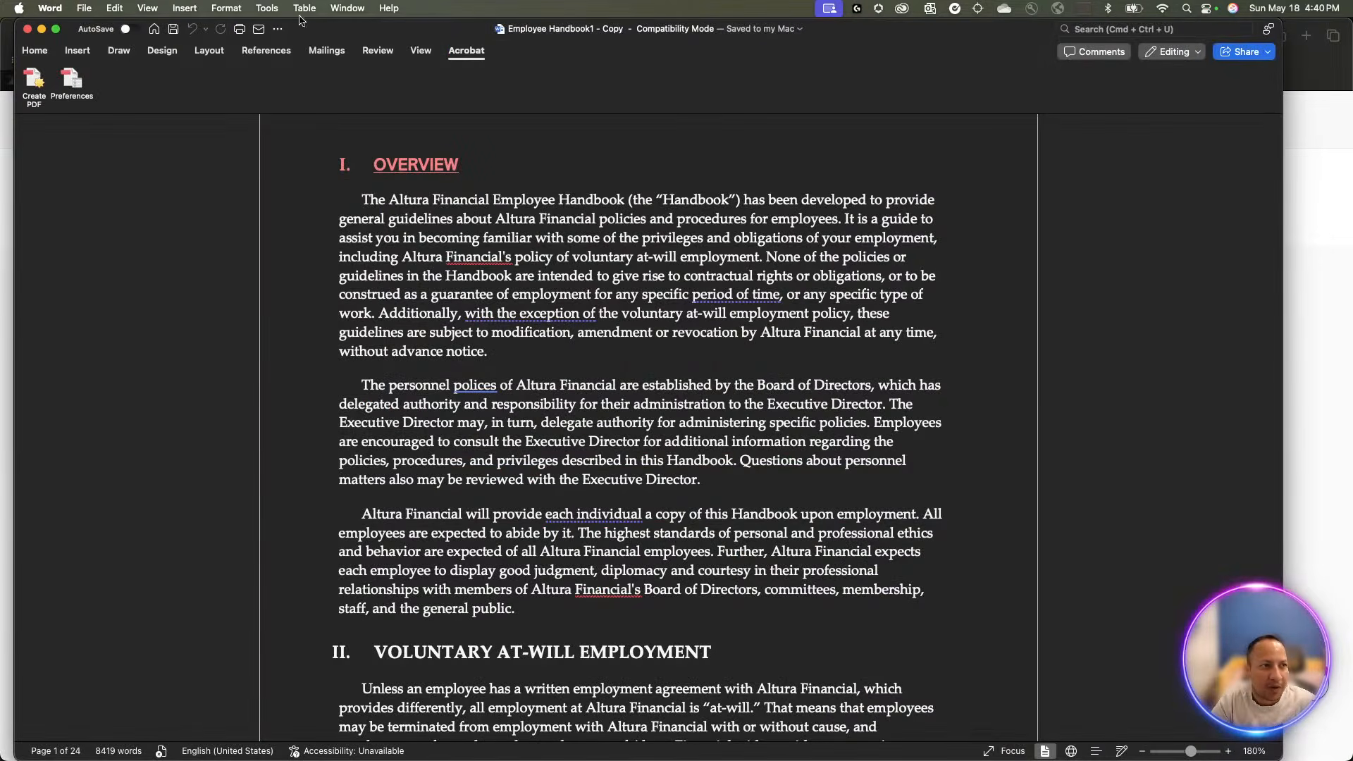
{"action": "left_click", "coordinate": [387, 8]}
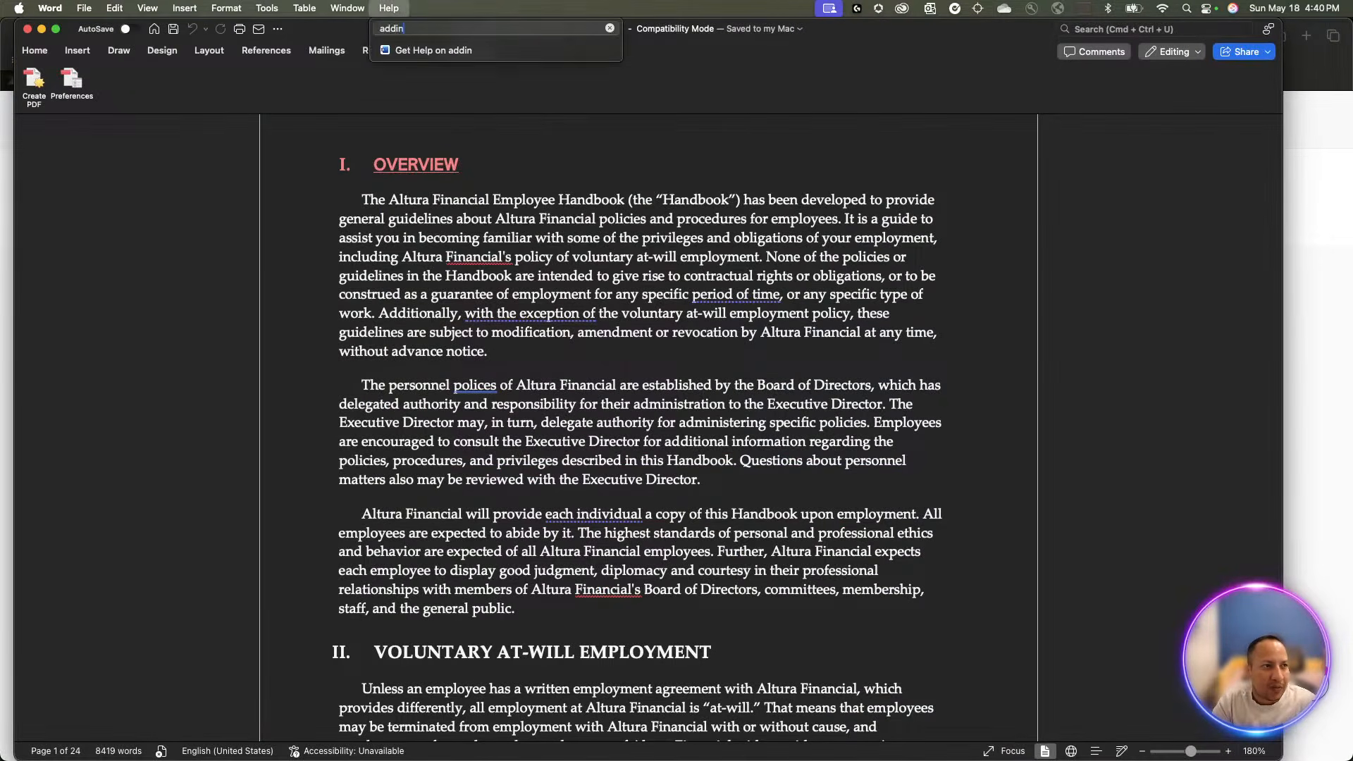
{"action": "key", "text": "Escape"}
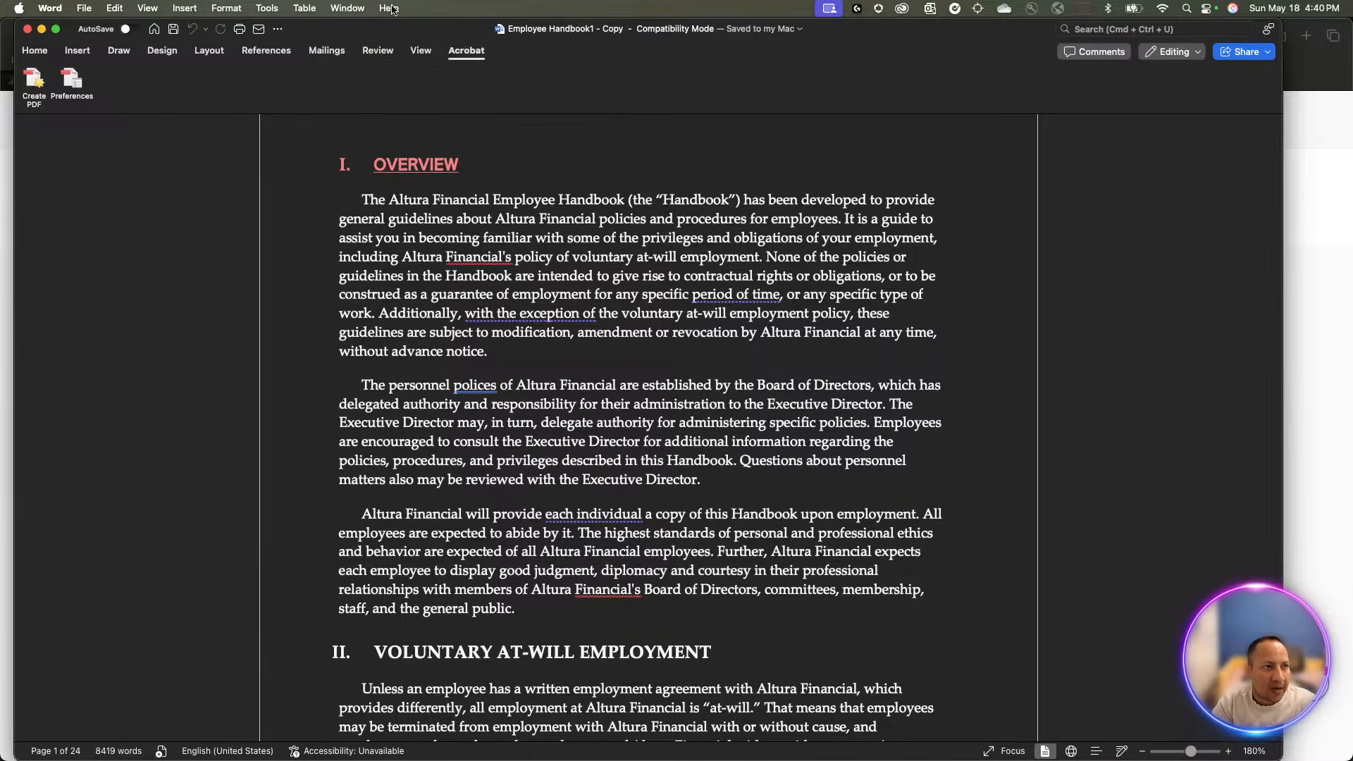
{"action": "left_click", "coordinate": [390, 8]}
{"action": "type", "text": "add"}
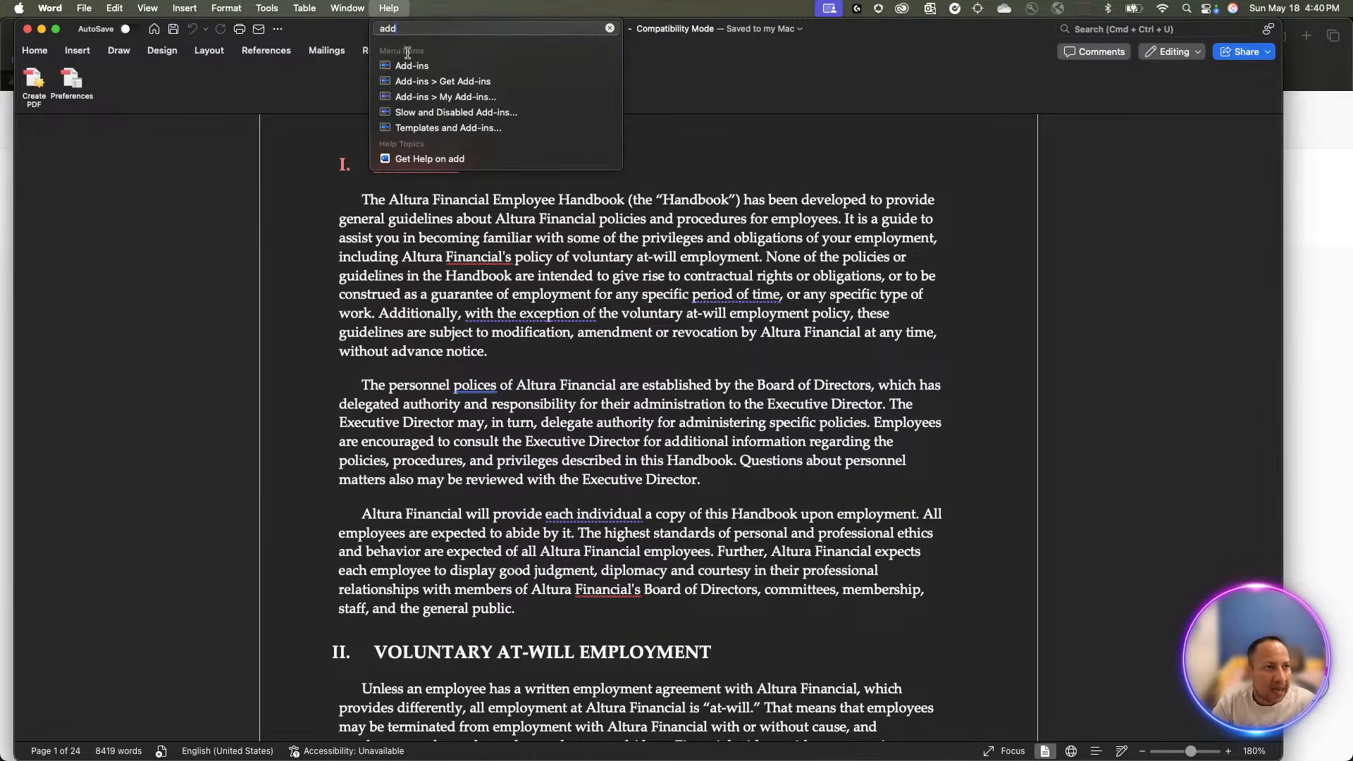
{"action": "mouse_move", "coordinate": [421, 70]}
{"action": "left_click", "coordinate": [185, 8]}
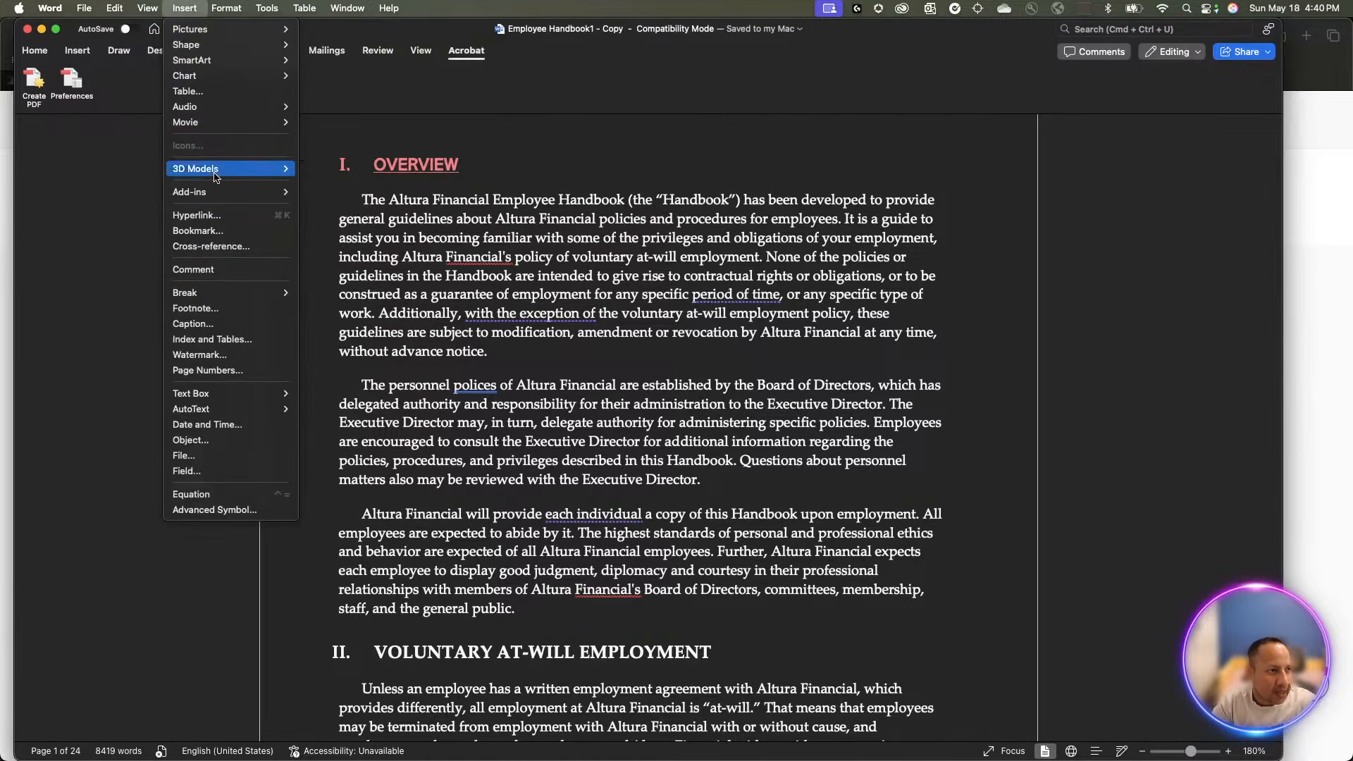
{"action": "mouse_move", "coordinate": [240, 194]}
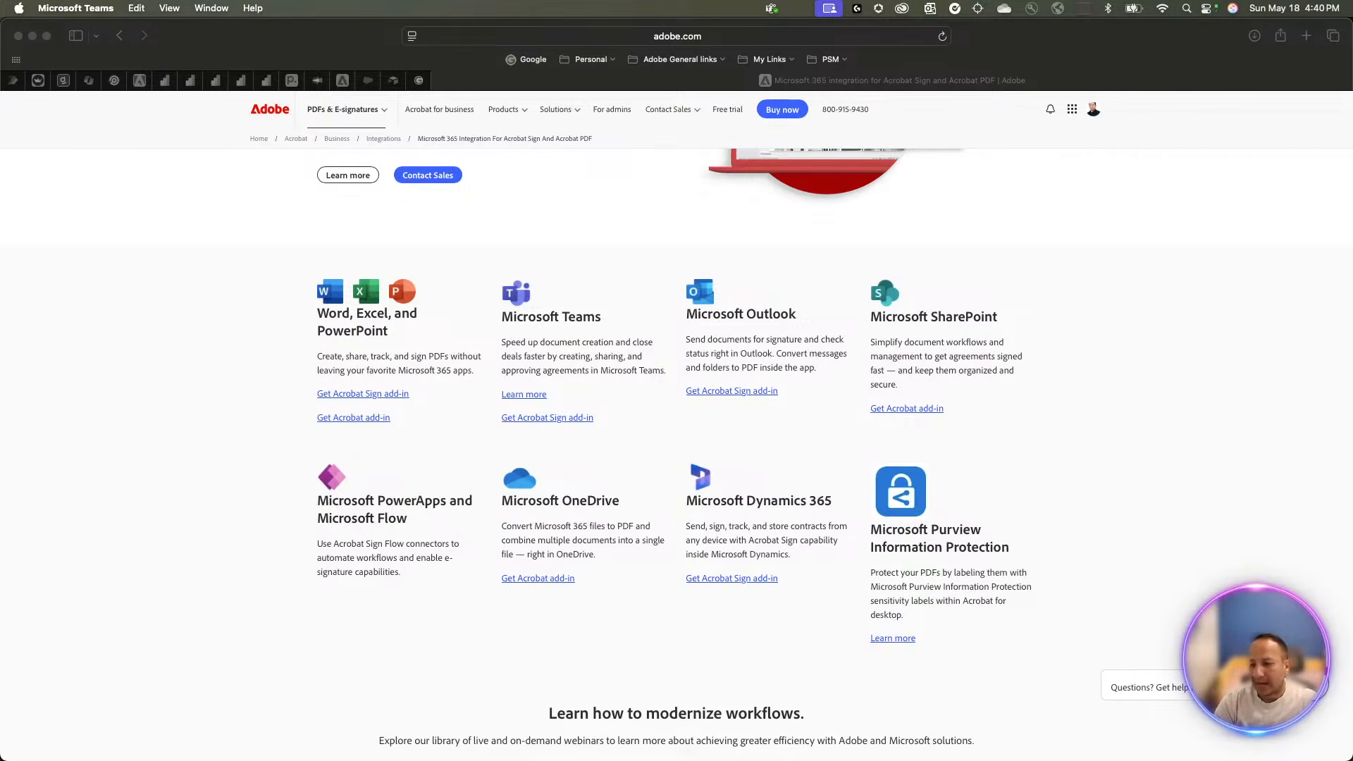
Switch to Acrobat to show the Employee Handbook PDF
{"action": "key", "text": "super+Tab"}
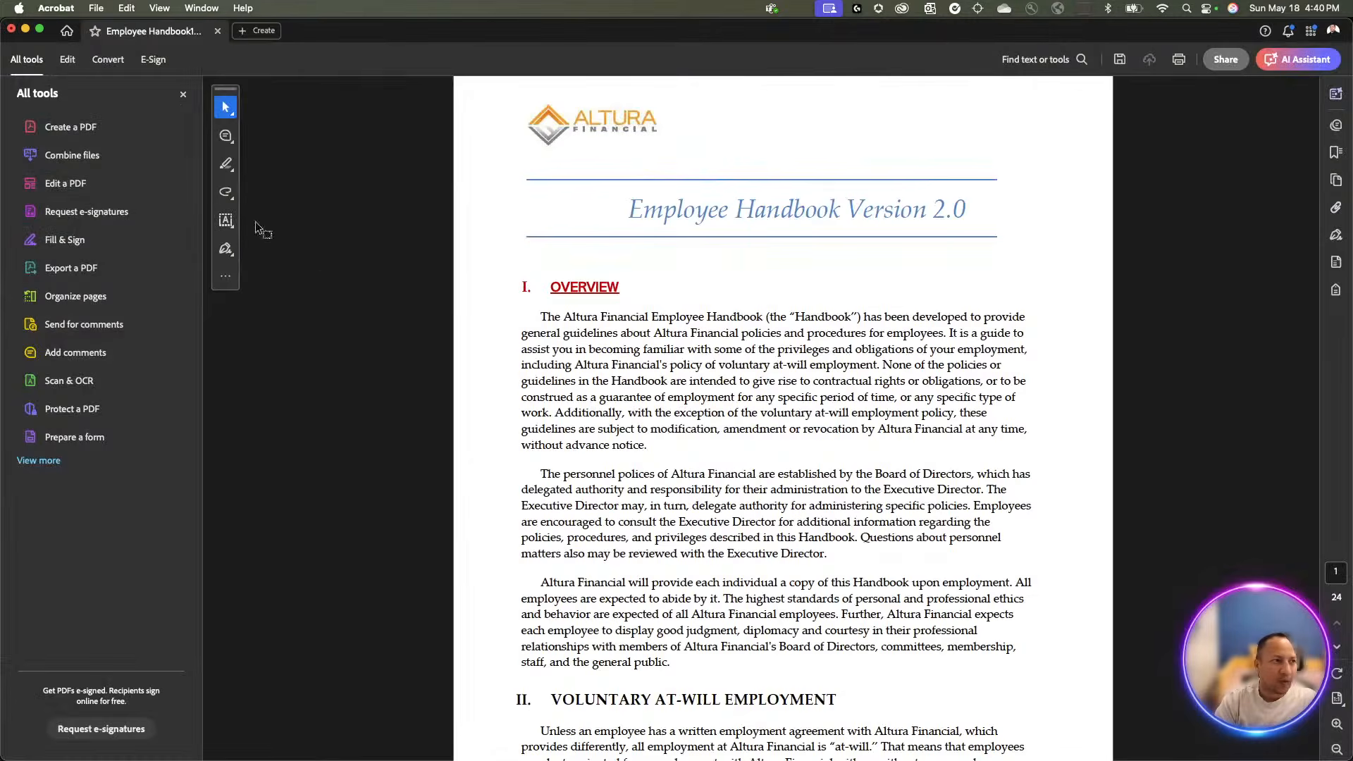